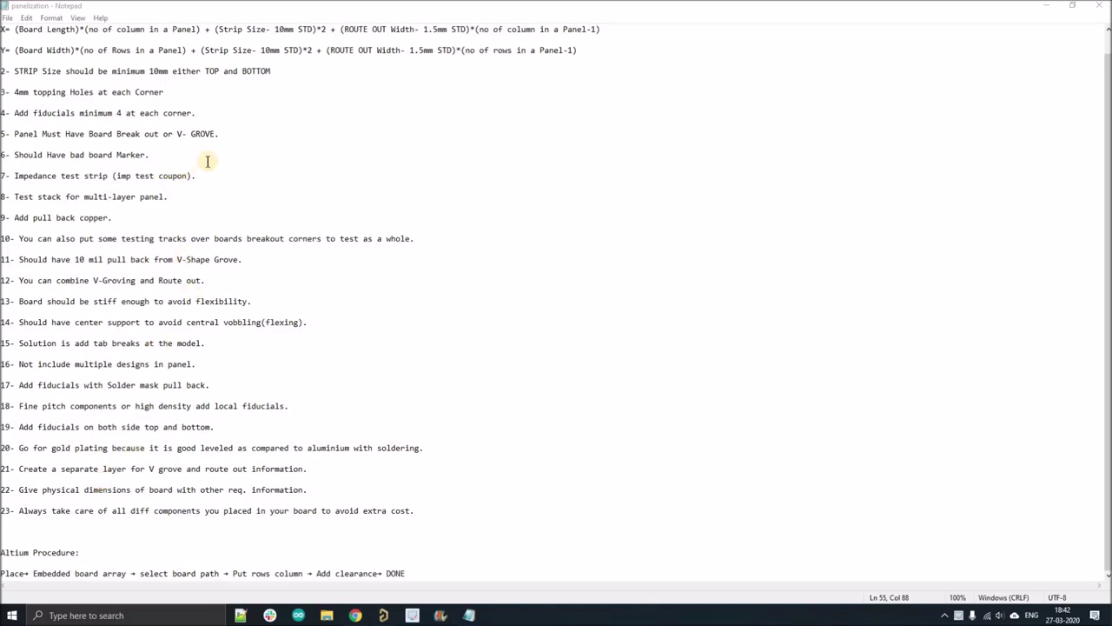
- Review panelization checklist items 1–23 in Notepad, then leave the notes
{"action": "scroll", "coordinate": [207, 161], "scroll_direction": "up", "scroll_amount": 1}
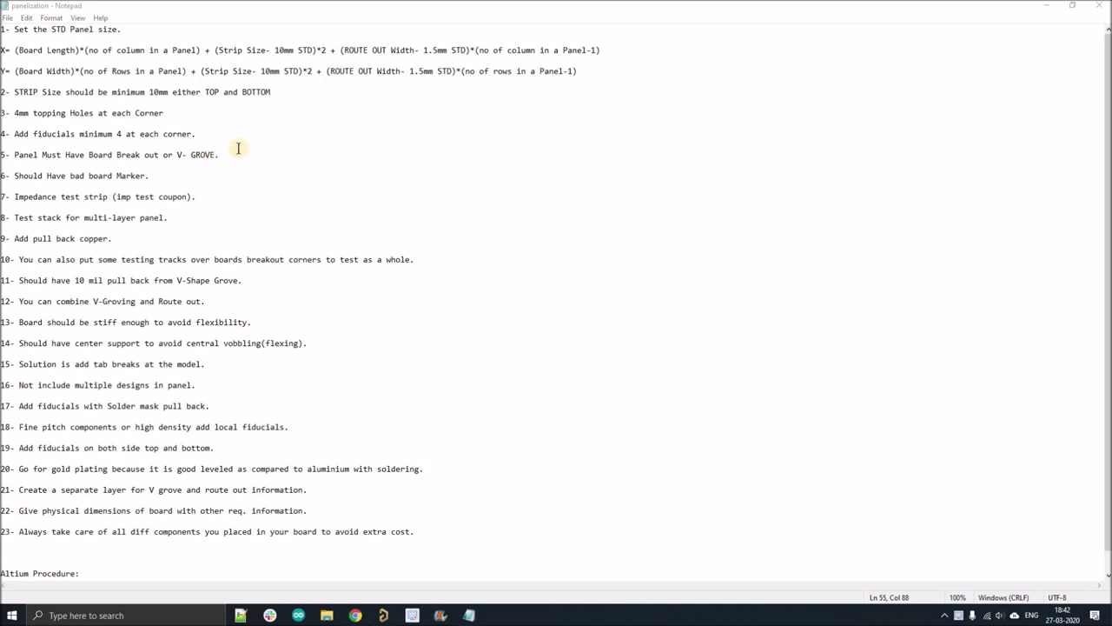
{"action": "left_click_drag", "start_coordinate": [3, 32], "coordinate": [130, 552]}
{"action": "left_click", "coordinate": [381, 338]}
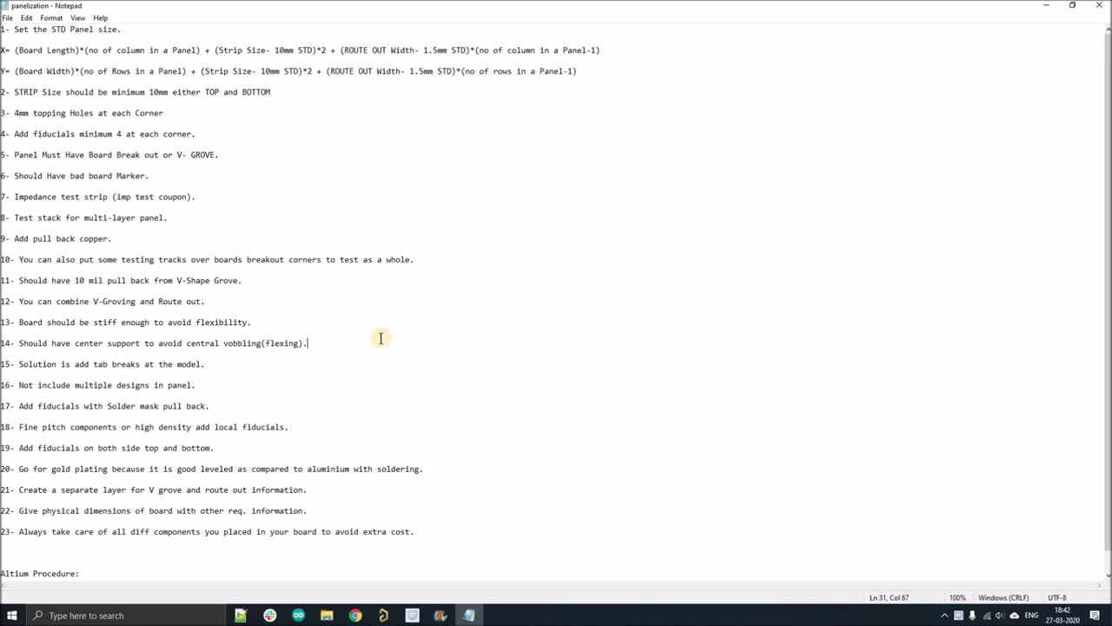
{"action": "left_click", "coordinate": [381, 615]}
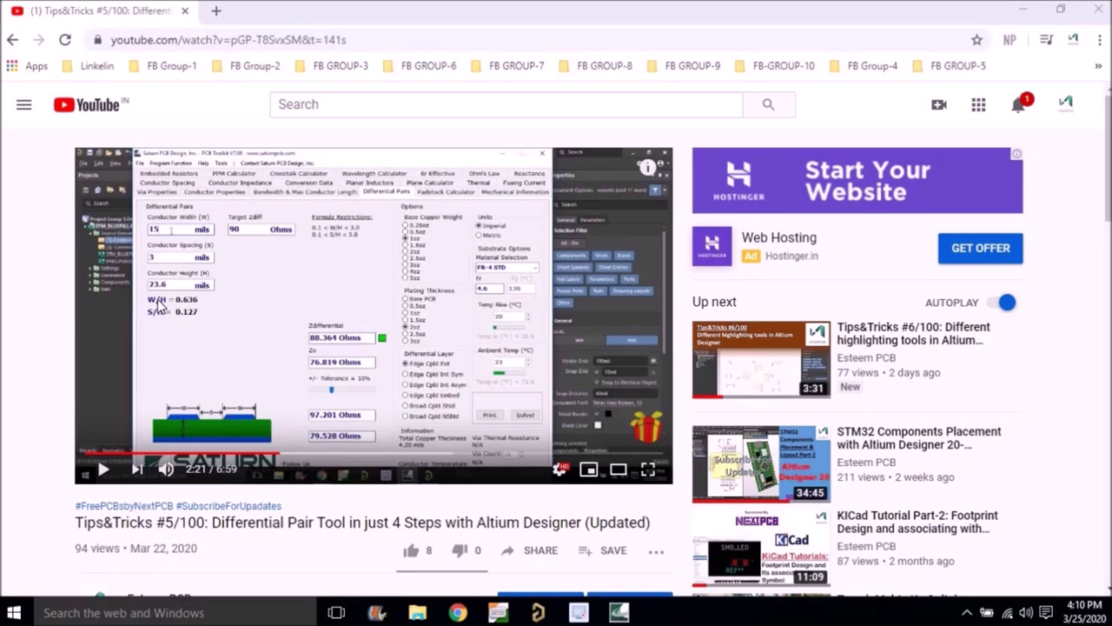
- Open the nextpcb.com/register $5 link from the video description in a new tab
{"action": "scroll", "coordinate": [287, 295], "scroll_direction": "down", "scroll_amount": 5}
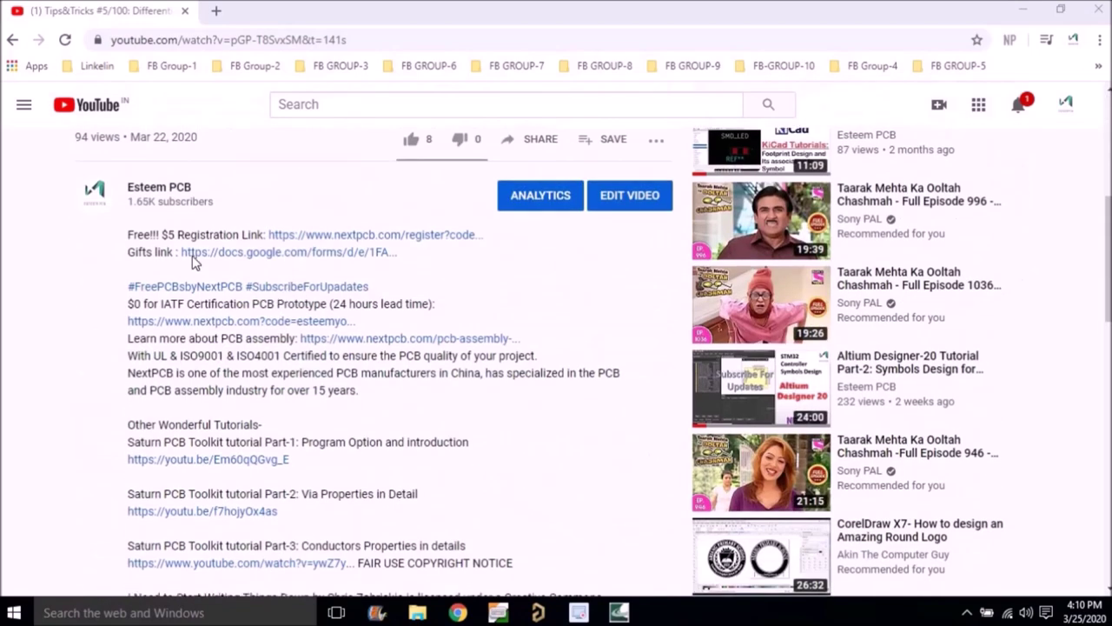
{"action": "left_click_drag", "start_coordinate": [129, 235], "coordinate": [493, 237]}
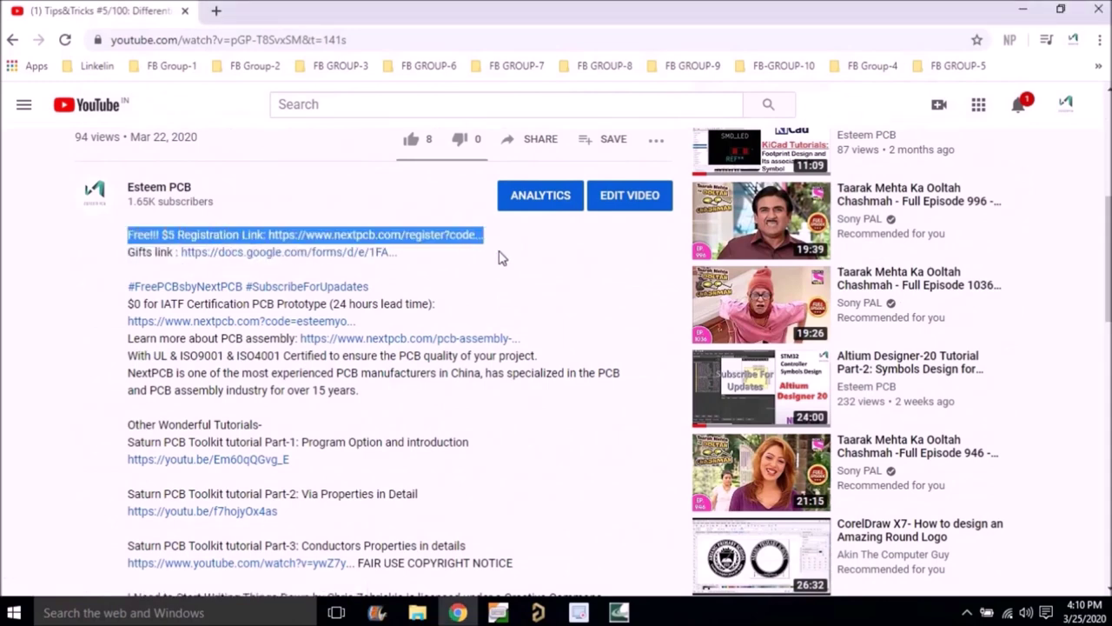
{"action": "left_click", "coordinate": [502, 265]}
{"action": "left_click", "coordinate": [373, 238]}
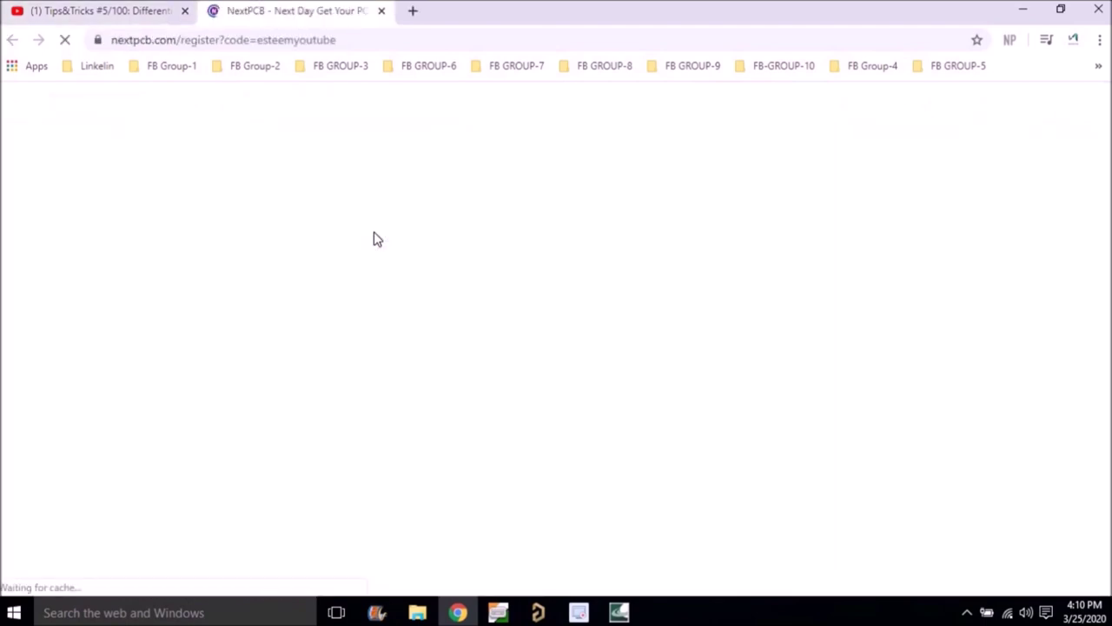
- Replace the prefilled e-mail with a new address and begin the e-mail confirmation field
{"action": "scroll", "coordinate": [566, 241], "scroll_direction": "down", "scroll_amount": 1}
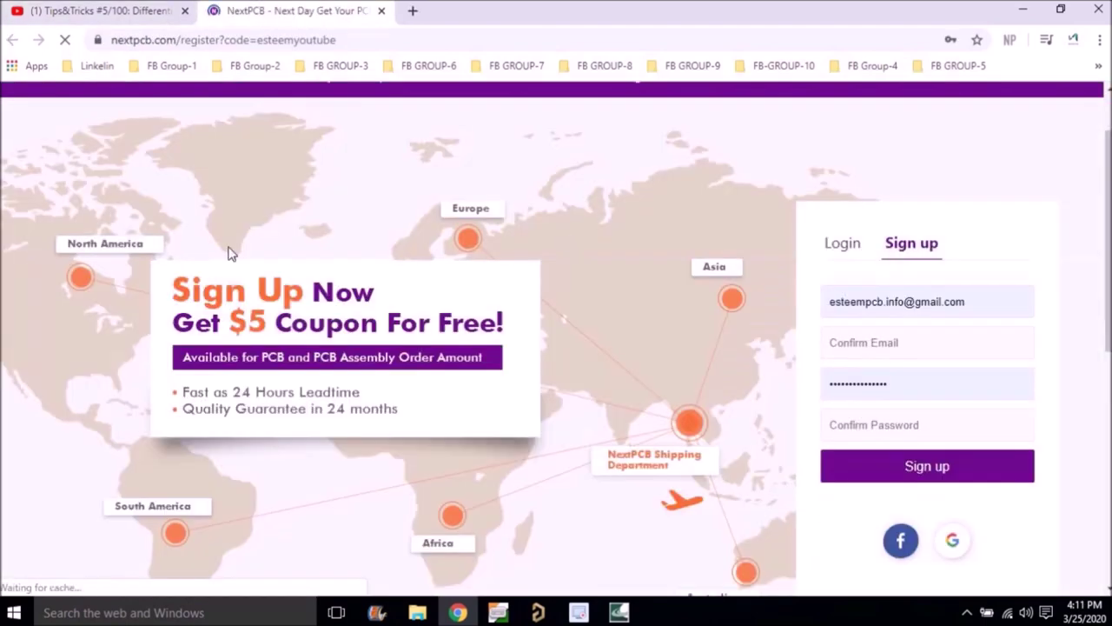
{"action": "left_click", "coordinate": [965, 302]}
{"action": "key", "text": "ctrl+a"}
{"action": "key", "text": "BackSpace"}
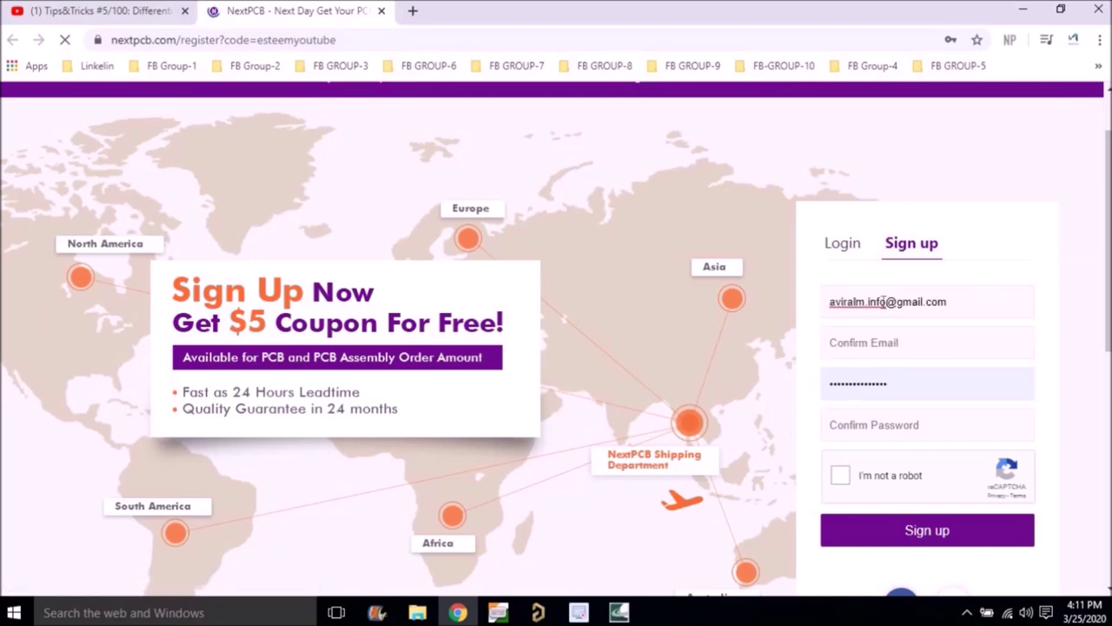
{"action": "left_click", "coordinate": [882, 342]}
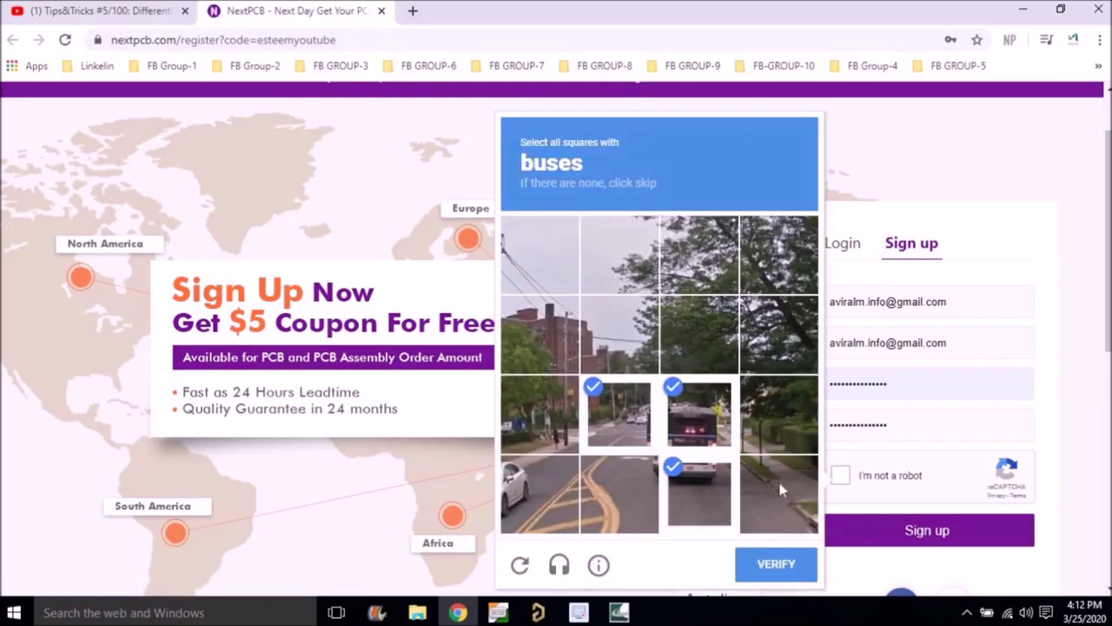
- Solve the reCAPTCHA, submit the sign-up form and go to My Coupons
{"action": "left_click", "coordinate": [787, 567]}
{"action": "left_click", "coordinate": [917, 532]}
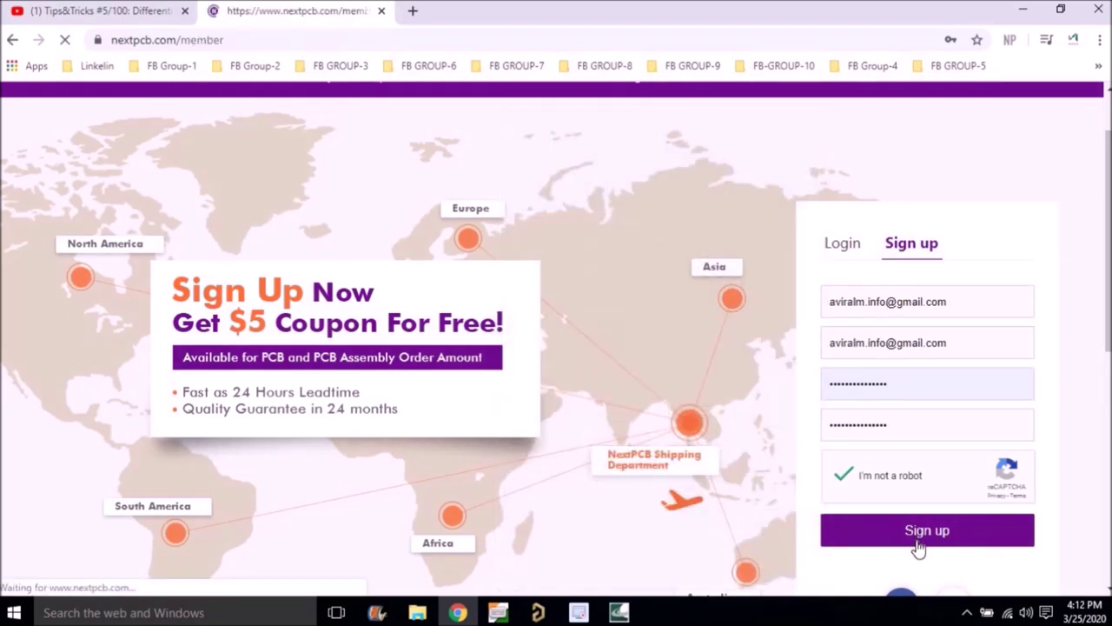
{"action": "scroll", "coordinate": [542, 449], "scroll_direction": "down", "scroll_amount": 1}
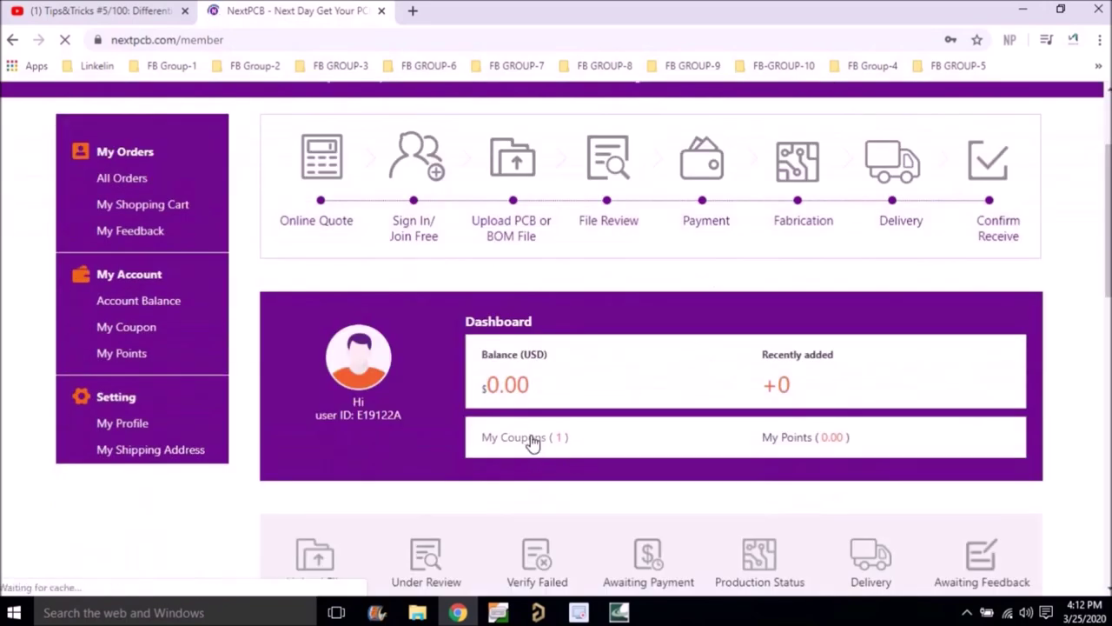
{"action": "left_click", "coordinate": [534, 444]}
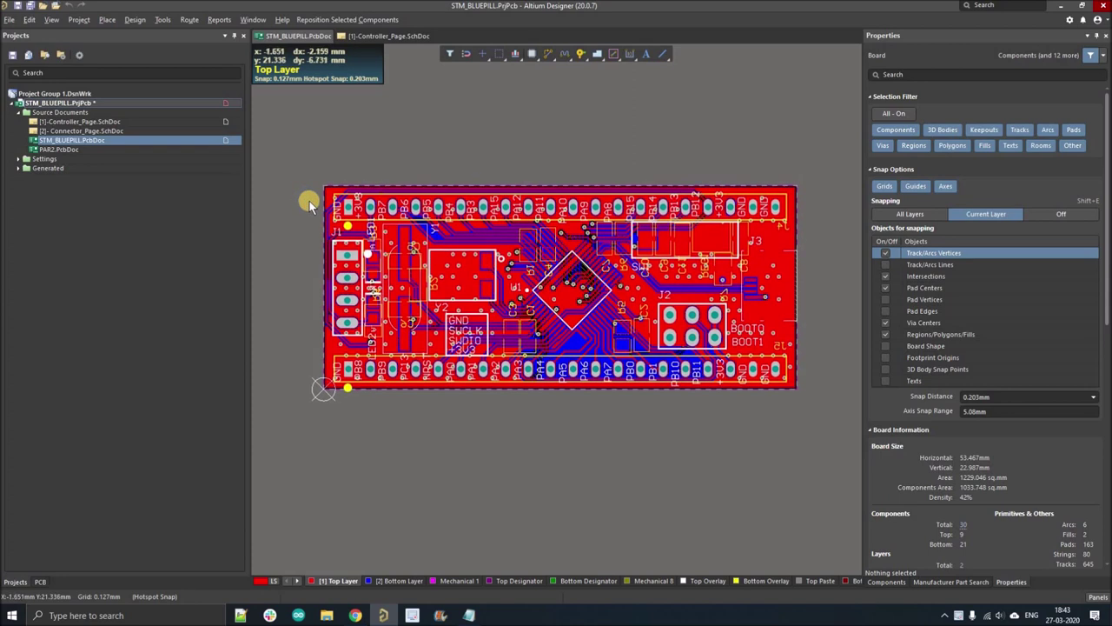
- Add a new PCB document to the STM_BLUEPILL.PrjPcb project
{"action": "right_click", "coordinate": [31, 103]}
{"action": "mouse_move", "coordinate": [65, 126]}
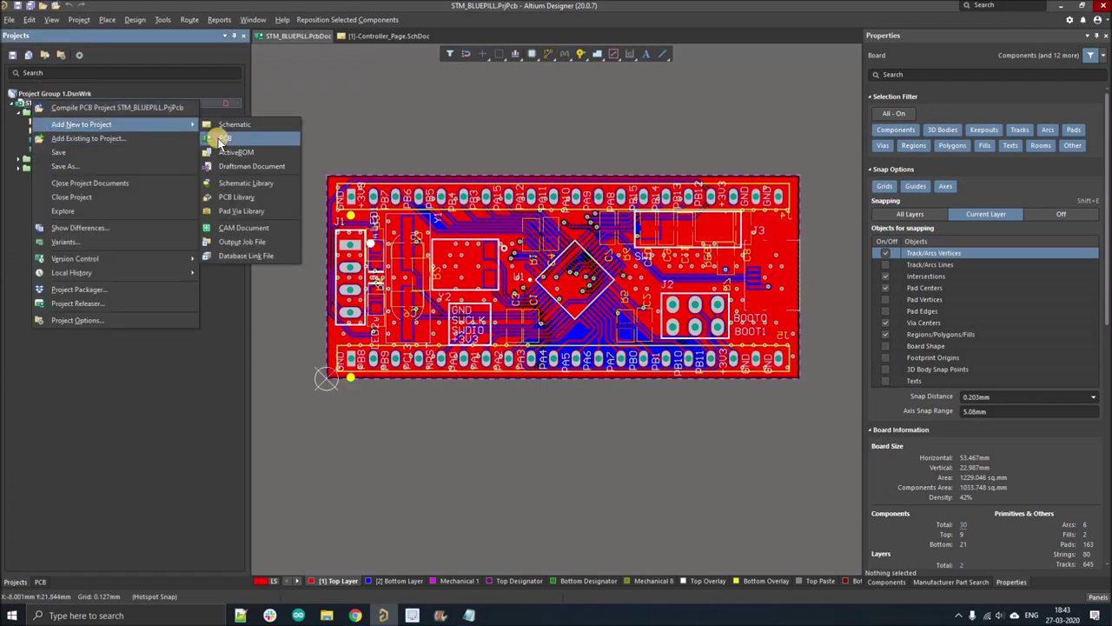
{"action": "left_click", "coordinate": [218, 139]}
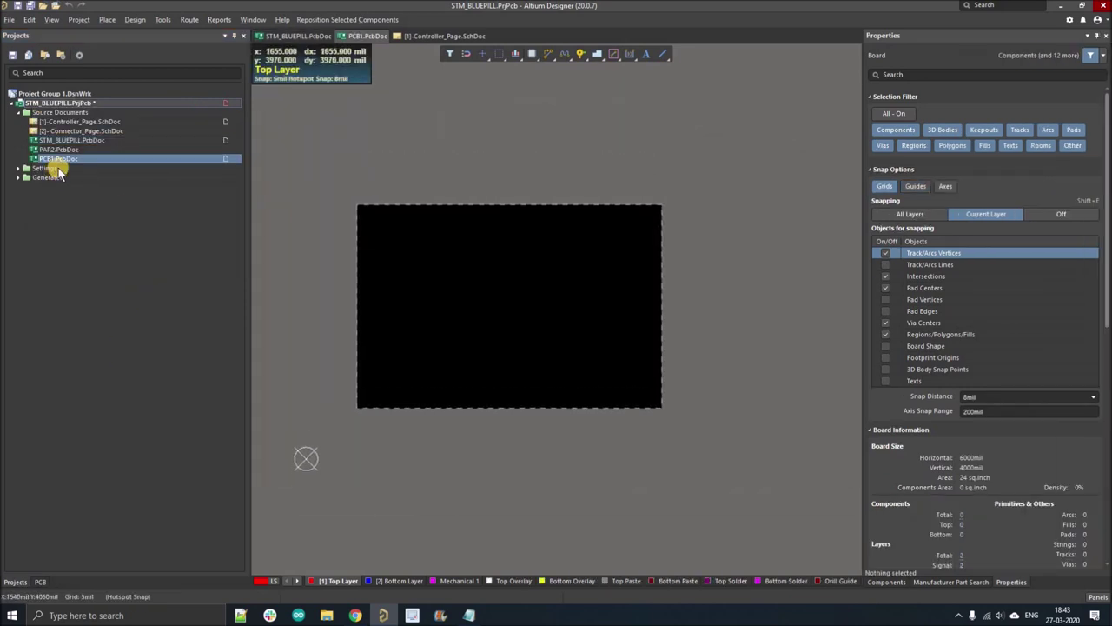
- Save the new board as pcb_panel.PcbDoc
{"action": "left_click", "coordinate": [30, 6]}
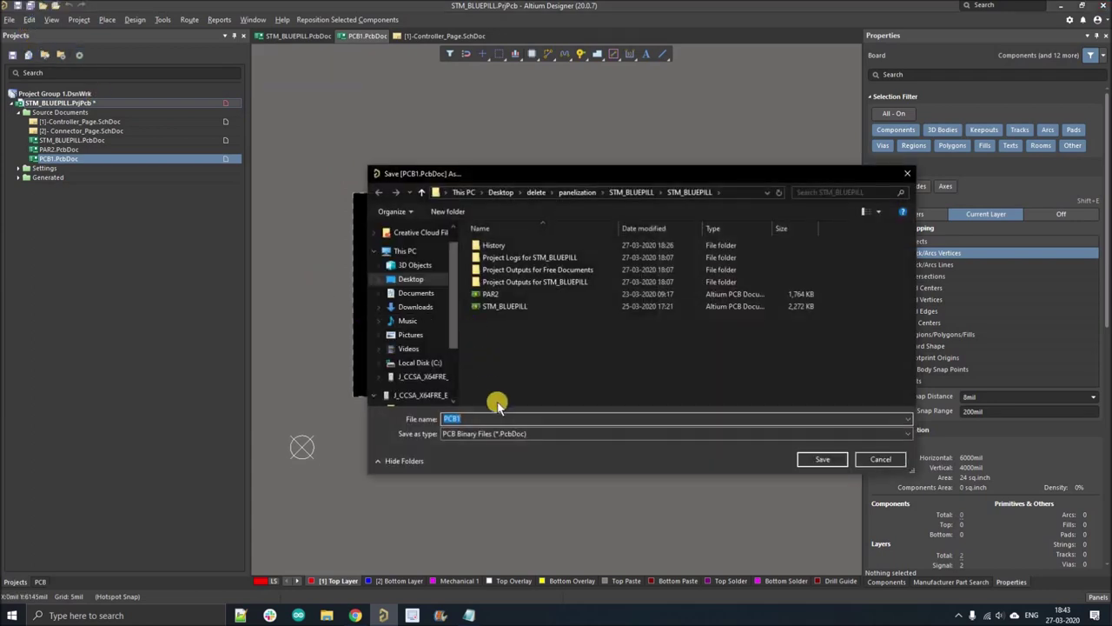
{"action": "type", "text": "pcb"}
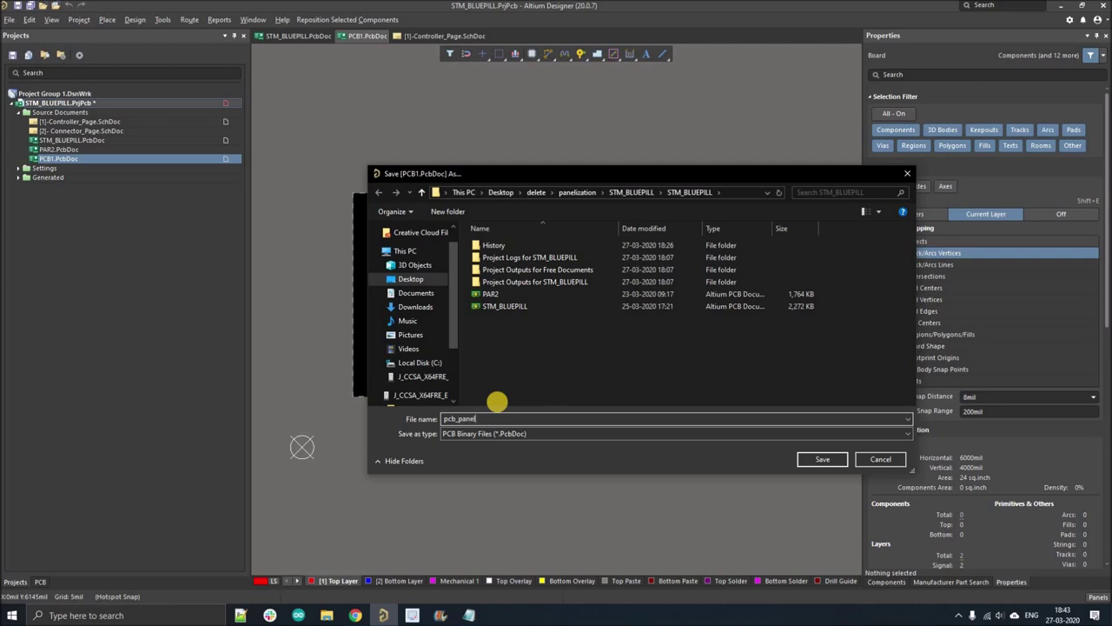
{"action": "type", "text": "_panel"}
{"action": "key", "text": "Return"}
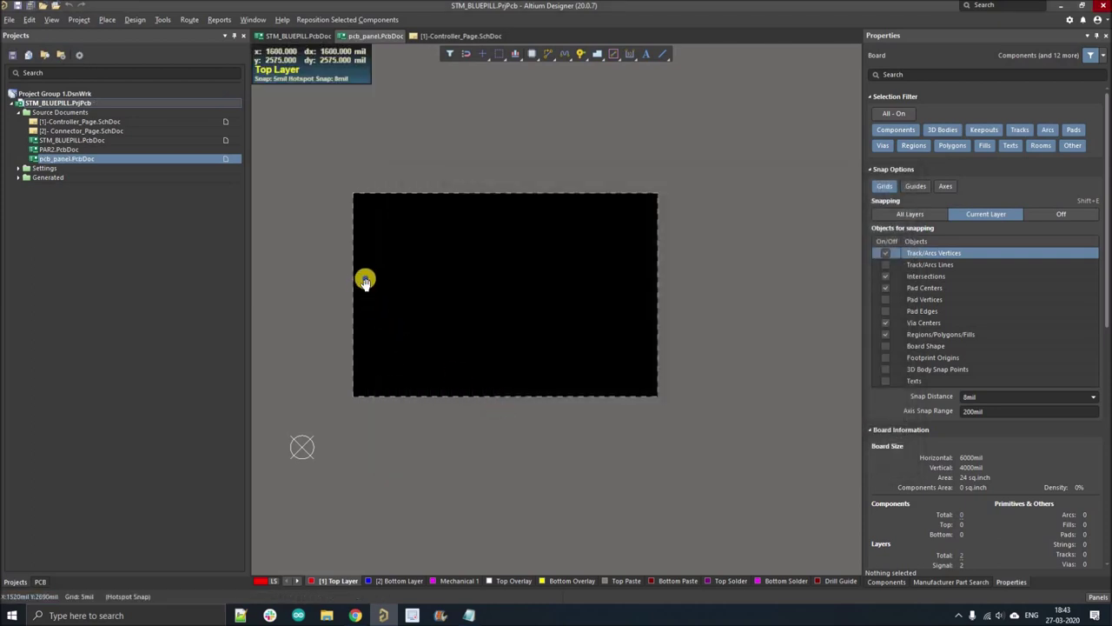
{"action": "scroll", "coordinate": [370, 277], "scroll_direction": "down", "scroll_amount": 2, "text": "ctrl"}
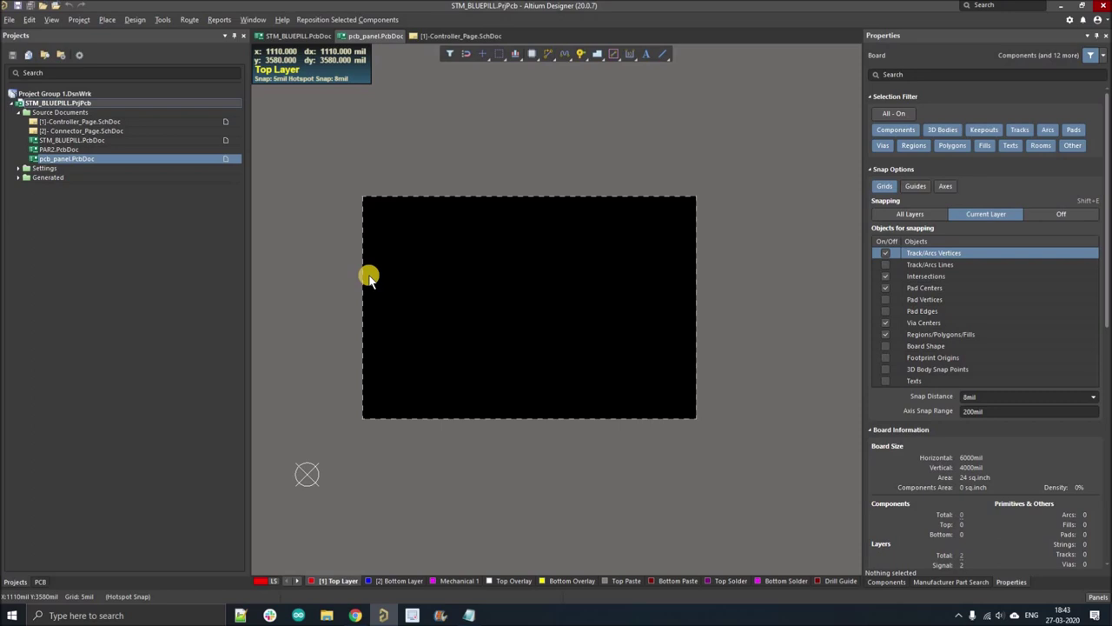
{"action": "scroll", "coordinate": [379, 246], "scroll_direction": "down", "scroll_amount": 1}
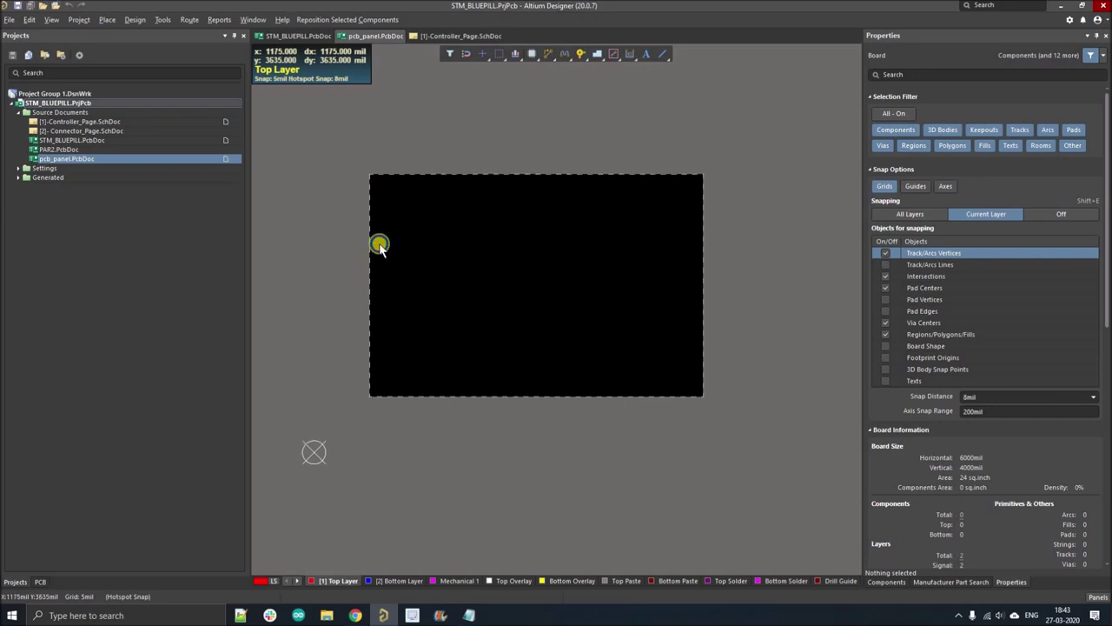
{"action": "scroll", "coordinate": [387, 271], "scroll_direction": "up", "scroll_amount": 1}
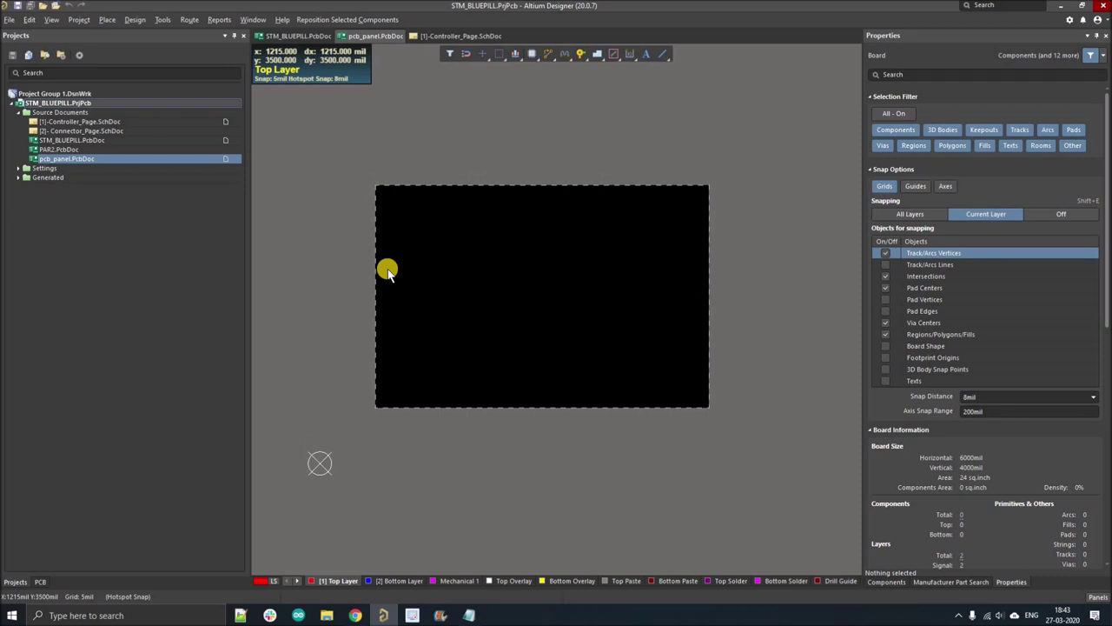
- Drop a 1 × 1 Embedded Board Array onto the pcb_panel board and focus its Properties
{"action": "left_click", "coordinate": [108, 20]}
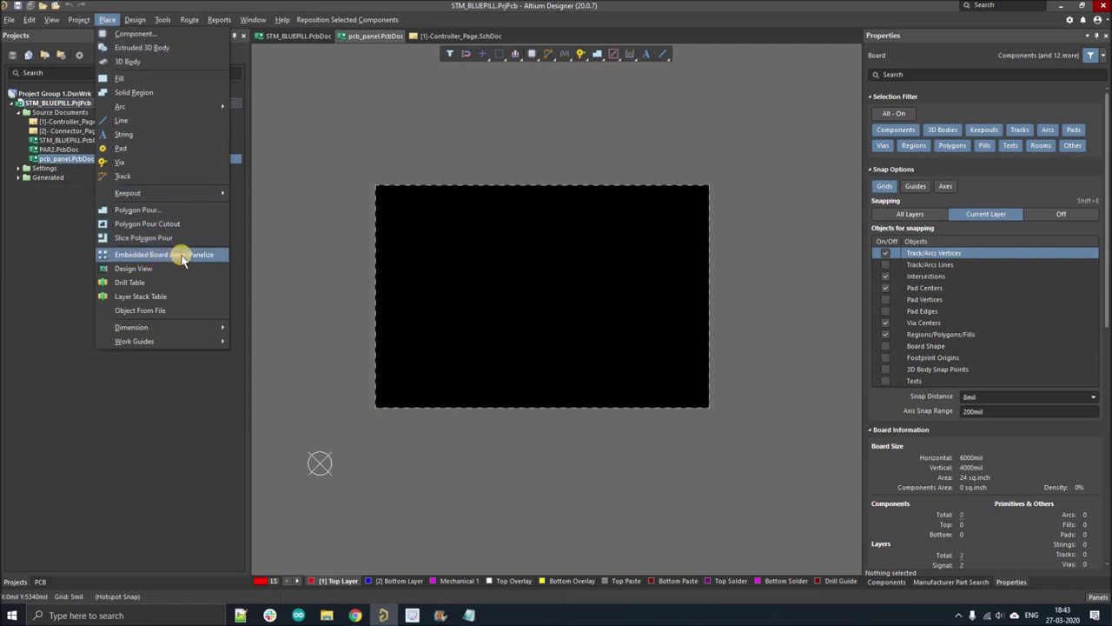
{"action": "left_click", "coordinate": [320, 255]}
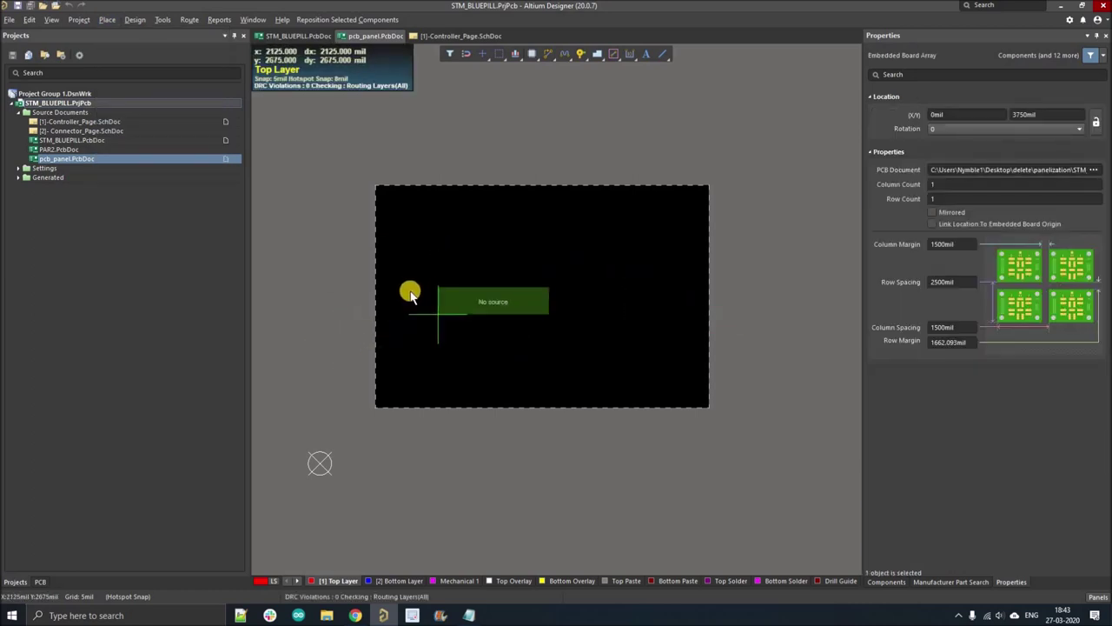
{"action": "scroll", "coordinate": [410, 296], "scroll_direction": "up", "scroll_amount": 3, "text": "ctrl"}
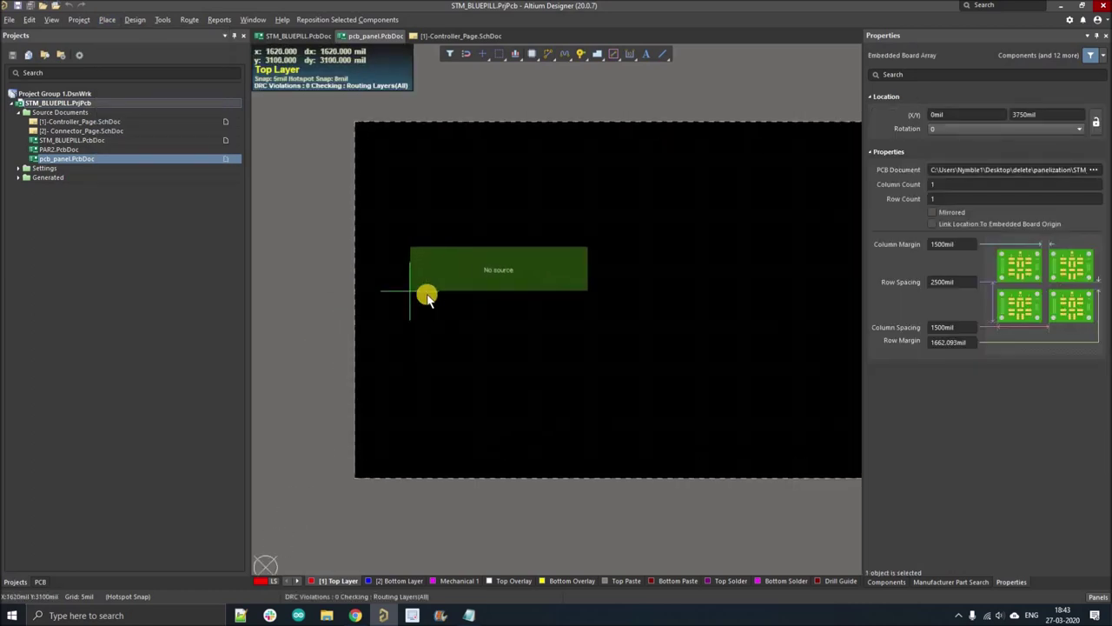
{"action": "scroll", "coordinate": [427, 325], "scroll_direction": "up", "scroll_amount": 1, "text": "ctrl"}
{"action": "scroll", "coordinate": [421, 348], "scroll_direction": "down", "scroll_amount": 3, "text": "ctrl"}
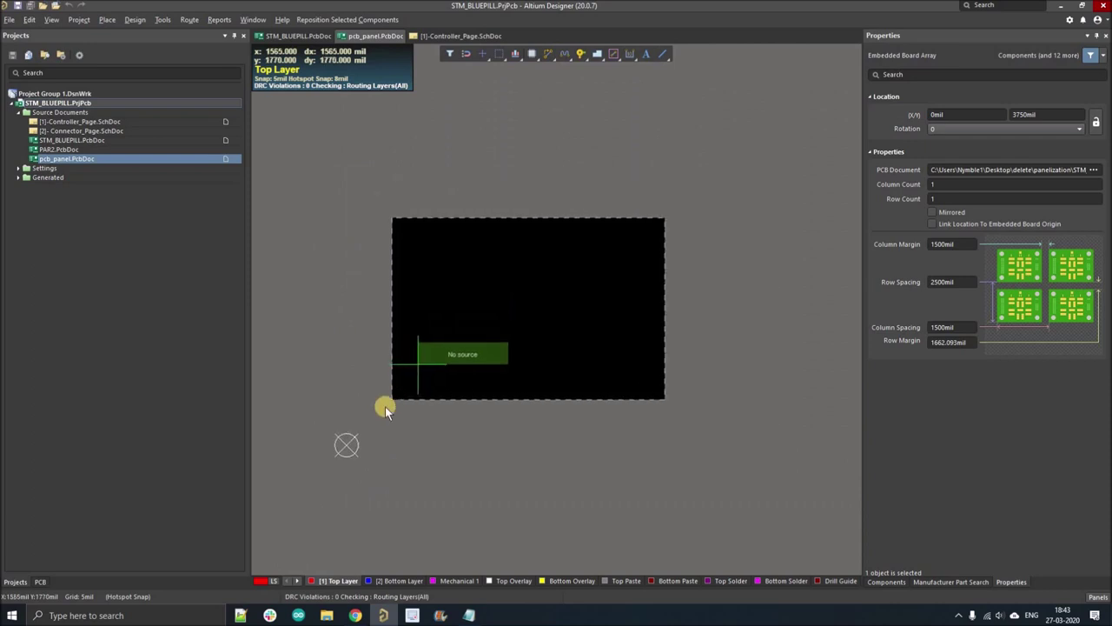
{"action": "scroll", "coordinate": [385, 406], "scroll_direction": "up", "scroll_amount": 4, "text": "ctrl"}
{"action": "scroll", "coordinate": [391, 438], "scroll_direction": "down", "scroll_amount": 1, "text": "ctrl"}
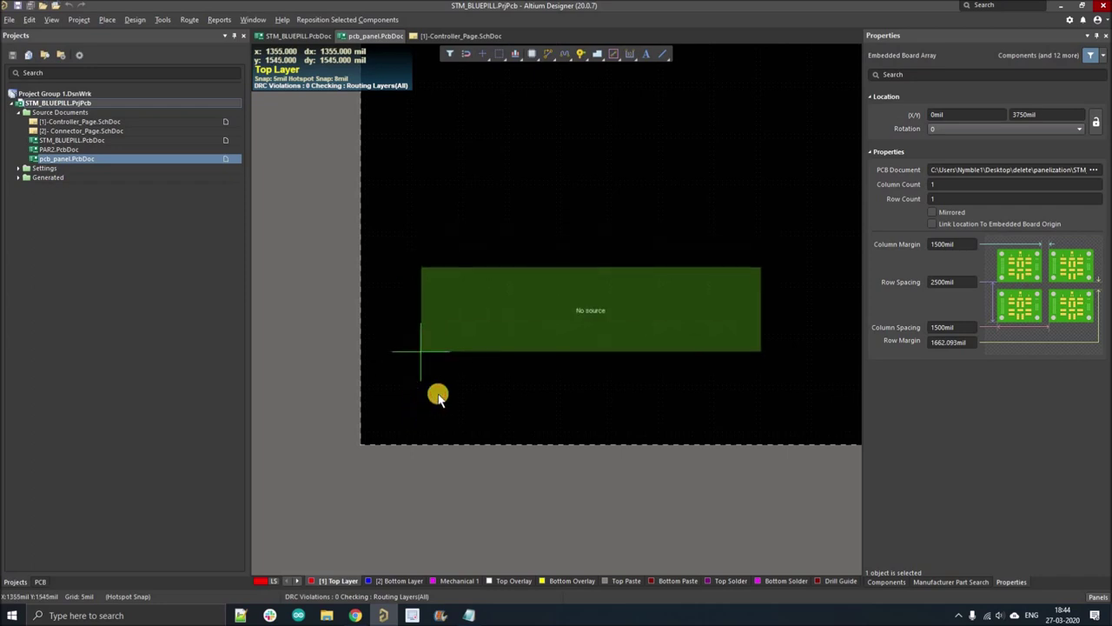
{"action": "left_click", "coordinate": [421, 352]}
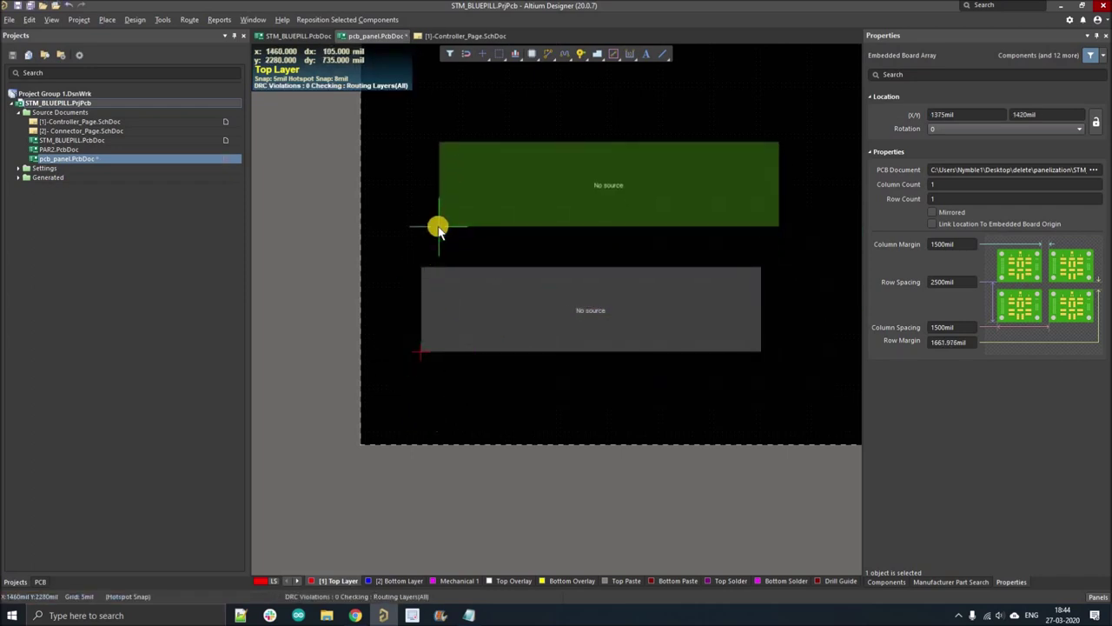
{"action": "right_click", "coordinate": [476, 239]}
{"action": "scroll", "coordinate": [539, 228], "scroll_direction": "down", "scroll_amount": 2, "text": "ctrl"}
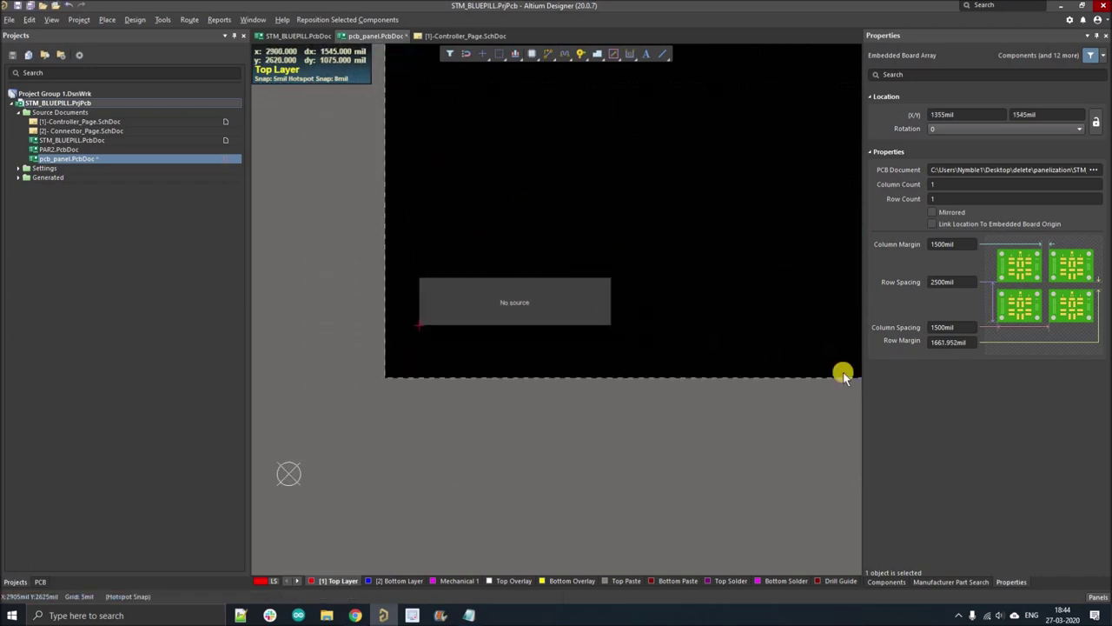
{"action": "left_click", "coordinate": [932, 136]}
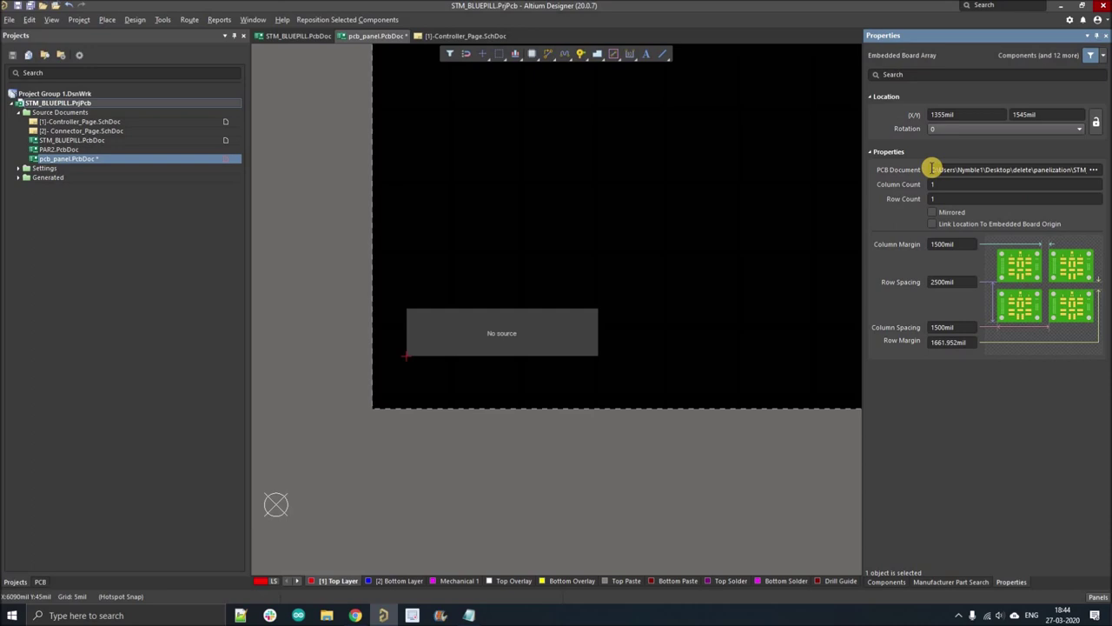
- Load STM_BLUEPILL.PcbDoc as the embedded board array's source board
{"action": "left_click", "coordinate": [1094, 170]}
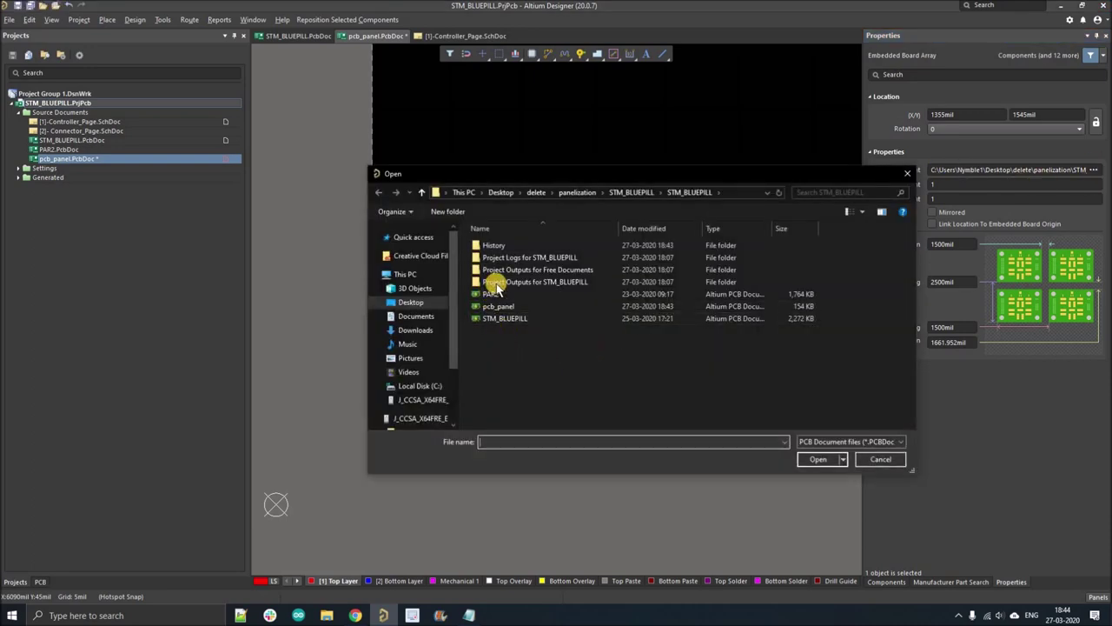
{"action": "left_click", "coordinate": [513, 320]}
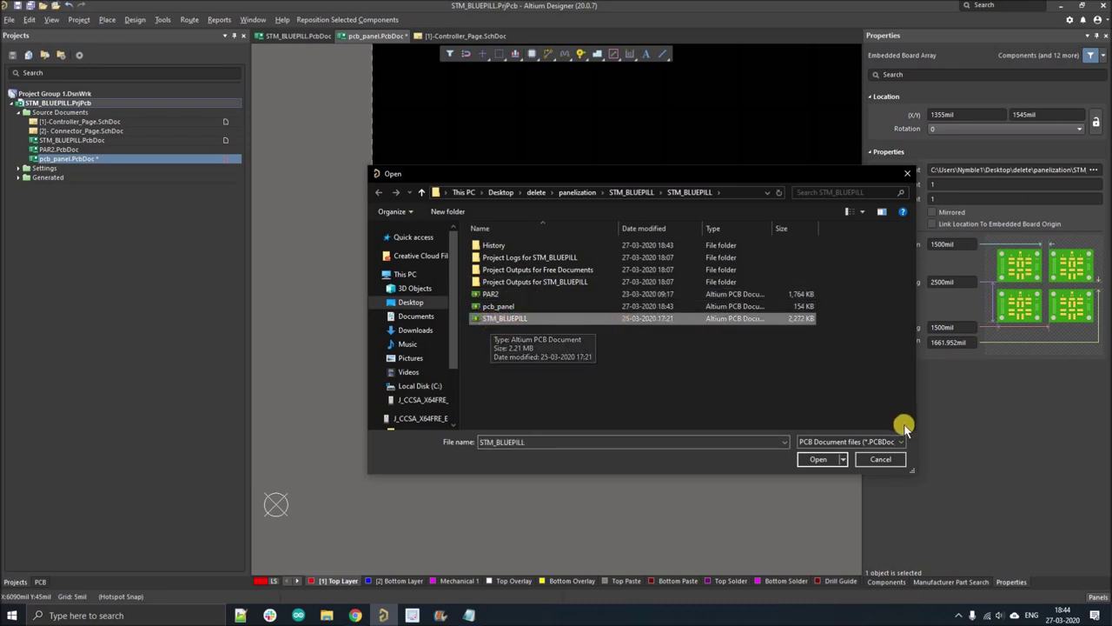
{"action": "left_click", "coordinate": [819, 459]}
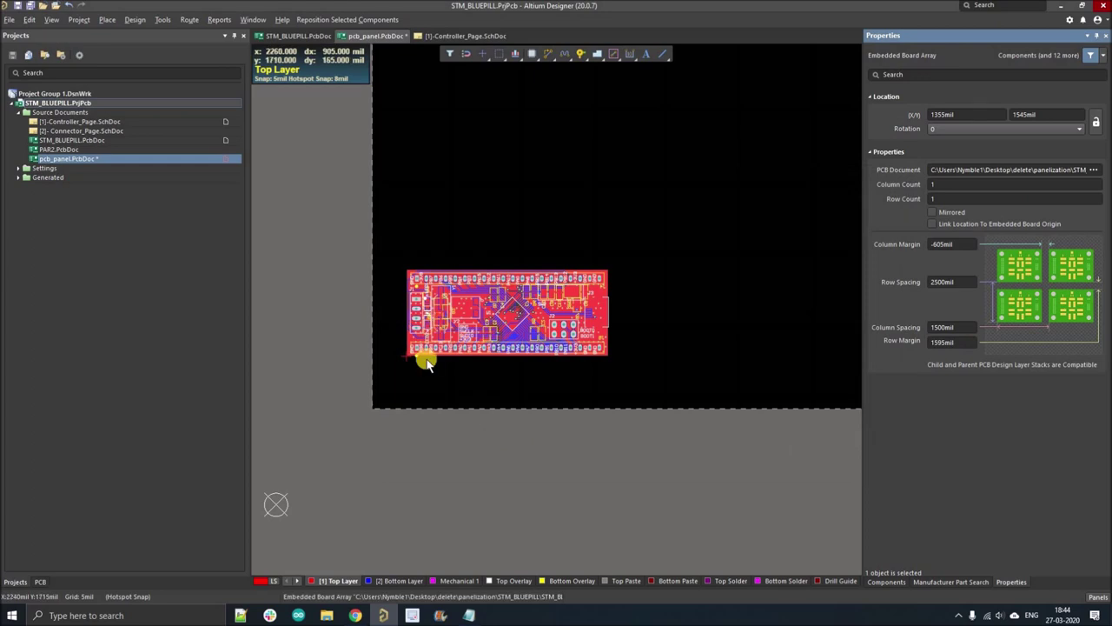
{"action": "scroll", "coordinate": [424, 360], "scroll_direction": "up", "scroll_amount": 3, "text": "ctrl"}
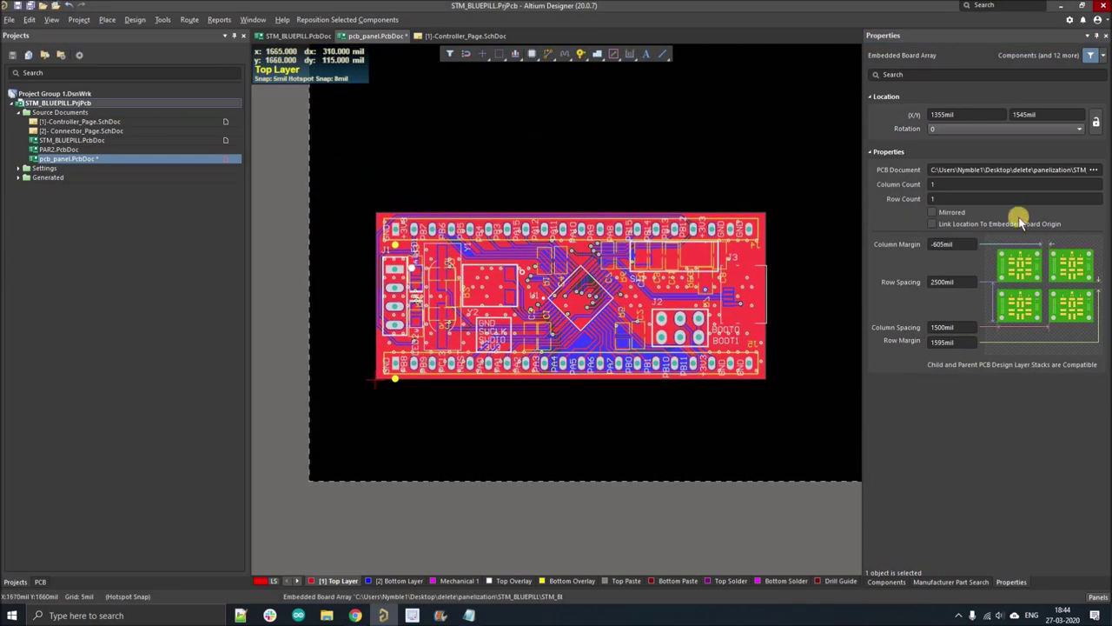
{"action": "left_click", "coordinate": [939, 185]}
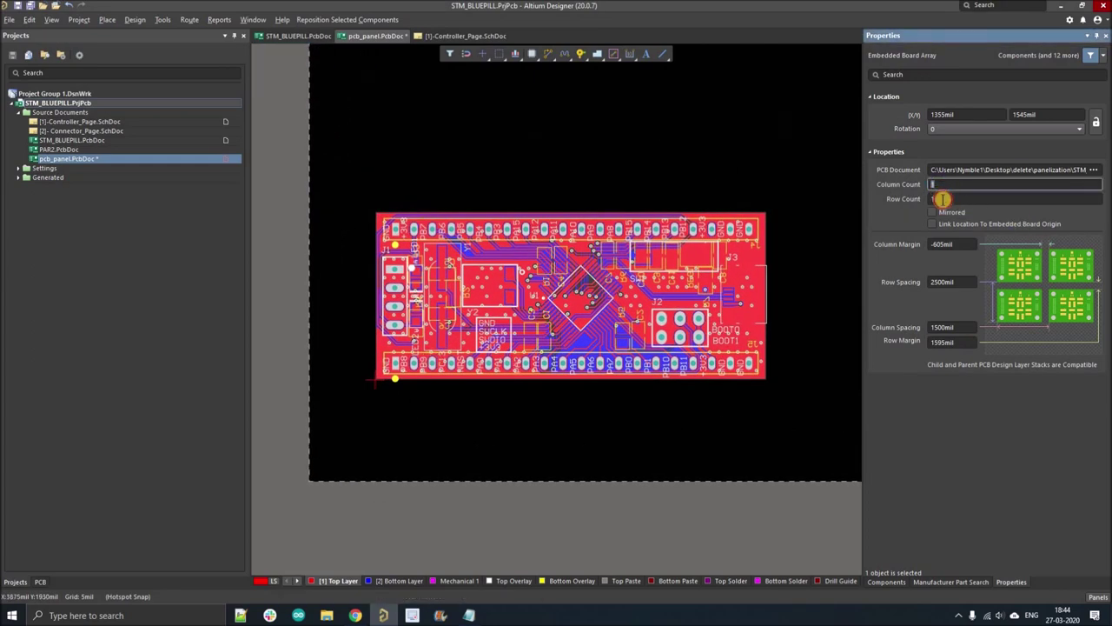
{"action": "left_click", "coordinate": [646, 171]}
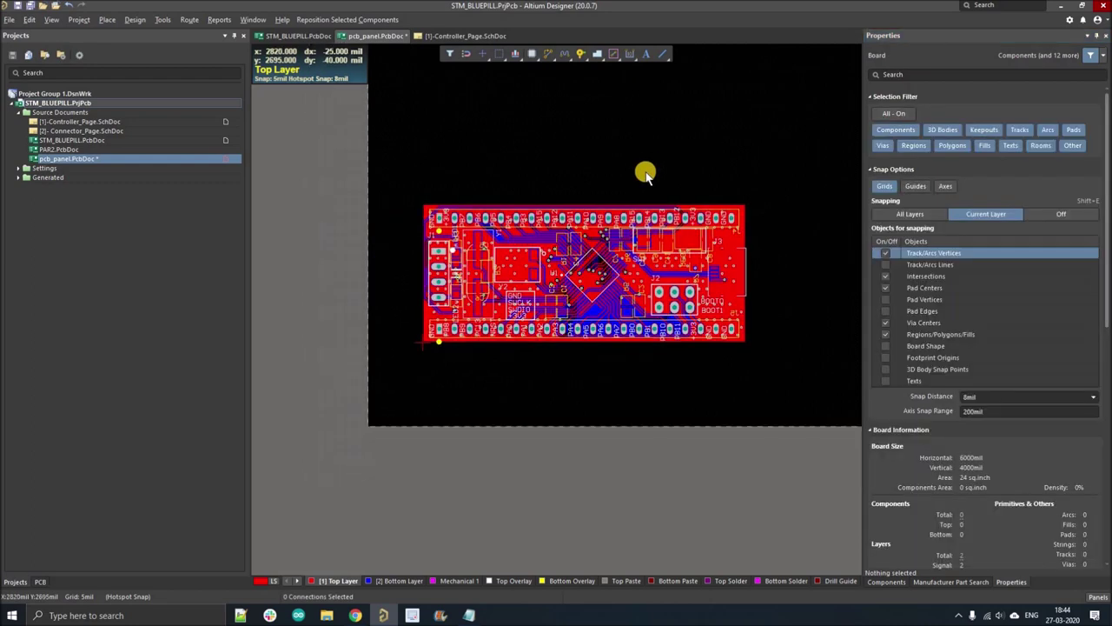
{"action": "left_click", "coordinate": [706, 289]}
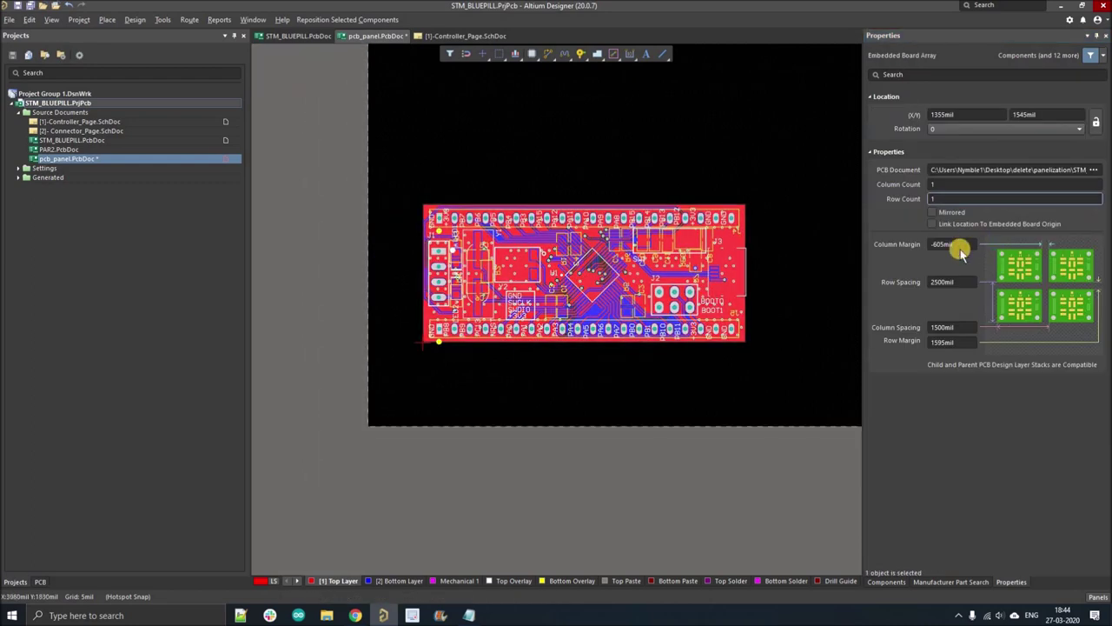
{"action": "double_click", "coordinate": [952, 282]}
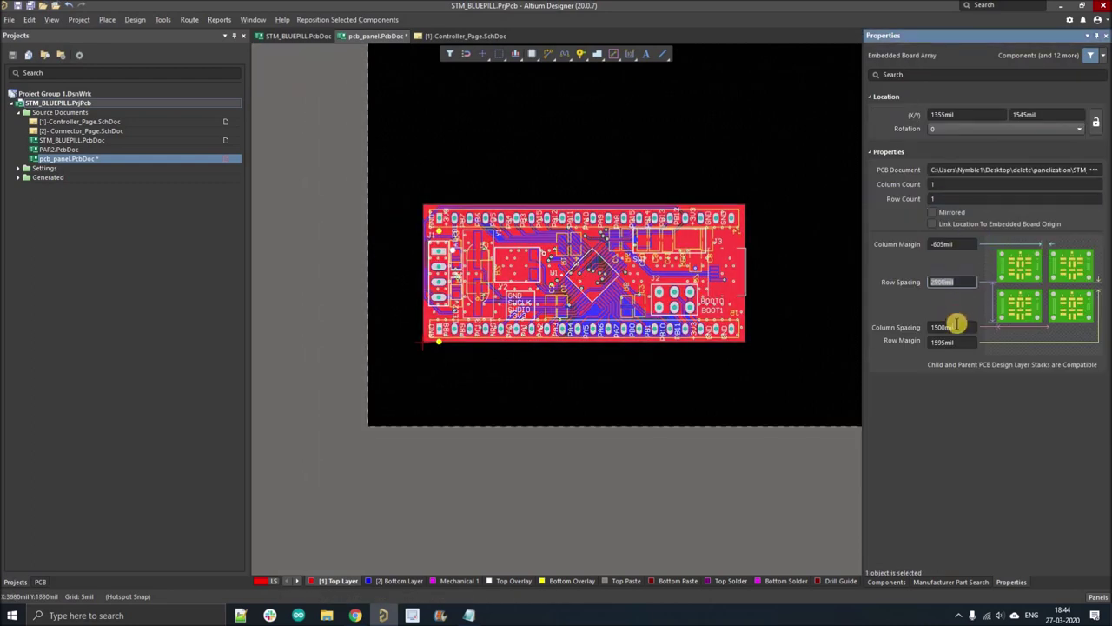
{"action": "key", "text": "Tab"}
{"action": "key", "text": "Tab"}
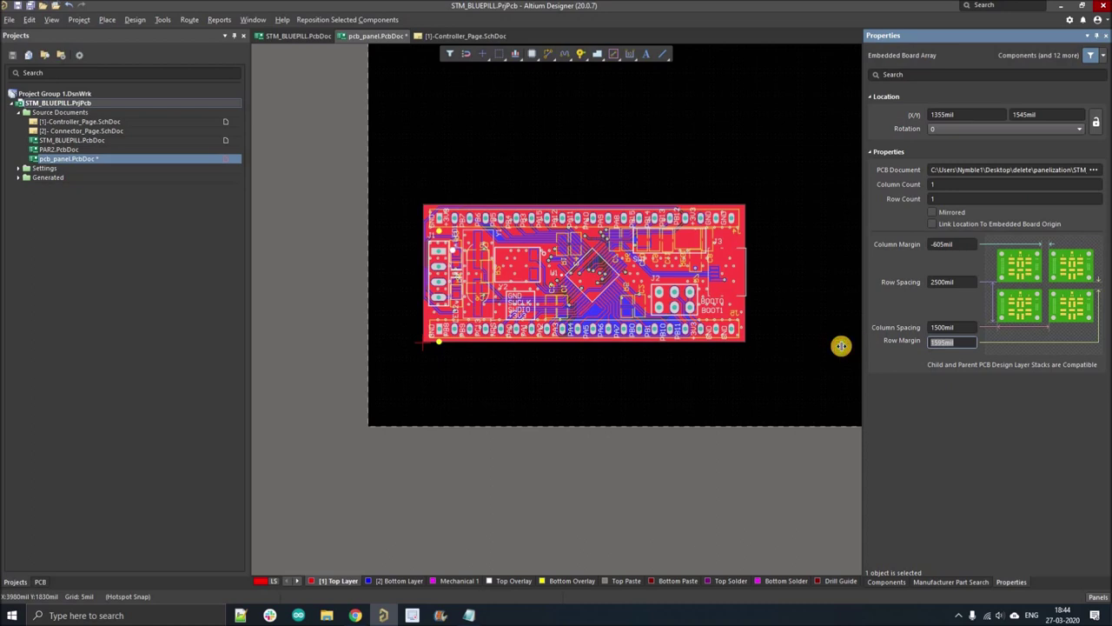
{"action": "left_click_drag", "start_coordinate": [863, 250], "coordinate": [843, 250]}
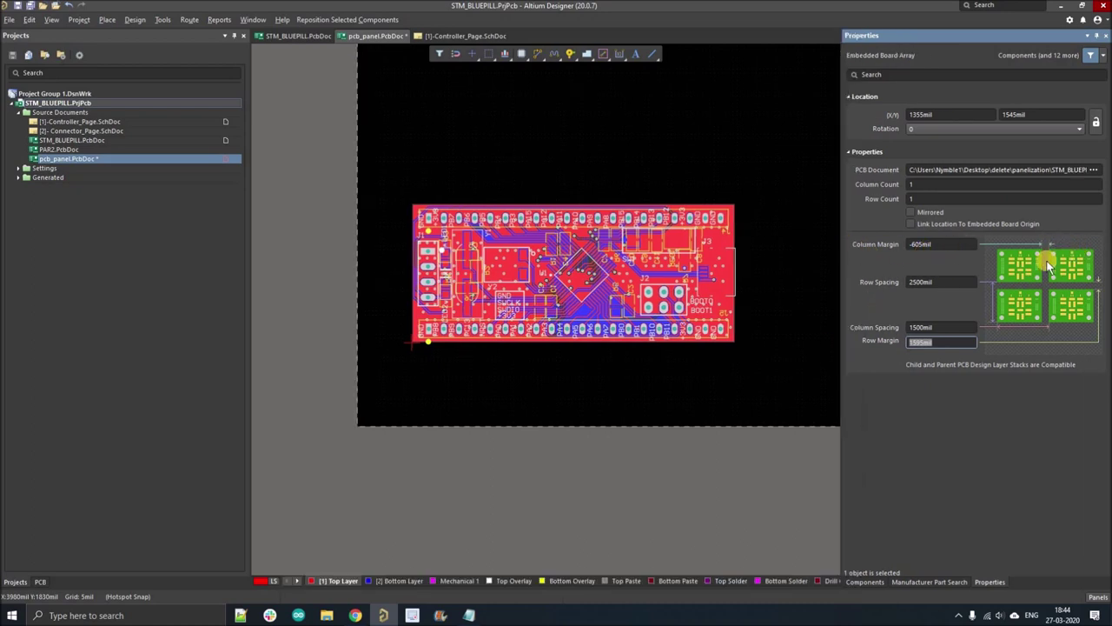
{"action": "left_click", "coordinate": [939, 343]}
{"action": "left_click", "coordinate": [944, 328]}
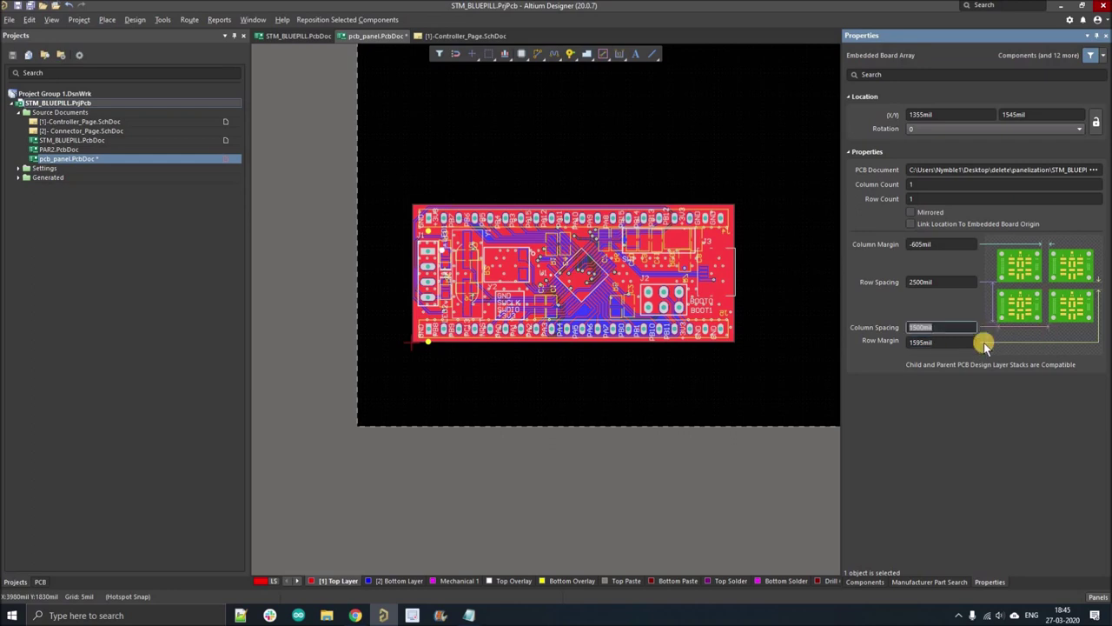
{"action": "scroll", "coordinate": [586, 199], "scroll_direction": "up", "scroll_amount": 1}
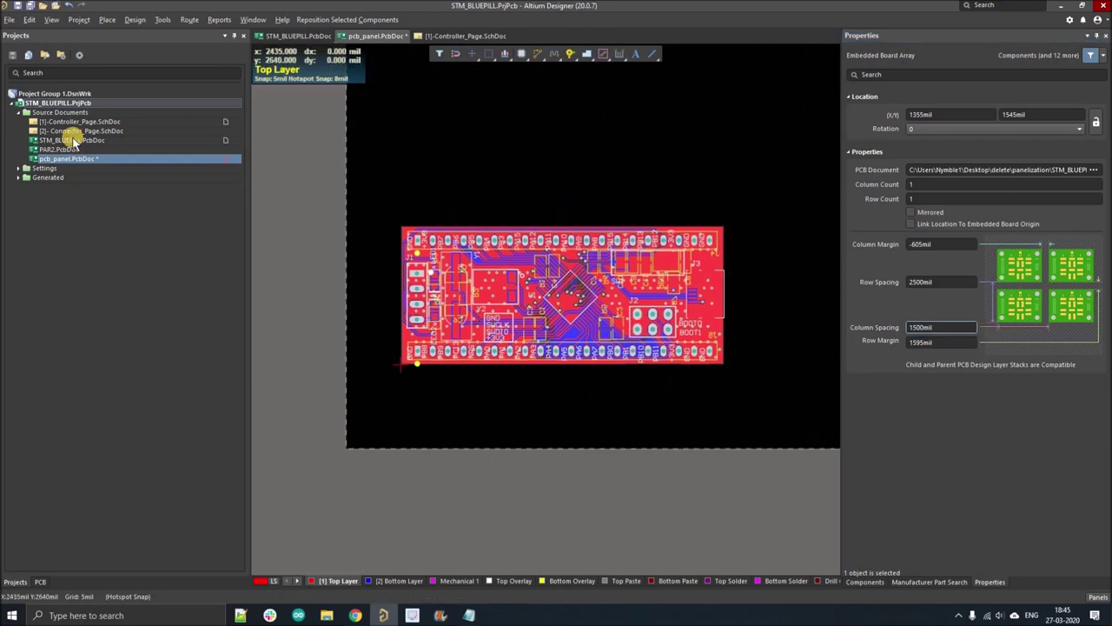
{"action": "left_click", "coordinate": [70, 140]}
- Measure the board's left edge from top-left to bottom-left corner with Ctrl+M
{"action": "scroll", "coordinate": [388, 323], "scroll_direction": "up", "scroll_amount": 1, "text": "ctrl"}
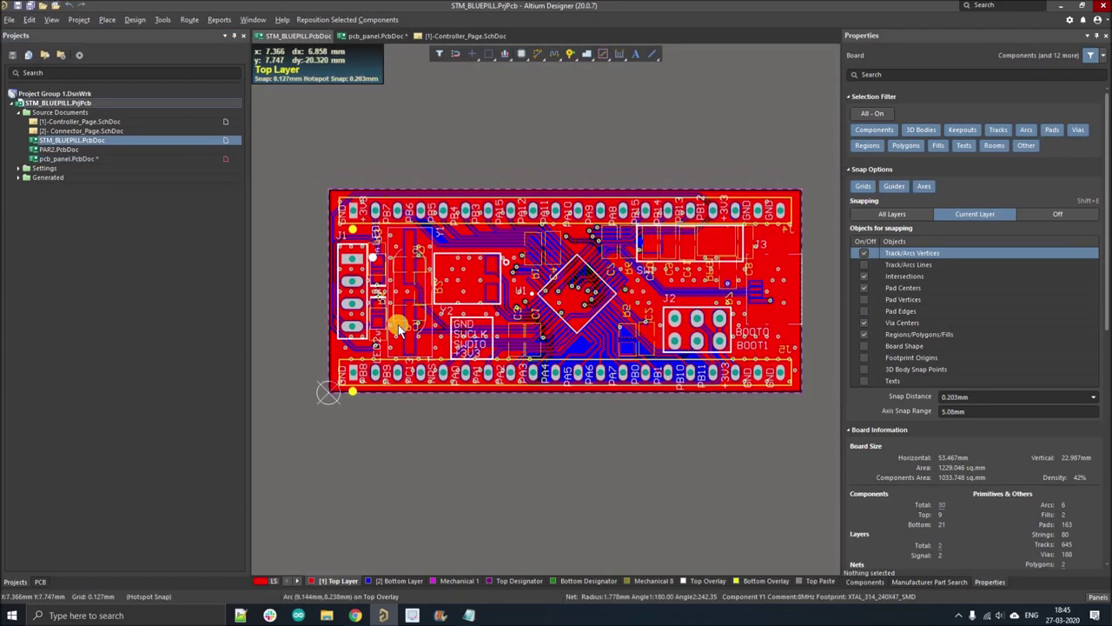
{"action": "scroll", "coordinate": [393, 325], "scroll_direction": "up", "scroll_amount": 1, "text": "ctrl"}
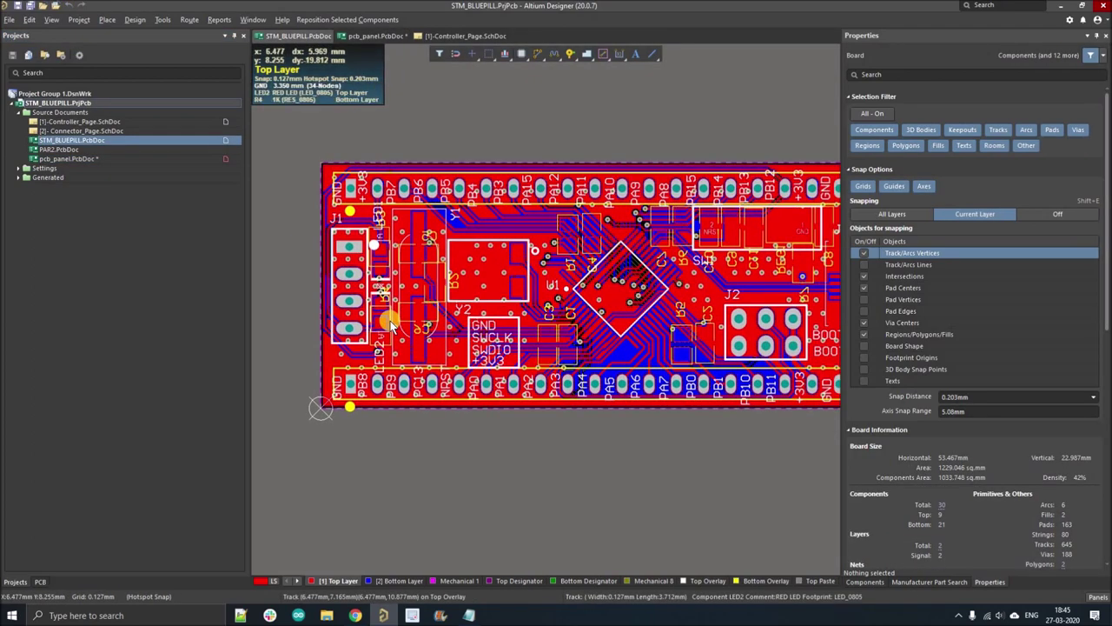
{"action": "key", "text": "ctrl+m"}
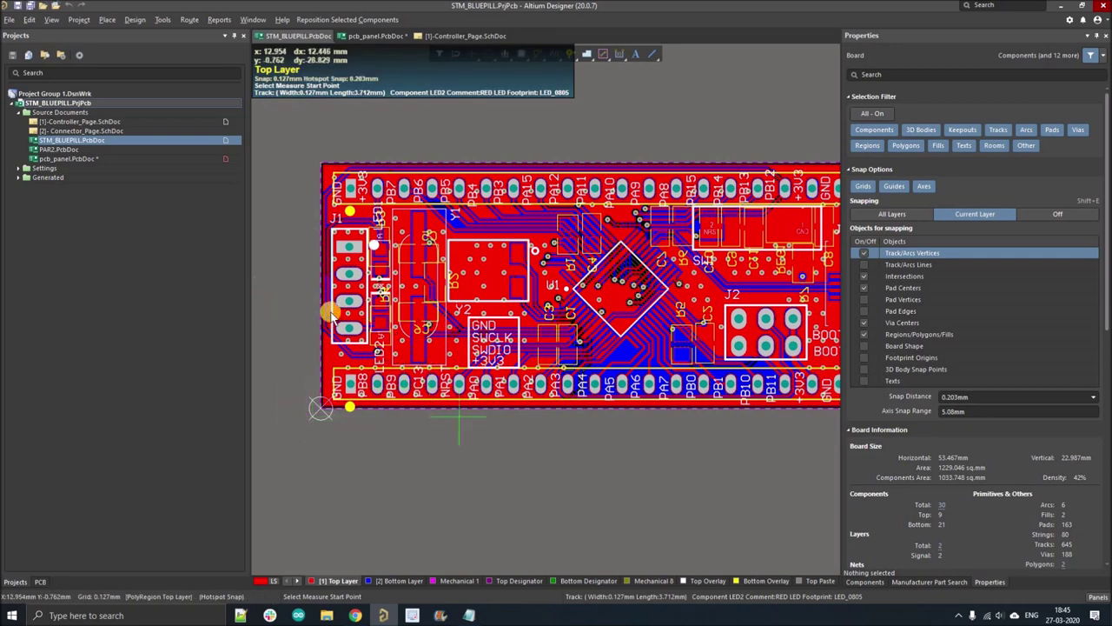
{"action": "right_click_drag", "start_coordinate": [333, 315], "coordinate": [397, 337]}
{"action": "scroll", "coordinate": [401, 176], "scroll_direction": "up", "scroll_amount": 1, "text": "ctrl"}
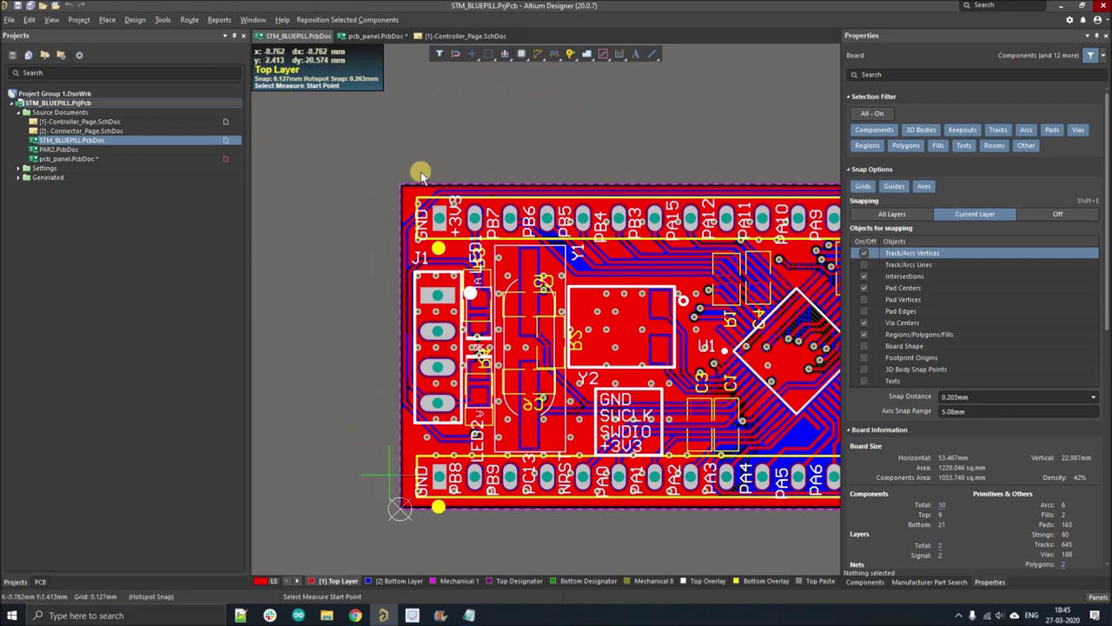
{"action": "left_click", "coordinate": [399, 185]}
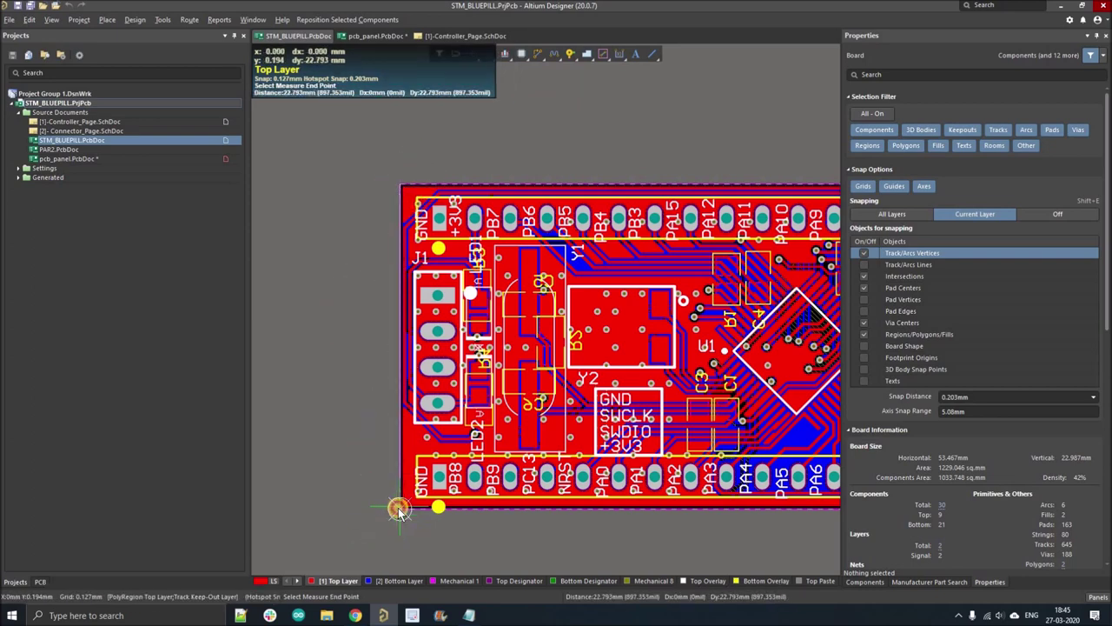
{"action": "left_click", "coordinate": [399, 509]}
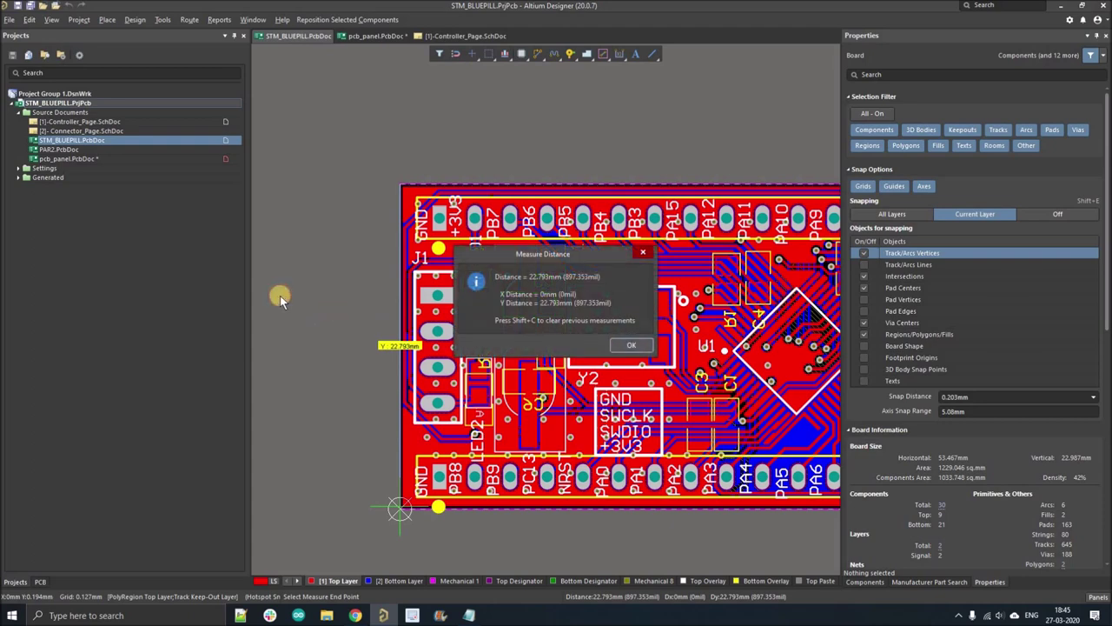
{"action": "key", "text": "Return"}
- Take a trial measurement at the bottom-left corner and reposition the board view
{"action": "scroll", "coordinate": [283, 296], "scroll_direction": "down", "scroll_amount": 1, "text": "ctrl"}
{"action": "scroll", "coordinate": [413, 479], "scroll_direction": "up", "scroll_amount": 1, "text": "ctrl"}
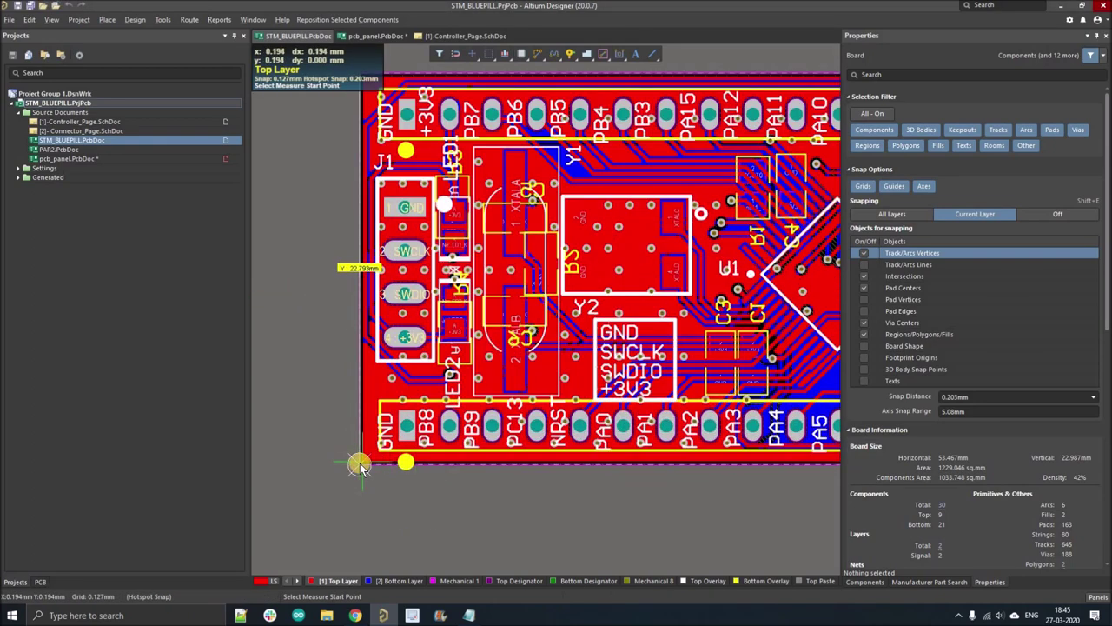
{"action": "left_click", "coordinate": [359, 466]}
{"action": "left_click", "coordinate": [320, 448]}
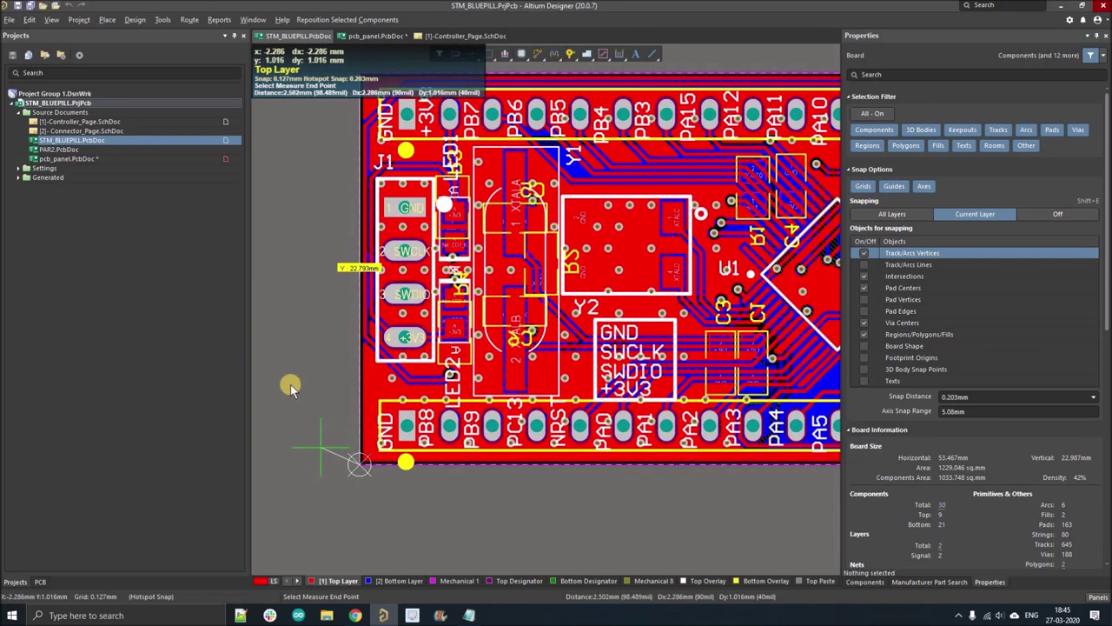
{"action": "key", "text": "Return"}
{"action": "scroll", "coordinate": [340, 352], "scroll_direction": "down", "scroll_amount": 1, "text": "ctrl"}
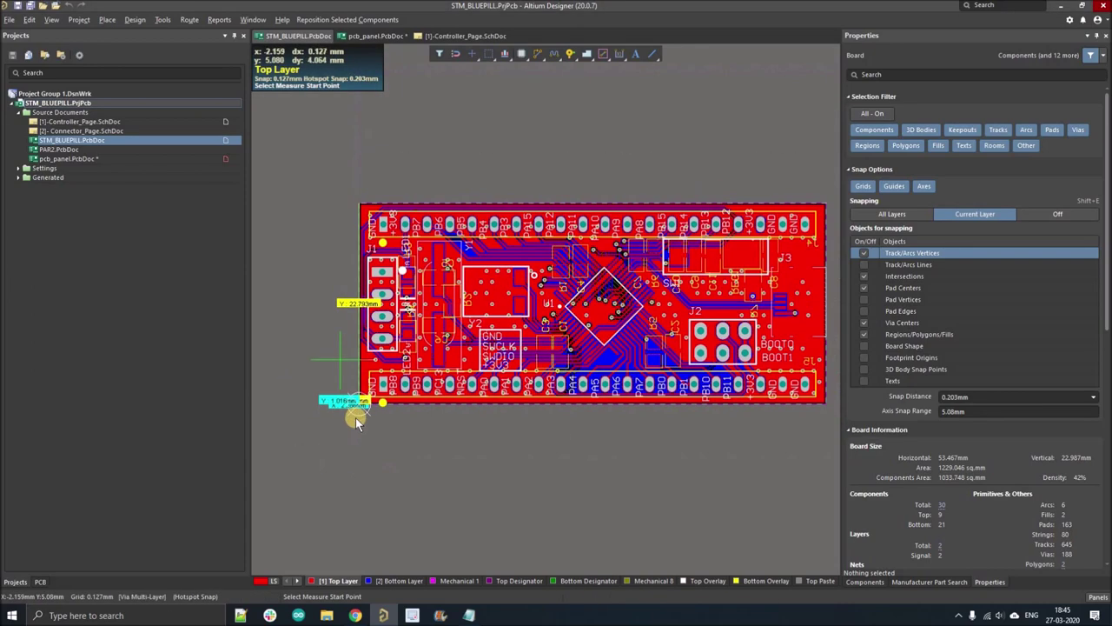
{"action": "right_click_drag", "start_coordinate": [340, 427], "coordinate": [333, 441]}
{"action": "right_click", "coordinate": [335, 421]}
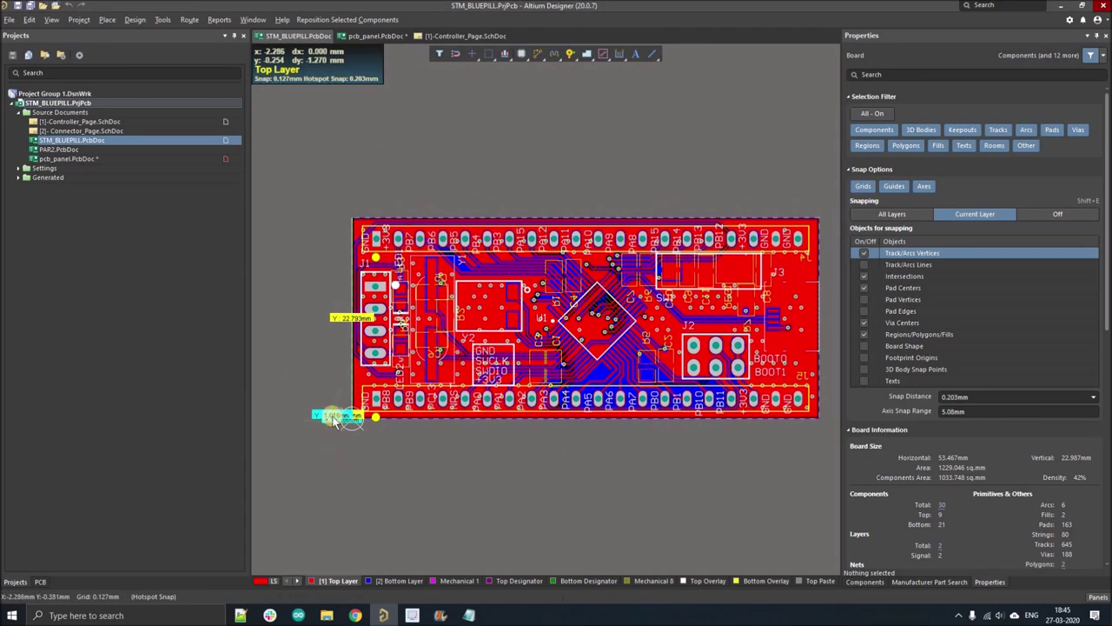
{"action": "scroll", "coordinate": [336, 421], "scroll_direction": "up", "scroll_amount": 4, "text": "ctrl"}
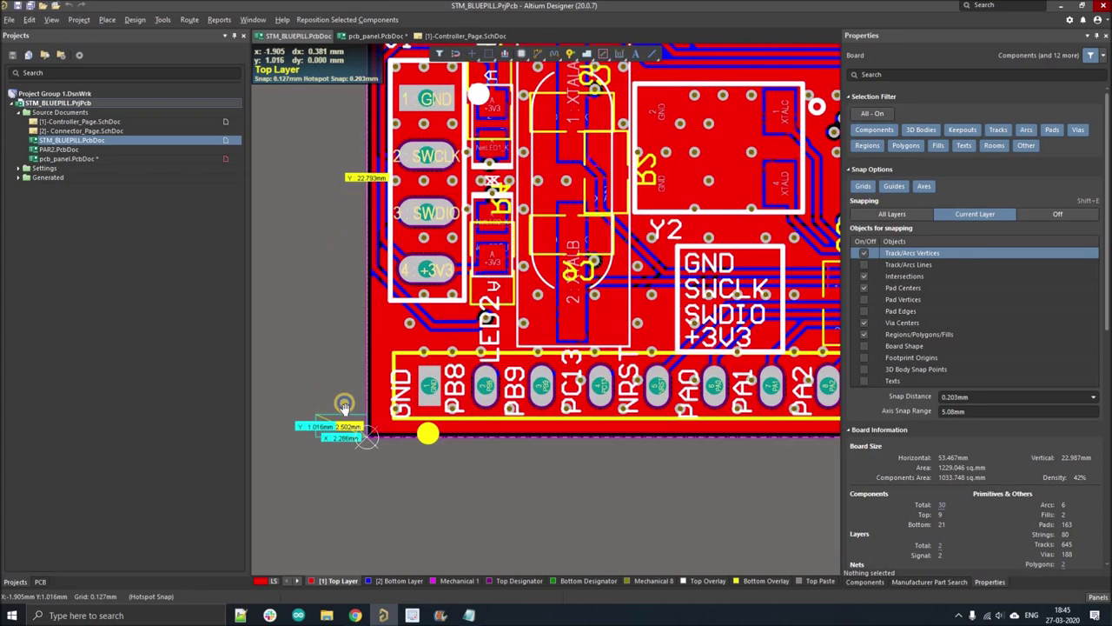
{"action": "scroll", "coordinate": [357, 399], "scroll_direction": "down", "scroll_amount": 2, "text": "ctrl"}
{"action": "scroll", "coordinate": [350, 405], "scroll_direction": "up", "scroll_amount": 1}
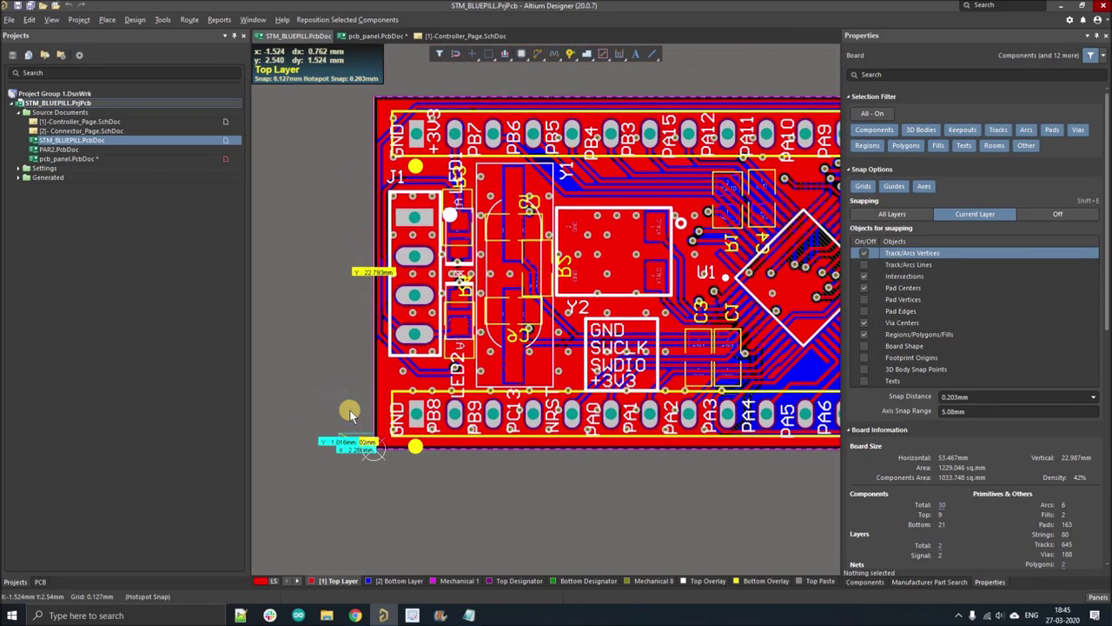
{"action": "right_click_drag", "start_coordinate": [350, 412], "coordinate": [364, 445]}
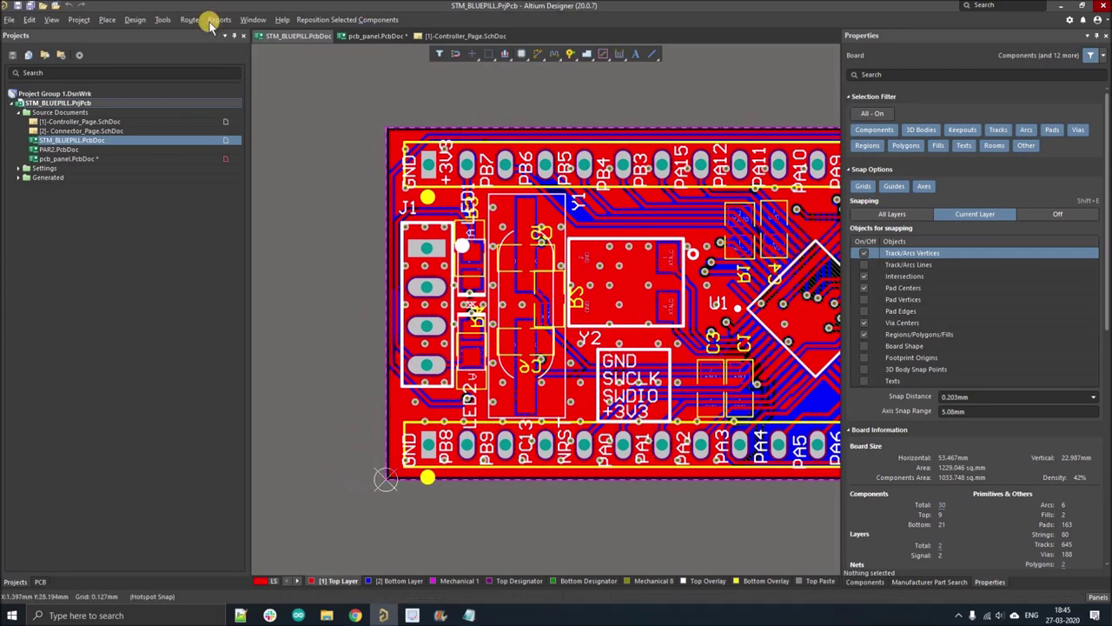
{"action": "right_click", "coordinate": [287, 287]}
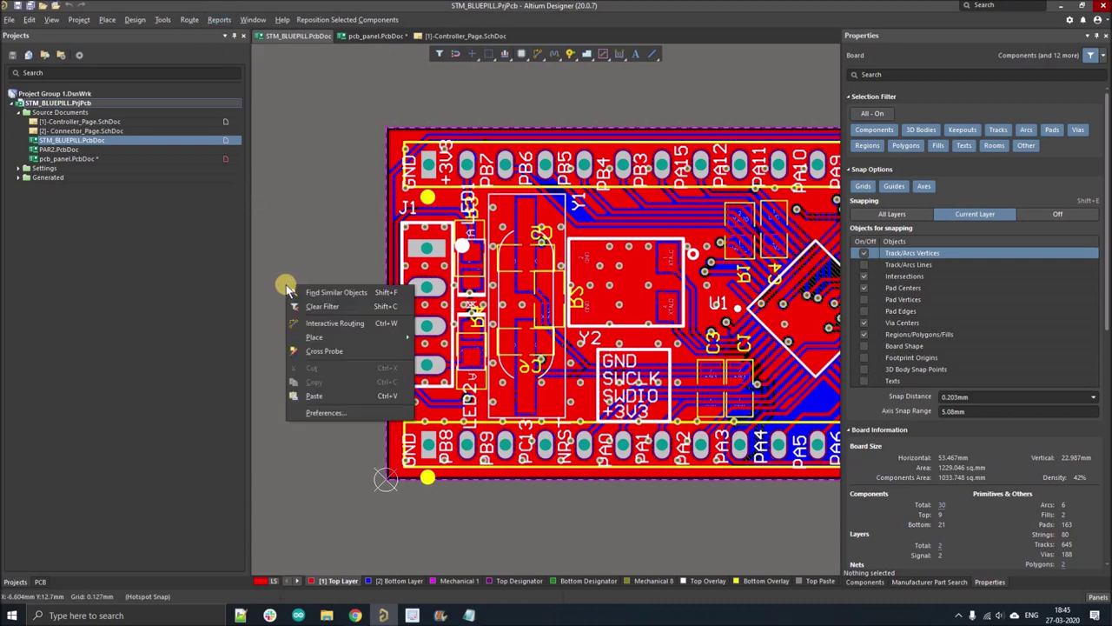
{"action": "right_click_drag", "start_coordinate": [293, 283], "coordinate": [293, 289]}
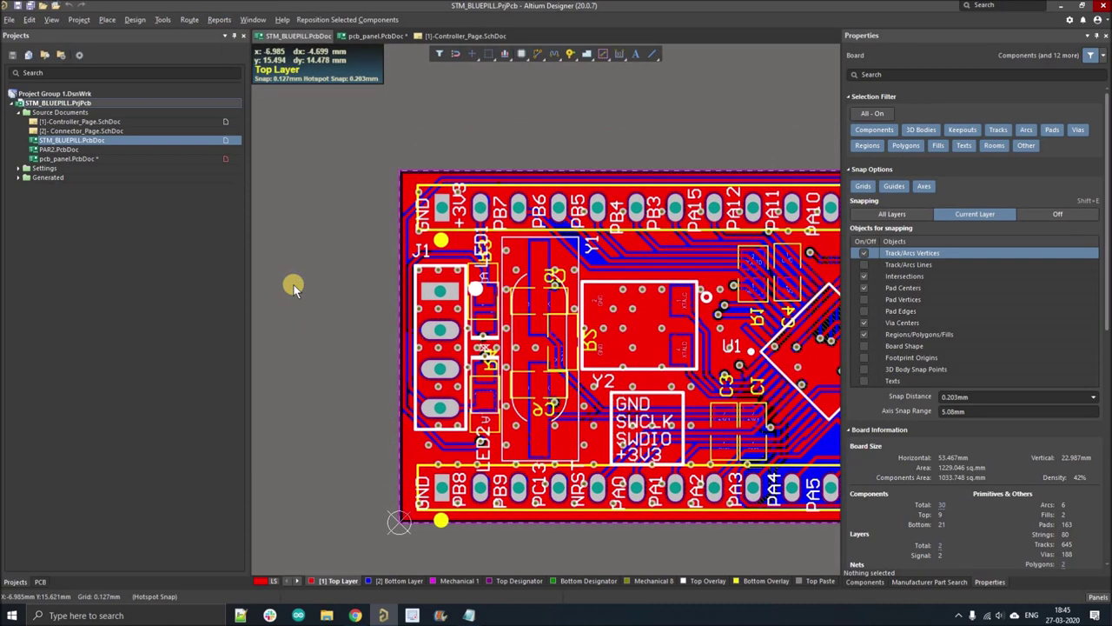
- Measure the board height corner to corner: 22.987 mm (905 mil)
{"action": "key", "text": "ctrl+m"}
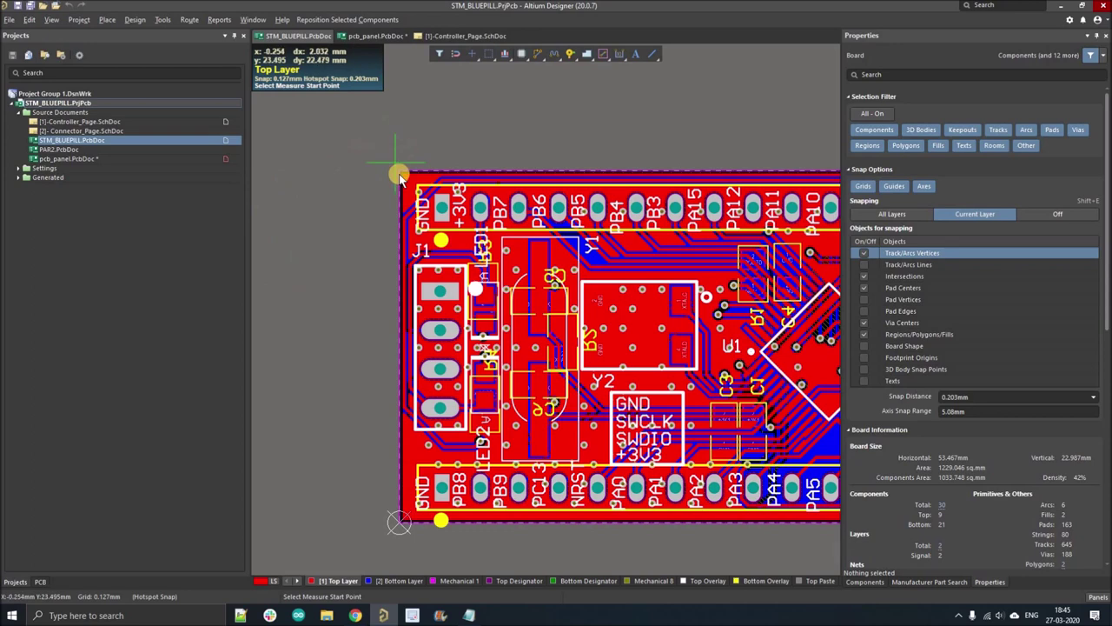
{"action": "left_click", "coordinate": [399, 173]}
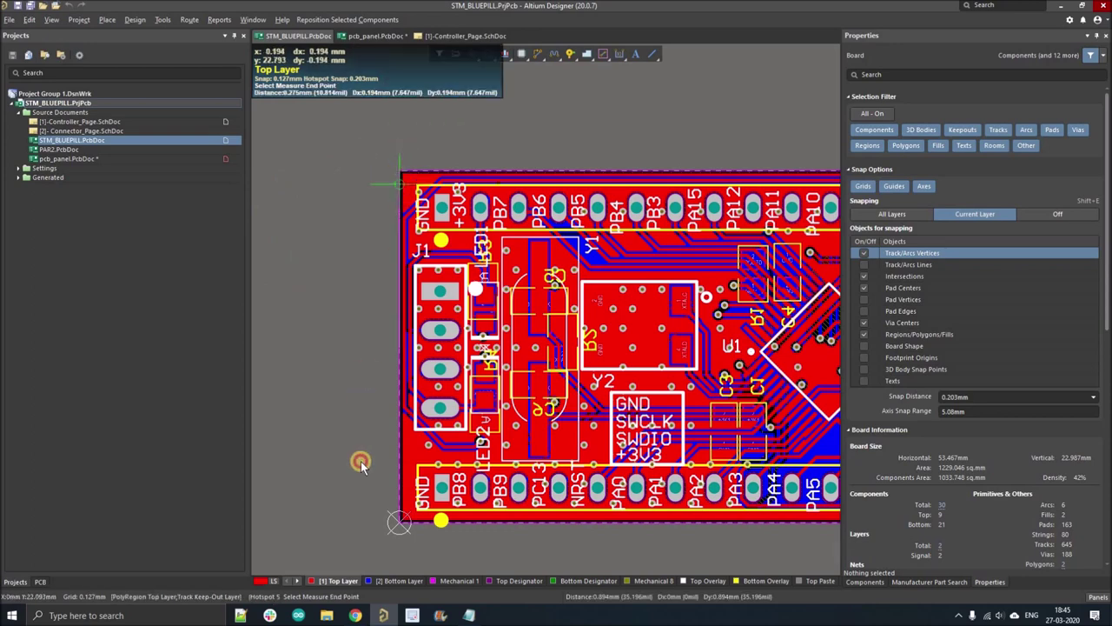
{"action": "left_click", "coordinate": [399, 521]}
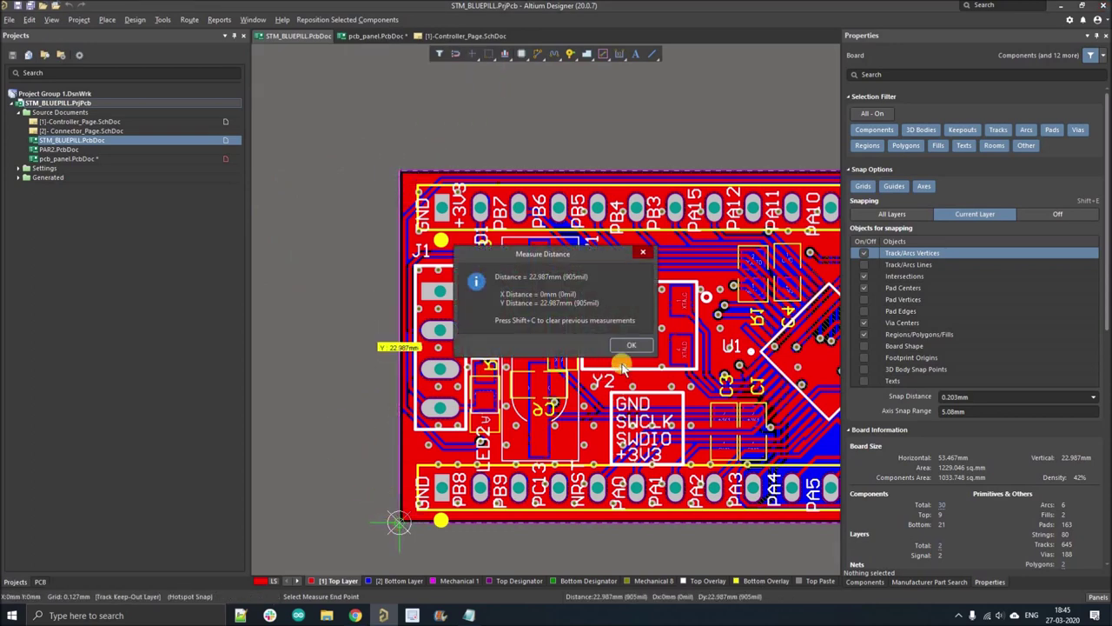
{"action": "key", "text": "Return"}
{"action": "scroll", "coordinate": [347, 287], "scroll_direction": "down", "scroll_amount": 5, "text": "ctrl"}
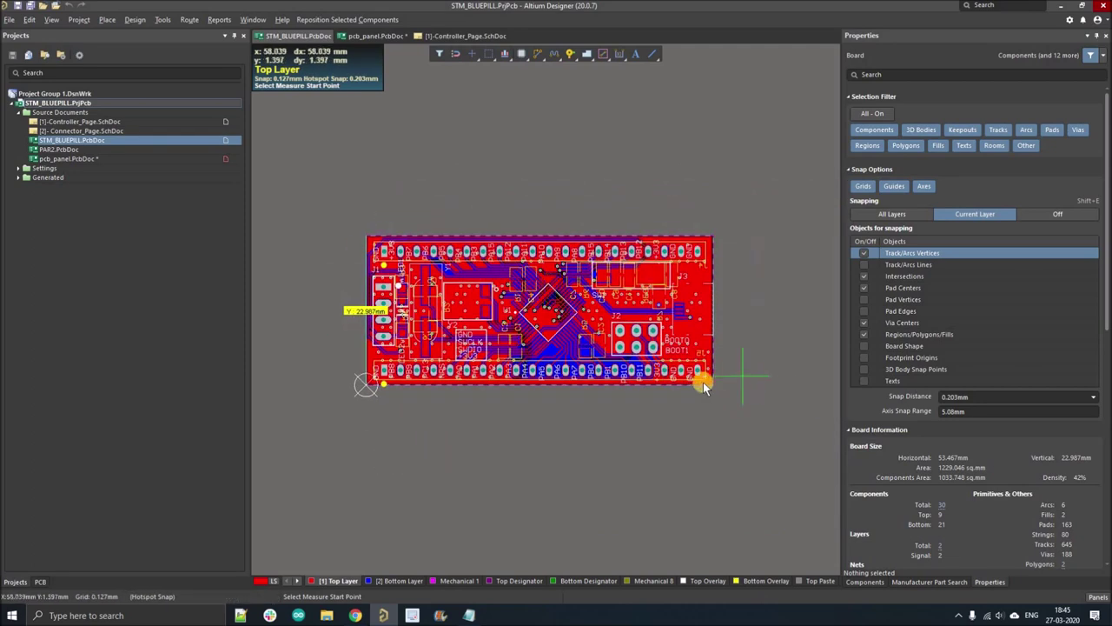
- Measure the board width from bottom-right to bottom-left corner: 53.273 mm
{"action": "left_click", "coordinate": [712, 386]}
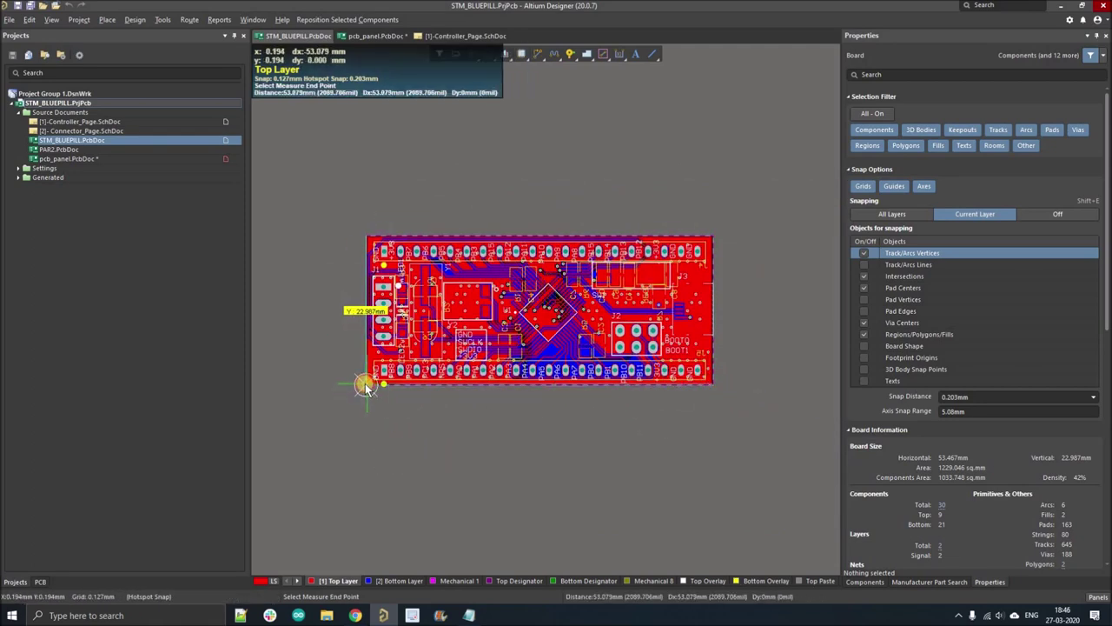
{"action": "left_click", "coordinate": [366, 384]}
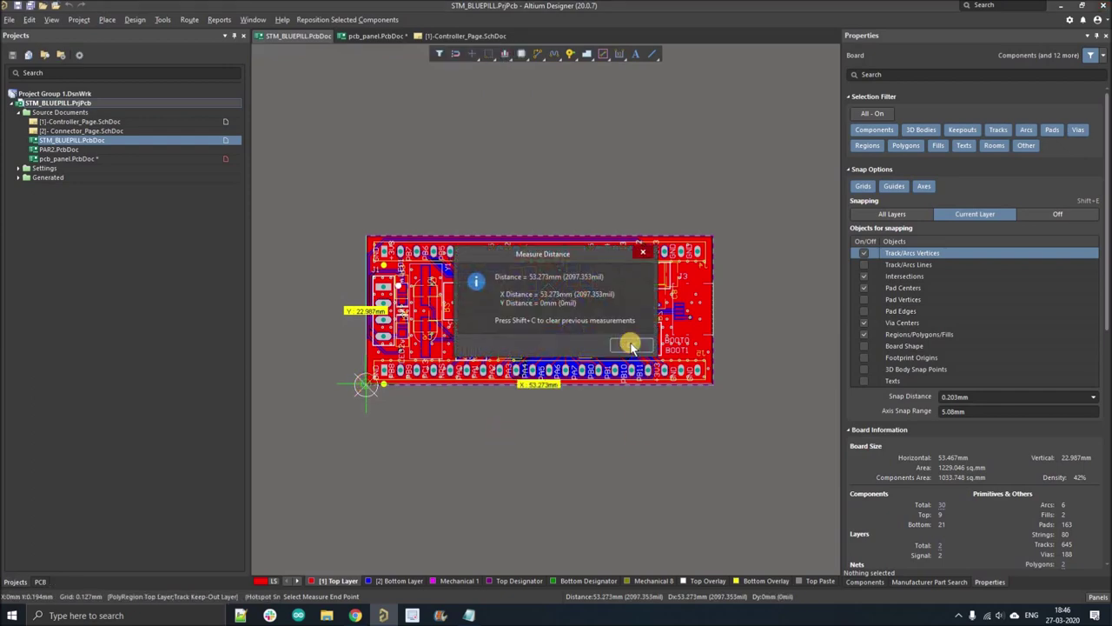
{"action": "left_click", "coordinate": [630, 346]}
{"action": "scroll", "coordinate": [559, 410], "scroll_direction": "up", "scroll_amount": 3, "text": "ctrl"}
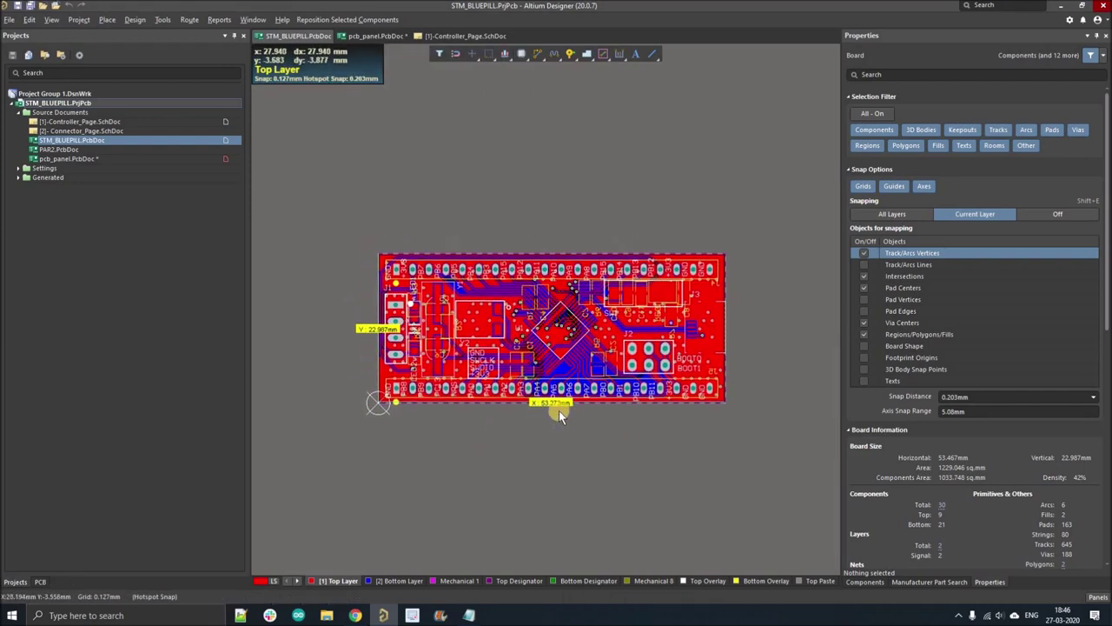
{"action": "scroll", "coordinate": [599, 434], "scroll_direction": "left", "scroll_amount": 1, "text": "shift"}
{"action": "scroll", "coordinate": [335, 390], "scroll_direction": "left", "scroll_amount": 2, "text": "shift"}
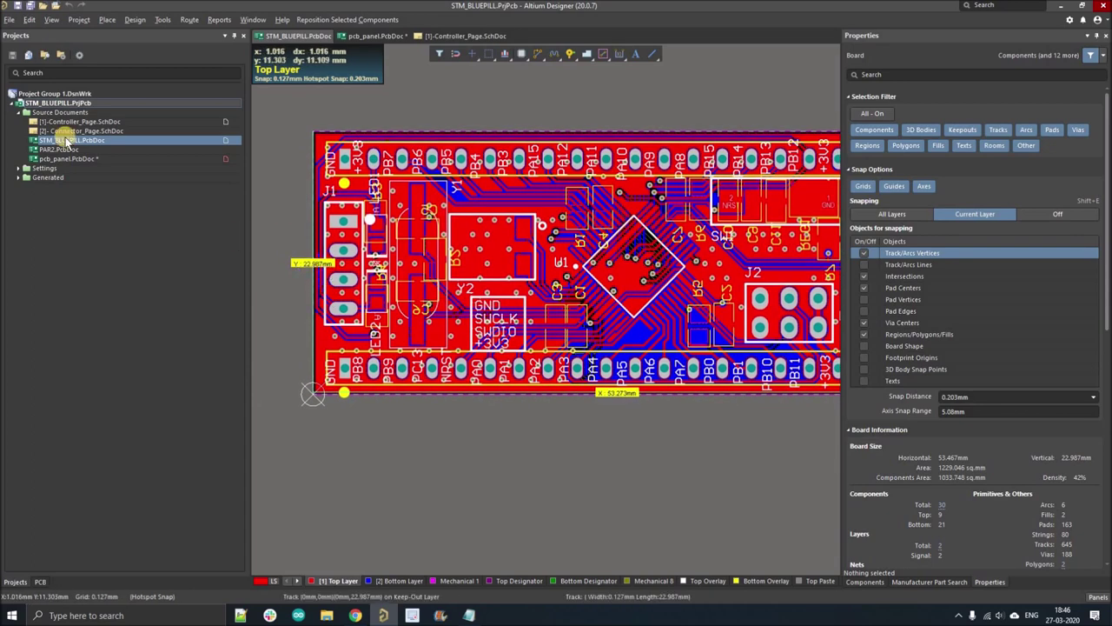
- Reopen pcb_panel.PcbDoc and drop the embedded board array near the panel's lower-left
{"action": "double_click", "coordinate": [62, 158]}
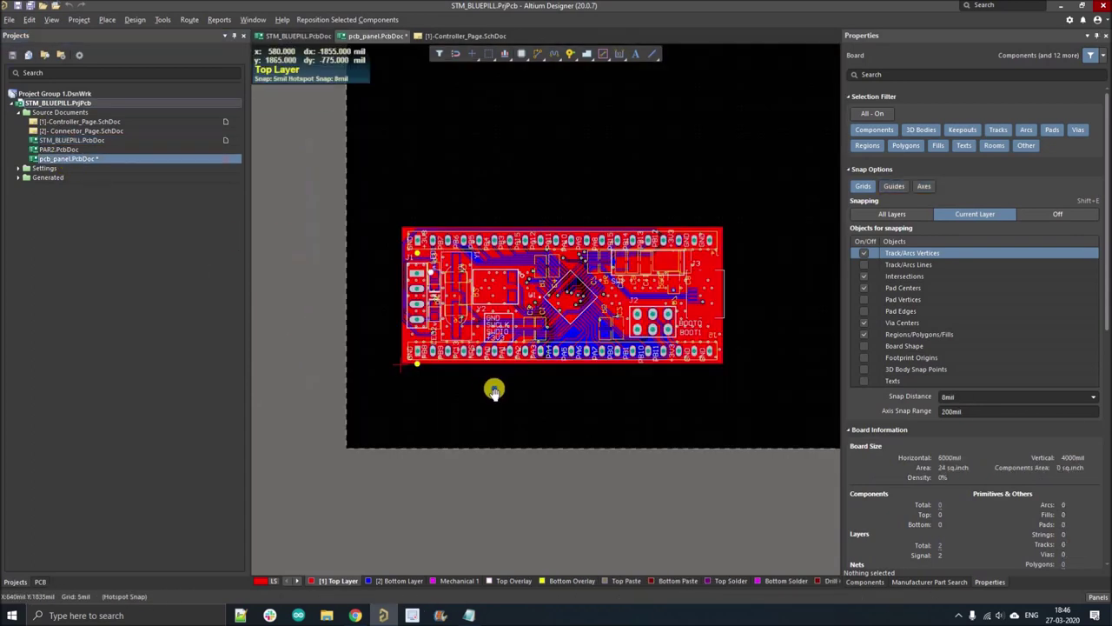
{"action": "scroll", "coordinate": [408, 383], "scroll_direction": "down", "scroll_amount": 3, "text": "ctrl"}
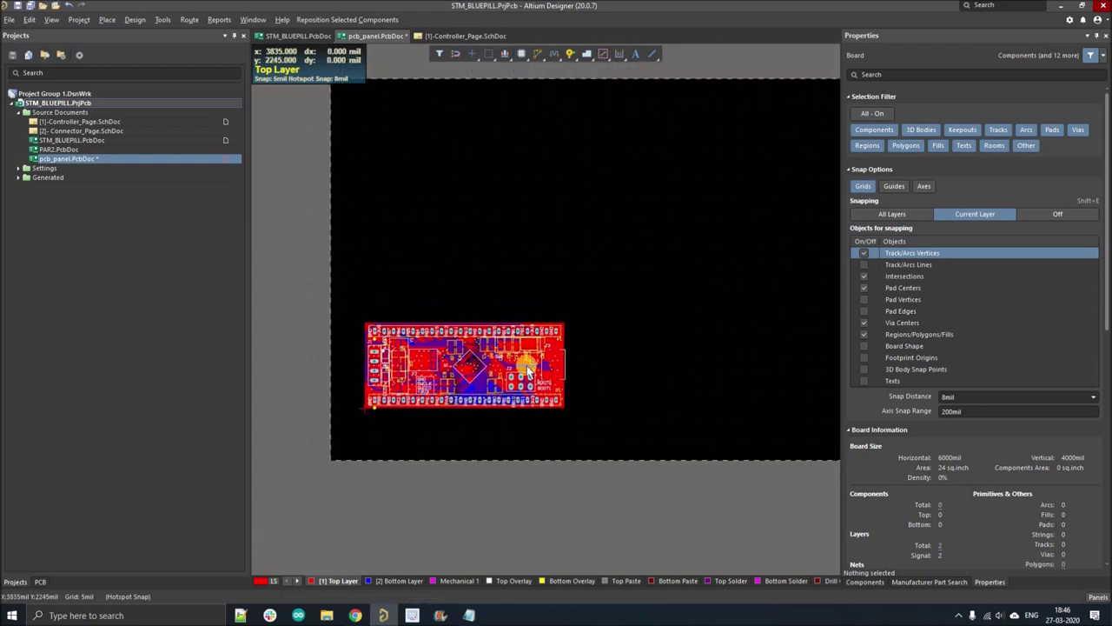
{"action": "left_click", "coordinate": [526, 365]}
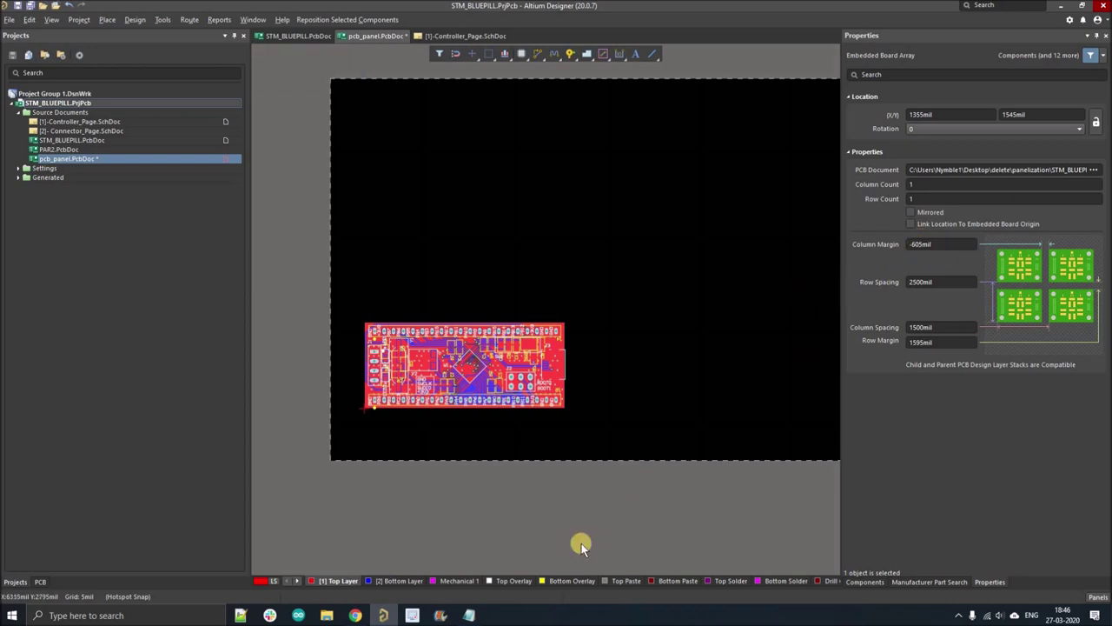
- Launch Calculator and check the STM_BLUEPILL board height of 22.98 mm
{"action": "left_click", "coordinate": [139, 615]}
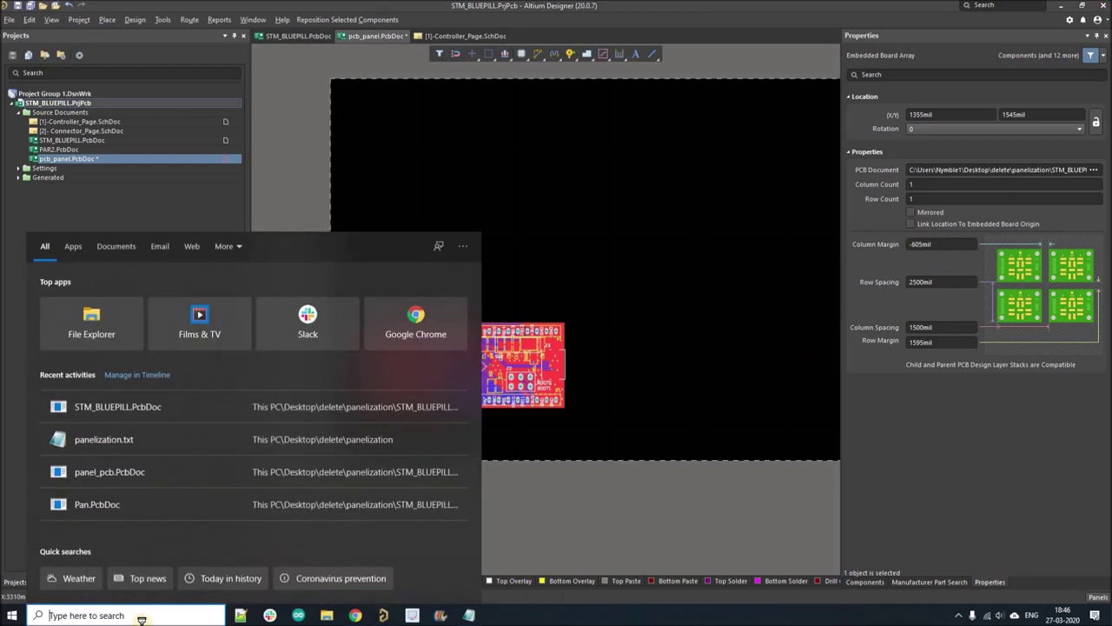
{"action": "type", "text": "cal"}
{"action": "key", "text": "Return"}
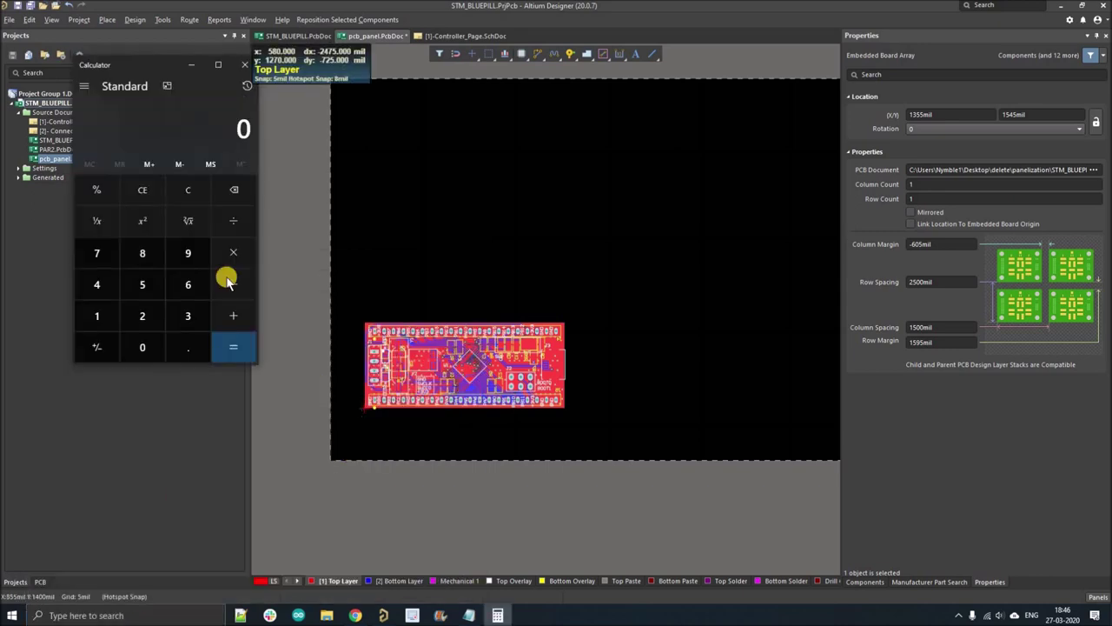
{"action": "left_click_drag", "start_coordinate": [122, 71], "coordinate": [241, 248]}
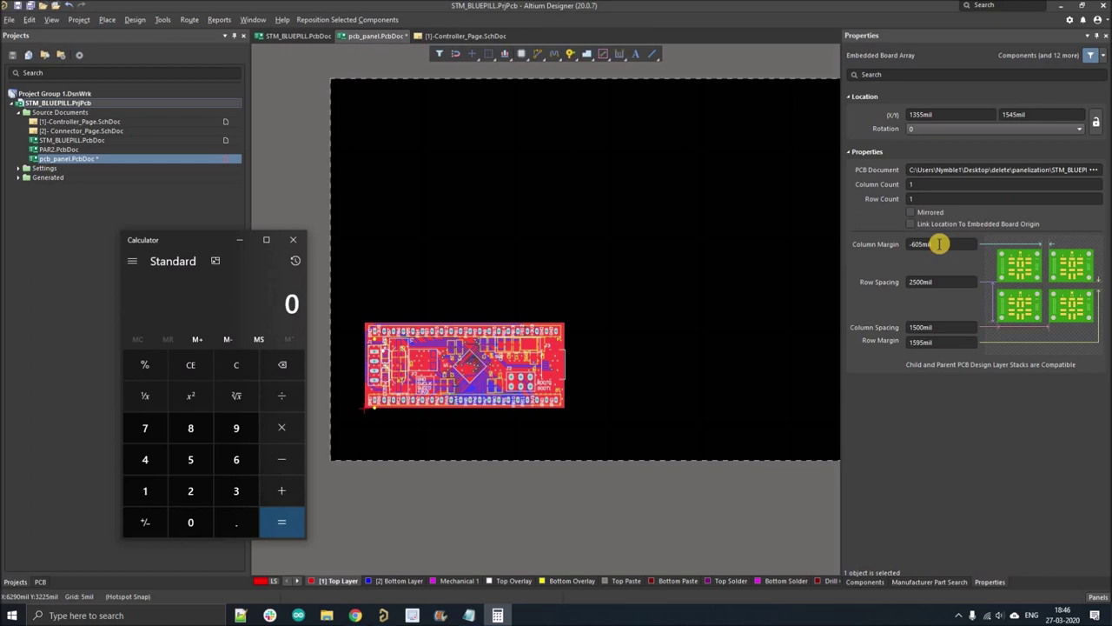
{"action": "left_click", "coordinate": [940, 282]}
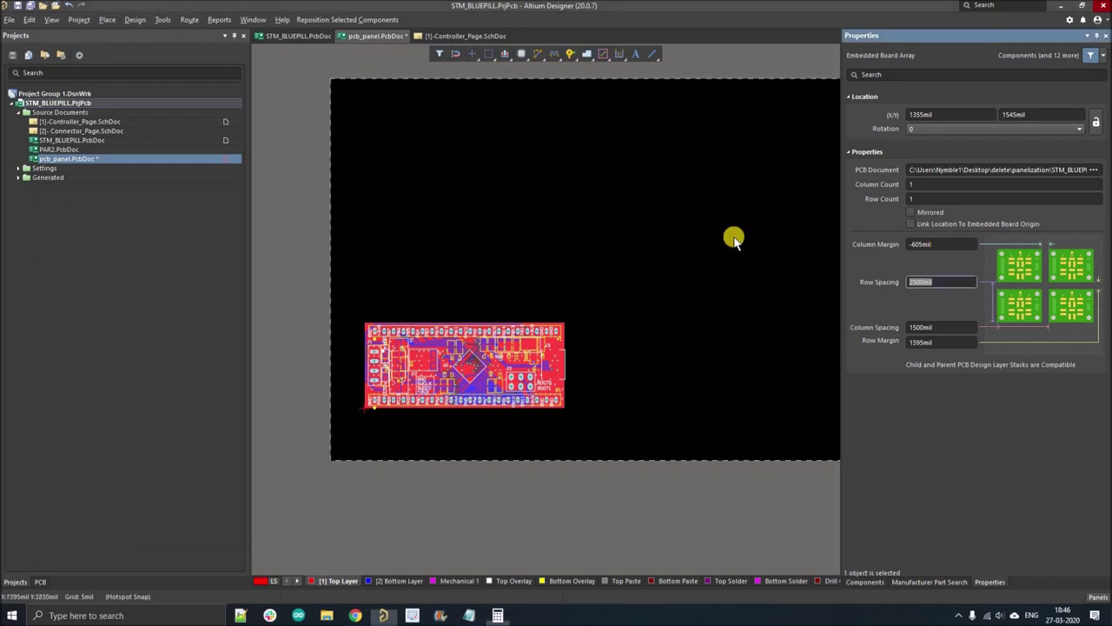
{"action": "double_click", "coordinate": [88, 140]}
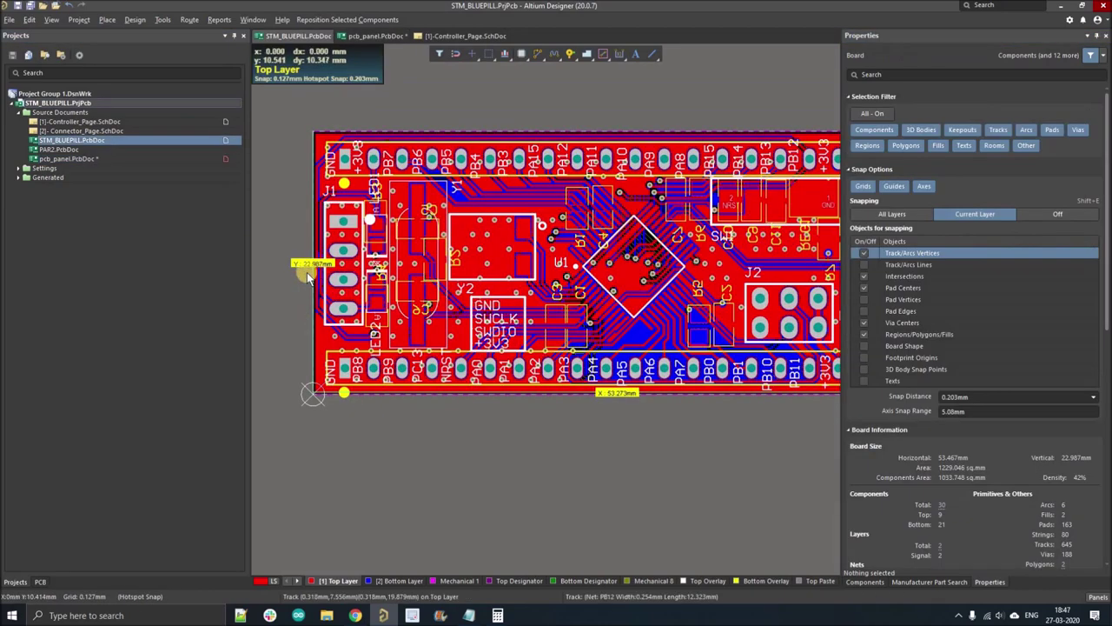
{"action": "left_click", "coordinate": [497, 614]}
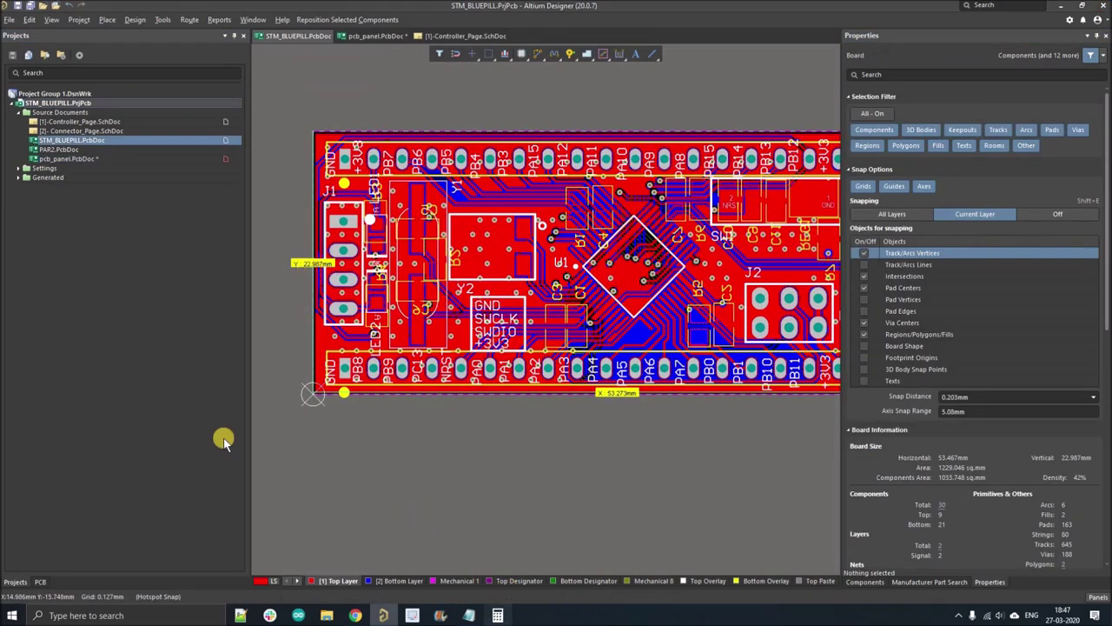
- Compute 22.98 + 10 = 32.98 and return to pcb_panel.PcbDoc
{"action": "left_click", "coordinate": [190, 491]}
{"action": "left_click", "coordinate": [190, 491]}
{"action": "left_click", "coordinate": [236, 522]}
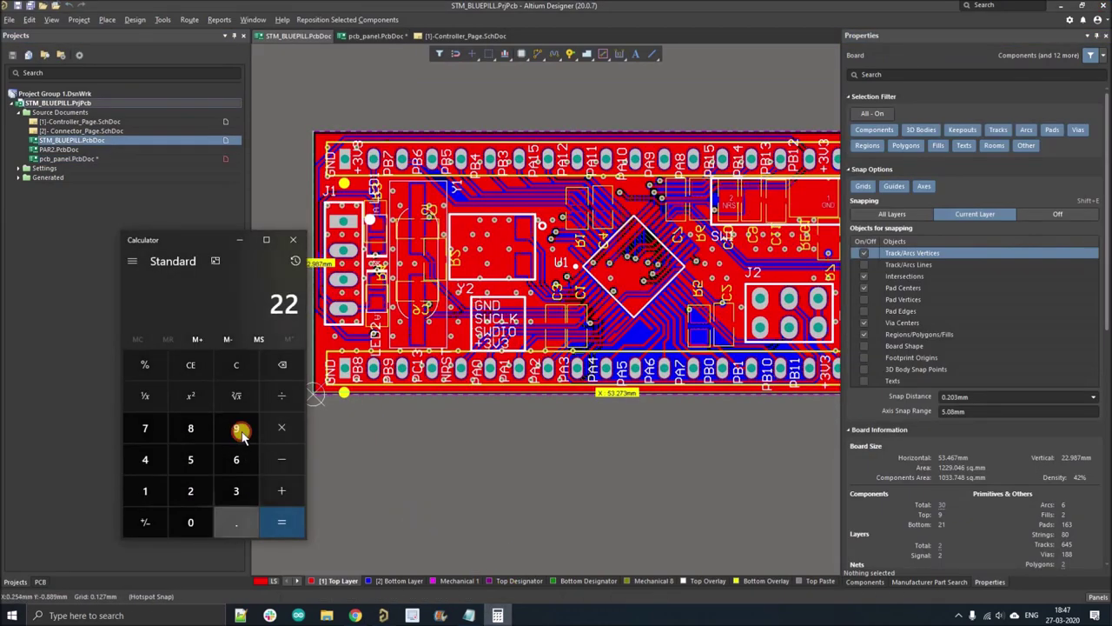
{"action": "left_click", "coordinate": [235, 427]}
{"action": "left_click", "coordinate": [190, 427]}
{"action": "left_click", "coordinate": [280, 491]}
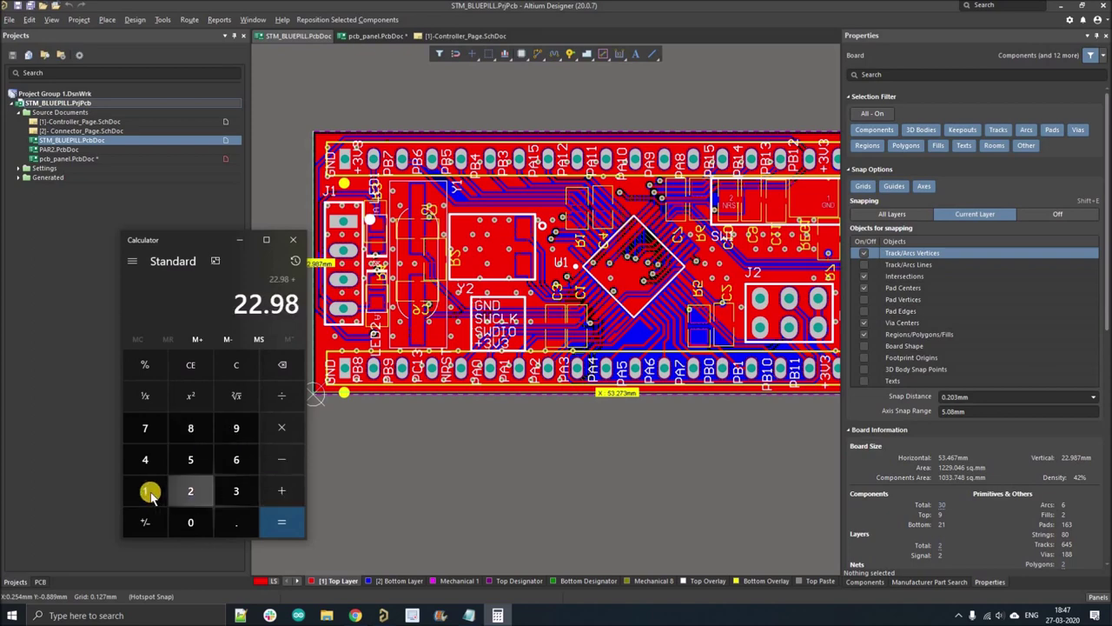
{"action": "left_click", "coordinate": [145, 491]}
{"action": "left_click", "coordinate": [191, 522]}
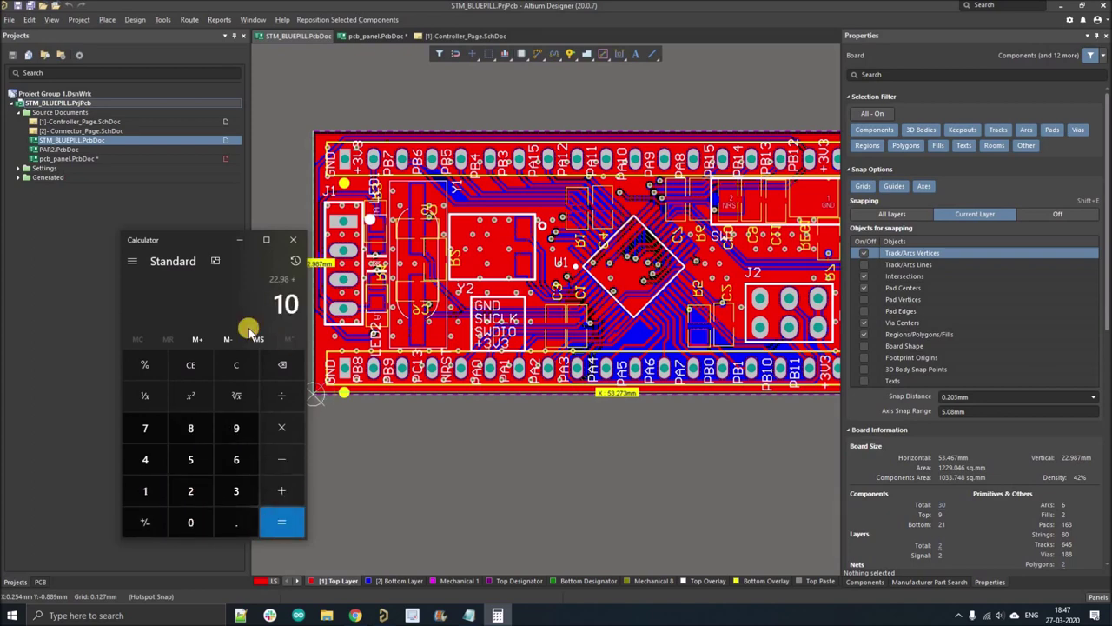
{"action": "key", "text": "Return"}
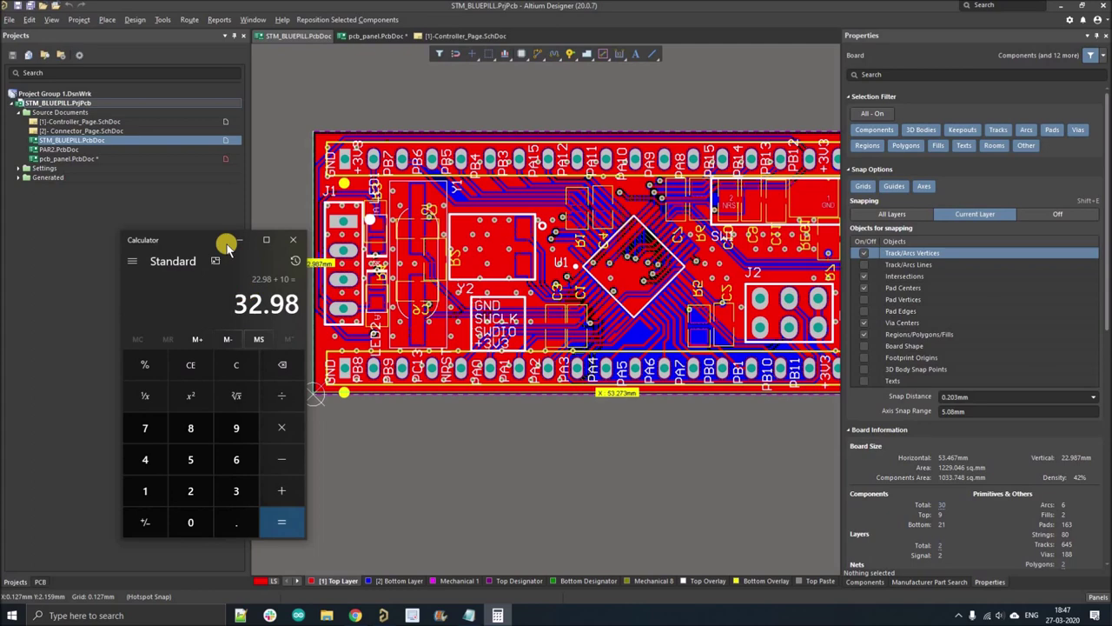
{"action": "double_click", "coordinate": [100, 159]}
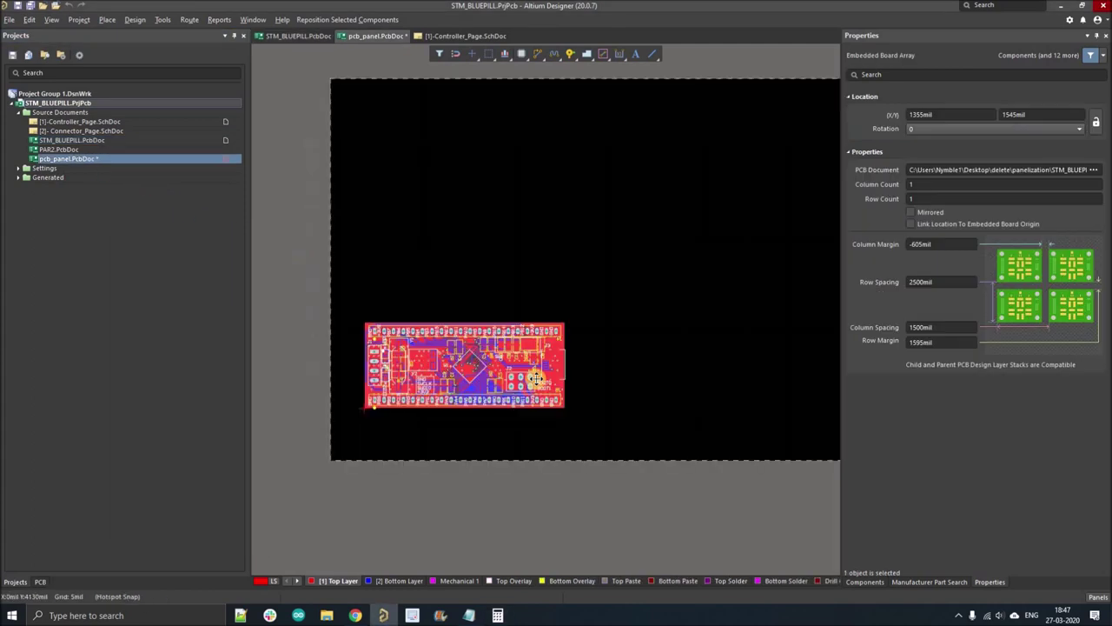
- Enter 32.98mm as the array's Row Spacing, giving 1298.425mil
{"action": "left_click", "coordinate": [941, 282]}
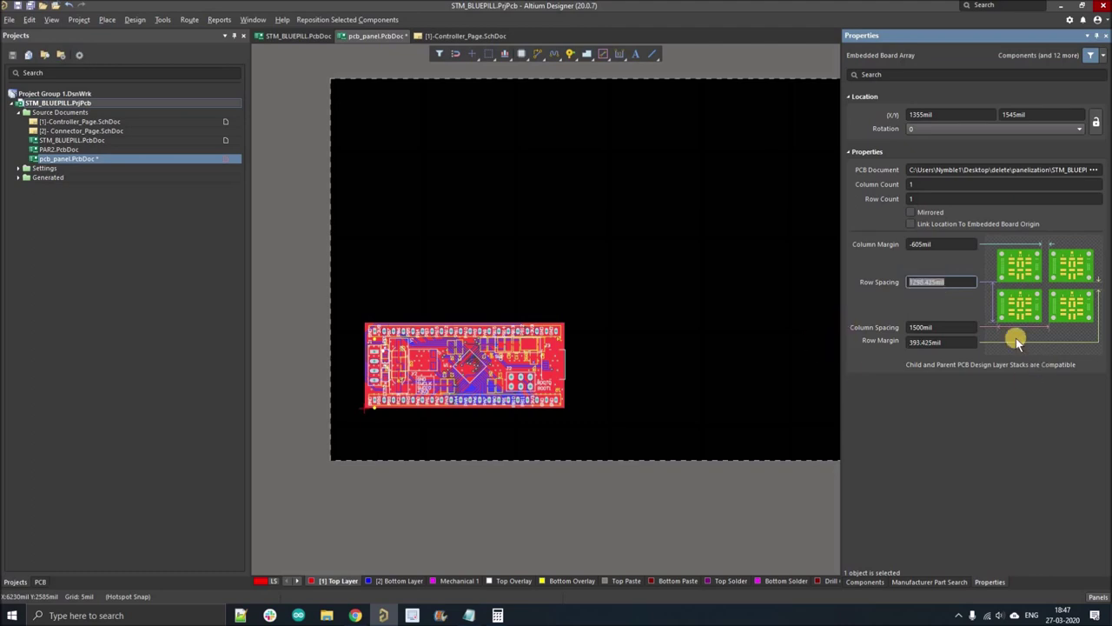
{"action": "left_click", "coordinate": [955, 327]}
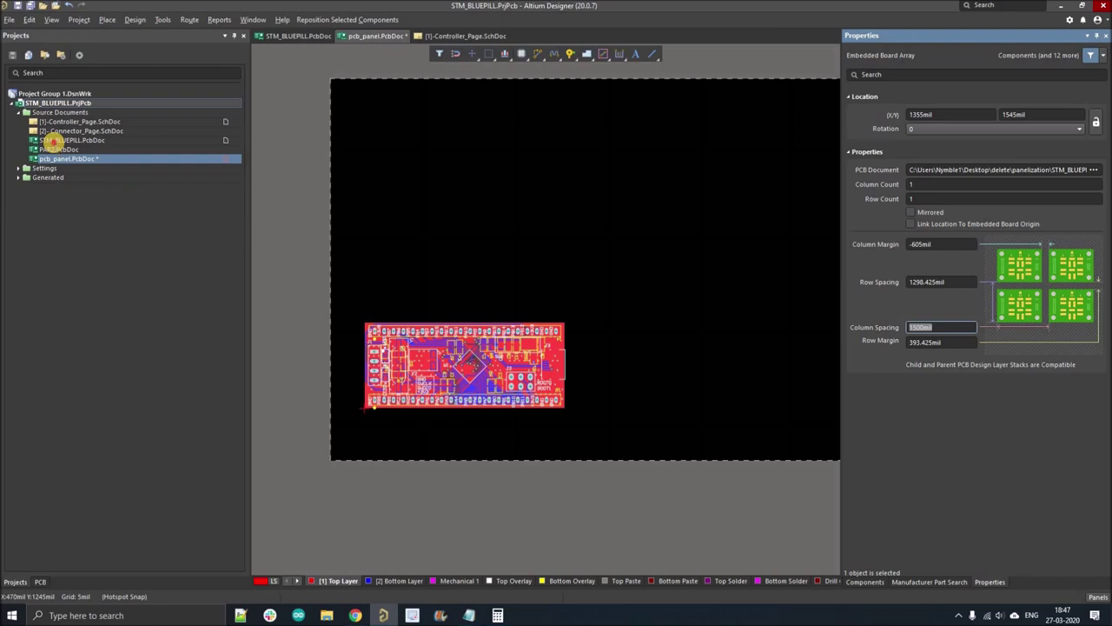
- Open STM_BLUEPILL.PcbDoc and bring the whole board into view
{"action": "left_click", "coordinate": [54, 140]}
{"action": "scroll", "coordinate": [573, 245], "scroll_direction": "down", "scroll_amount": 3, "text": "ctrl"}
{"action": "scroll", "coordinate": [559, 266], "scroll_direction": "left", "scroll_amount": 2, "text": "shift"}
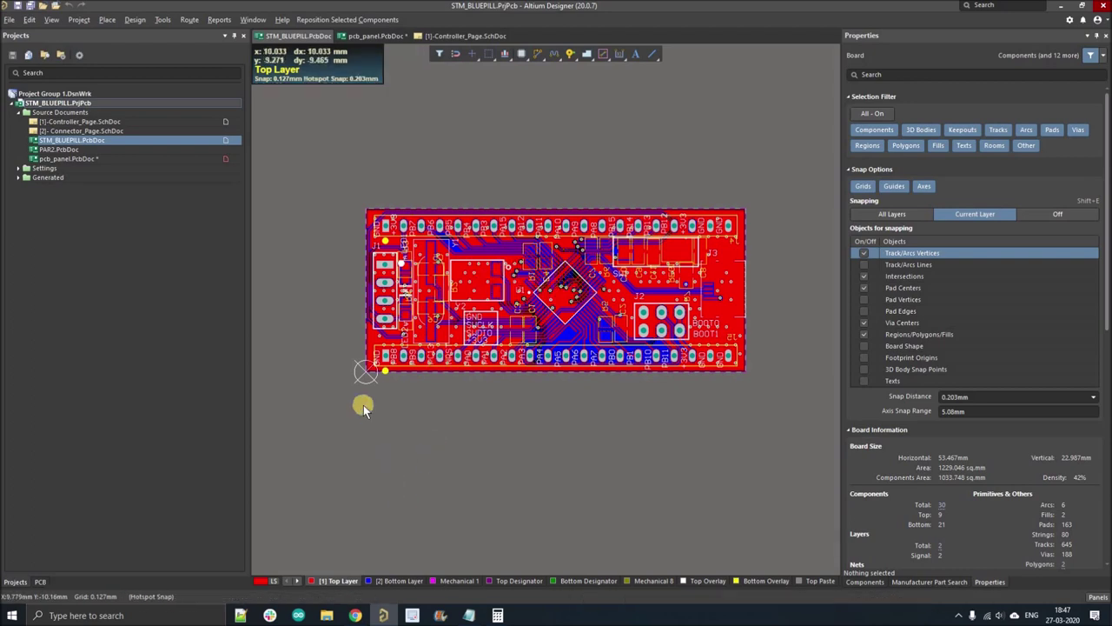
{"action": "scroll", "coordinate": [363, 405], "scroll_direction": "up", "scroll_amount": 2}
{"action": "scroll", "coordinate": [363, 405], "scroll_direction": "right", "scroll_amount": 2, "text": "shift"}
{"action": "scroll", "coordinate": [364, 405], "scroll_direction": "up", "scroll_amount": 1, "text": "ctrl"}
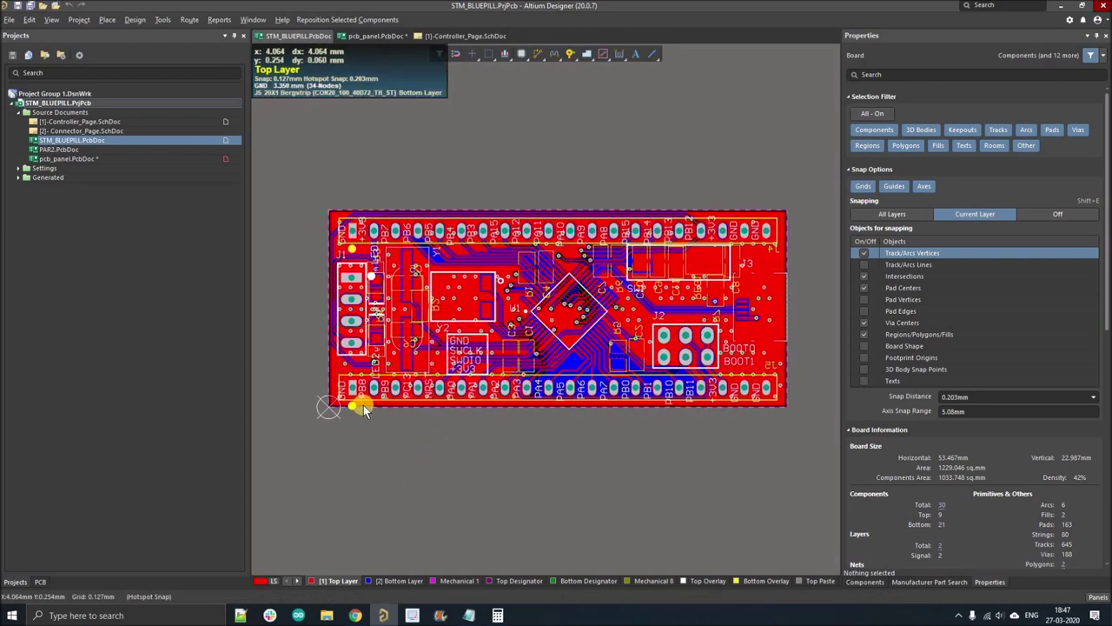
- Measure the board width between the lower-left and lower-right corners as 53.273 mm
{"action": "key", "text": "ctrl+m"}
{"action": "left_click", "coordinate": [329, 409]}
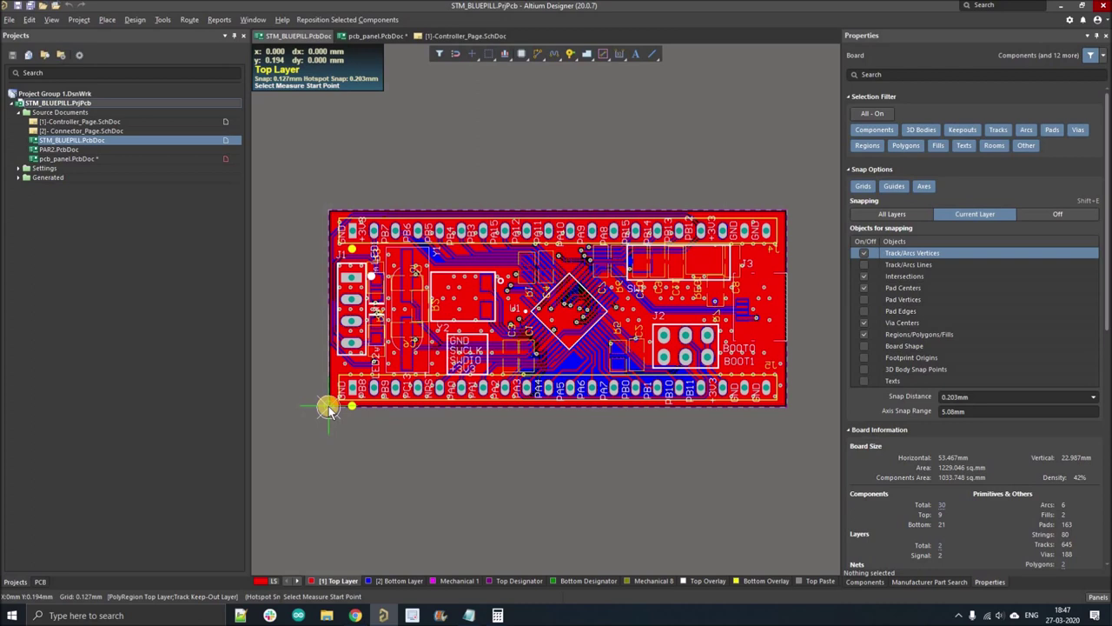
{"action": "left_click", "coordinate": [785, 406]}
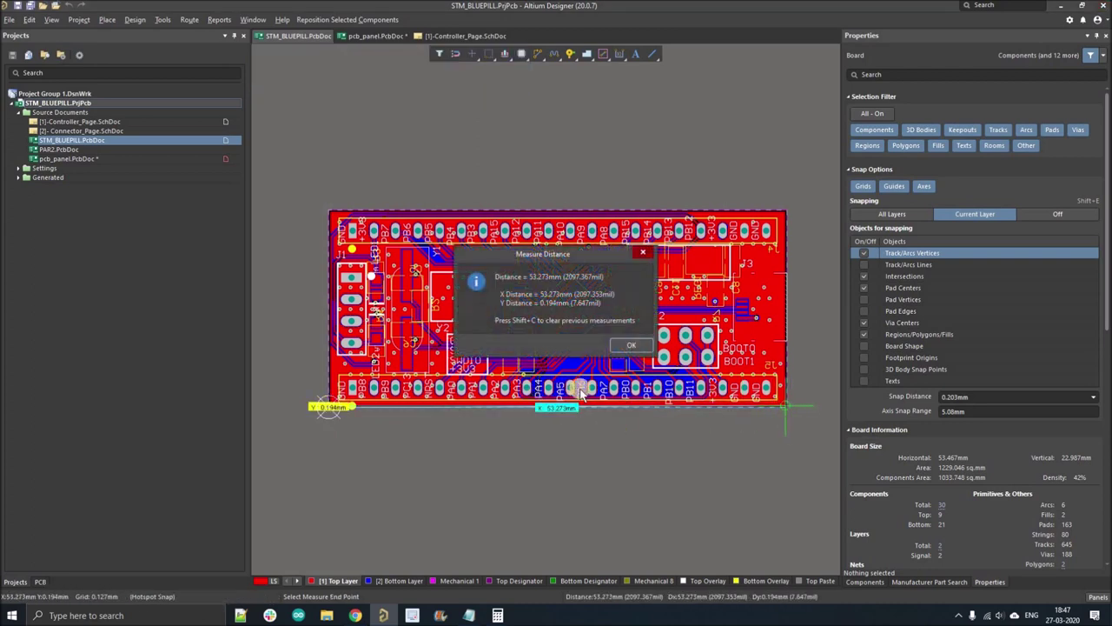
{"action": "left_click", "coordinate": [631, 345]}
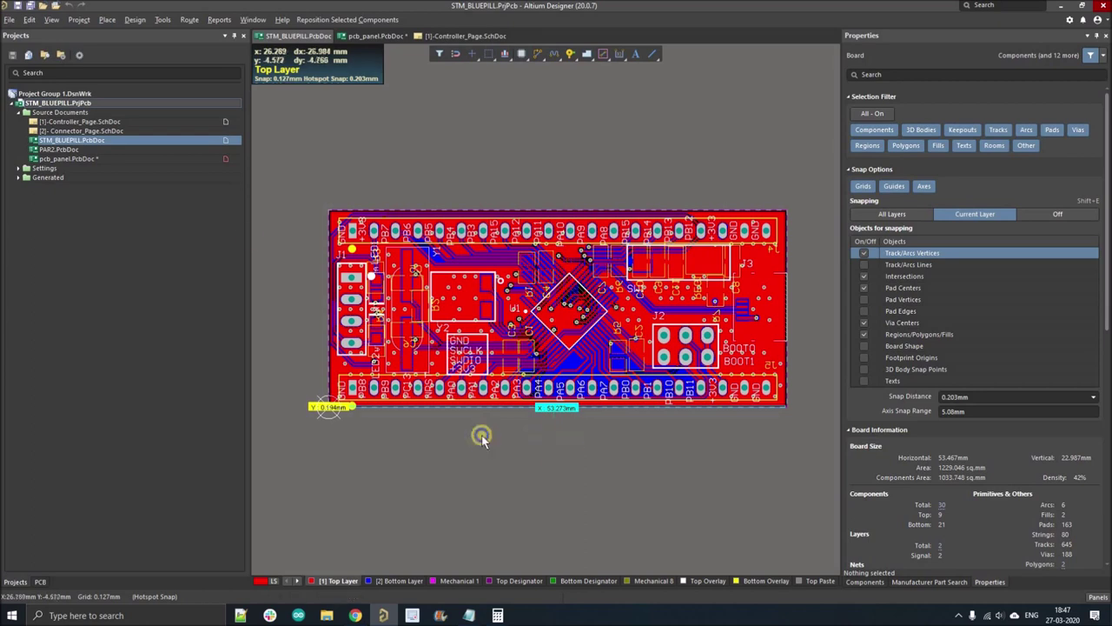
{"action": "left_click", "coordinate": [82, 157]}
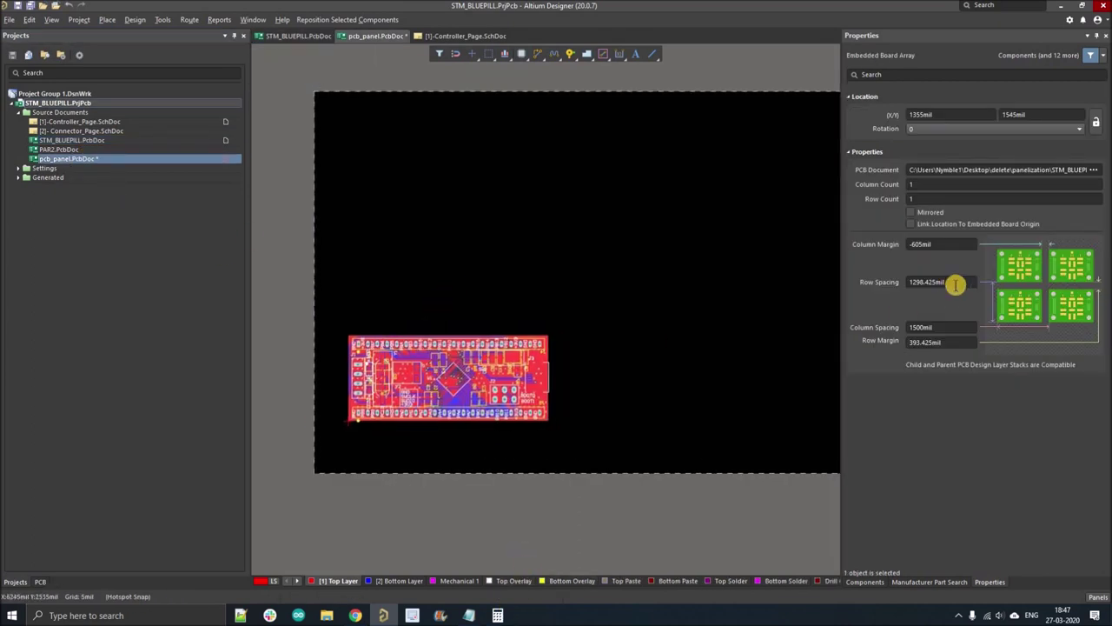
- Set the board array's Column Spacing to 63.27 mm and Column Margin to 10 mm
{"action": "left_click", "coordinate": [953, 330]}
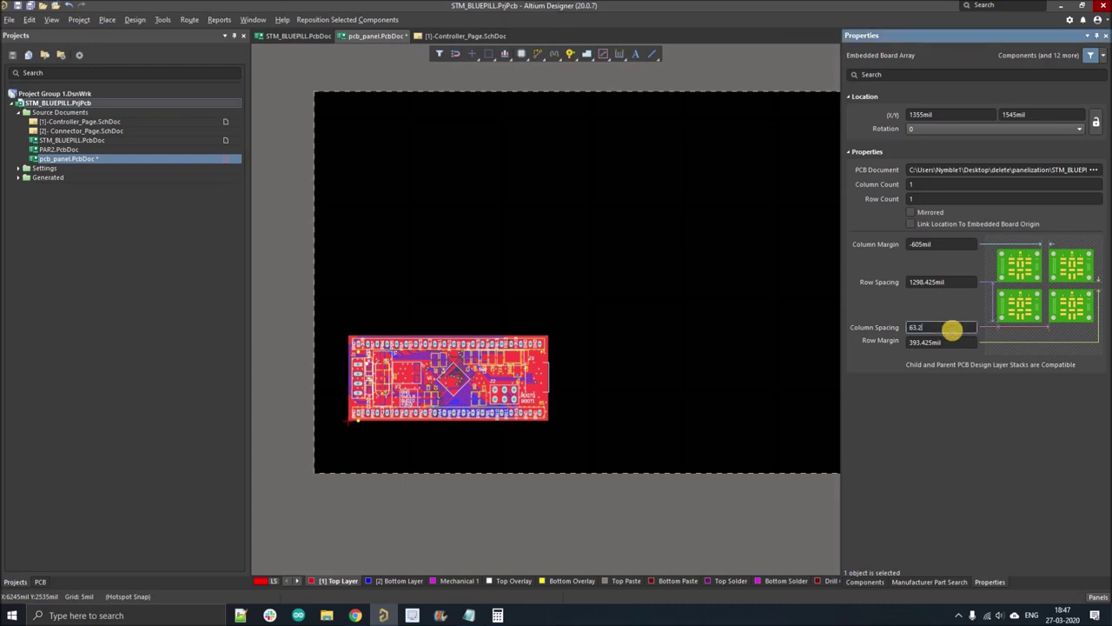
{"action": "key", "text": "Return"}
{"action": "key", "text": "Return"}
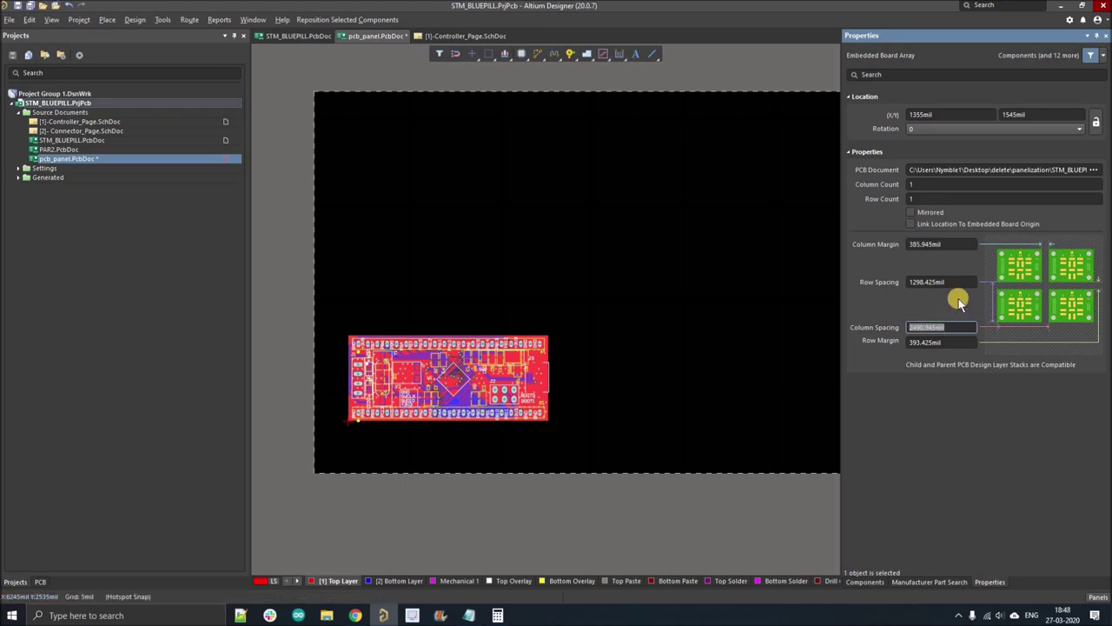
{"action": "left_click", "coordinate": [952, 280]}
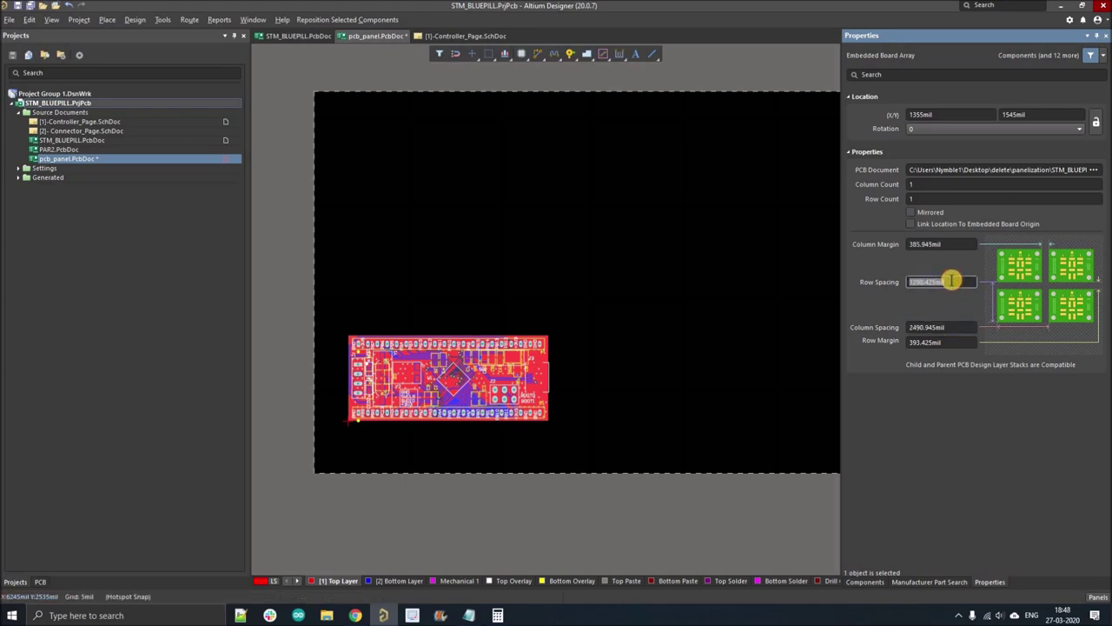
{"action": "left_click", "coordinate": [956, 245]}
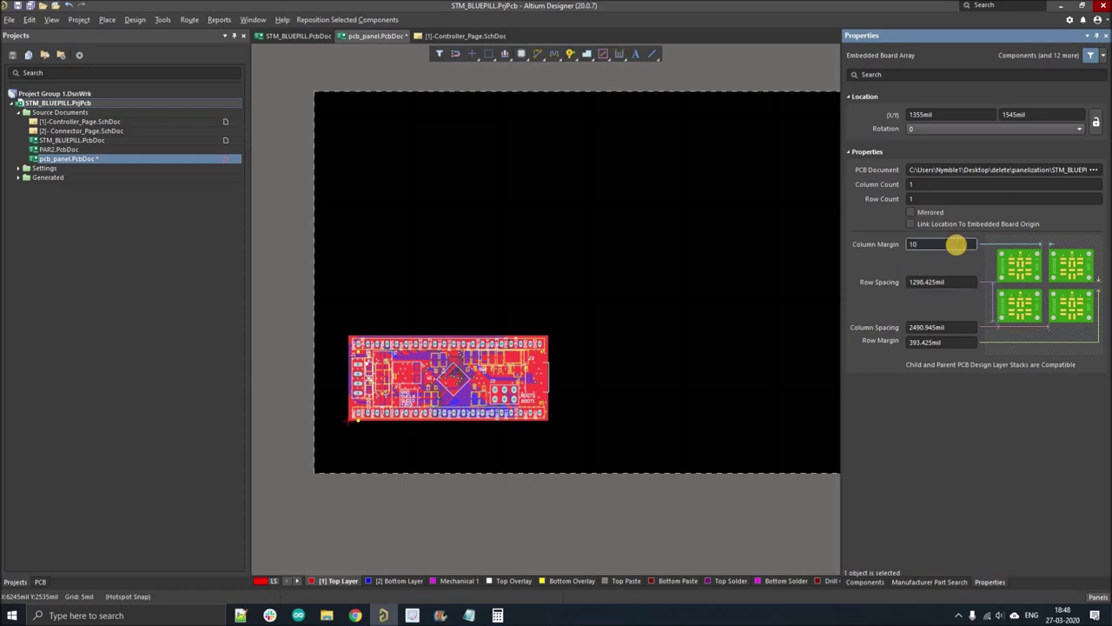
{"action": "key", "text": "Return"}
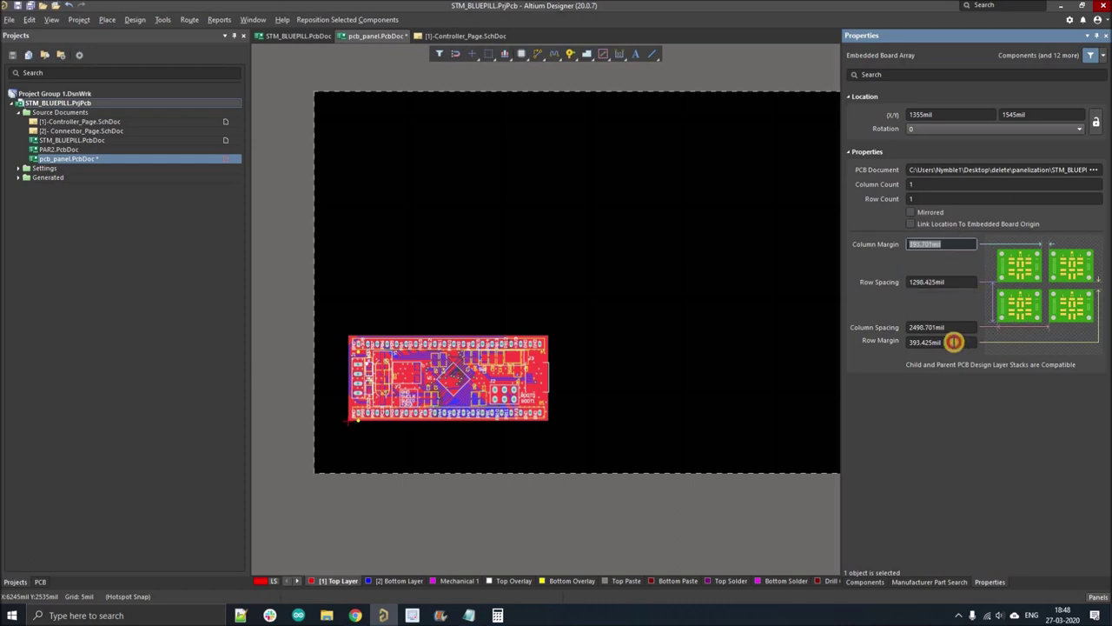
{"action": "left_click", "coordinate": [954, 342]}
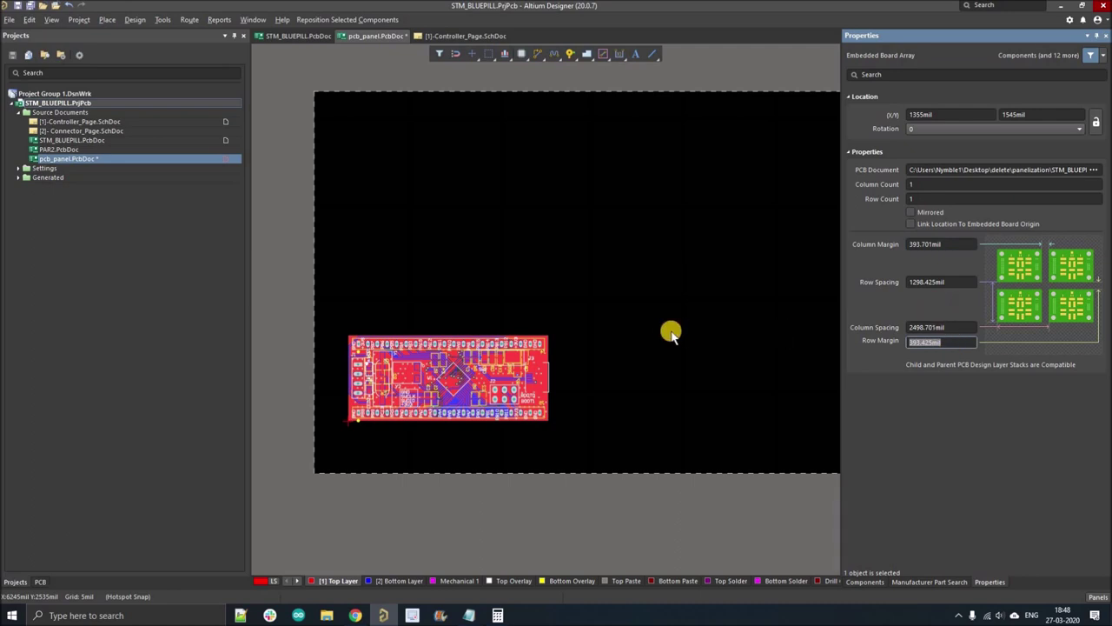
- Set the embedded board array's Column Count to 3
{"action": "left_click", "coordinate": [923, 184]}
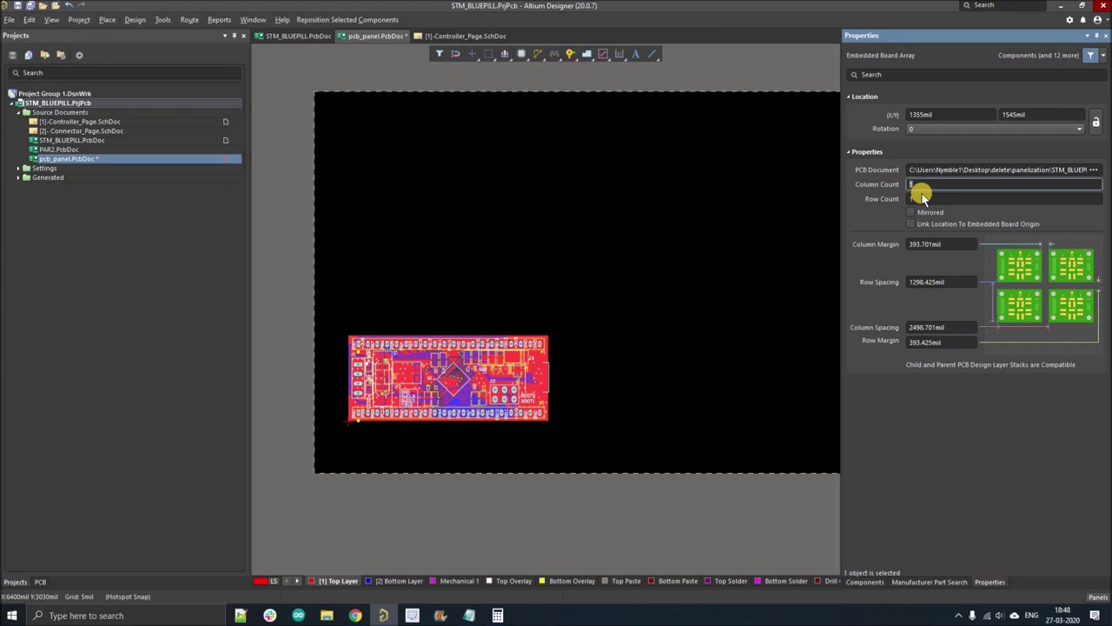
{"action": "left_click", "coordinate": [920, 198]}
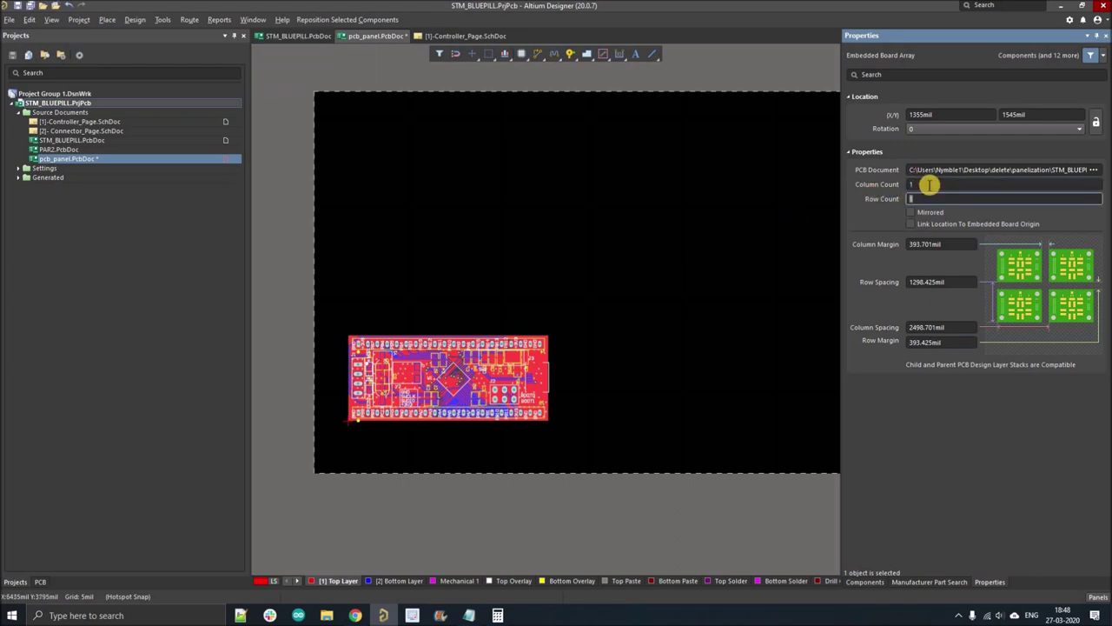
{"action": "left_click", "coordinate": [929, 184]}
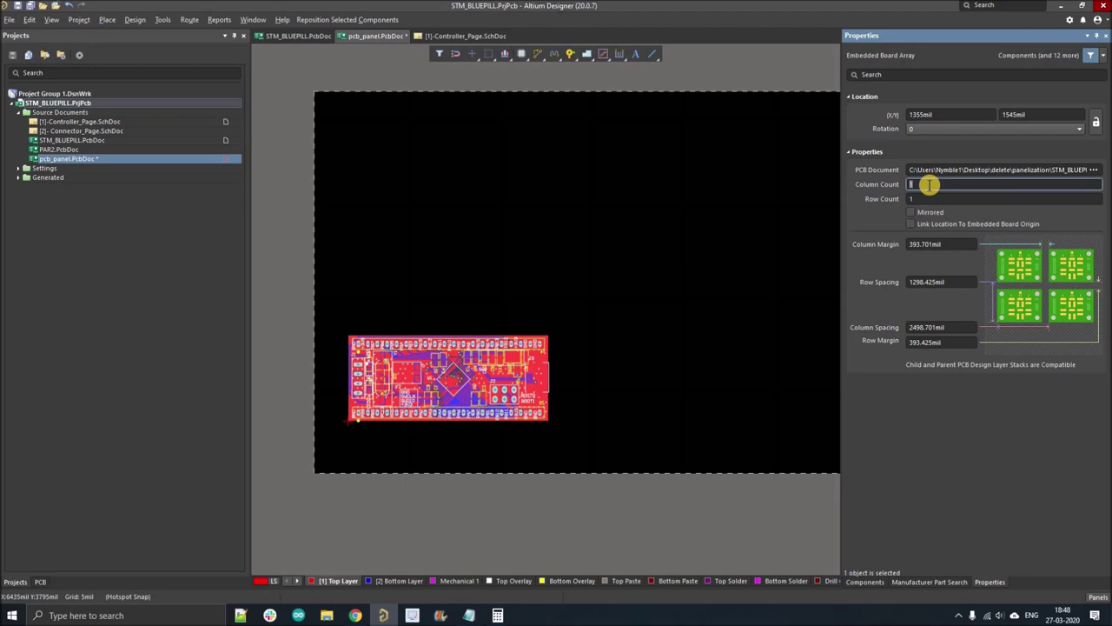
{"action": "type", "text": "3"}
{"action": "left_click", "coordinate": [926, 198]}
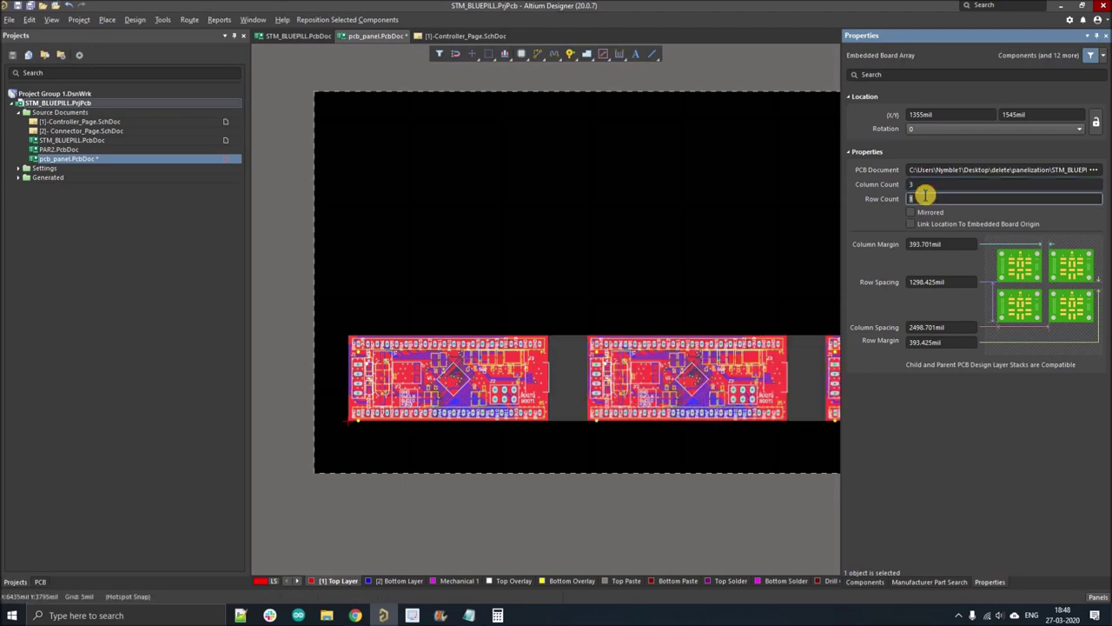
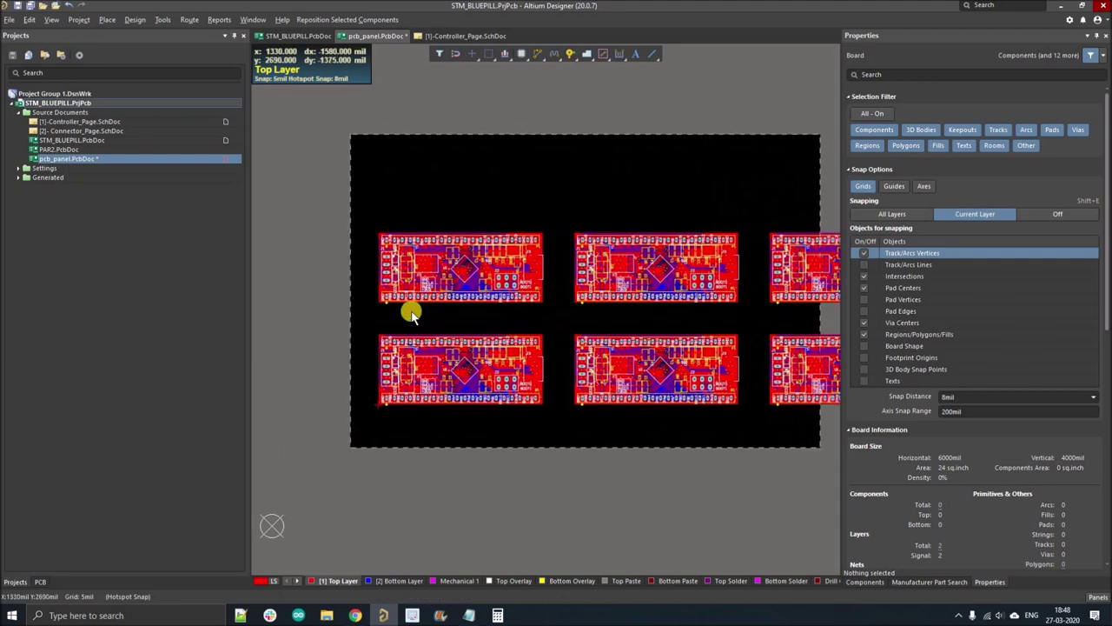
- Set the snap grid to 1.000 mm and start setting a new relative origin
{"action": "key", "text": "g"}
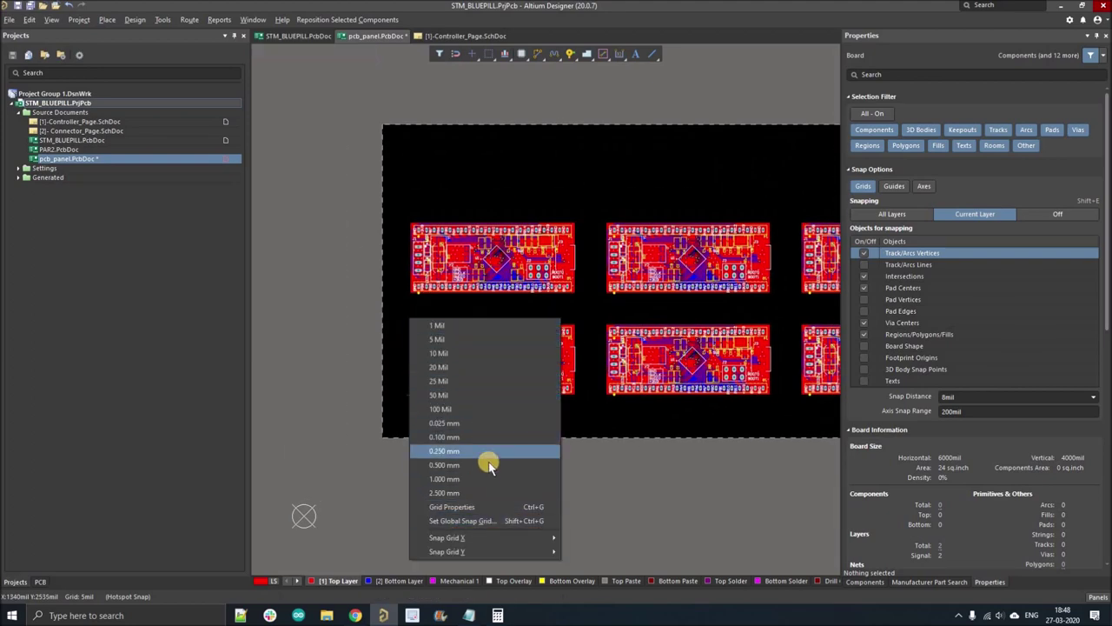
{"action": "left_click", "coordinate": [418, 478]}
{"action": "scroll", "coordinate": [404, 408], "scroll_direction": "up", "scroll_amount": 2, "text": "ctrl"}
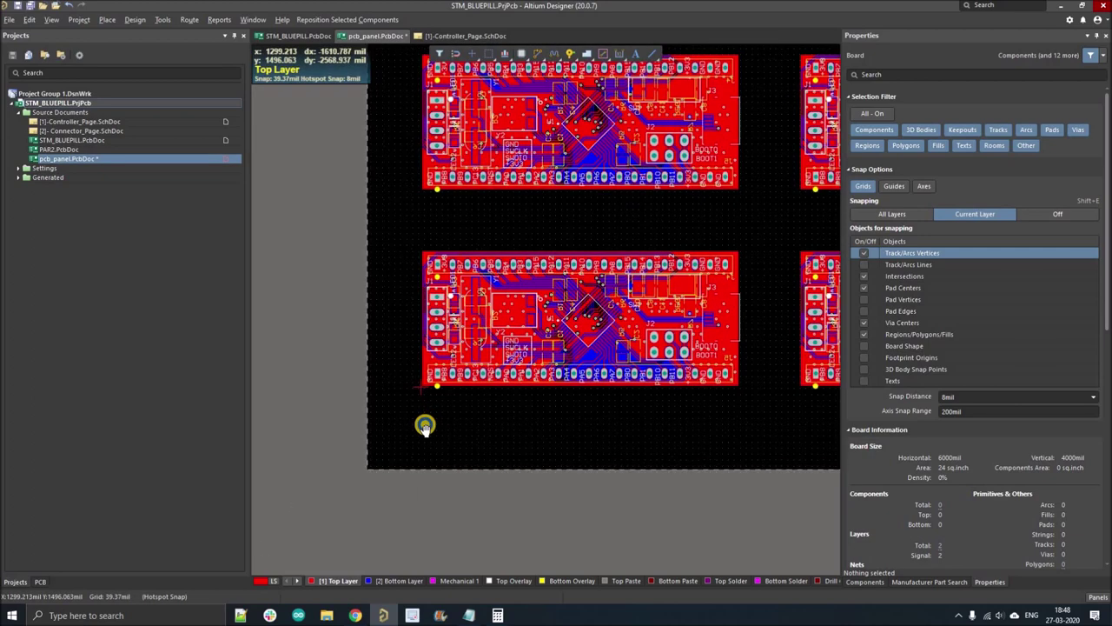
{"action": "scroll", "coordinate": [425, 417], "scroll_direction": "up", "scroll_amount": 1}
{"action": "scroll", "coordinate": [454, 241], "scroll_direction": "down", "scroll_amount": 3, "text": "ctrl"}
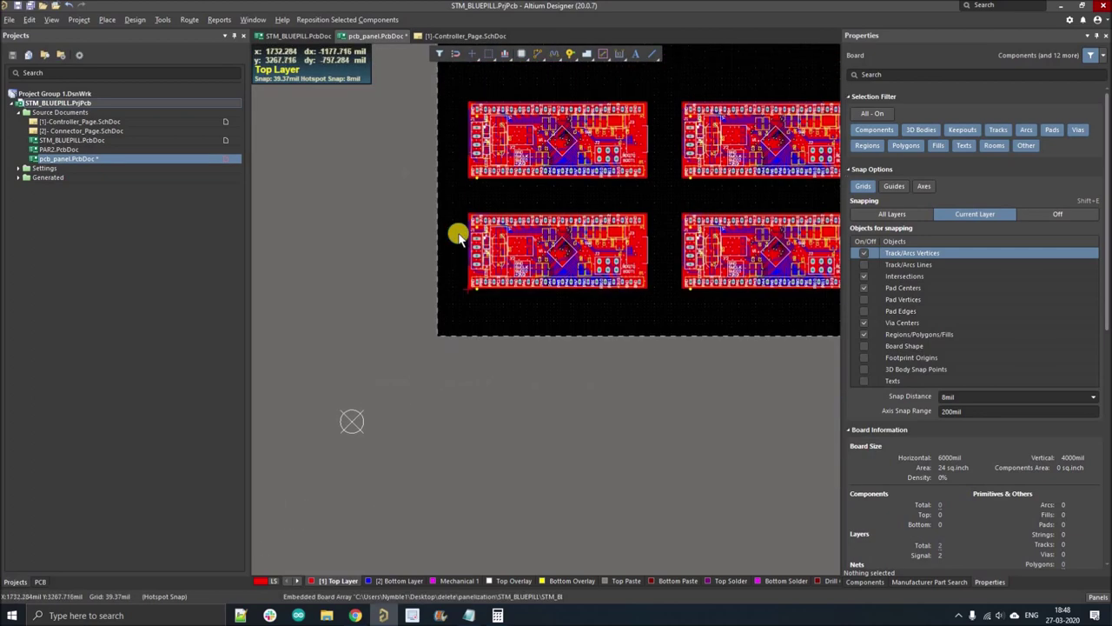
{"action": "left_click", "coordinate": [31, 20]}
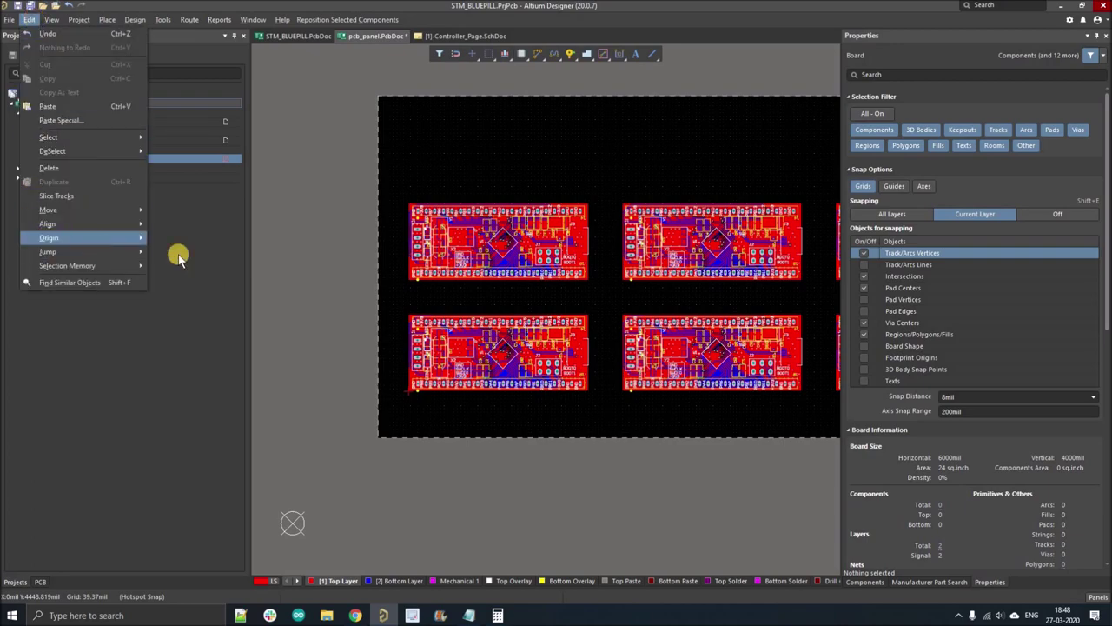
{"action": "mouse_move", "coordinate": [157, 233]}
{"action": "key", "text": "Return"}
{"action": "scroll", "coordinate": [383, 409], "scroll_direction": "up", "scroll_amount": 10, "text": "ctrl"}
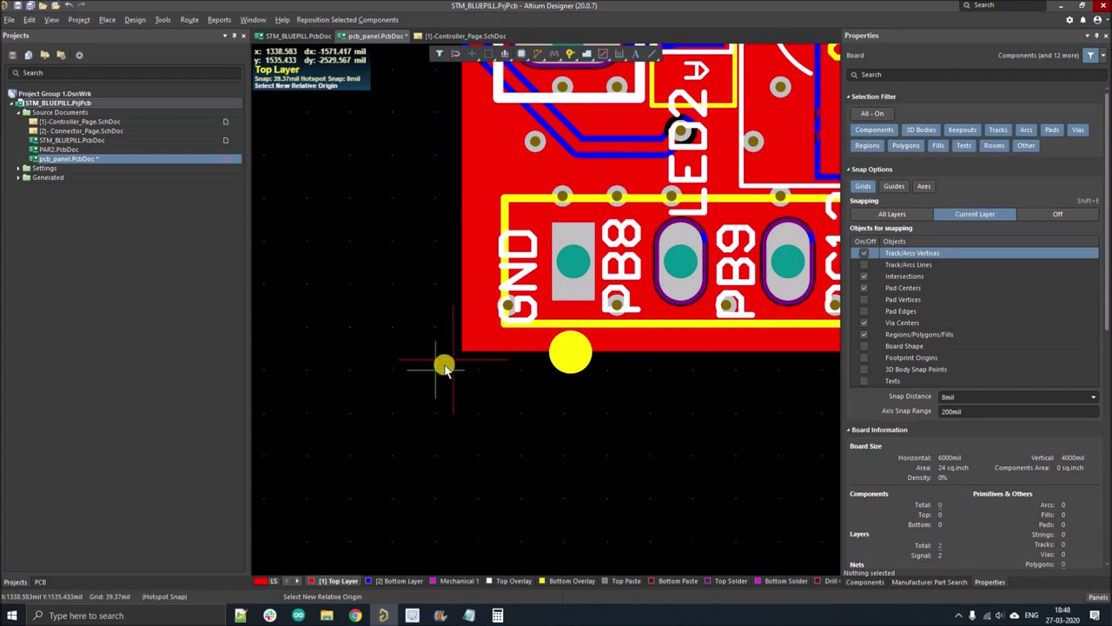
- Switch the snap grid to 1 mil and place the origin at the bottom-left board's lower-left corner
{"action": "key", "text": "g"}
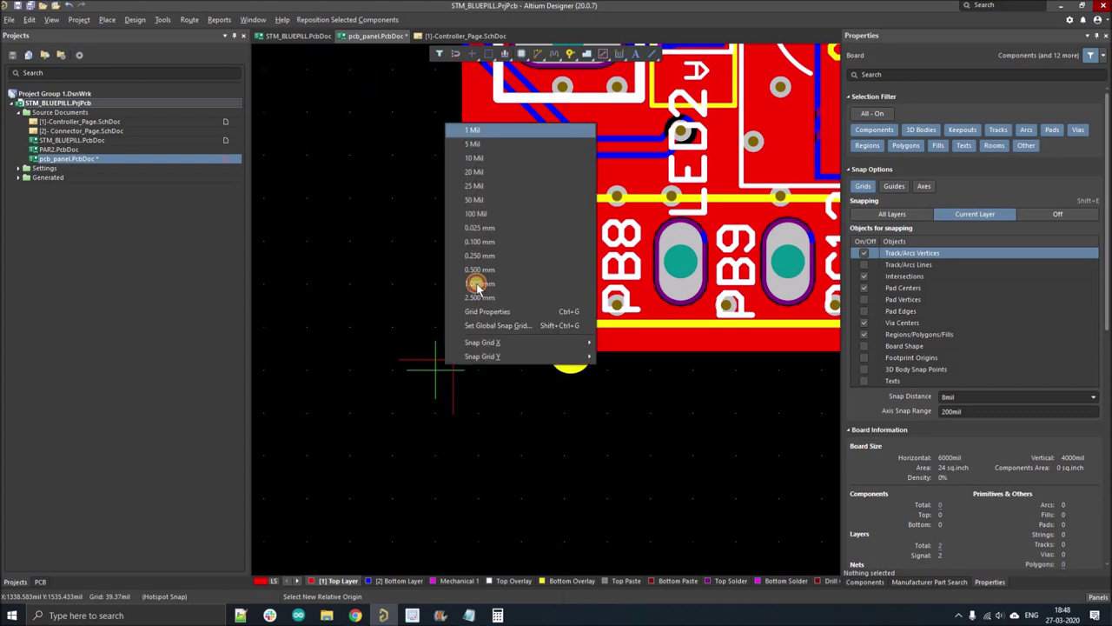
{"action": "left_click", "coordinate": [500, 133]}
{"action": "scroll", "coordinate": [449, 363], "scroll_direction": "up", "scroll_amount": 1, "text": "ctrl"}
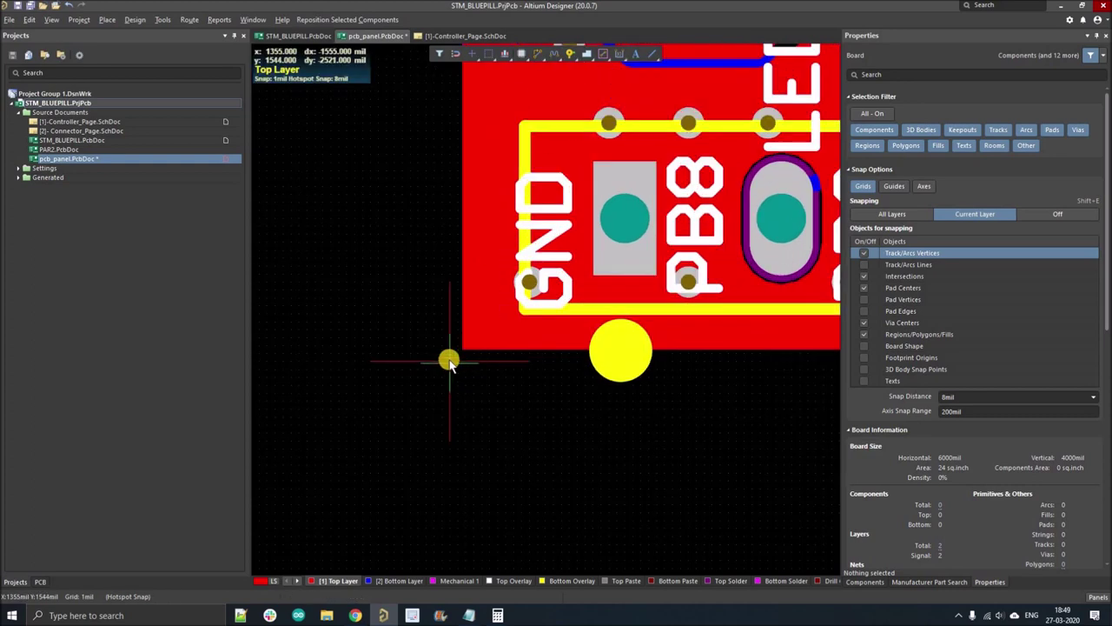
{"action": "scroll", "coordinate": [449, 362], "scroll_direction": "up", "scroll_amount": 2, "text": "ctrl"}
{"action": "left_click", "coordinate": [474, 339]}
{"action": "scroll", "coordinate": [472, 322], "scroll_direction": "down", "scroll_amount": 6, "text": "ctrl"}
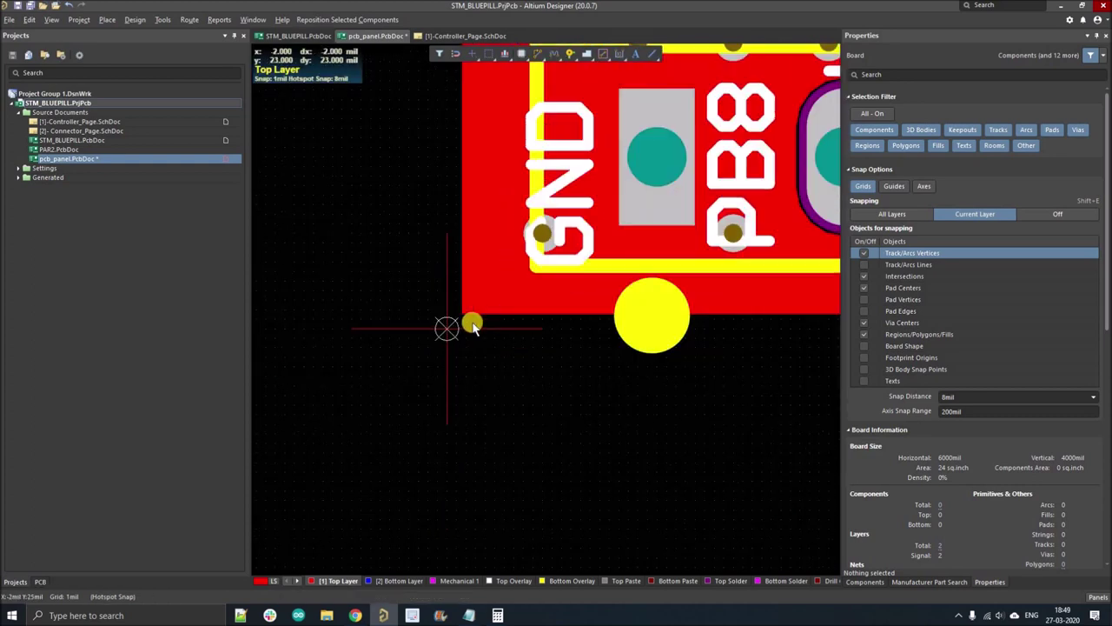
{"action": "scroll", "coordinate": [447, 439], "scroll_direction": "down", "scroll_amount": 2, "text": "ctrl"}
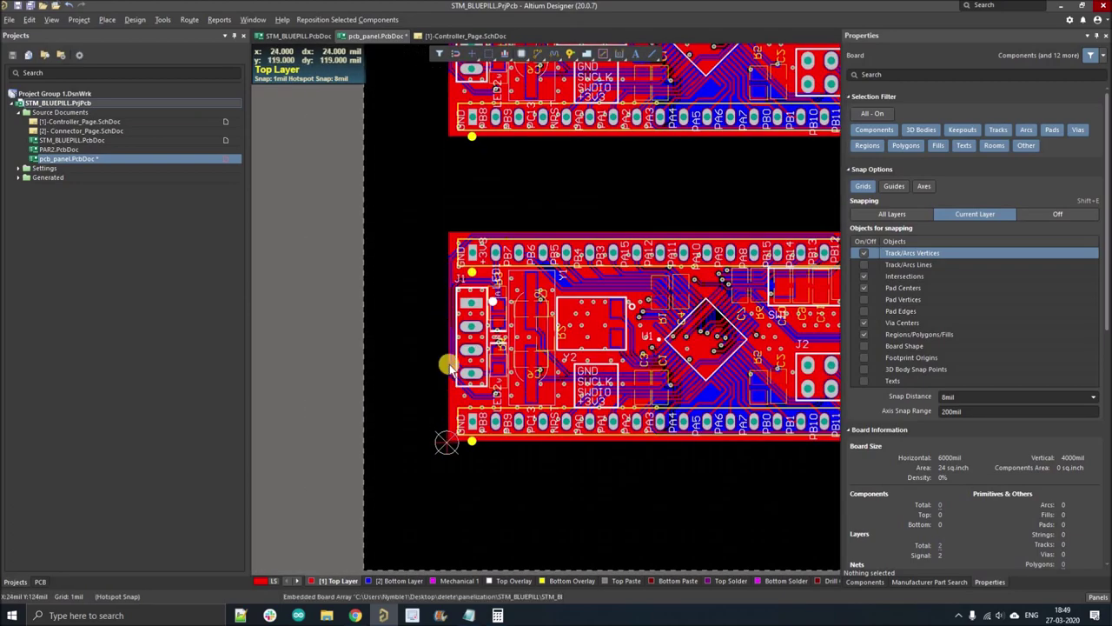
{"action": "scroll", "coordinate": [421, 378], "scroll_direction": "down", "scroll_amount": 2, "text": "ctrl"}
{"action": "right_click_drag", "start_coordinate": [404, 420], "coordinate": [380, 463]}
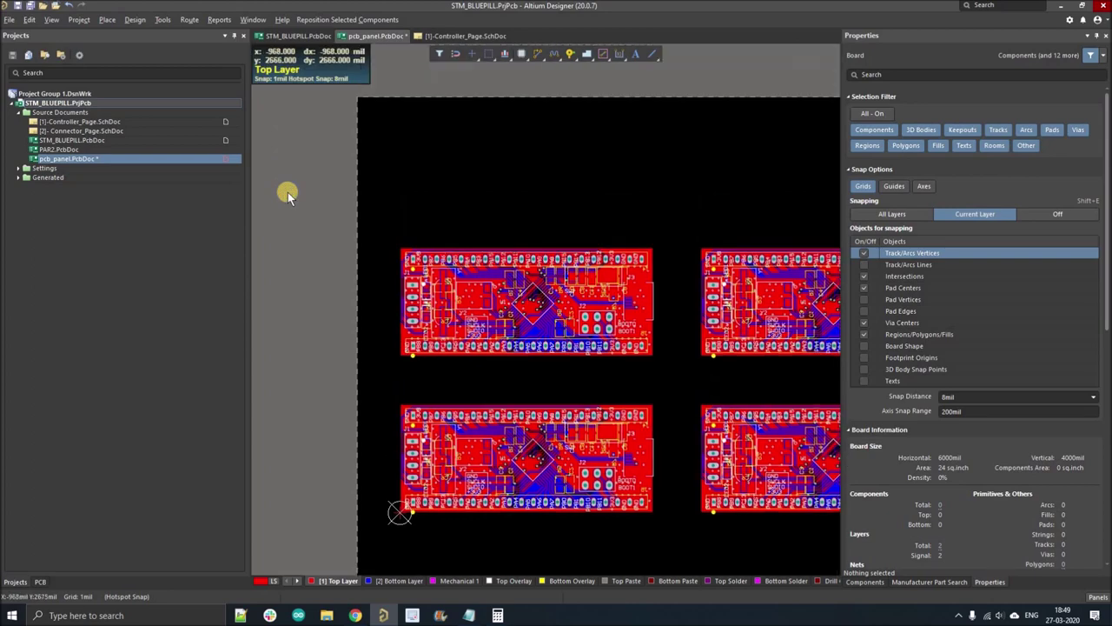
{"action": "scroll", "coordinate": [288, 192], "scroll_direction": "down", "scroll_amount": 2, "text": "ctrl"}
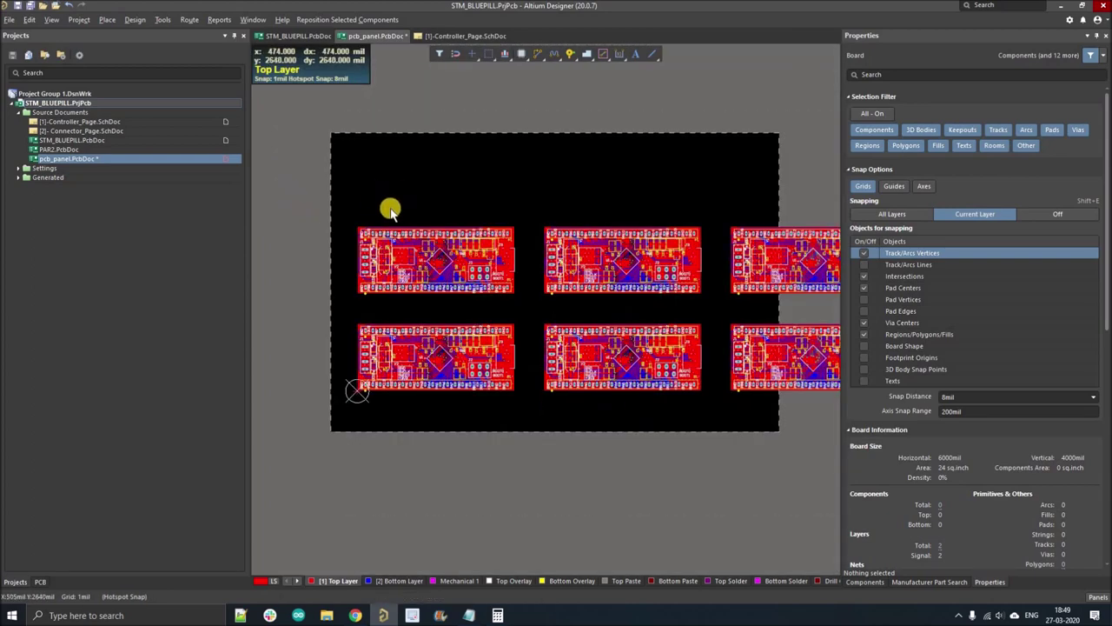
- Enter board planning mode, trial then cancel a board-shape edge edit, and switch units to millimetres
{"action": "key", "text": "1"}
{"action": "left_click", "coordinate": [135, 19]}
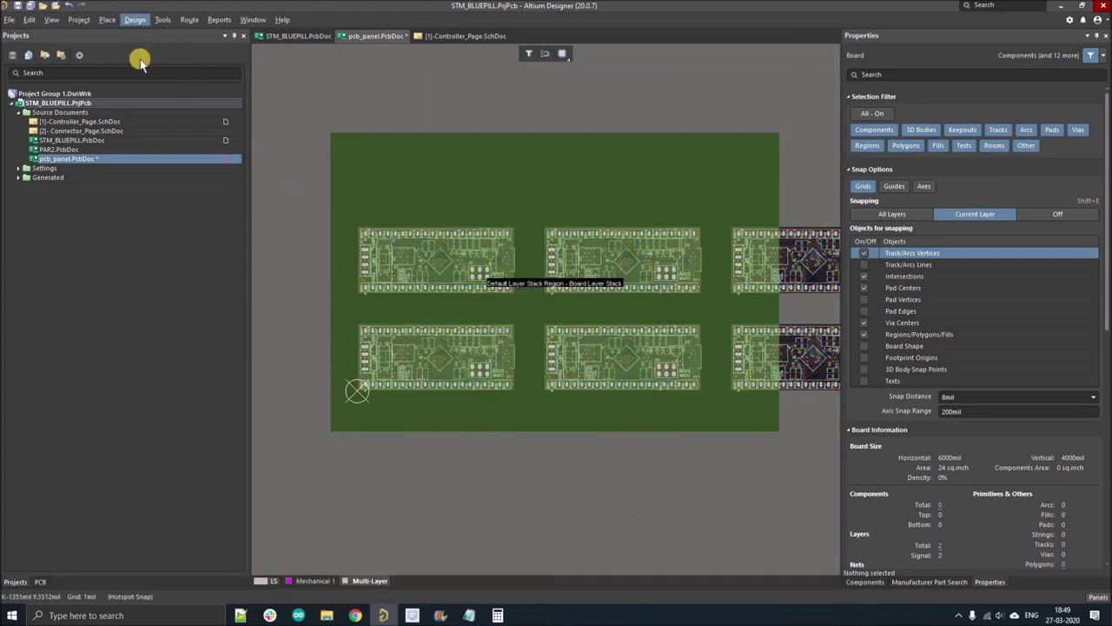
{"action": "left_click", "coordinate": [165, 78]}
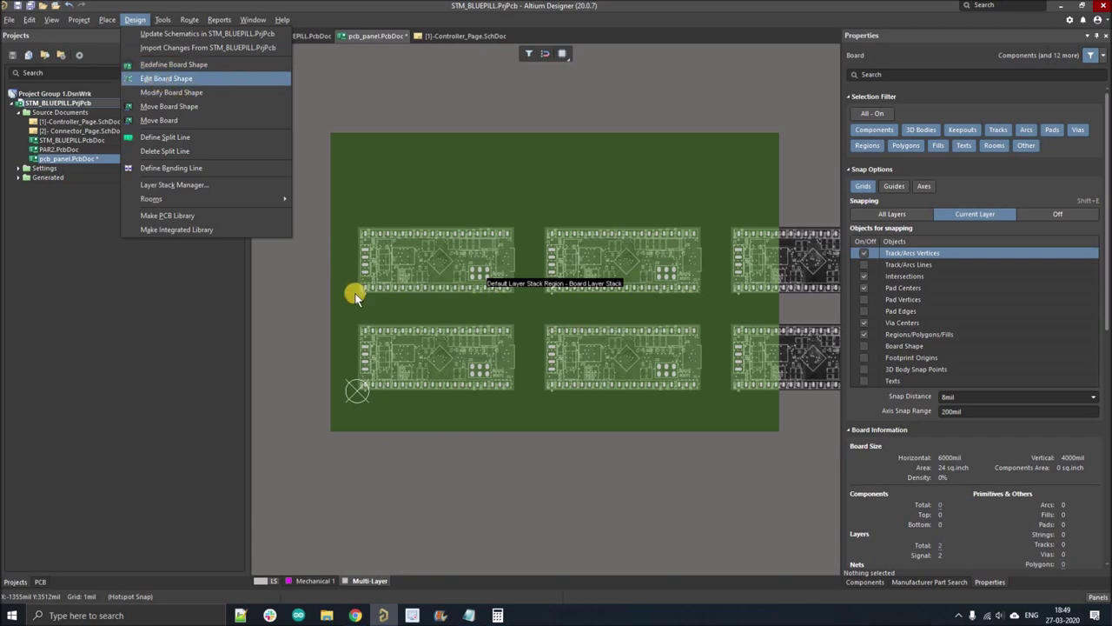
{"action": "left_click", "coordinate": [330, 294]}
{"action": "scroll", "coordinate": [330, 293], "scroll_direction": "up", "scroll_amount": 3, "text": "ctrl"}
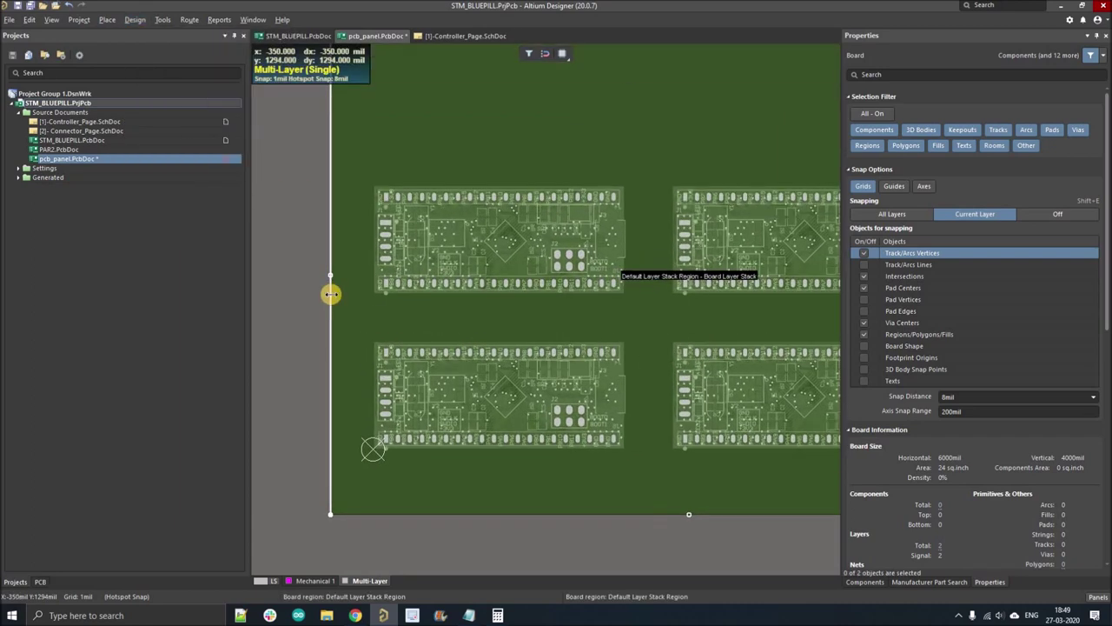
{"action": "key", "text": "Escape"}
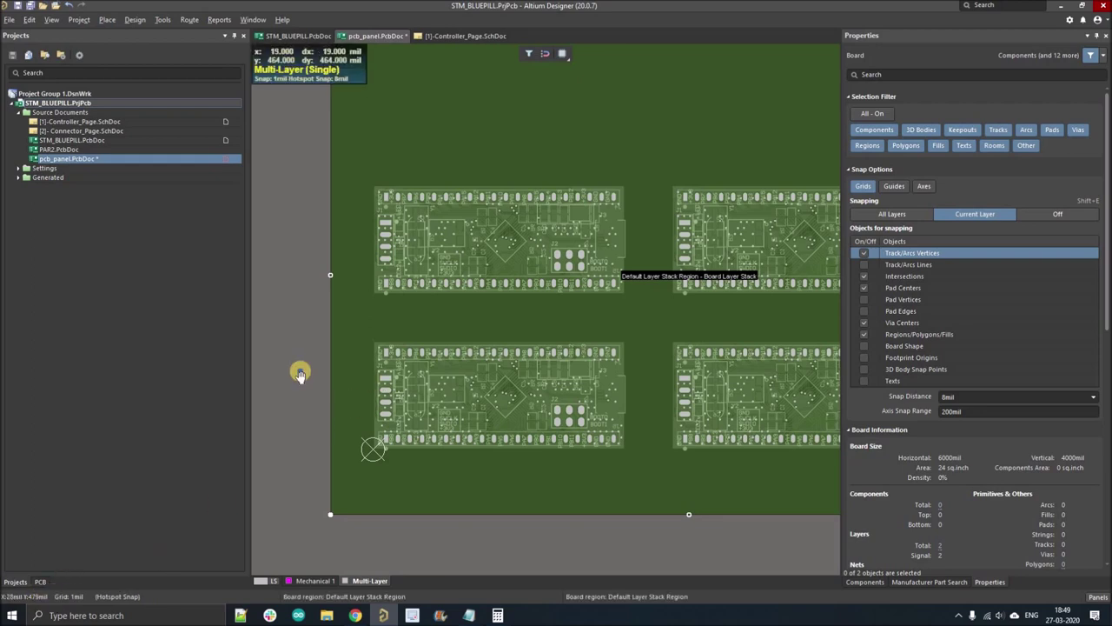
{"action": "scroll", "coordinate": [323, 402], "scroll_direction": "down", "scroll_amount": 2, "text": "ctrl"}
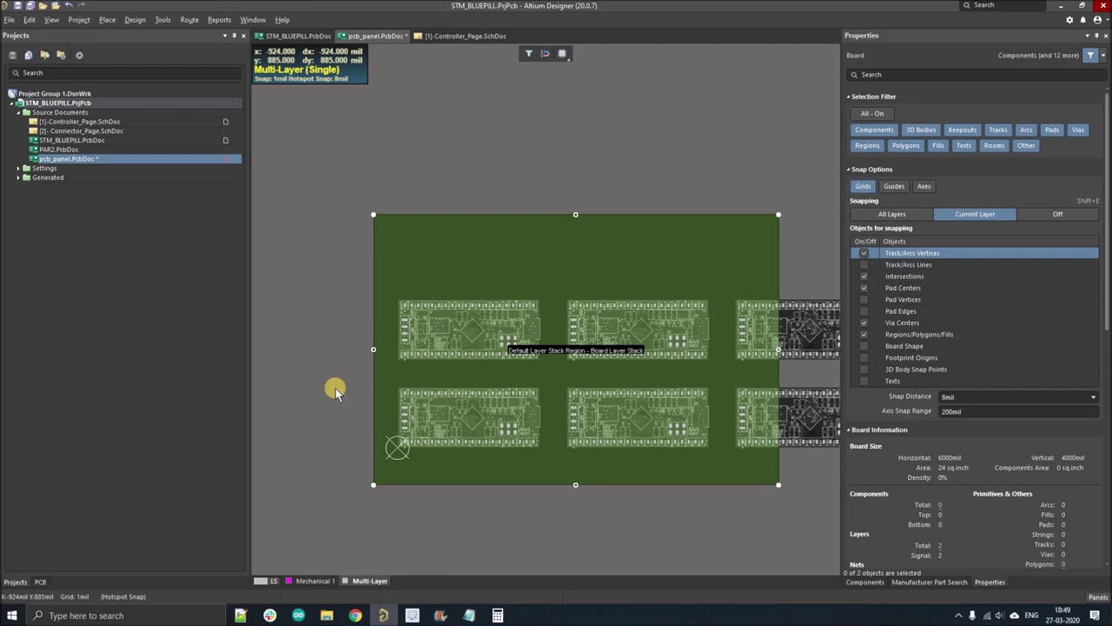
{"action": "left_click", "coordinate": [335, 388]}
{"action": "key", "text": "q"}
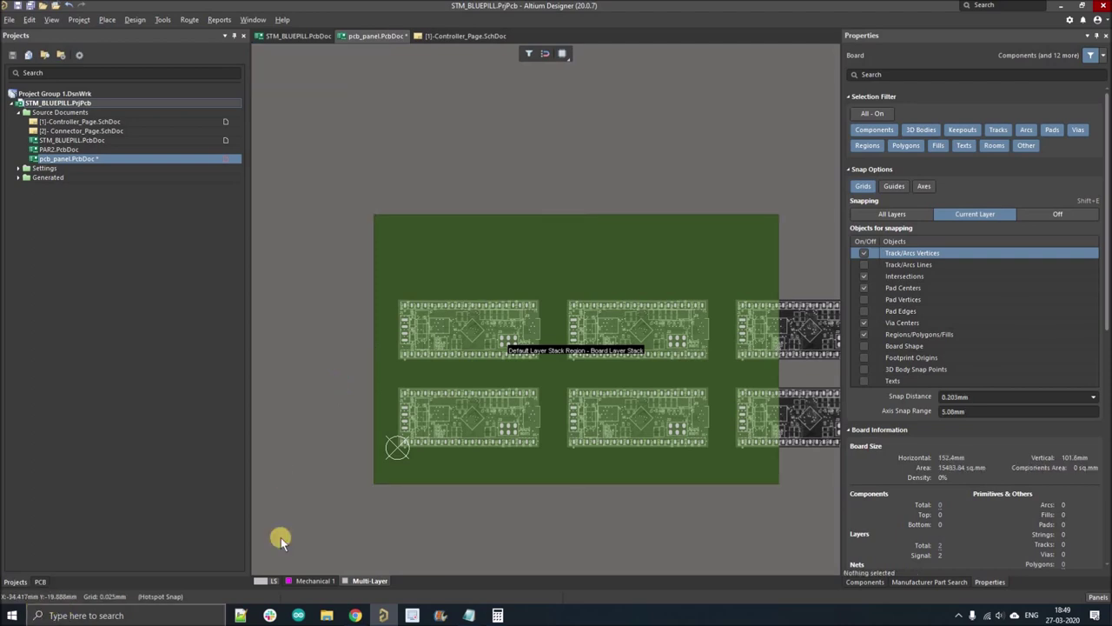
{"action": "left_click", "coordinate": [134, 19]}
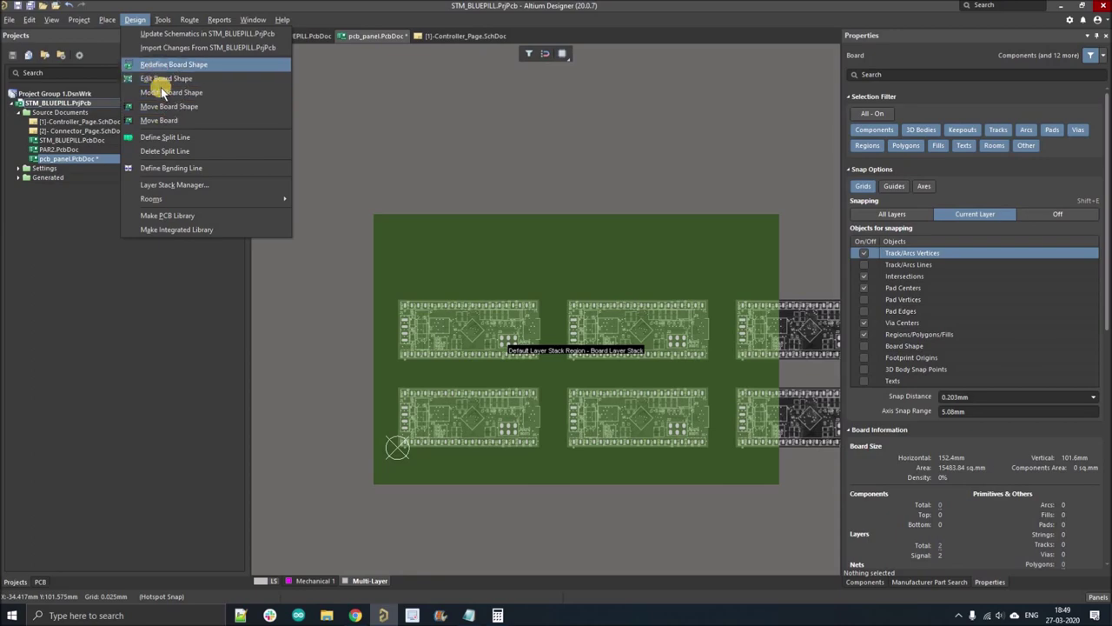
- Drag the board outline's left and bottom edges inward toward the boards
{"action": "left_click", "coordinate": [379, 412]}
{"action": "scroll", "coordinate": [373, 323], "scroll_direction": "up", "scroll_amount": 4, "text": "ctrl"}
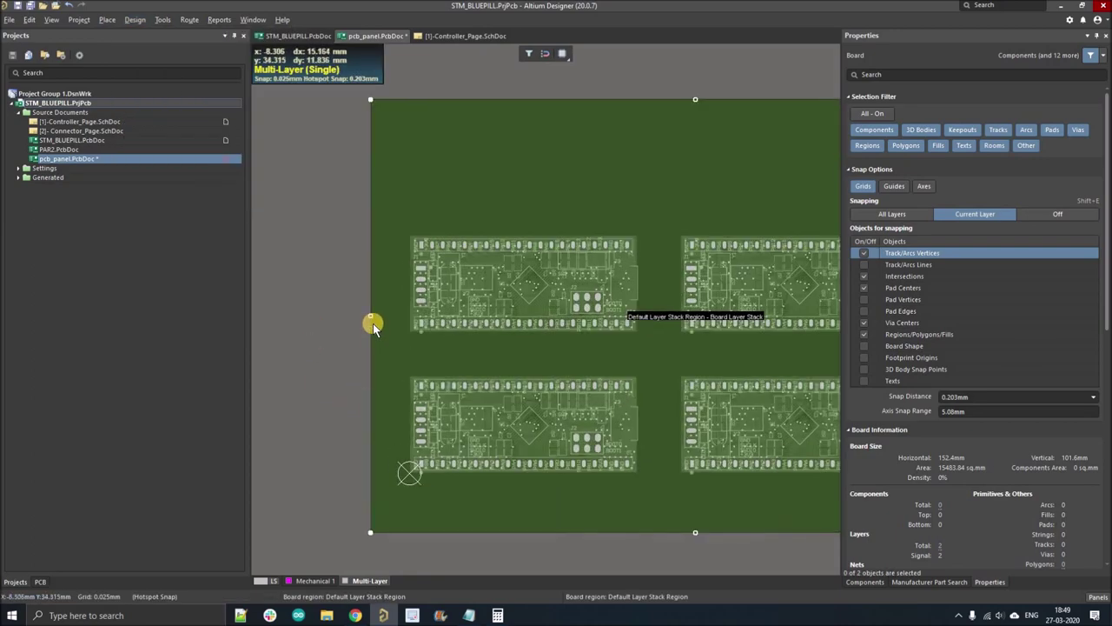
{"action": "left_click_drag", "start_coordinate": [376, 310], "coordinate": [393, 306]}
{"action": "scroll", "coordinate": [734, 390], "scroll_direction": "down", "scroll_amount": 4, "text": "ctrl"}
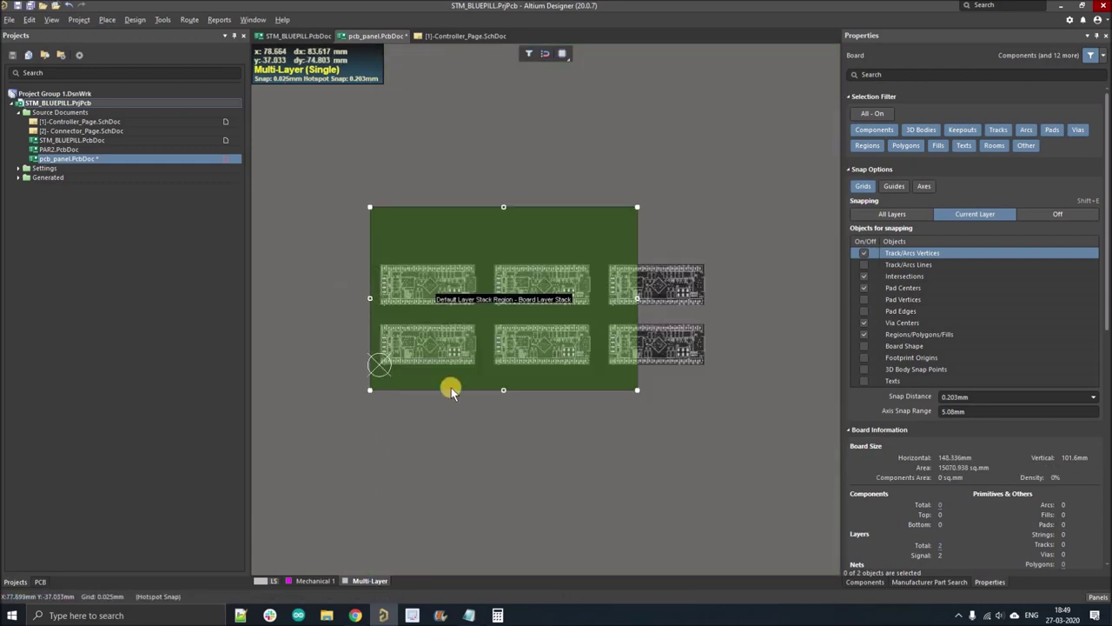
{"action": "scroll", "coordinate": [537, 387], "scroll_direction": "up", "scroll_amount": 1, "text": "ctrl"}
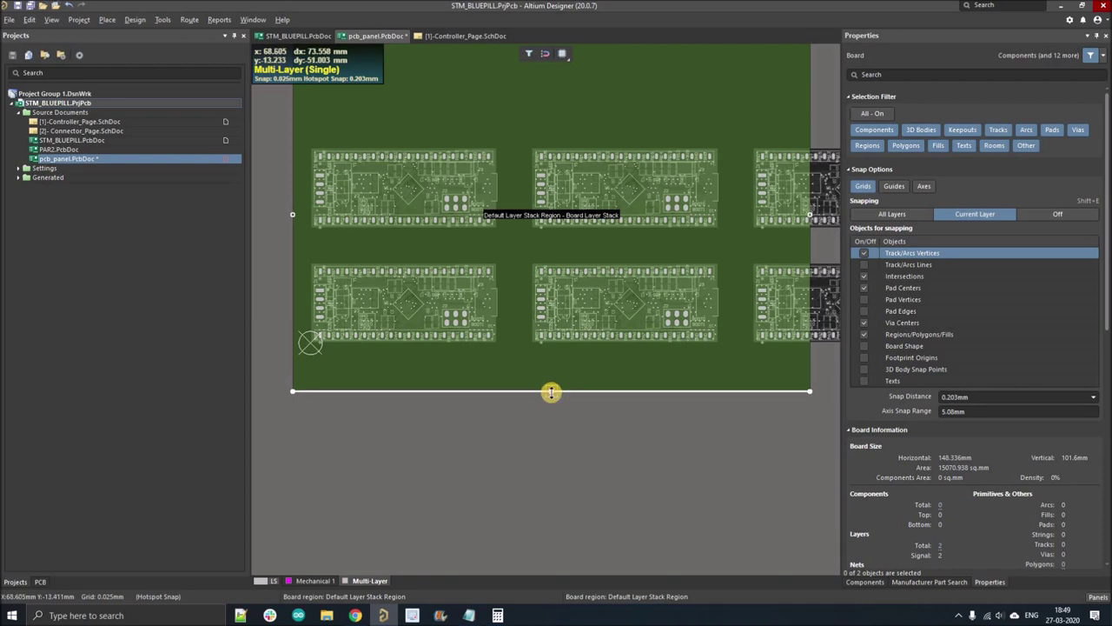
{"action": "left_click_drag", "start_coordinate": [552, 392], "coordinate": [543, 396]}
{"action": "scroll", "coordinate": [543, 396], "scroll_direction": "down", "scroll_amount": 2, "text": "ctrl"}
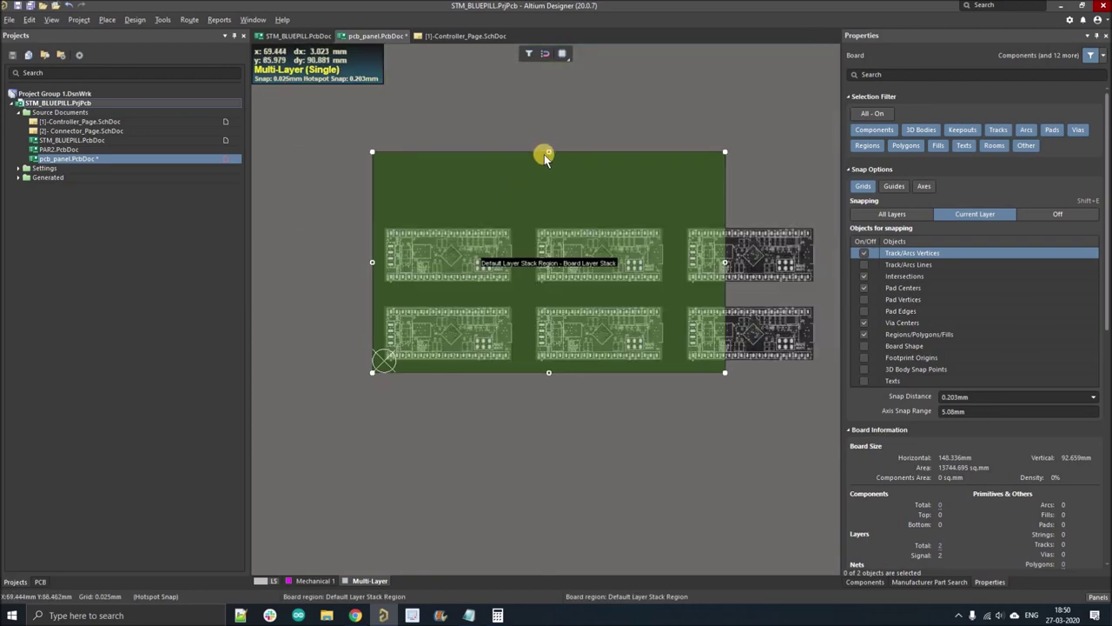
{"action": "scroll", "coordinate": [548, 153], "scroll_direction": "up", "scroll_amount": 2, "text": "ctrl"}
- Bring the top edge down and extend the right edge, giving about 189.7 × 65.405 mm
{"action": "left_click_drag", "start_coordinate": [554, 168], "coordinate": [552, 265]}
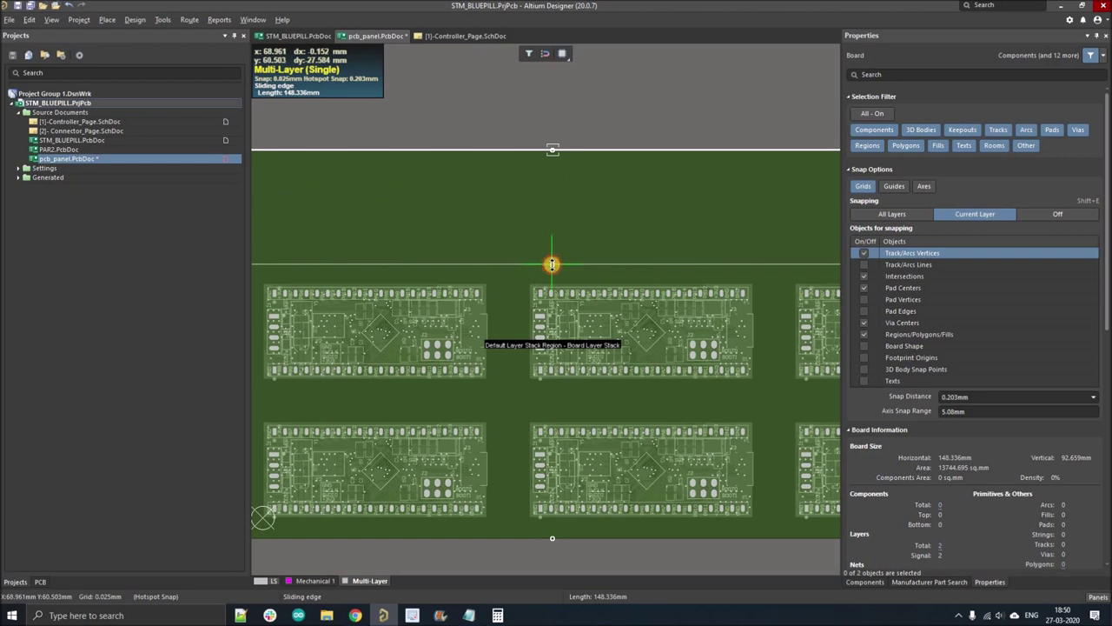
{"action": "left_click_drag", "start_coordinate": [601, 254], "coordinate": [602, 254]}
{"action": "scroll", "coordinate": [601, 254], "scroll_direction": "down", "scroll_amount": 2, "text": "ctrl"}
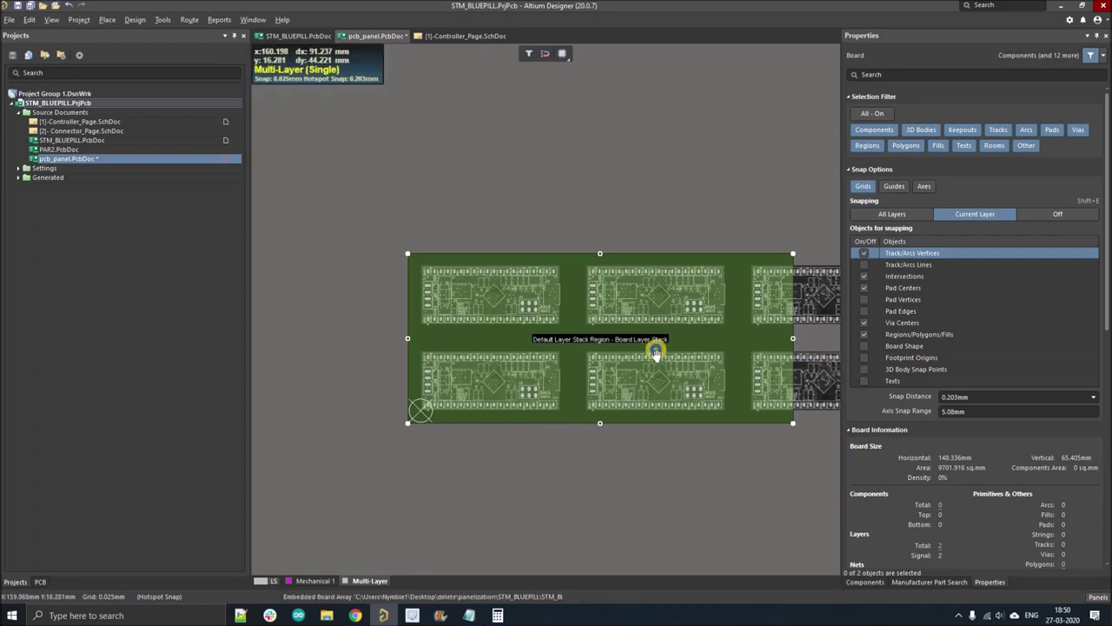
{"action": "scroll", "coordinate": [687, 344], "scroll_direction": "down", "scroll_amount": 2, "text": "shift"}
{"action": "left_click_drag", "start_coordinate": [683, 339], "coordinate": [792, 334]}
{"action": "left_click_drag", "start_coordinate": [674, 504], "coordinate": [674, 506]}
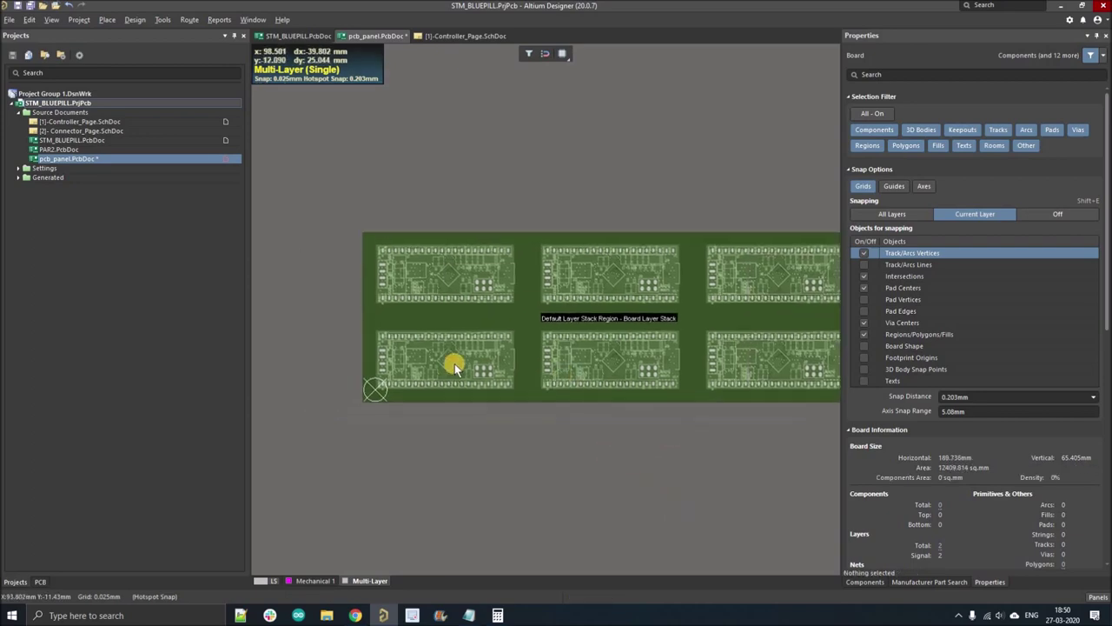
{"action": "scroll", "coordinate": [435, 365], "scroll_direction": "up", "scroll_amount": 2, "text": "ctrl"}
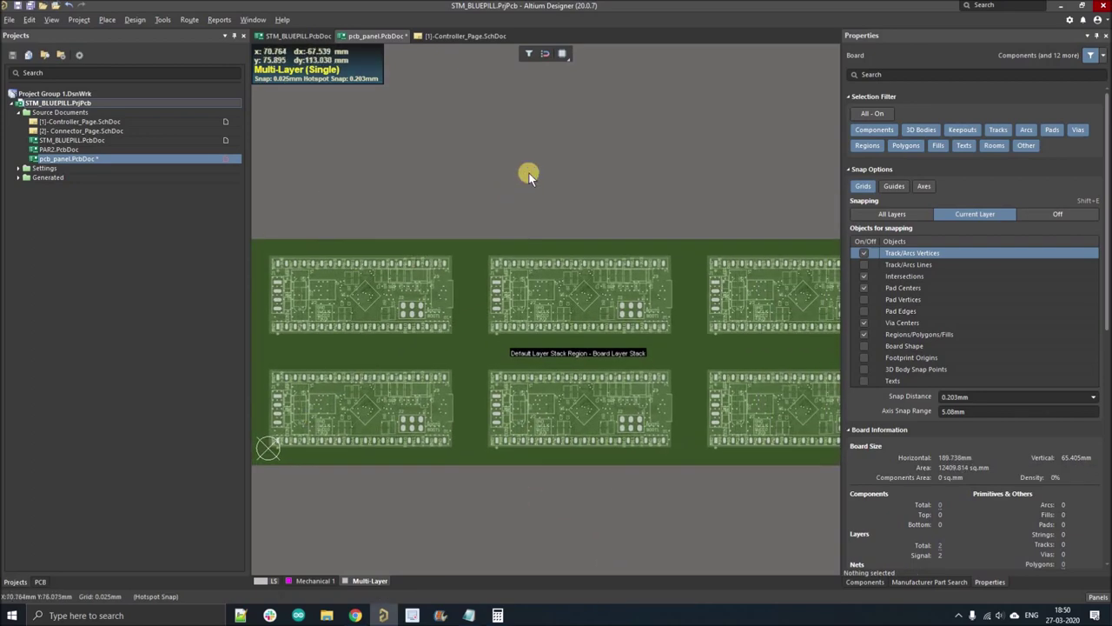
{"action": "key", "text": "2"}
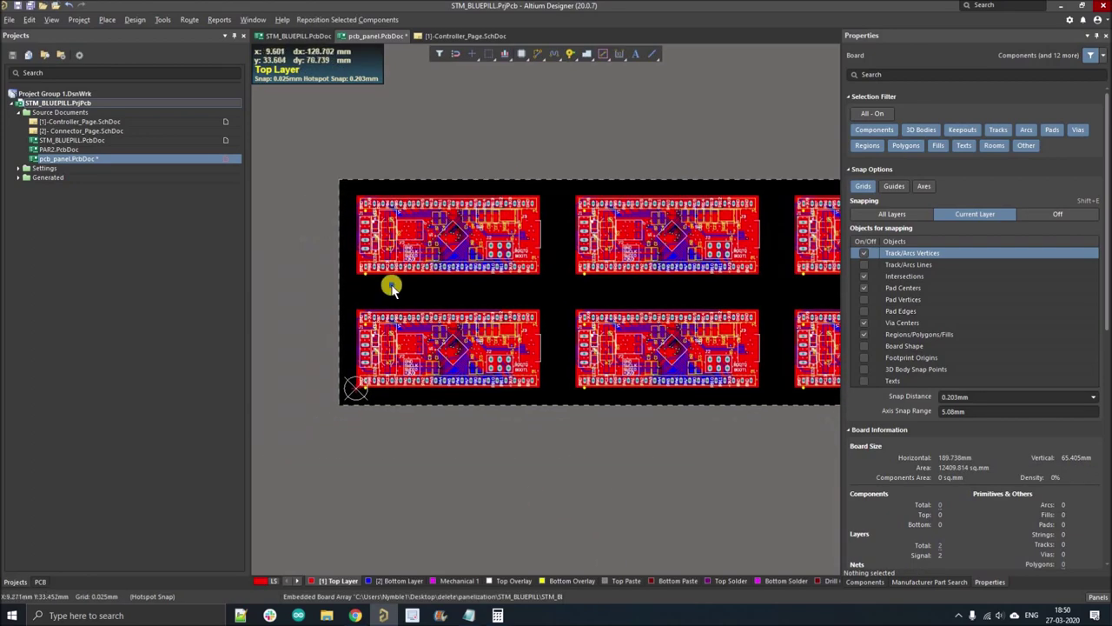
- Zoom out to show all six Blue Pill boards and open the Place Pad/Via flyout
{"action": "scroll", "coordinate": [385, 318], "scroll_direction": "down", "scroll_amount": 2, "text": "ctrl"}
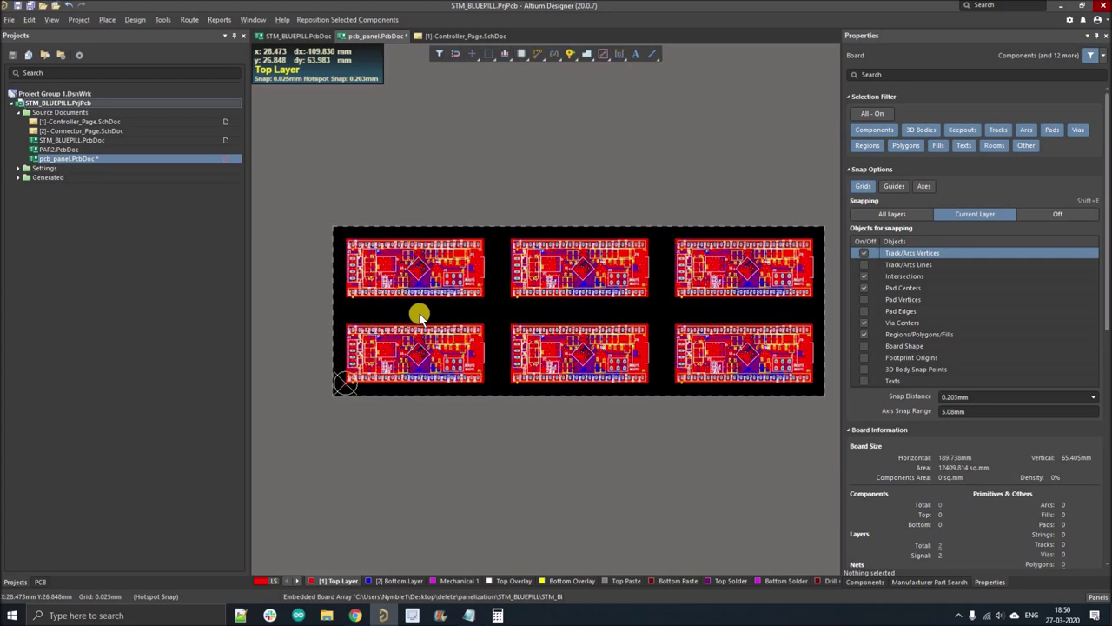
{"action": "scroll", "coordinate": [419, 316], "scroll_direction": "up", "scroll_amount": 2, "text": "ctrl"}
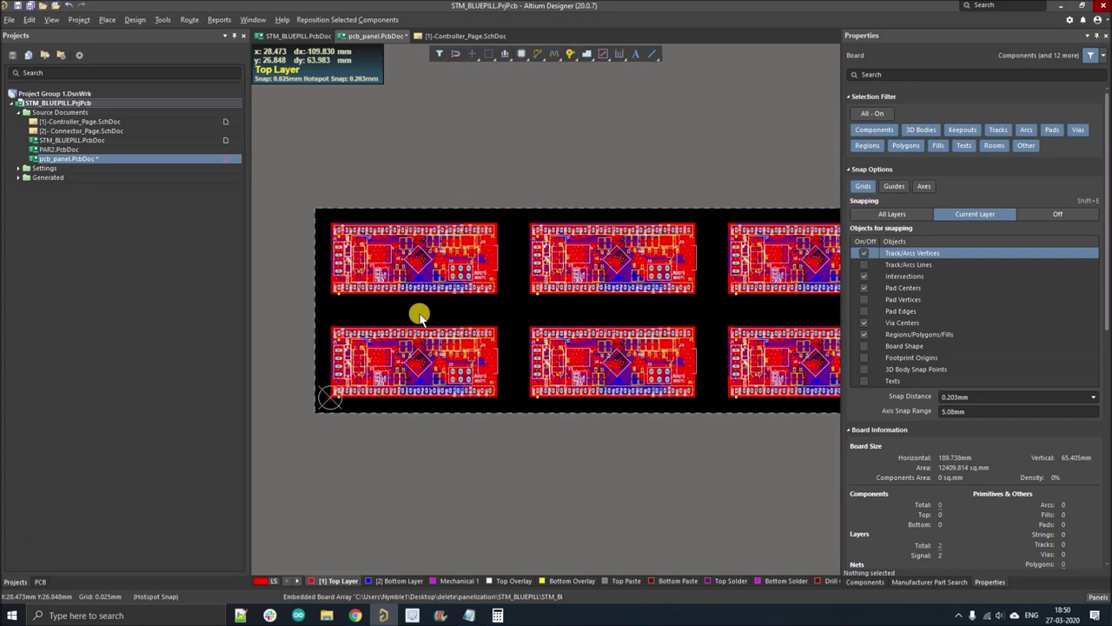
{"action": "scroll", "coordinate": [413, 326], "scroll_direction": "down", "scroll_amount": 2, "text": "ctrl"}
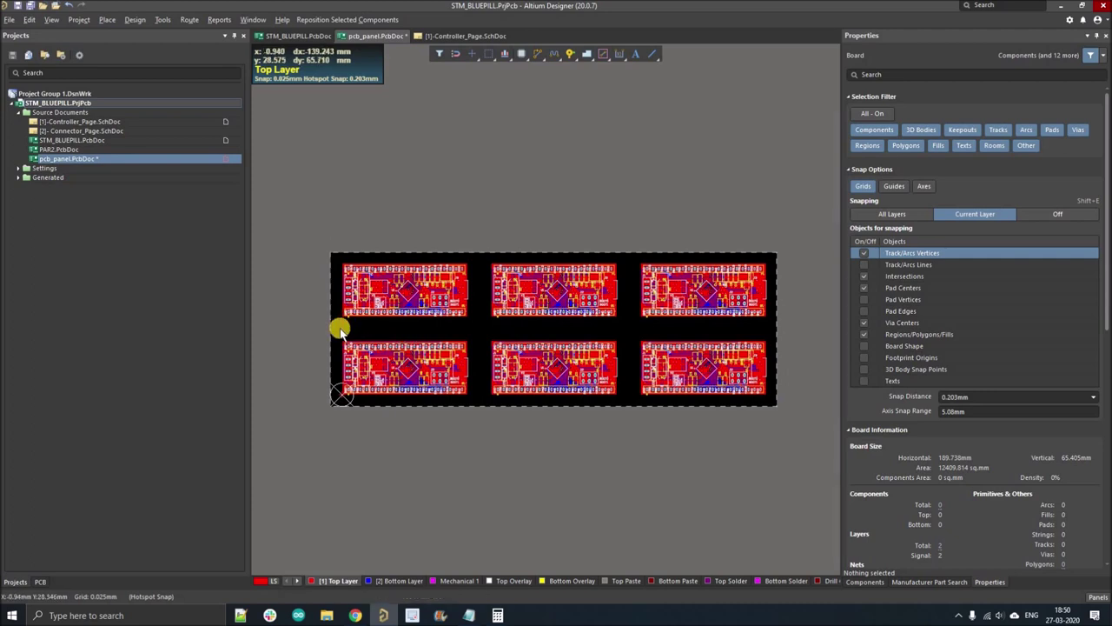
{"action": "scroll", "coordinate": [340, 328], "scroll_direction": "up", "scroll_amount": 1, "text": "ctrl"}
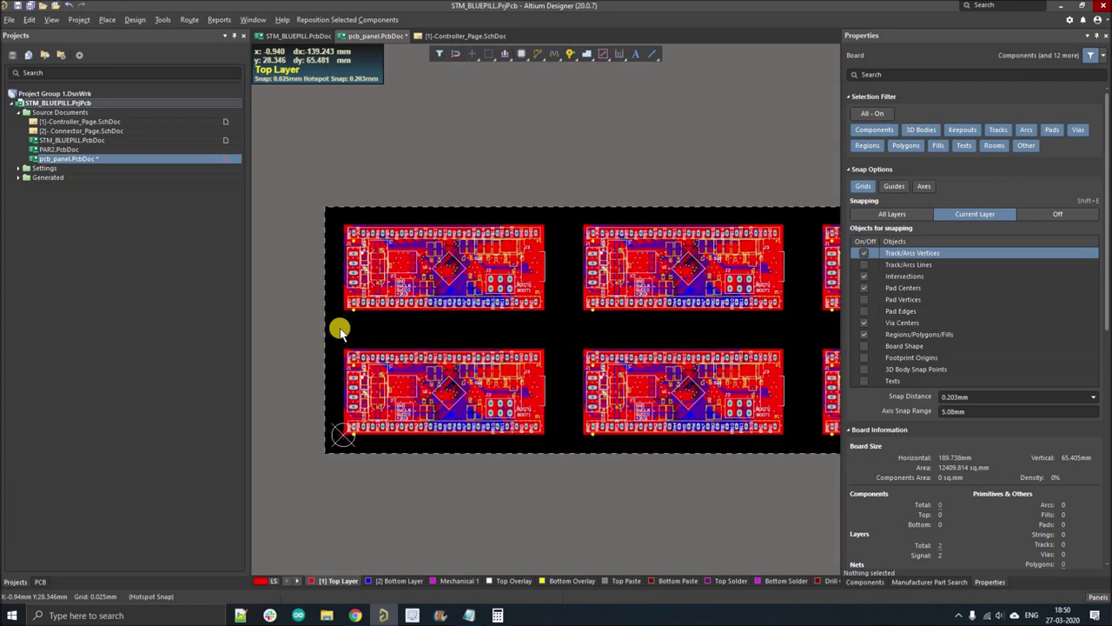
{"action": "scroll", "coordinate": [340, 329], "scroll_direction": "down", "scroll_amount": 1, "text": "ctrl"}
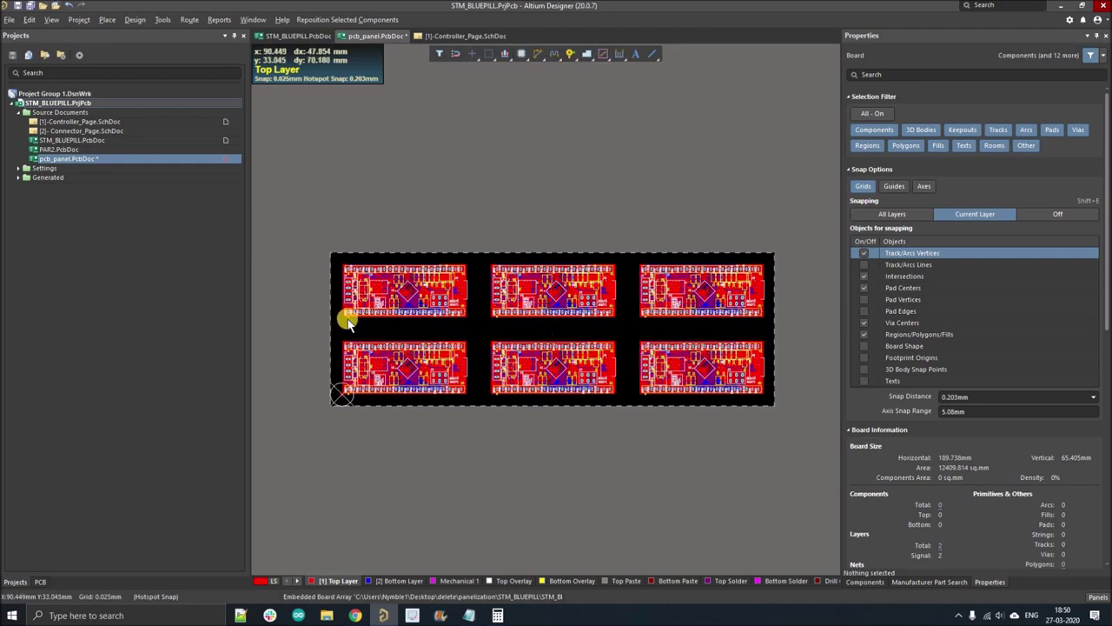
{"action": "left_click", "coordinate": [569, 54]}
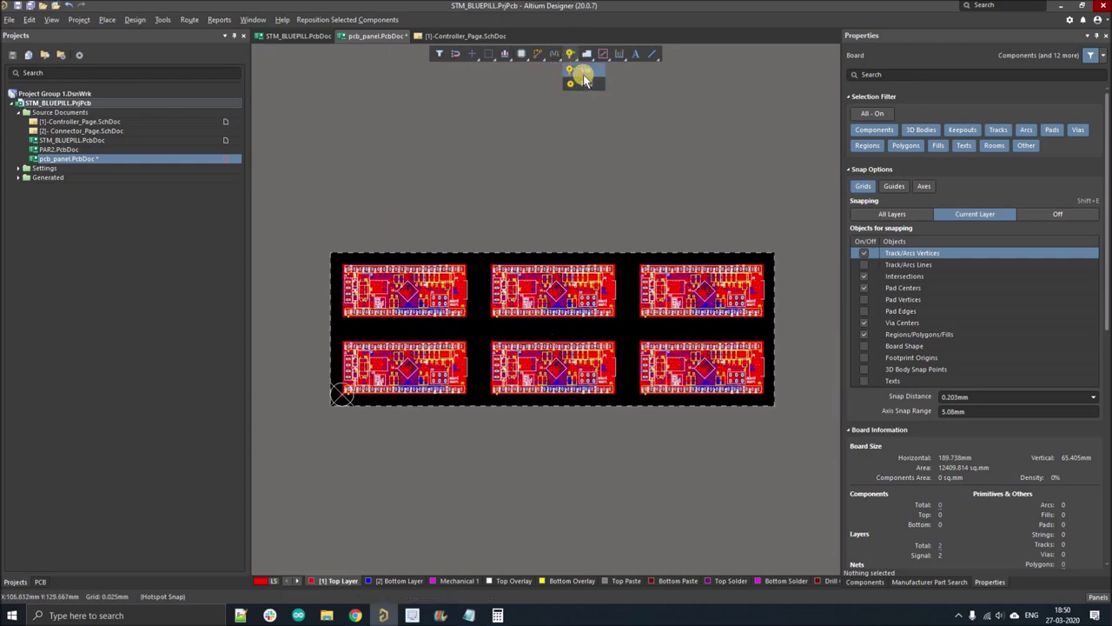
- Place a via and give it a 5mm diameter with a 3mm hole size
{"action": "left_click", "coordinate": [584, 80]}
{"action": "scroll", "coordinate": [339, 265], "scroll_direction": "up", "scroll_amount": 2, "text": "ctrl"}
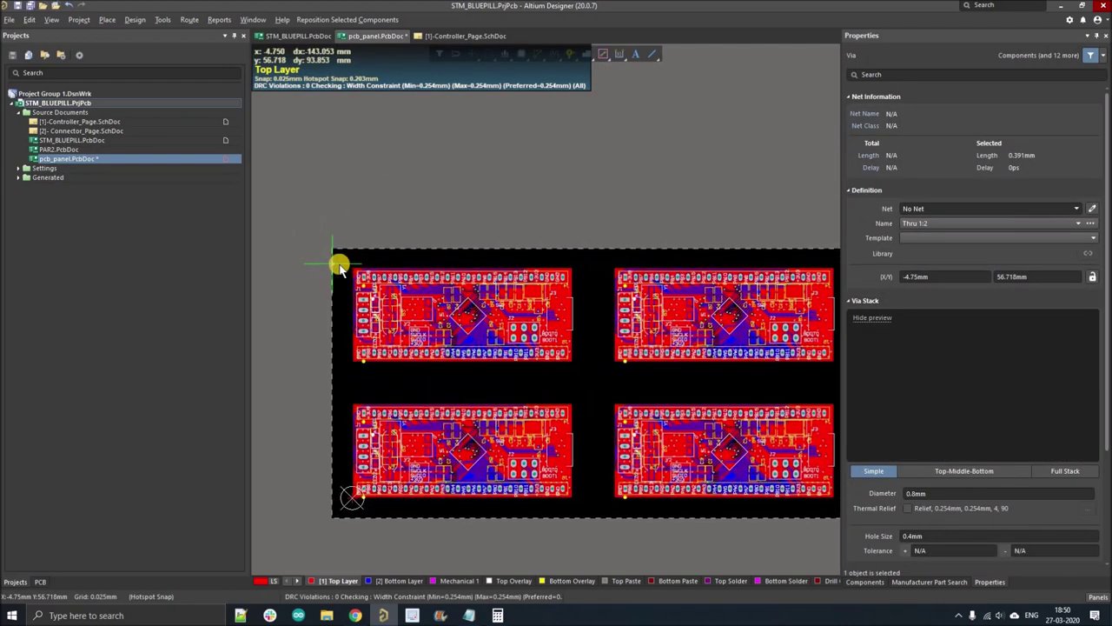
{"action": "scroll", "coordinate": [339, 265], "scroll_direction": "up", "scroll_amount": 2, "text": "ctrl"}
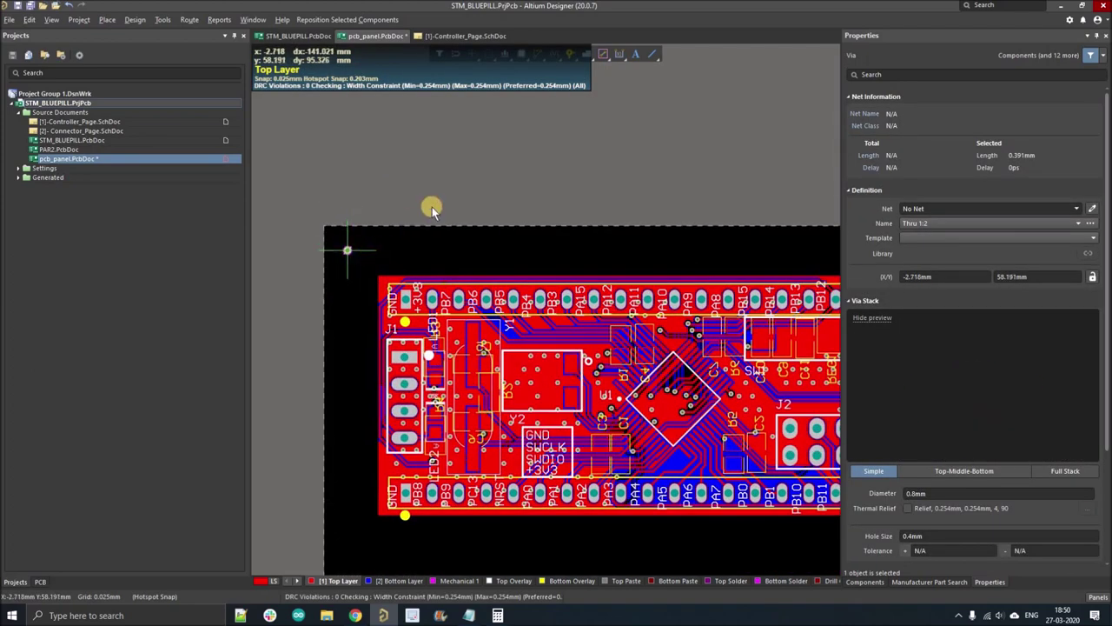
{"action": "left_click", "coordinate": [343, 263]}
{"action": "key", "text": "Escape"}
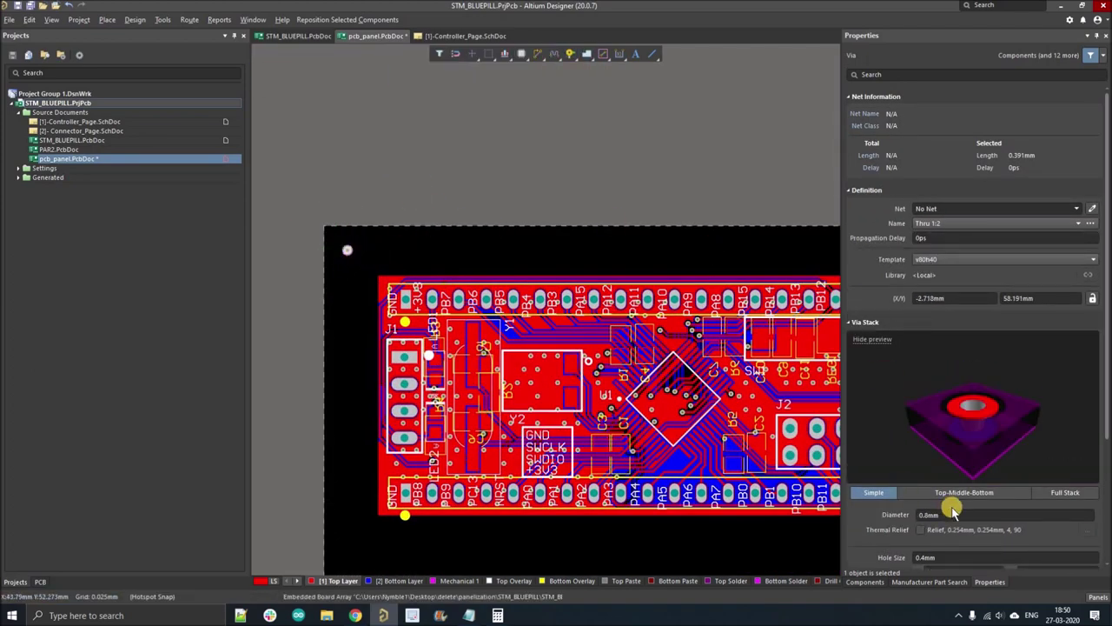
{"action": "scroll", "coordinate": [959, 424], "scroll_direction": "down", "scroll_amount": 2}
{"action": "left_click", "coordinate": [951, 403]}
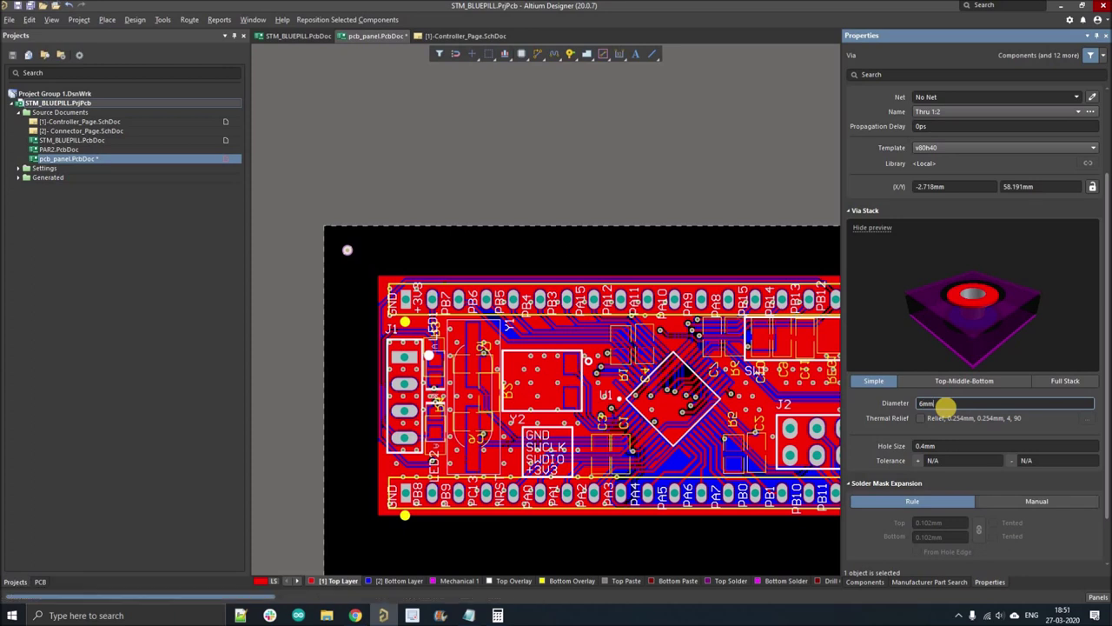
{"action": "key", "text": "Return"}
{"action": "left_click", "coordinate": [954, 445]}
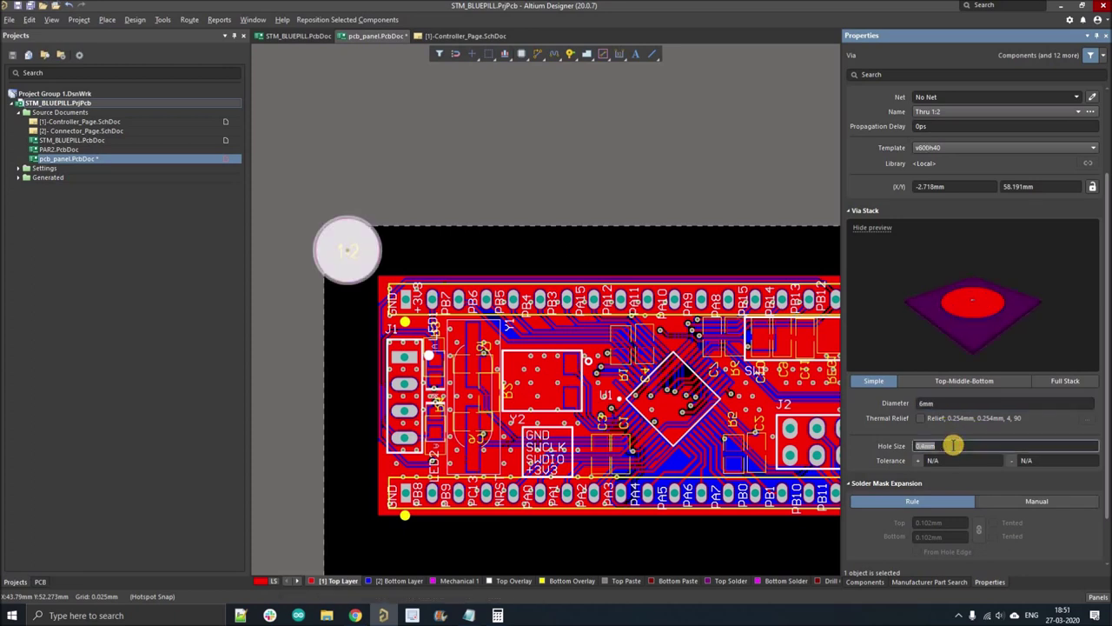
{"action": "key", "text": "Return"}
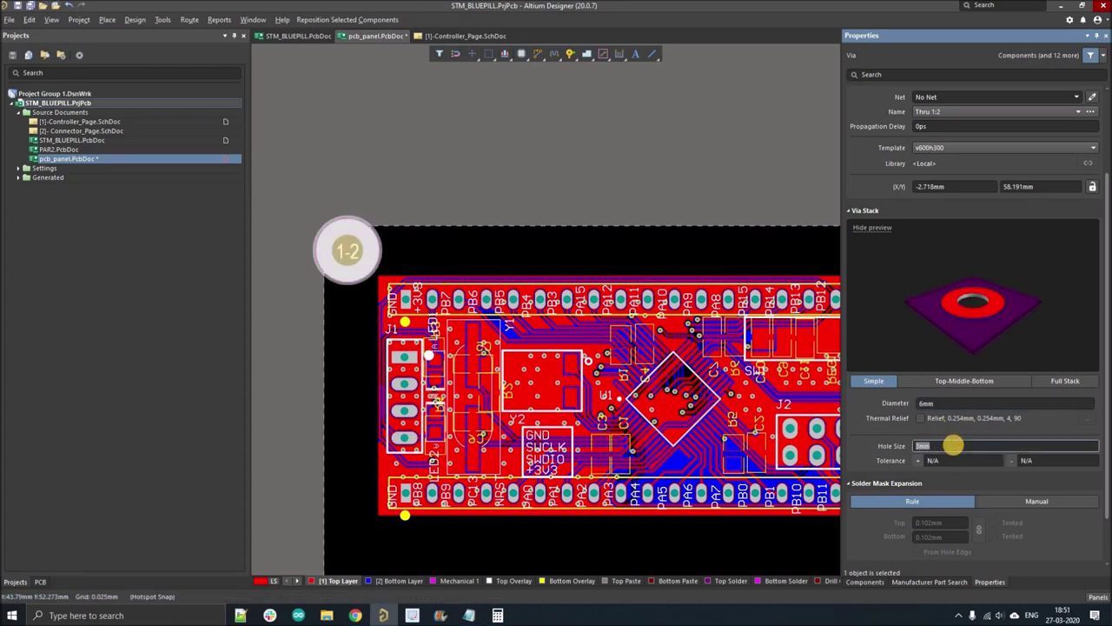
{"action": "left_click", "coordinate": [951, 401]}
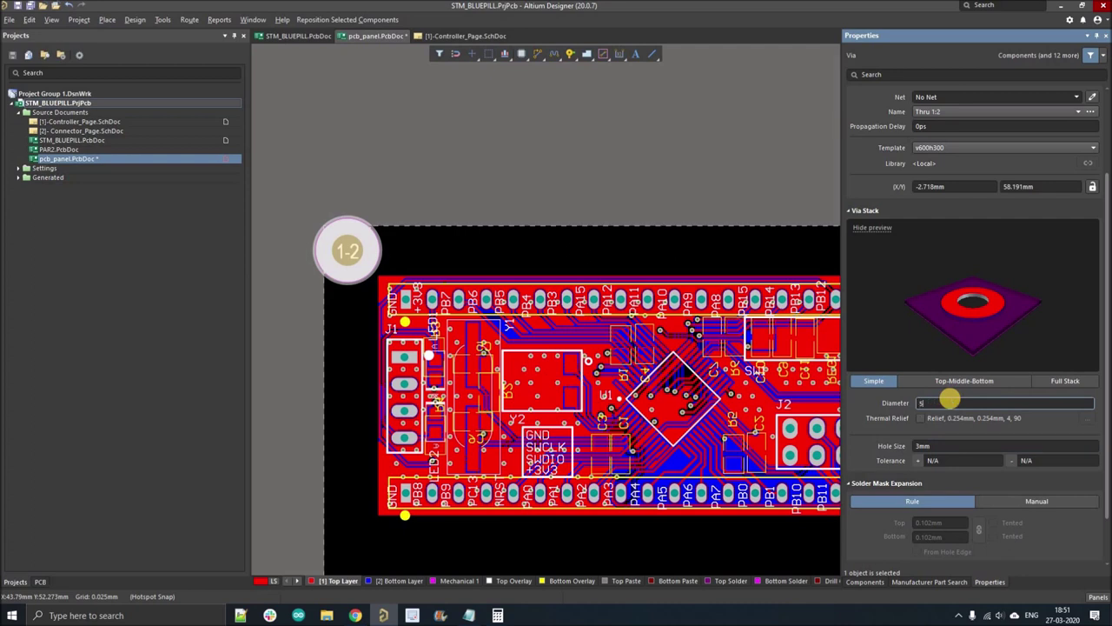
{"action": "type", "text": "5mm"}
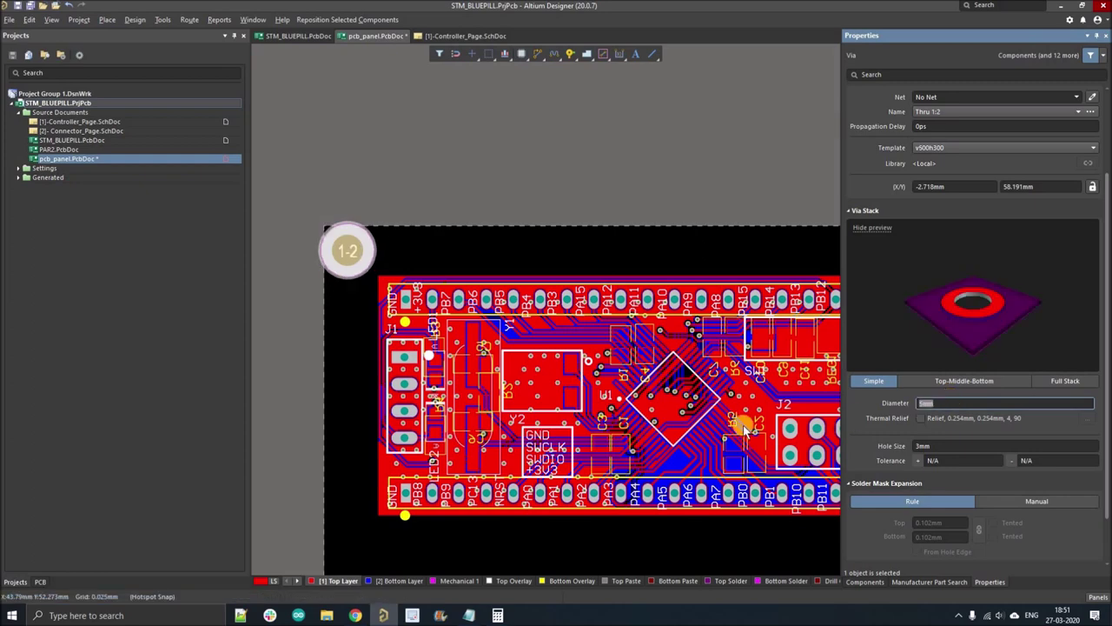
{"action": "key", "text": "Return"}
- Move the tooling hole to the panel's top-left corner
{"action": "right_click_drag", "start_coordinate": [347, 250], "coordinate": [383, 246]}
{"action": "scroll", "coordinate": [383, 247], "scroll_direction": "up", "scroll_amount": 2, "text": "ctrl"}
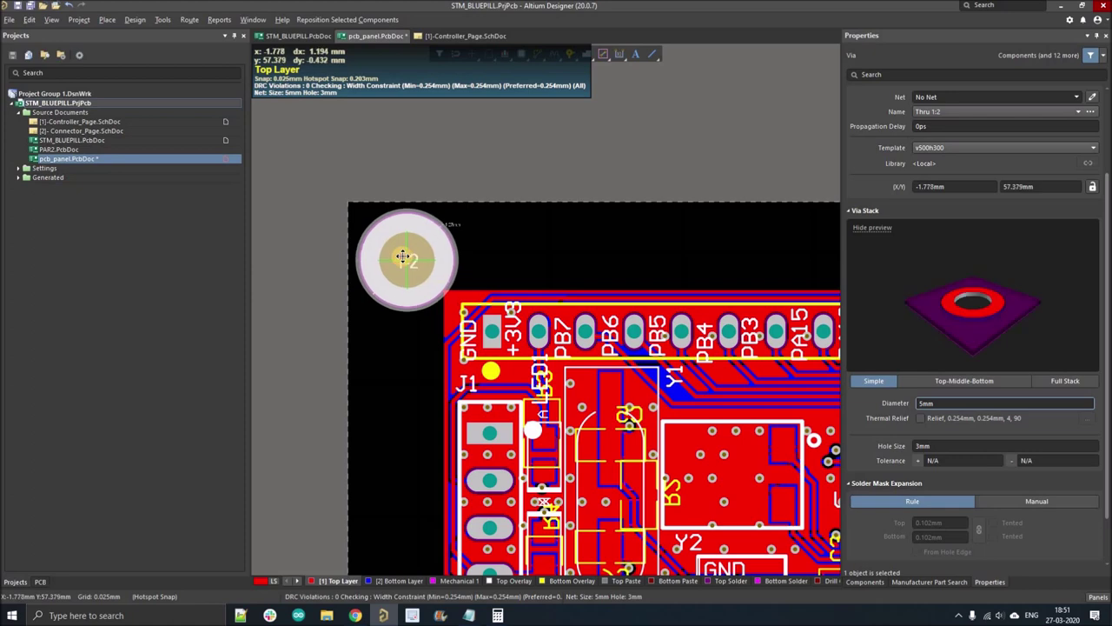
{"action": "left_click", "coordinate": [400, 254]}
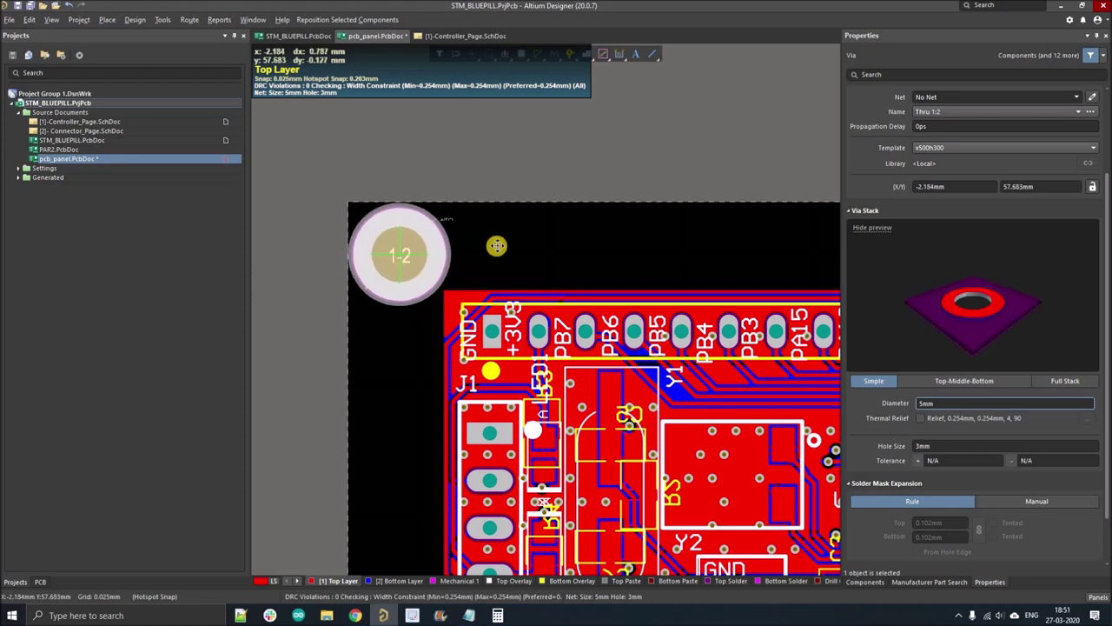
{"action": "key", "text": "Escape"}
{"action": "right_click_drag", "start_coordinate": [391, 270], "coordinate": [365, 249]}
- Copy the tooling hole and paste a copy at the panel's bottom-left corner
{"action": "left_click", "coordinate": [374, 253]}
{"action": "key", "text": "ctrl+c"}
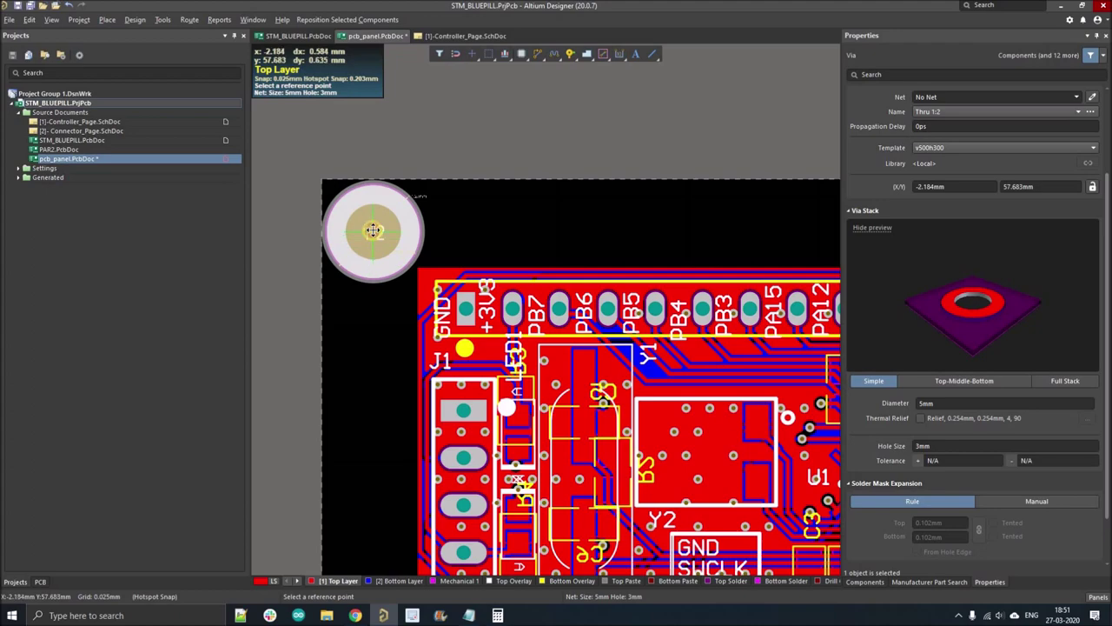
{"action": "left_click", "coordinate": [372, 230]}
{"action": "scroll", "coordinate": [351, 300], "scroll_direction": "down", "scroll_amount": 4, "text": "ctrl"}
{"action": "scroll", "coordinate": [373, 373], "scroll_direction": "up", "scroll_amount": 4, "text": "ctrl"}
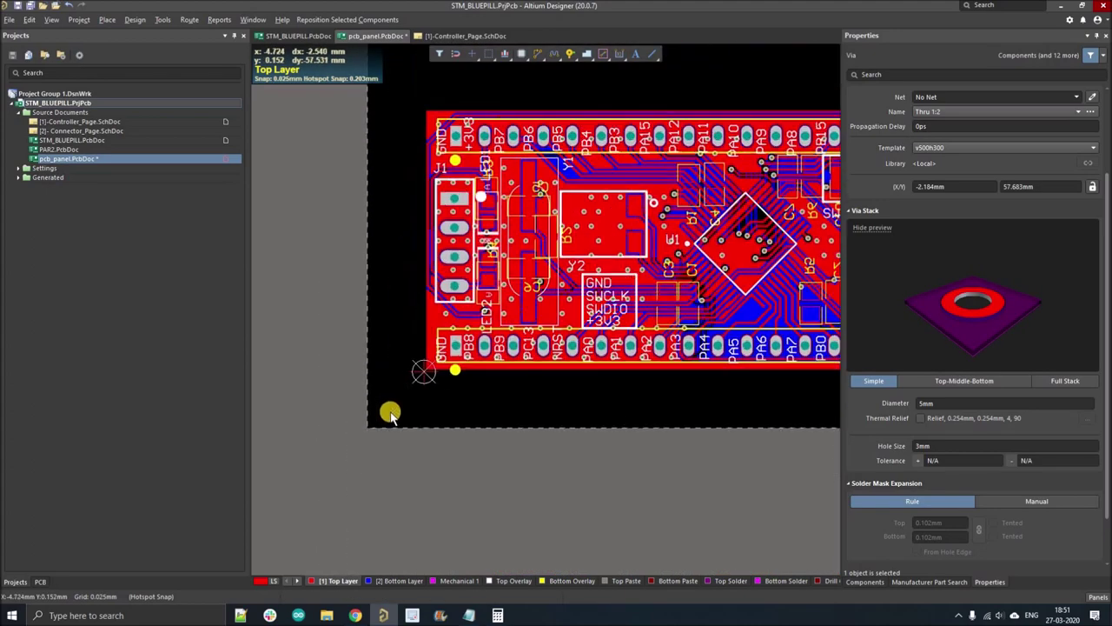
{"action": "scroll", "coordinate": [388, 411], "scroll_direction": "up", "scroll_amount": 2, "text": "ctrl"}
{"action": "key", "text": "ctrl+v"}
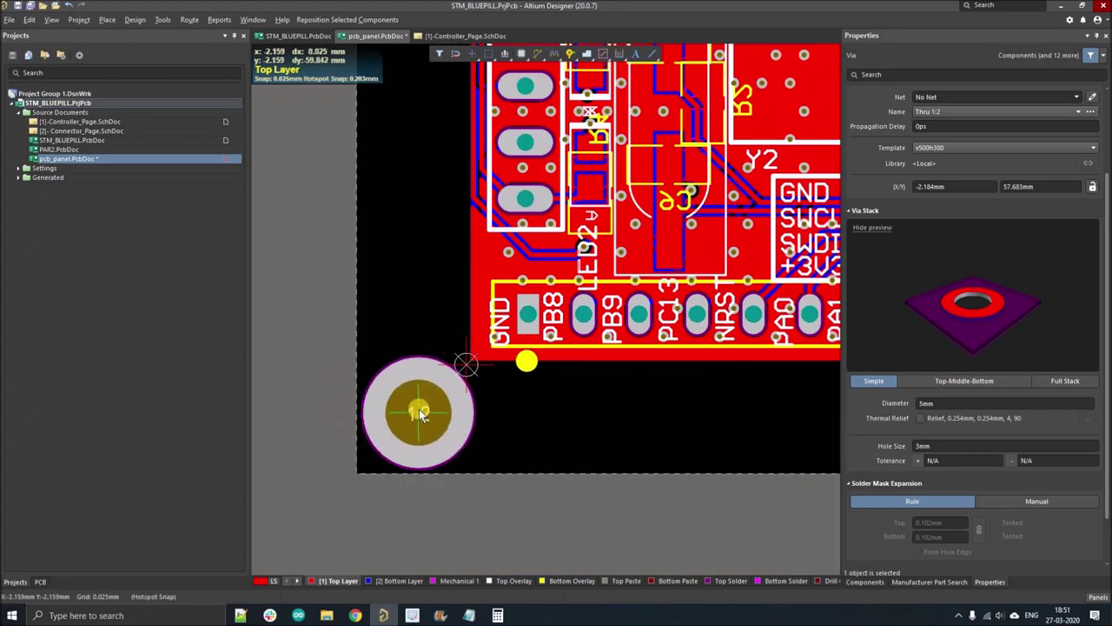
{"action": "left_click", "coordinate": [371, 384]}
- Place further tooling-hole copies in the gap between boards and at the bottom-right corner
{"action": "scroll", "coordinate": [374, 383], "scroll_direction": "down", "scroll_amount": 5, "text": "ctrl"}
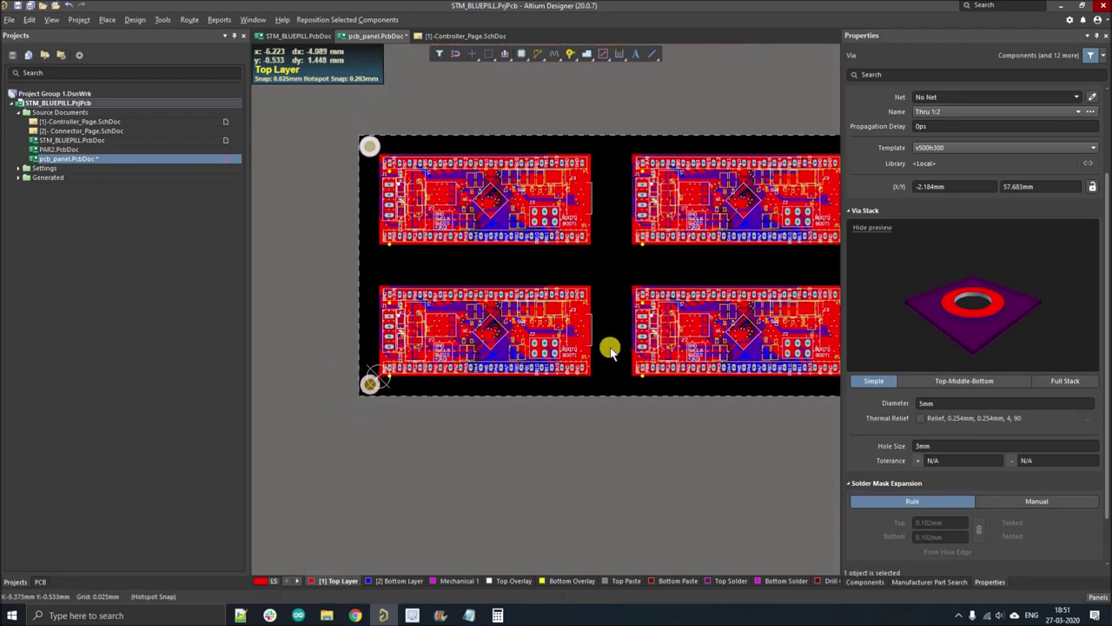
{"action": "scroll", "coordinate": [406, 337], "scroll_direction": "up", "scroll_amount": 2, "text": "ctrl"}
{"action": "scroll", "coordinate": [407, 338], "scroll_direction": "up", "scroll_amount": 2, "text": "ctrl"}
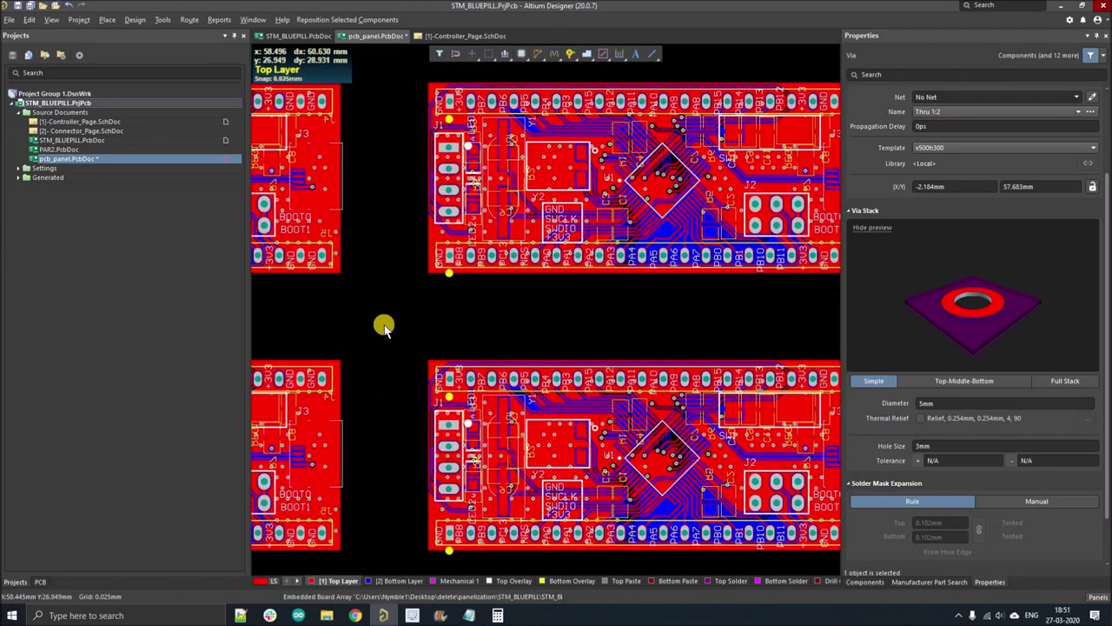
{"action": "scroll", "coordinate": [375, 324], "scroll_direction": "up", "scroll_amount": 2, "text": "ctrl"}
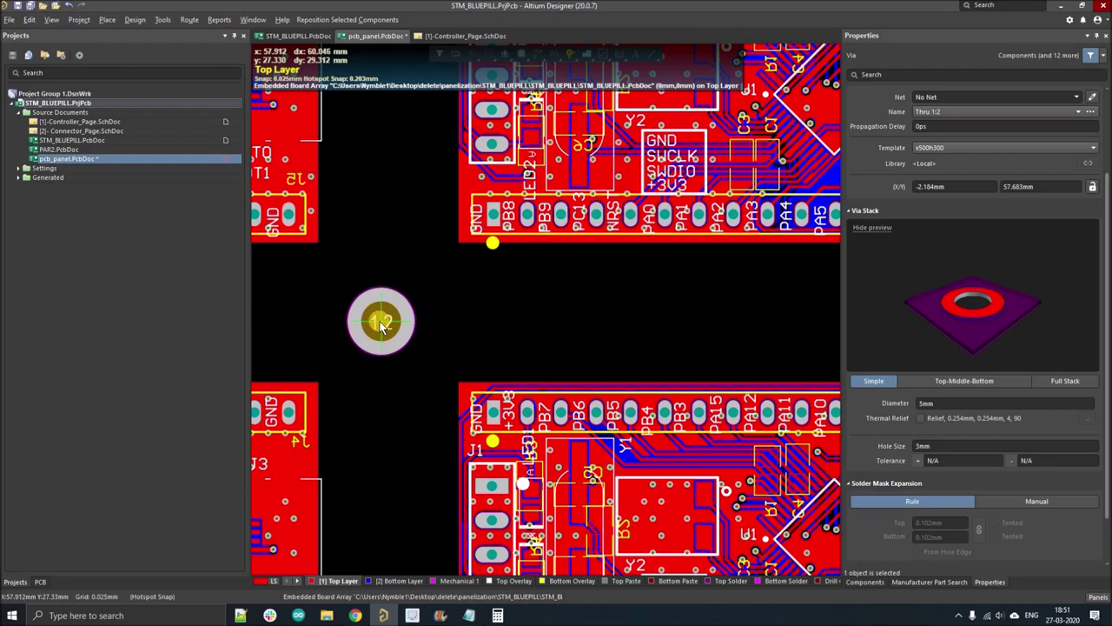
{"action": "scroll", "coordinate": [376, 324], "scroll_direction": "down", "scroll_amount": 3, "text": "ctrl"}
{"action": "scroll", "coordinate": [676, 319], "scroll_direction": "up", "scroll_amount": 3, "text": "ctrl"}
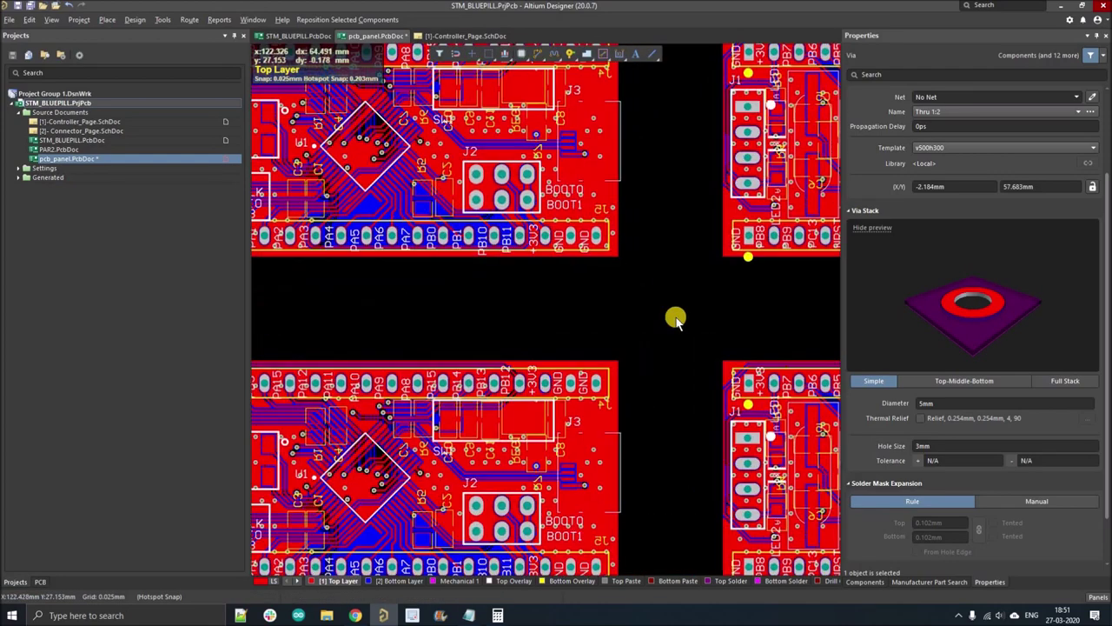
{"action": "left_click", "coordinate": [675, 319]}
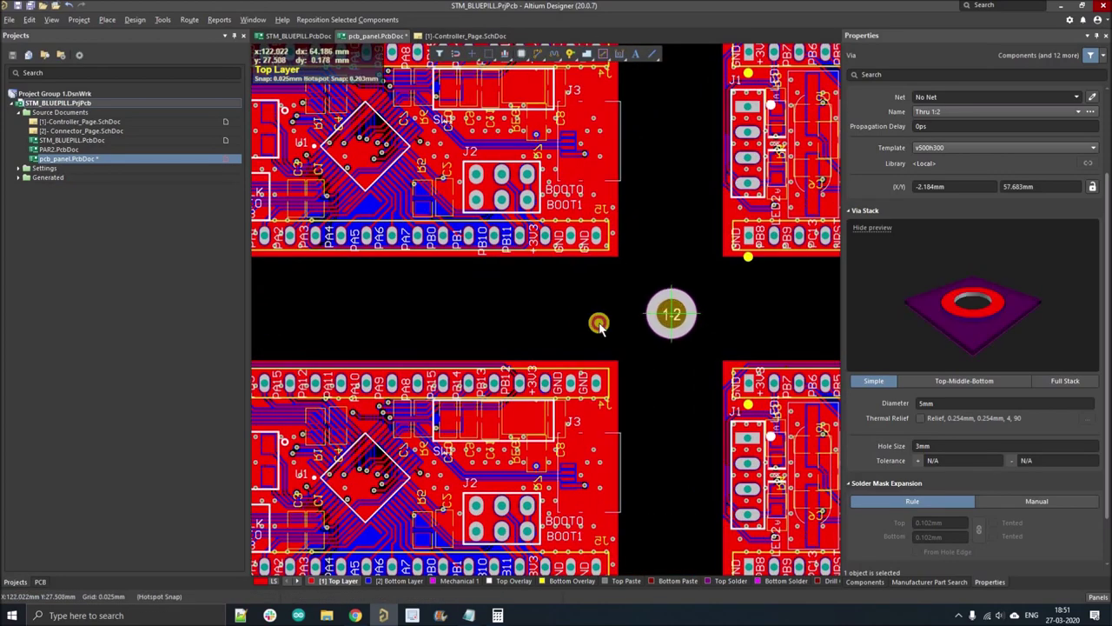
{"action": "scroll", "coordinate": [582, 320], "scroll_direction": "down", "scroll_amount": 4, "text": "ctrl"}
{"action": "scroll", "coordinate": [504, 316], "scroll_direction": "down", "scroll_amount": 1, "text": "ctrl"}
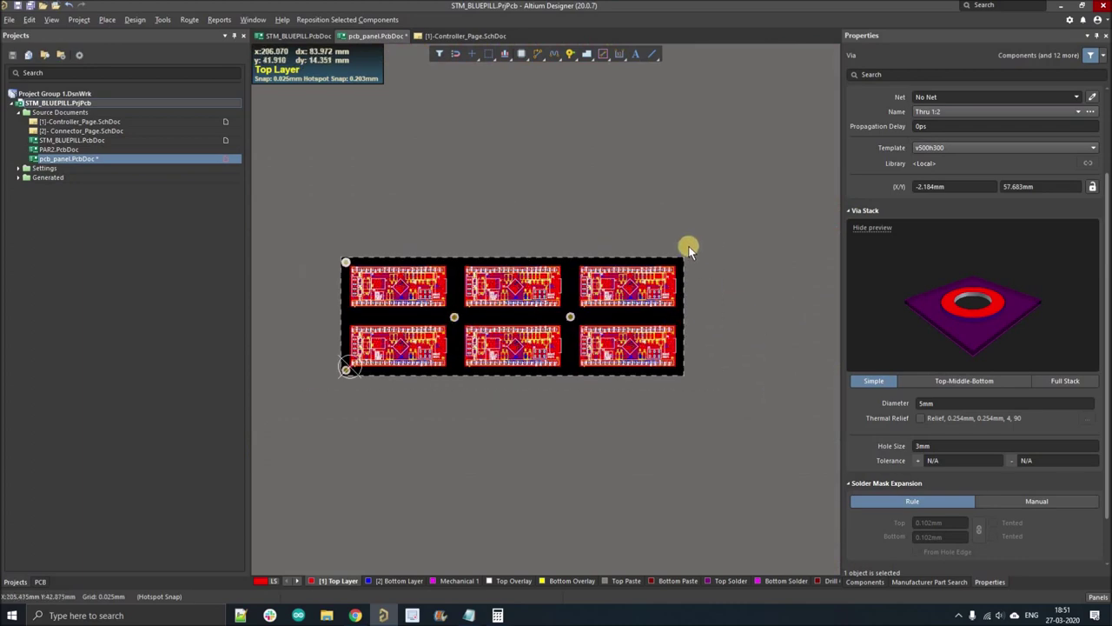
{"action": "scroll", "coordinate": [683, 275], "scroll_direction": "up", "scroll_amount": 5, "text": "ctrl"}
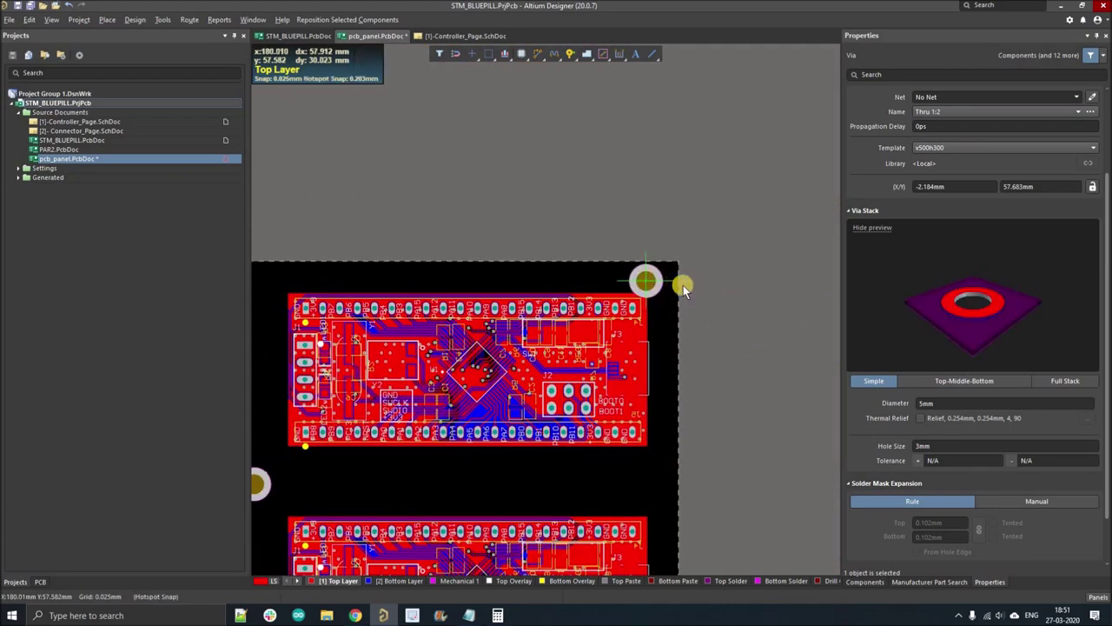
{"action": "scroll", "coordinate": [676, 280], "scroll_direction": "up", "scroll_amount": 3, "text": "ctrl"}
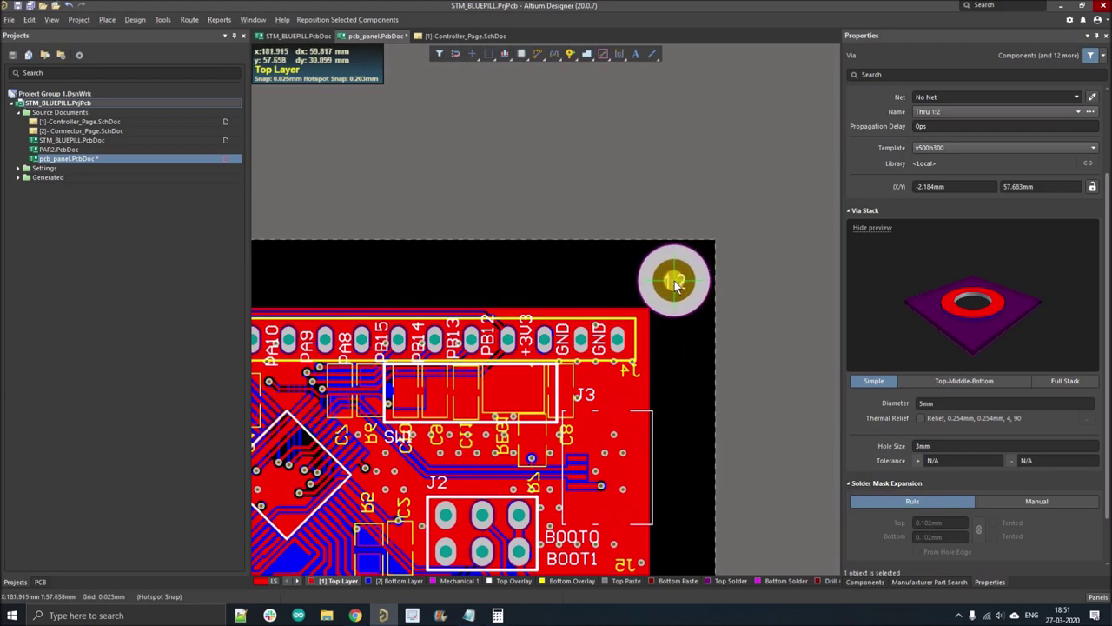
{"action": "scroll", "coordinate": [636, 305], "scroll_direction": "down", "scroll_amount": 2, "text": "ctrl"}
{"action": "scroll", "coordinate": [635, 305], "scroll_direction": "up", "scroll_amount": 2, "text": "ctrl"}
{"action": "scroll", "coordinate": [680, 260], "scroll_direction": "down", "scroll_amount": 3, "text": "ctrl"}
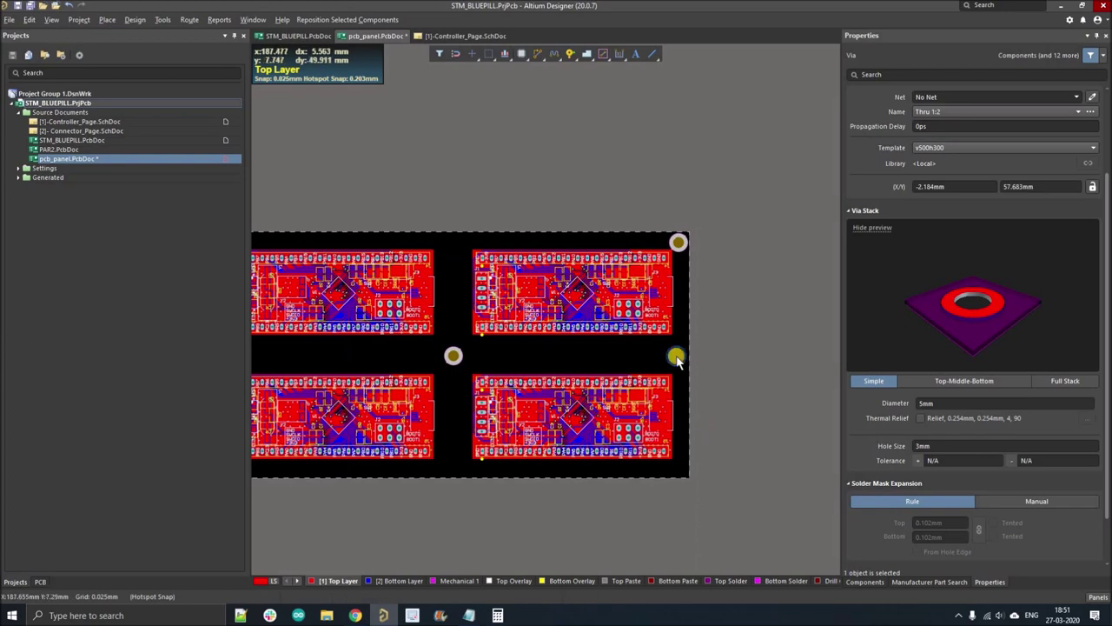
{"action": "scroll", "coordinate": [644, 363], "scroll_direction": "down", "scroll_amount": 3}
{"action": "scroll", "coordinate": [639, 358], "scroll_direction": "up", "scroll_amount": 3, "text": "ctrl"}
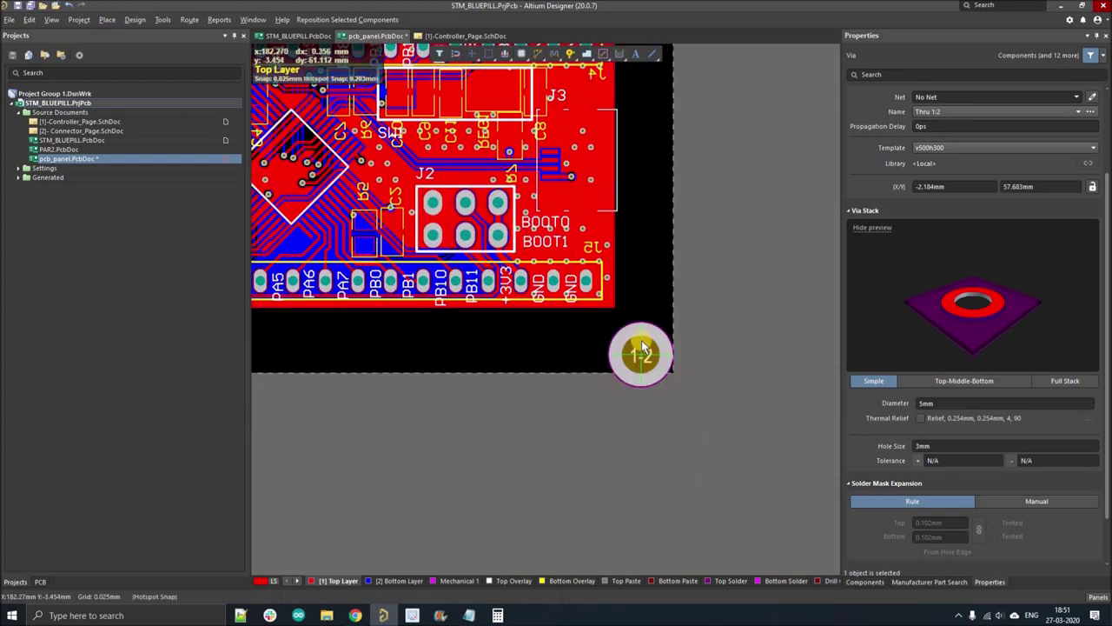
{"action": "scroll", "coordinate": [640, 355], "scroll_direction": "up", "scroll_amount": 2, "text": "ctrl"}
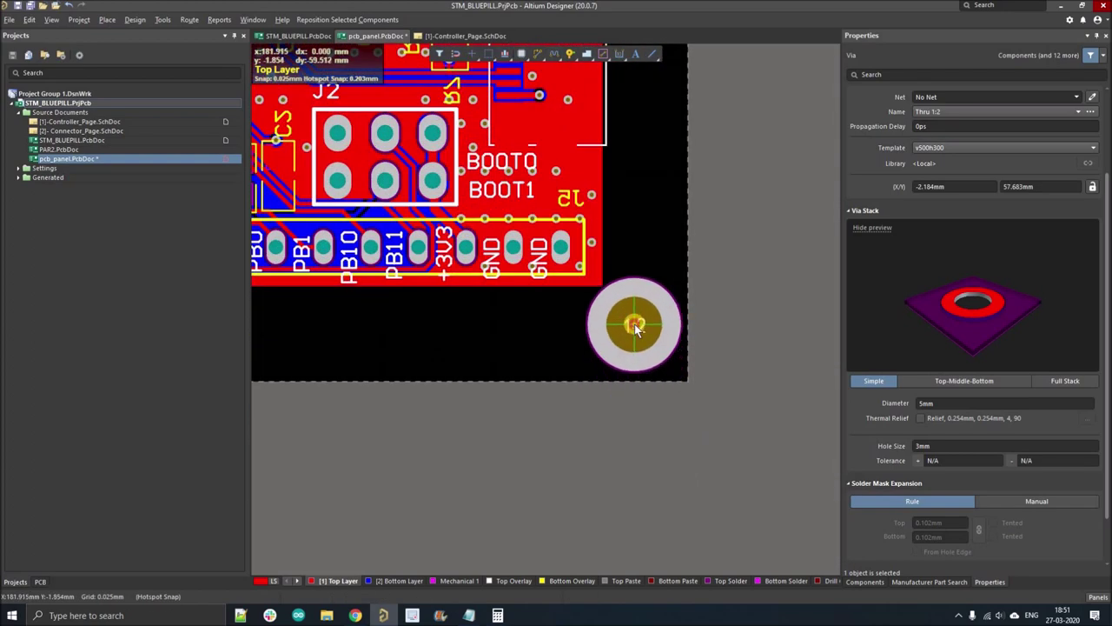
{"action": "left_click", "coordinate": [635, 326]}
{"action": "scroll", "coordinate": [661, 339], "scroll_direction": "down", "scroll_amount": 6, "text": "ctrl"}
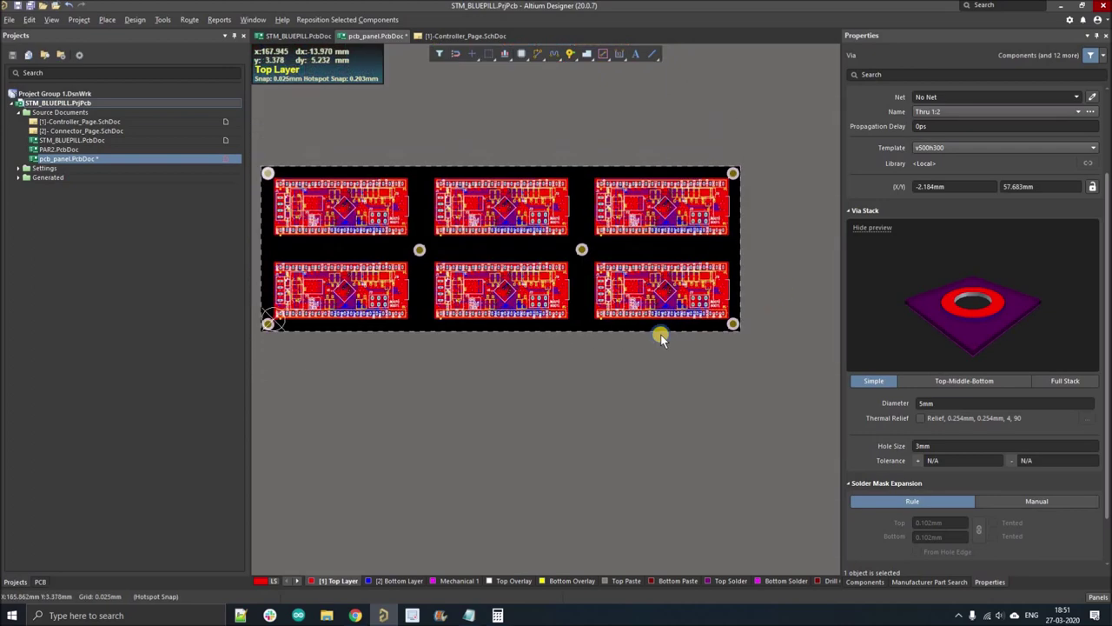
{"action": "right_click_drag", "start_coordinate": [660, 339], "coordinate": [652, 355]}
- Widen the board outline slightly to the right in board planning mode
{"action": "key", "text": "1"}
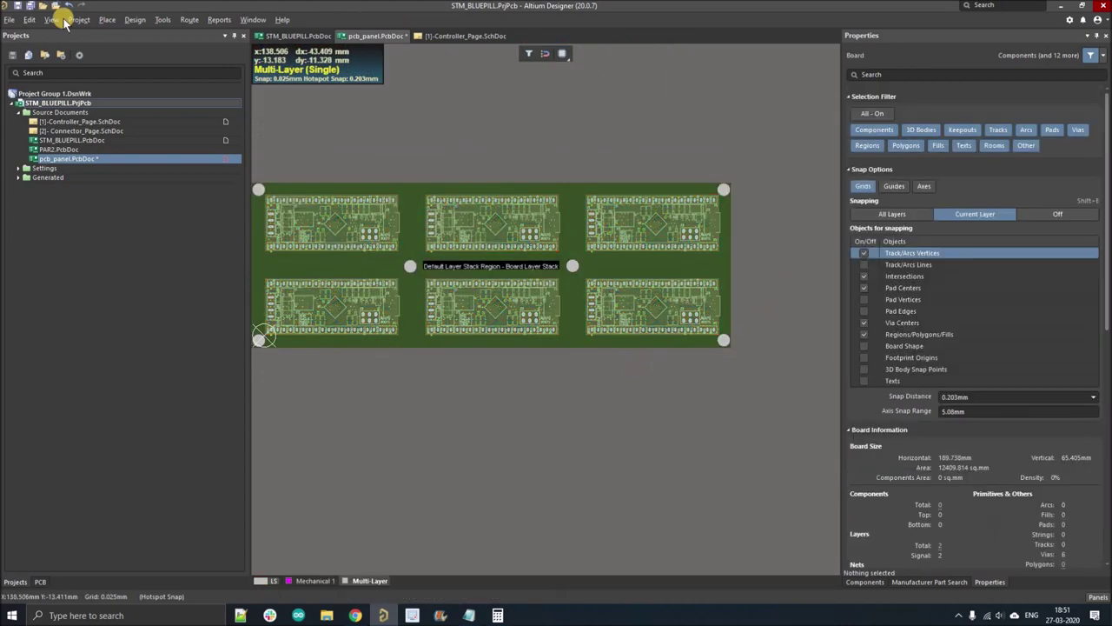
{"action": "left_click", "coordinate": [136, 28]}
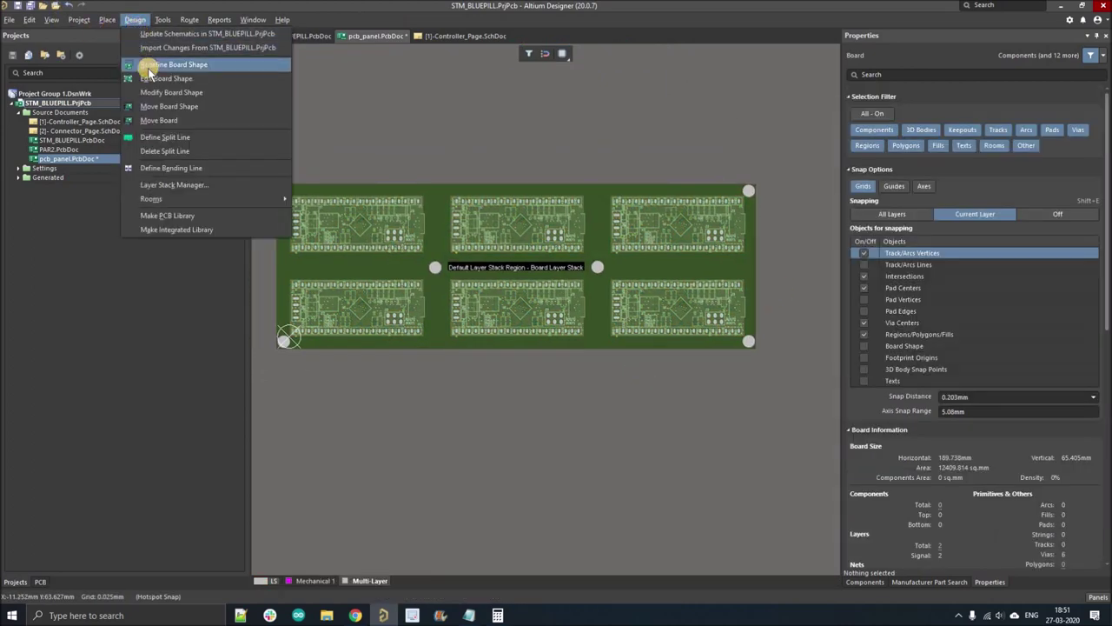
{"action": "left_click", "coordinate": [163, 78]}
{"action": "scroll", "coordinate": [765, 270], "scroll_direction": "up", "scroll_amount": 5, "text": "ctrl"}
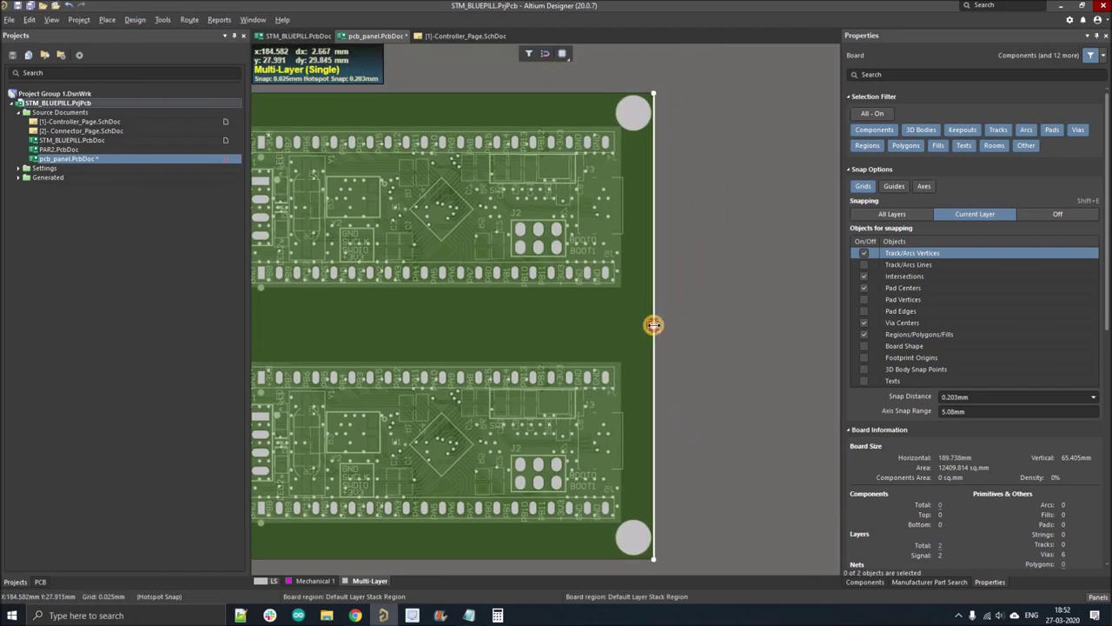
{"action": "left_click_drag", "start_coordinate": [663, 324], "coordinate": [674, 323]}
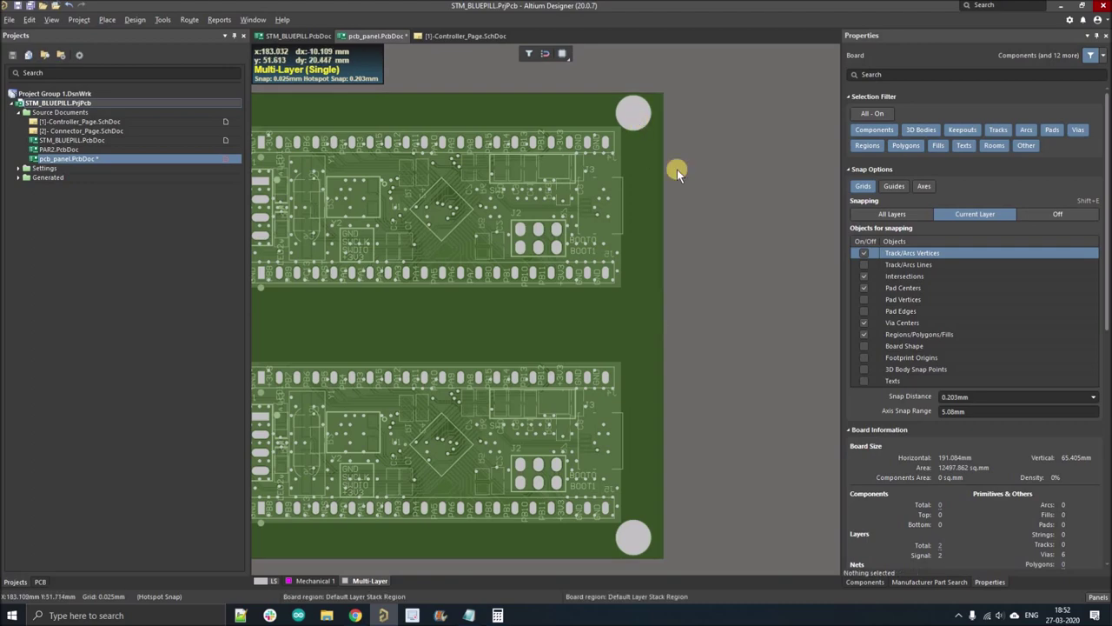
{"action": "scroll", "coordinate": [684, 180], "scroll_direction": "up", "scroll_amount": 2, "text": "ctrl"}
{"action": "key", "text": "2"}
- Drop the top-right tooling hole at the new panel corner
{"action": "scroll", "coordinate": [648, 236], "scroll_direction": "up", "scroll_amount": 3, "text": "ctrl"}
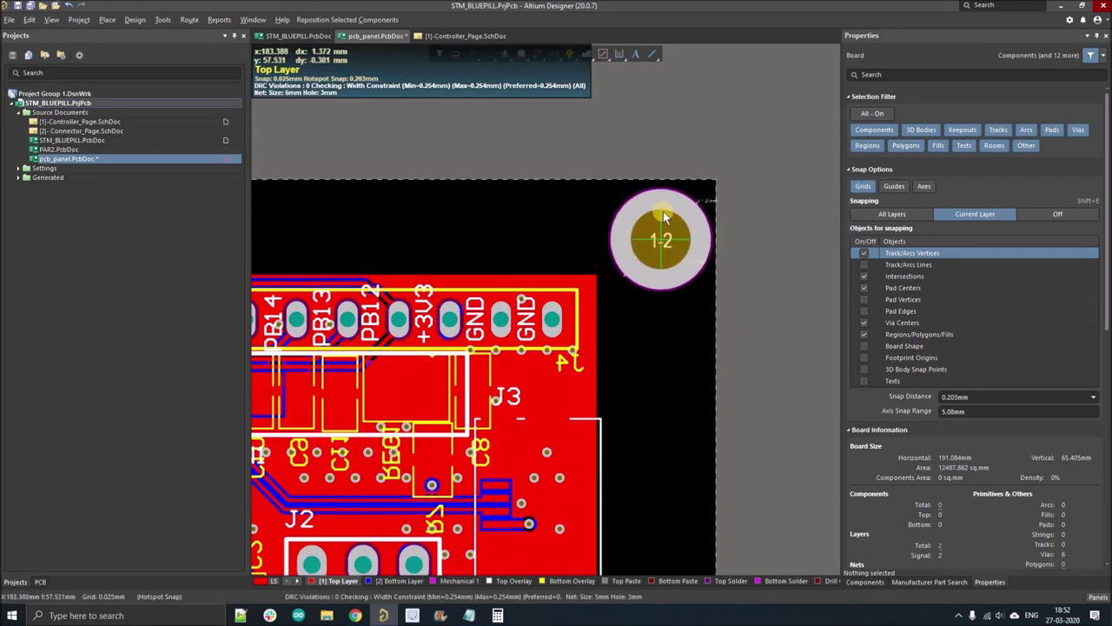
{"action": "left_click", "coordinate": [659, 242]}
{"action": "scroll", "coordinate": [660, 237], "scroll_direction": "down", "scroll_amount": 3, "text": "ctrl"}
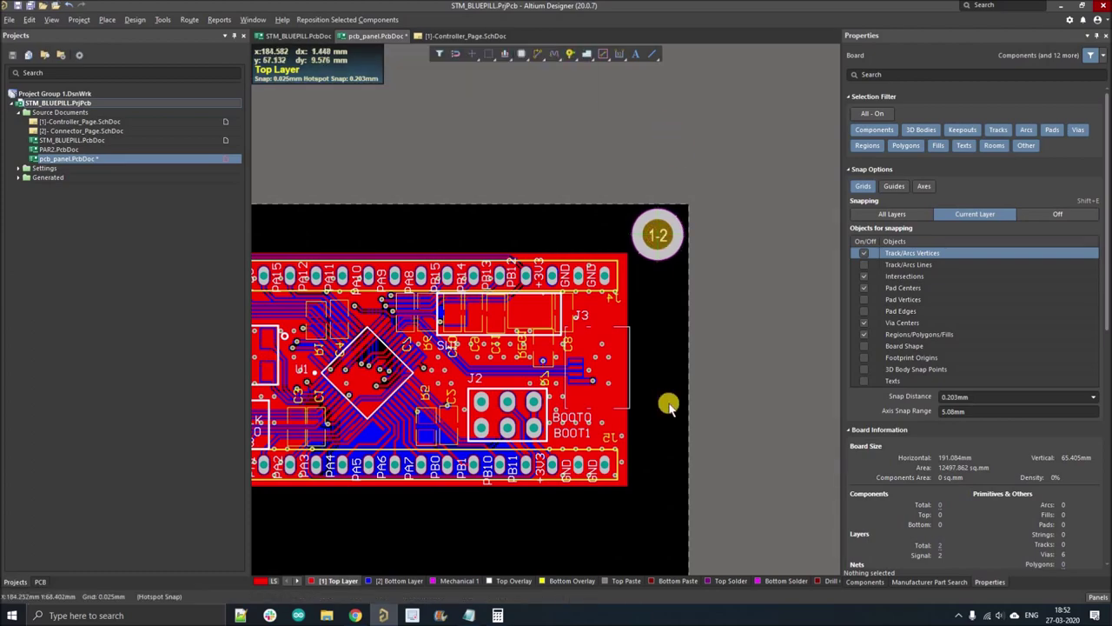
{"action": "scroll", "coordinate": [665, 400], "scroll_direction": "down", "scroll_amount": 3, "text": "ctrl"}
{"action": "scroll", "coordinate": [666, 430], "scroll_direction": "up", "scroll_amount": 5, "text": "ctrl"}
- Drag the bottom-right tooling hole to the new panel corner
{"action": "left_click_drag", "start_coordinate": [666, 404], "coordinate": [685, 398]}
{"action": "scroll", "coordinate": [726, 417], "scroll_direction": "down", "scroll_amount": 4, "text": "ctrl"}
{"action": "scroll", "coordinate": [634, 439], "scroll_direction": "down", "scroll_amount": 1, "text": "ctrl"}
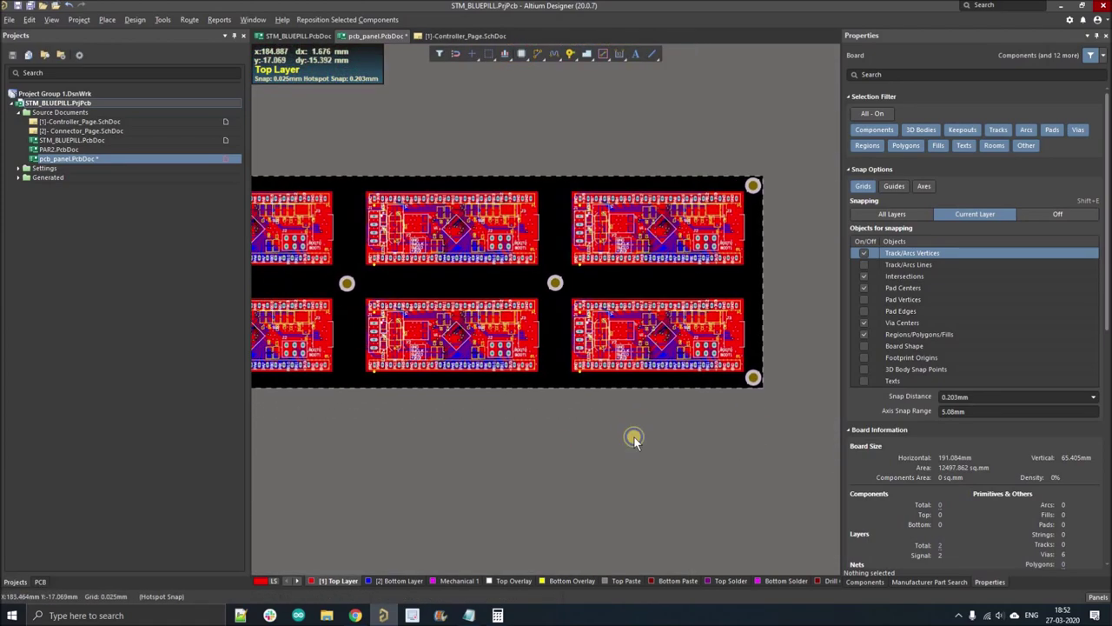
{"action": "left_click_drag", "start_coordinate": [684, 399], "coordinate": [474, 342]}
{"action": "scroll", "coordinate": [496, 373], "scroll_direction": "down", "scroll_amount": 2, "text": "ctrl"}
{"action": "scroll", "coordinate": [504, 365], "scroll_direction": "up", "scroll_amount": 3, "text": "ctrl"}
{"action": "scroll", "coordinate": [421, 308], "scroll_direction": "up", "scroll_amount": 1, "text": "ctrl"}
{"action": "left_click_drag", "start_coordinate": [423, 309], "coordinate": [423, 302]}
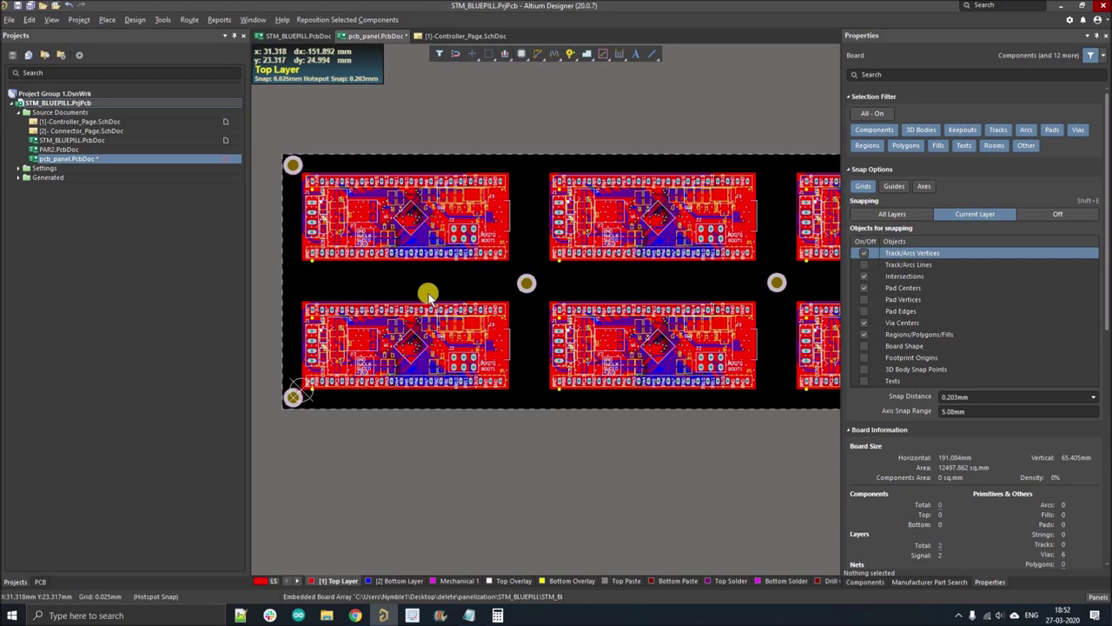
{"action": "scroll", "coordinate": [416, 296], "scroll_direction": "down", "scroll_amount": 1, "text": "ctrl"}
{"action": "left_click_drag", "start_coordinate": [417, 297], "coordinate": [520, 310]}
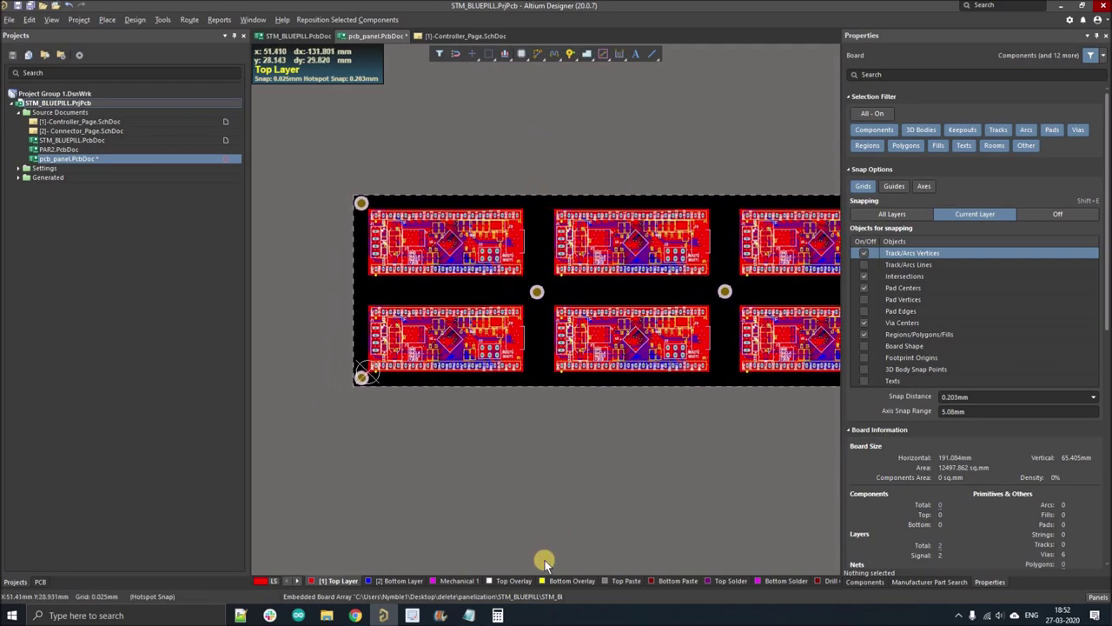
- Make Mechanical 1 the active layer and set the snap grid to 1 mm
{"action": "left_click", "coordinate": [448, 581]}
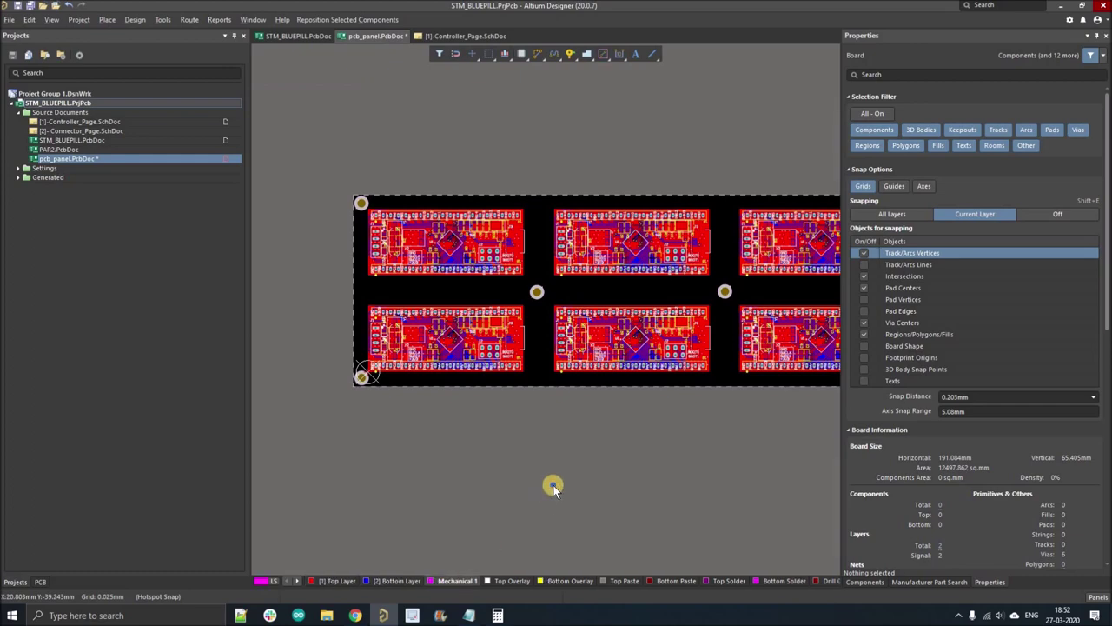
{"action": "left_click", "coordinate": [652, 53]}
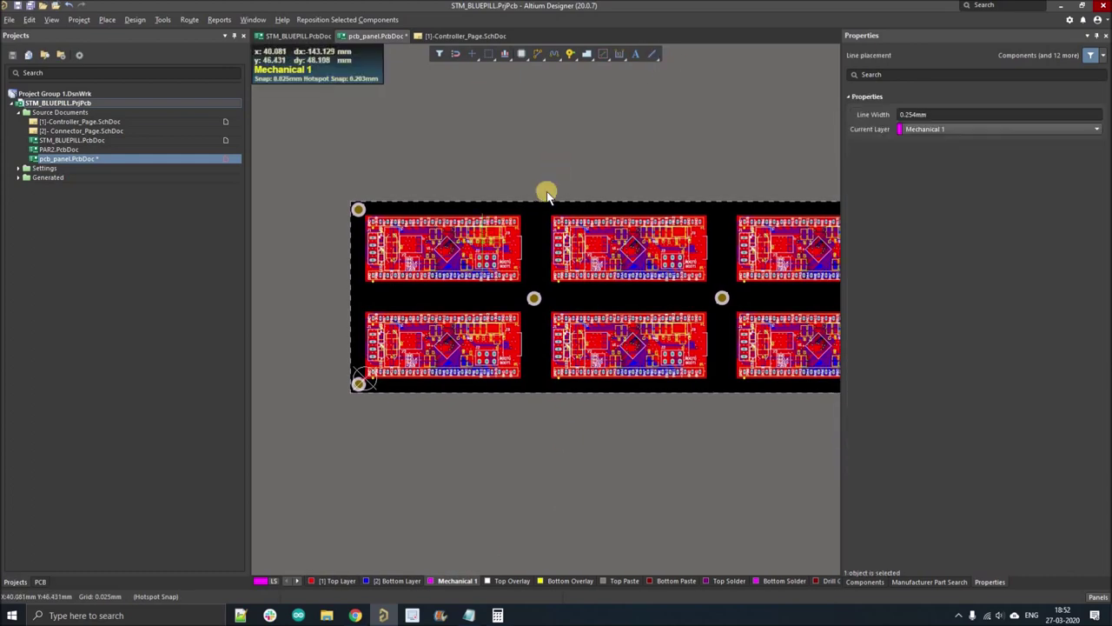
{"action": "scroll", "coordinate": [578, 134], "scroll_direction": "up", "scroll_amount": 6, "text": "ctrl"}
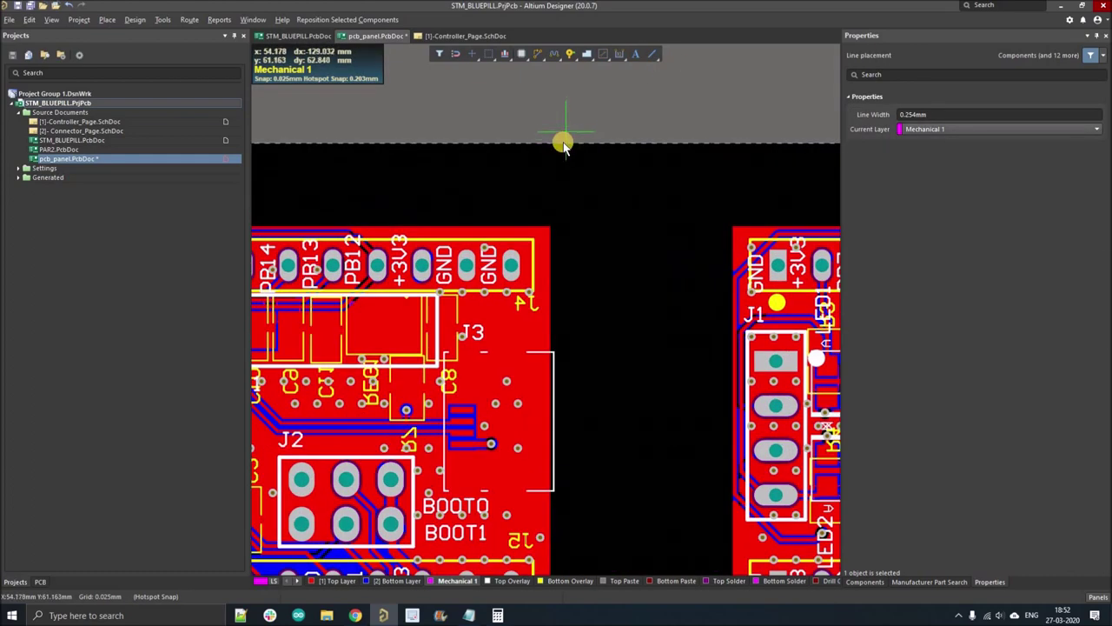
{"action": "scroll", "coordinate": [579, 193], "scroll_direction": "down", "scroll_amount": 5, "text": "ctrl"}
{"action": "key", "text": "Escape"}
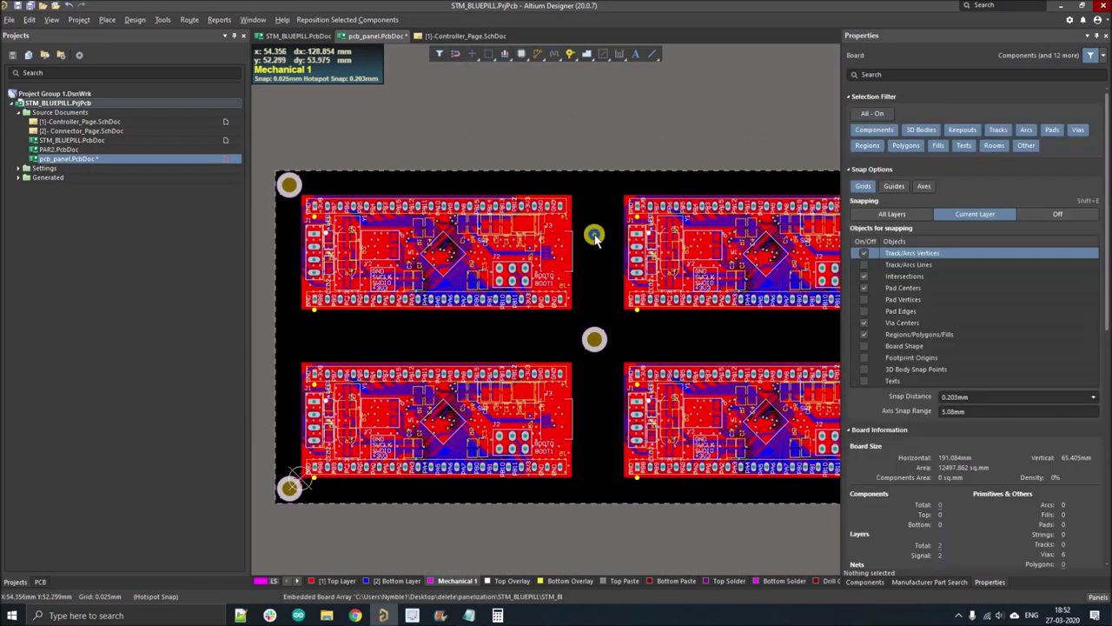
{"action": "key", "text": "g"}
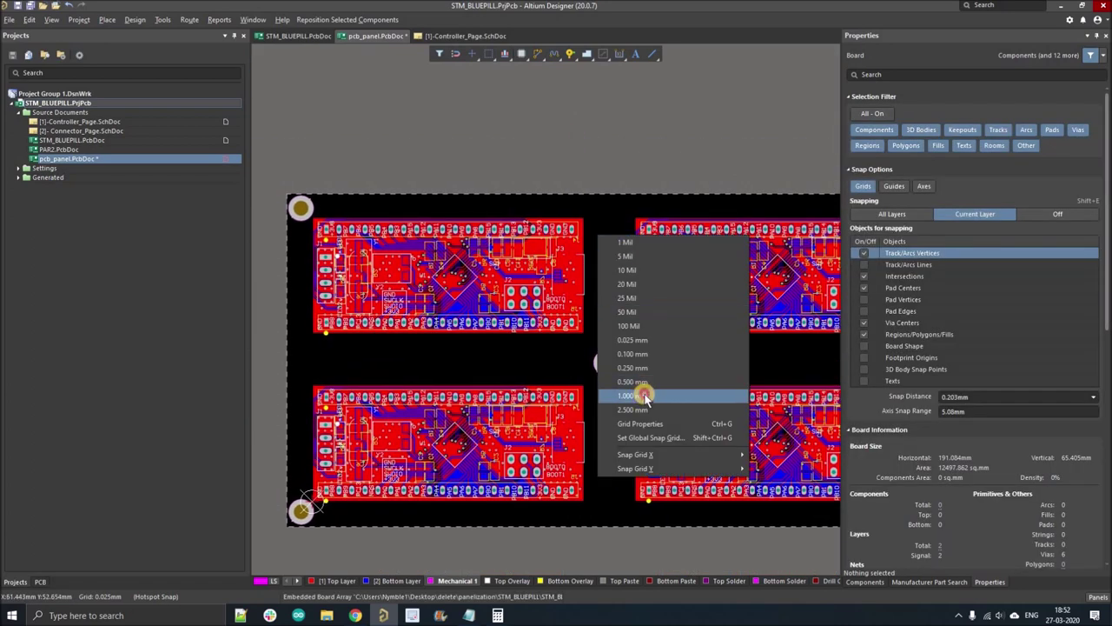
{"action": "key", "text": "Return"}
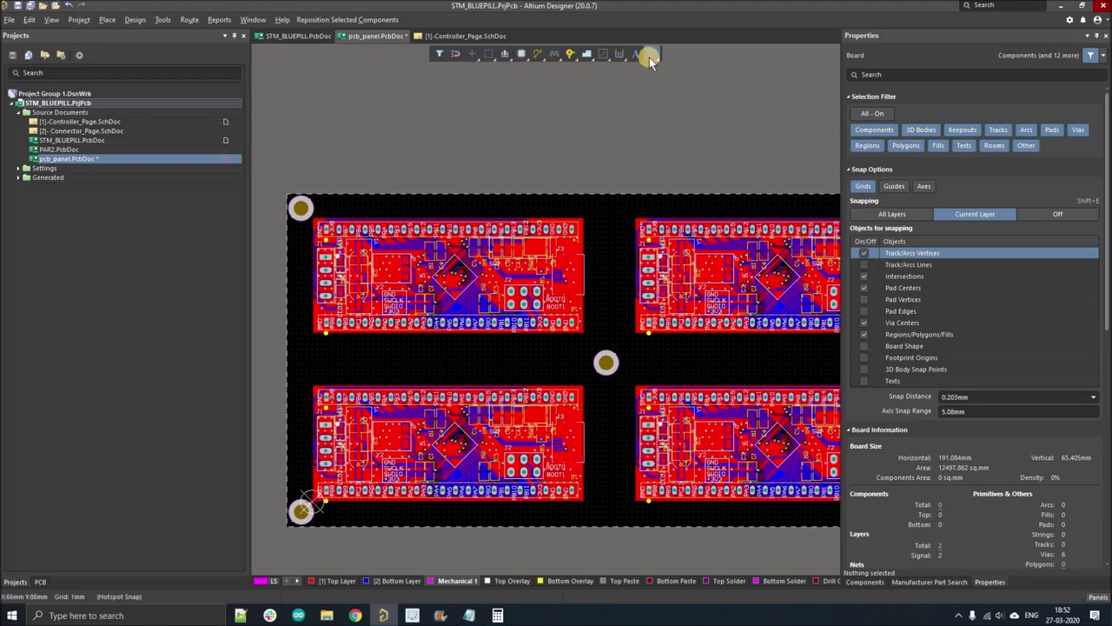
- Draw two vertical Mechanical 1 lines spanning the full panel height in the first column gap
{"action": "left_click", "coordinate": [650, 54]}
{"action": "scroll", "coordinate": [571, 187], "scroll_direction": "up", "scroll_amount": 3, "text": "ctrl"}
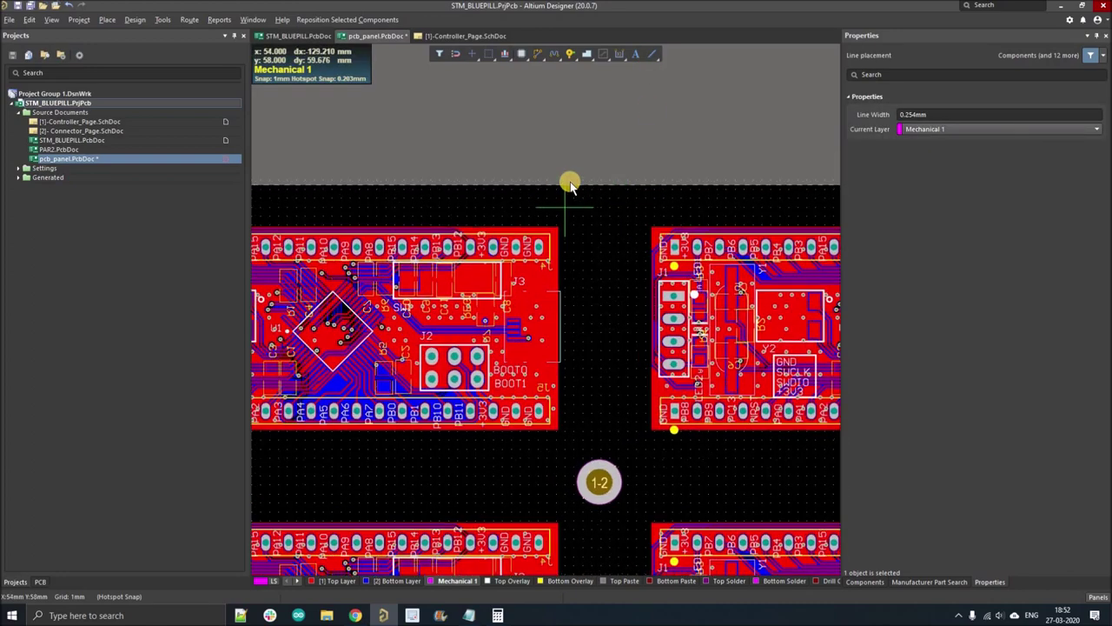
{"action": "scroll", "coordinate": [569, 183], "scroll_direction": "up", "scroll_amount": 2, "text": "ctrl"}
{"action": "left_click", "coordinate": [559, 170]}
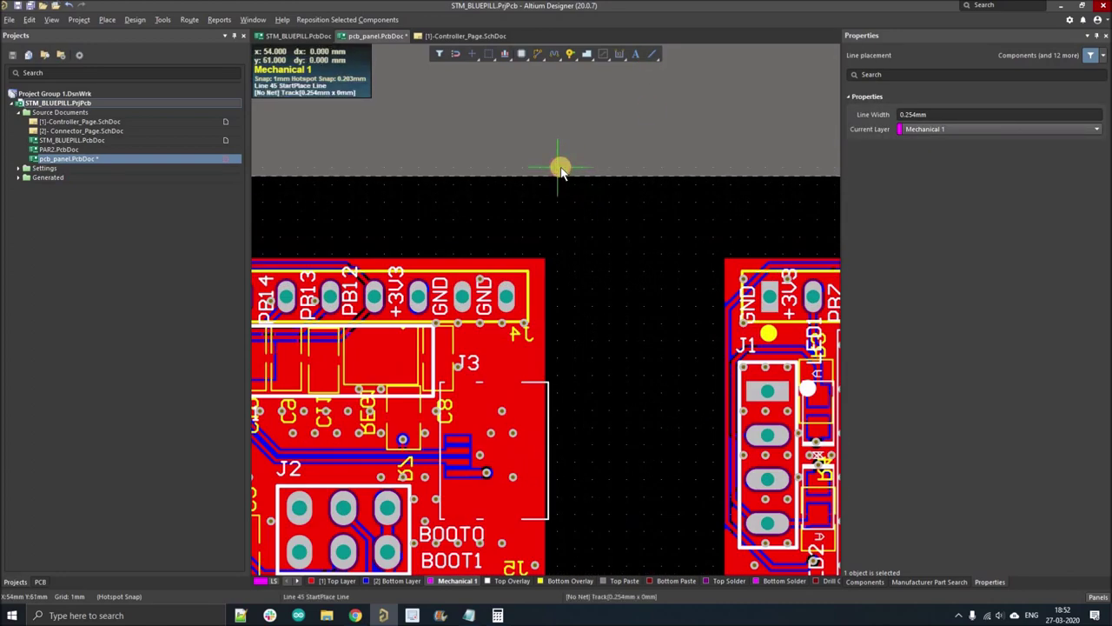
{"action": "scroll", "coordinate": [561, 174], "scroll_direction": "down", "scroll_amount": 5, "text": "ctrl"}
{"action": "scroll", "coordinate": [563, 387], "scroll_direction": "up", "scroll_amount": 2, "text": "ctrl"}
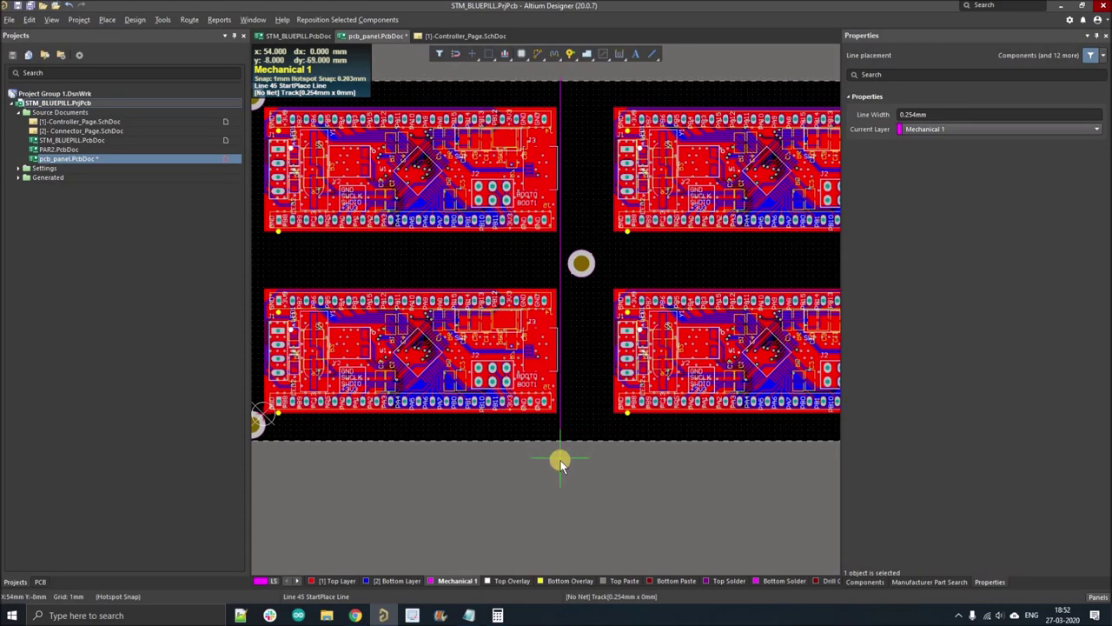
{"action": "left_click", "coordinate": [621, 481]}
{"action": "right_click", "coordinate": [621, 481]}
{"action": "scroll", "coordinate": [633, 217], "scroll_direction": "down", "scroll_amount": 2, "text": "ctrl"}
{"action": "scroll", "coordinate": [631, 198], "scroll_direction": "up", "scroll_amount": 3, "text": "ctrl"}
{"action": "scroll", "coordinate": [630, 194], "scroll_direction": "up", "scroll_amount": 2, "text": "ctrl"}
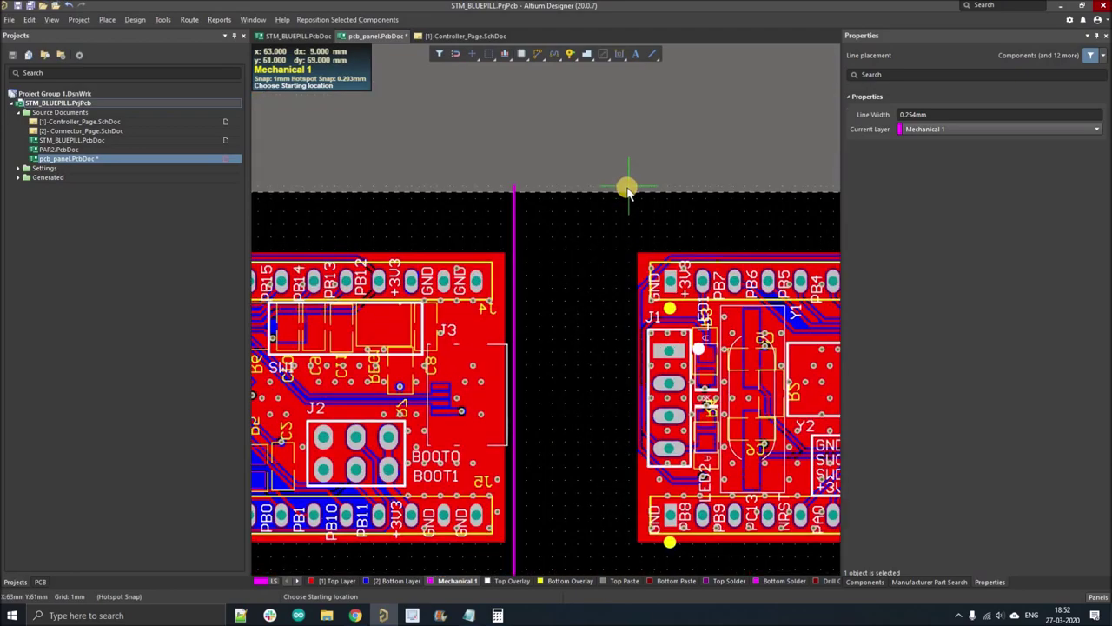
{"action": "left_click", "coordinate": [628, 190]}
{"action": "scroll", "coordinate": [625, 192], "scroll_direction": "down", "scroll_amount": 3, "text": "ctrl"}
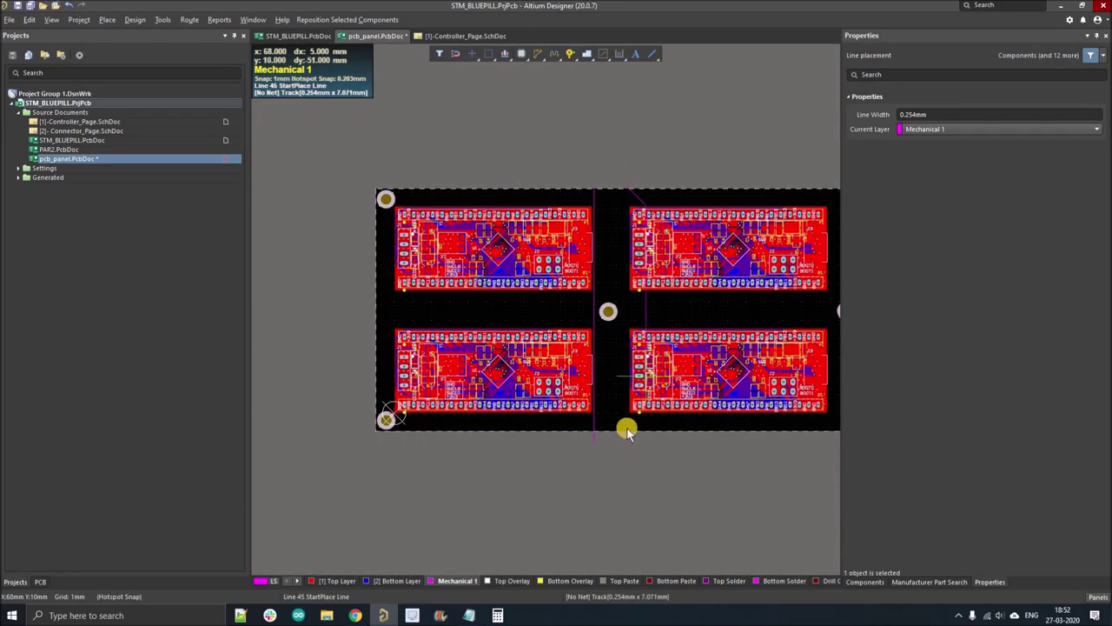
{"action": "scroll", "coordinate": [626, 432], "scroll_direction": "up", "scroll_amount": 2, "text": "ctrl"}
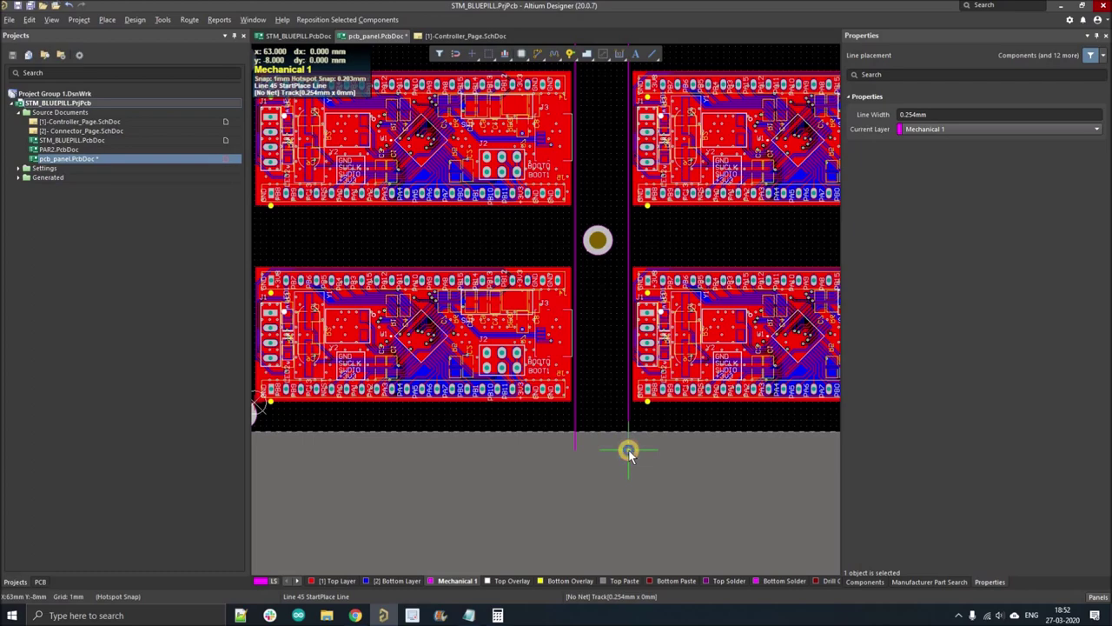
{"action": "left_click", "coordinate": [532, 453]}
{"action": "right_click", "coordinate": [532, 453]}
- Draw two more vertical lines top to bottom through the second column gap
{"action": "scroll", "coordinate": [532, 453], "scroll_direction": "down", "scroll_amount": 2, "text": "ctrl"}
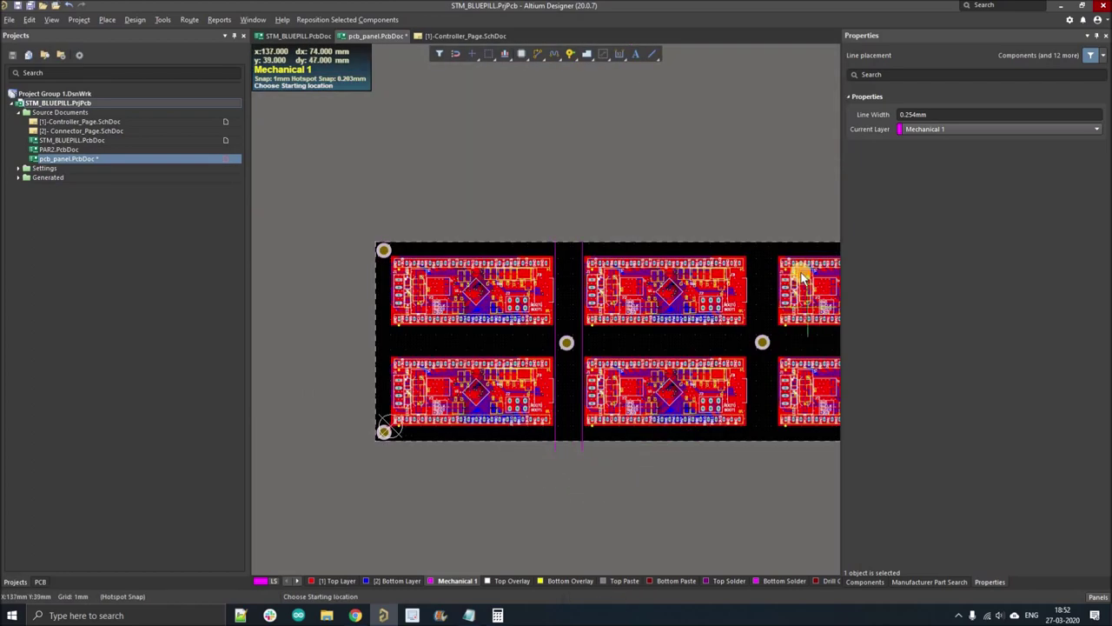
{"action": "scroll", "coordinate": [706, 235], "scroll_direction": "up", "scroll_amount": 4, "text": "ctrl"}
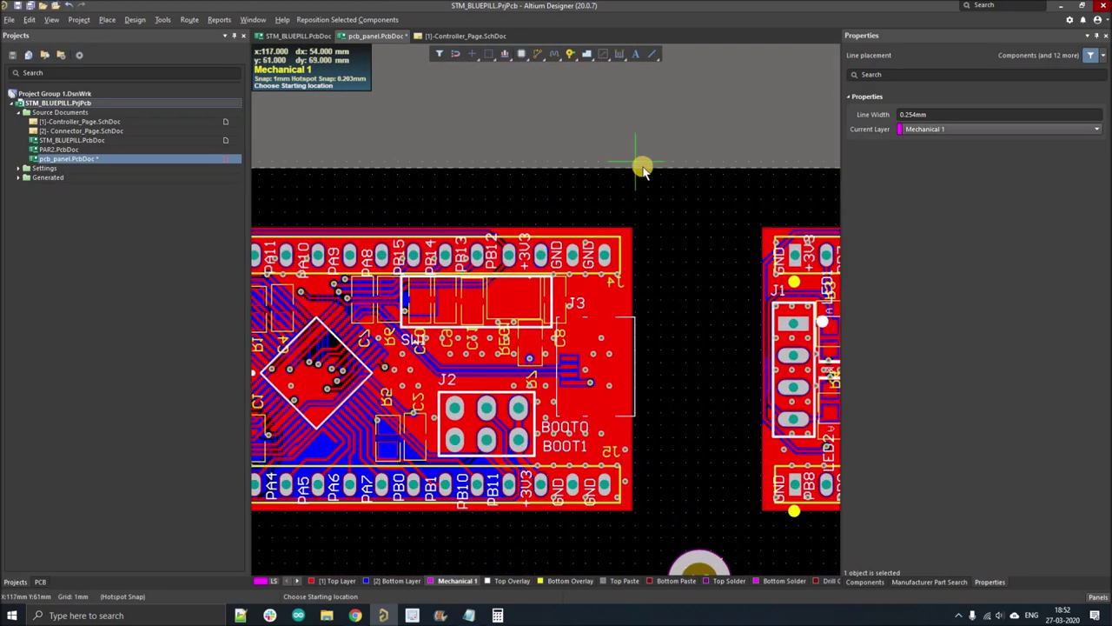
{"action": "left_click", "coordinate": [641, 167]}
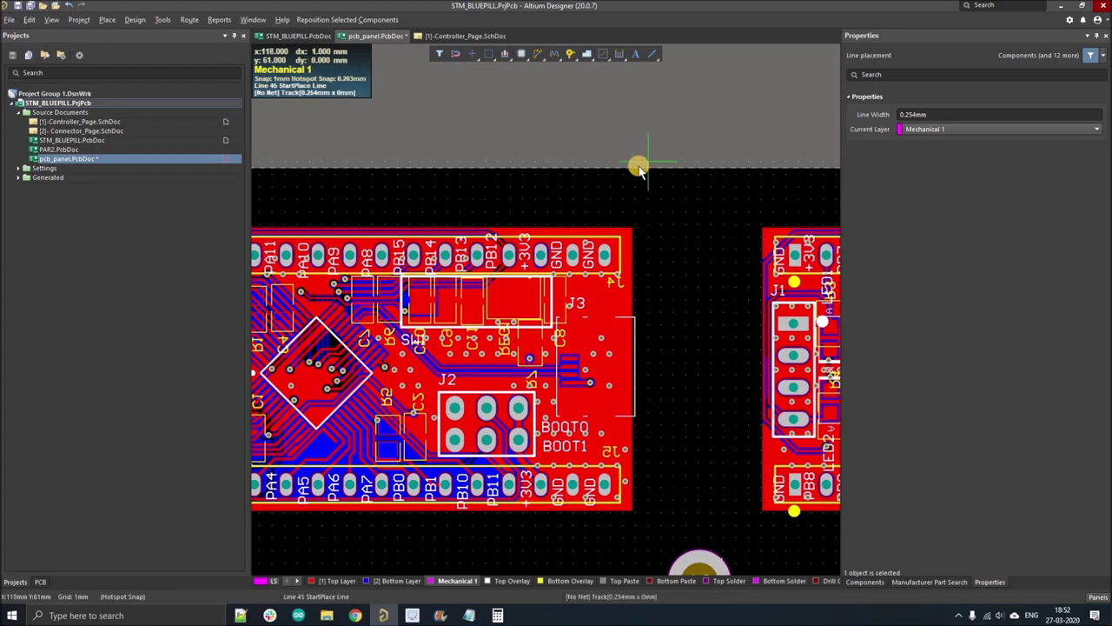
{"action": "scroll", "coordinate": [639, 168], "scroll_direction": "down", "scroll_amount": 4, "text": "ctrl"}
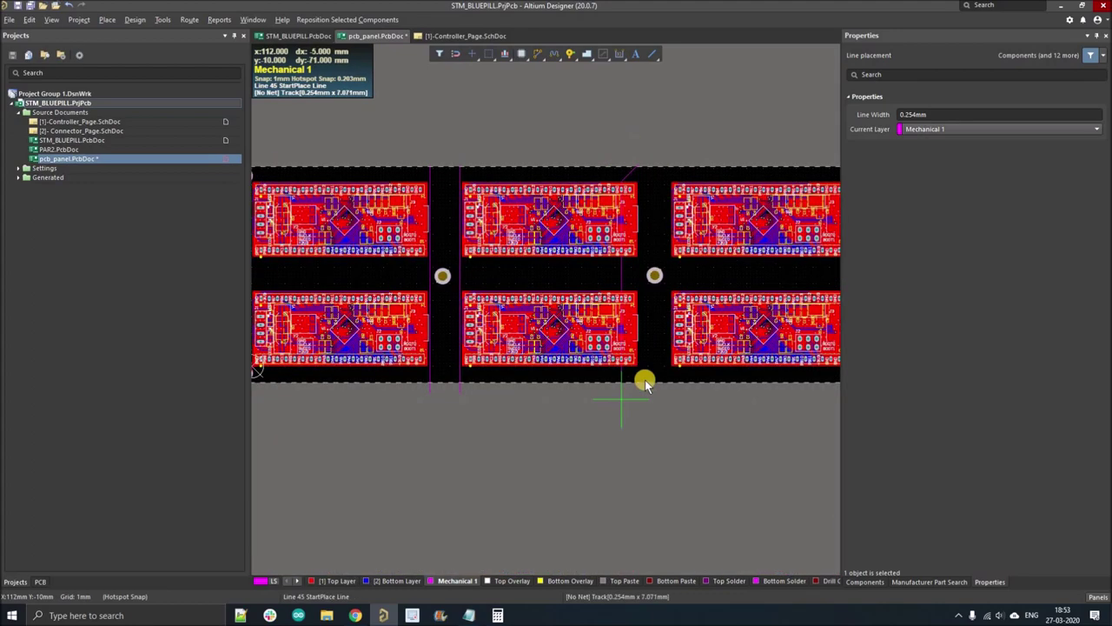
{"action": "scroll", "coordinate": [645, 380], "scroll_direction": "up", "scroll_amount": 2, "text": "ctrl"}
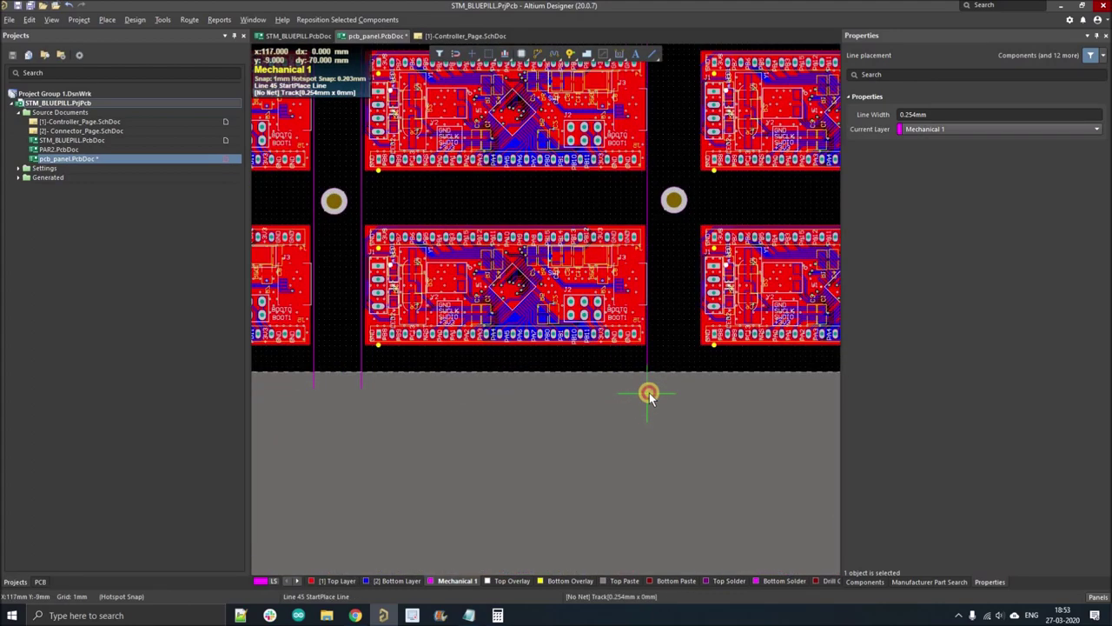
{"action": "left_click", "coordinate": [706, 396]}
{"action": "right_click", "coordinate": [665, 452]}
{"action": "scroll", "coordinate": [666, 451], "scroll_direction": "down", "scroll_amount": 1, "text": "ctrl"}
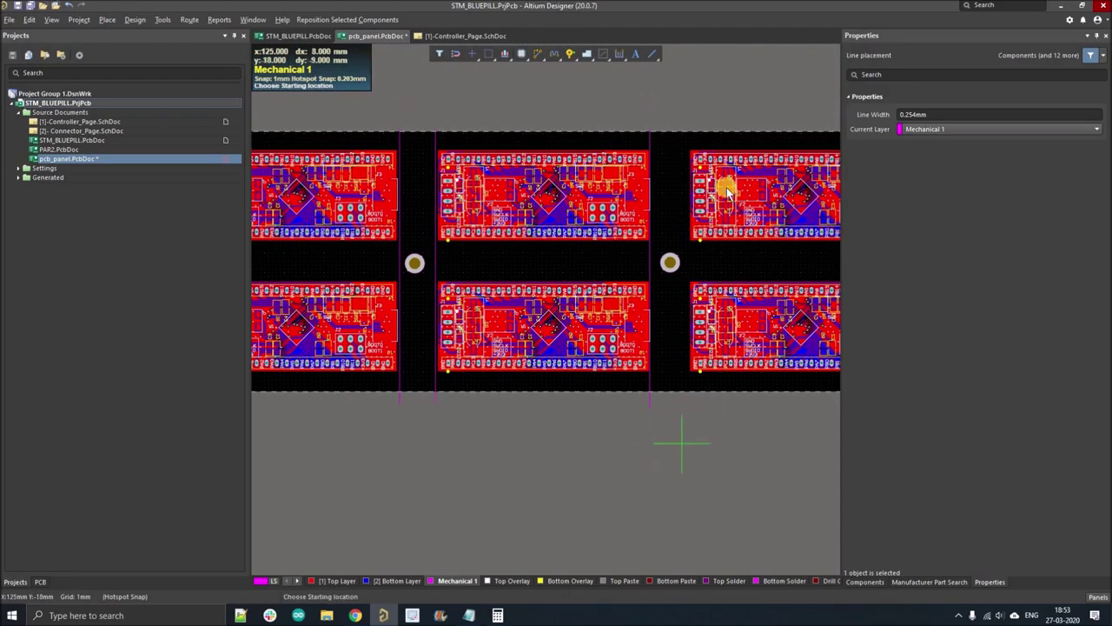
{"action": "scroll", "coordinate": [670, 120], "scroll_direction": "up", "scroll_amount": 4, "text": "ctrl"}
{"action": "left_click", "coordinate": [640, 116]}
{"action": "scroll", "coordinate": [640, 111], "scroll_direction": "down", "scroll_amount": 3, "text": "ctrl"}
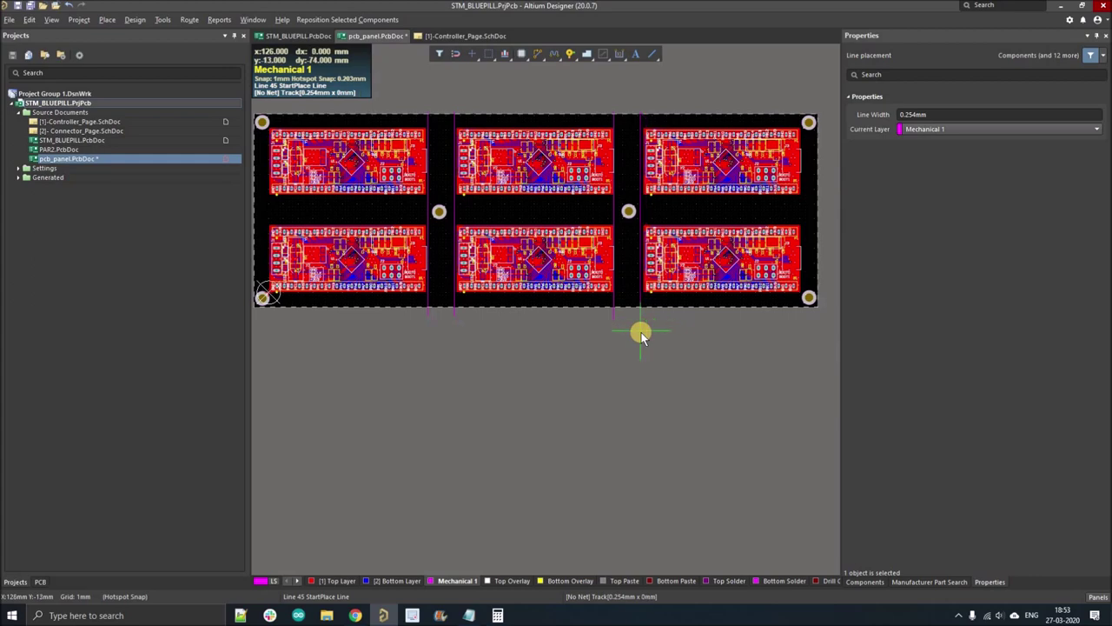
{"action": "scroll", "coordinate": [641, 333], "scroll_direction": "up", "scroll_amount": 1, "text": "ctrl"}
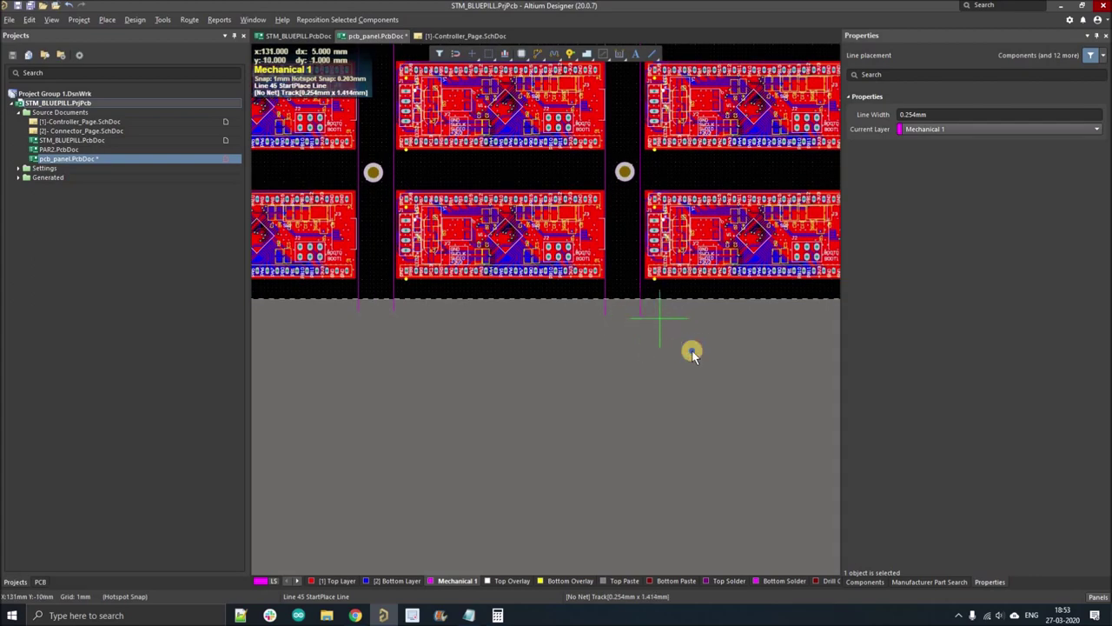
{"action": "right_click", "coordinate": [678, 329]}
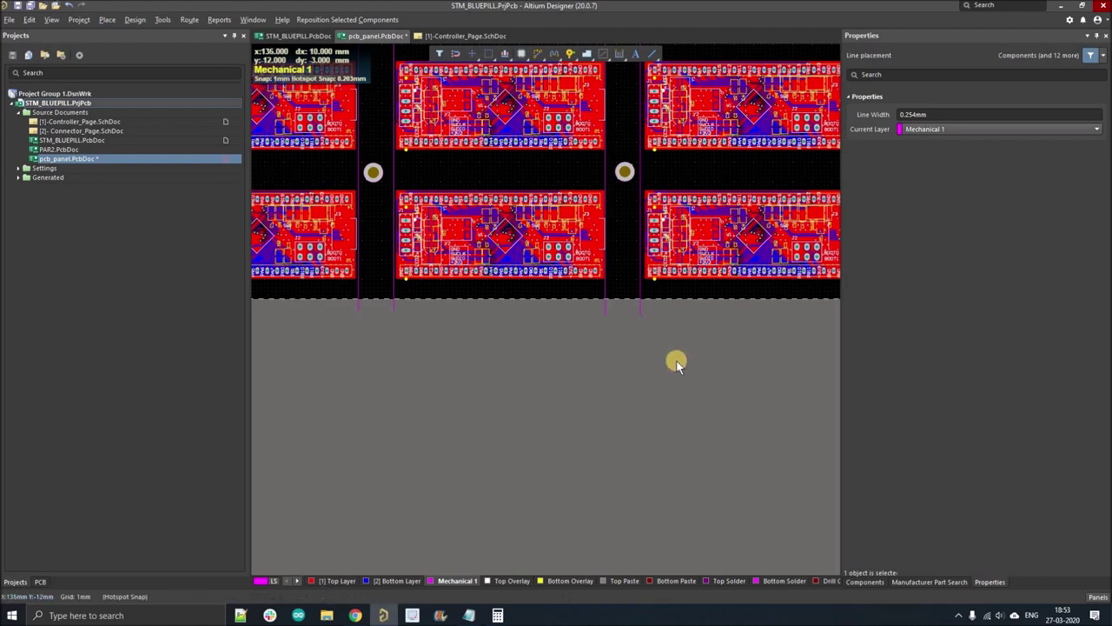
{"action": "right_click", "coordinate": [687, 352]}
{"action": "scroll", "coordinate": [670, 392], "scroll_direction": "down", "scroll_amount": 3, "text": "ctrl"}
{"action": "scroll", "coordinate": [467, 278], "scroll_direction": "up", "scroll_amount": 4, "text": "ctrl"}
{"action": "scroll", "coordinate": [441, 306], "scroll_direction": "up", "scroll_amount": 2, "text": "ctrl"}
- Widen the board outline by dragging its left edge outward in Board Planning Mode
{"action": "key", "text": "p"}
{"action": "key", "text": "l"}
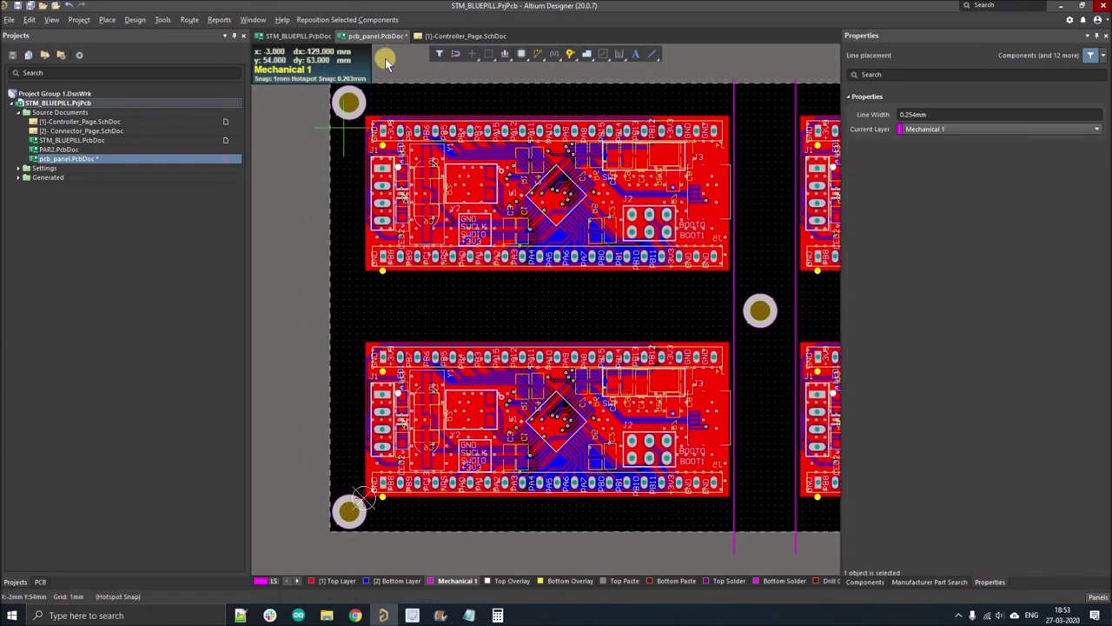
{"action": "scroll", "coordinate": [385, 59], "scroll_direction": "up", "scroll_amount": 5, "text": "ctrl"}
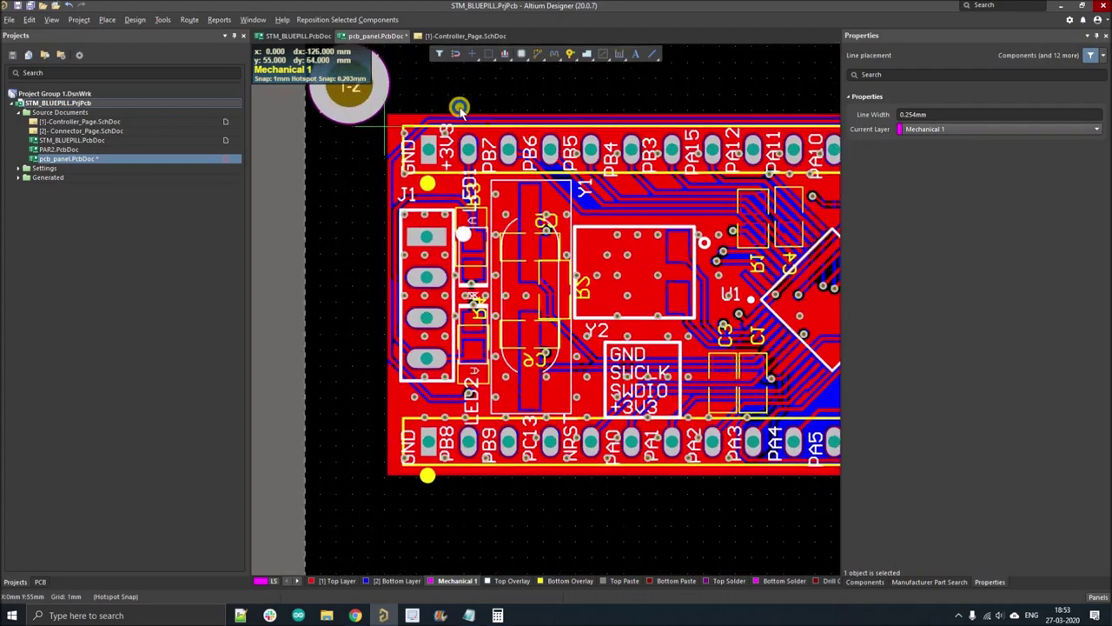
{"action": "right_click", "coordinate": [532, 182]}
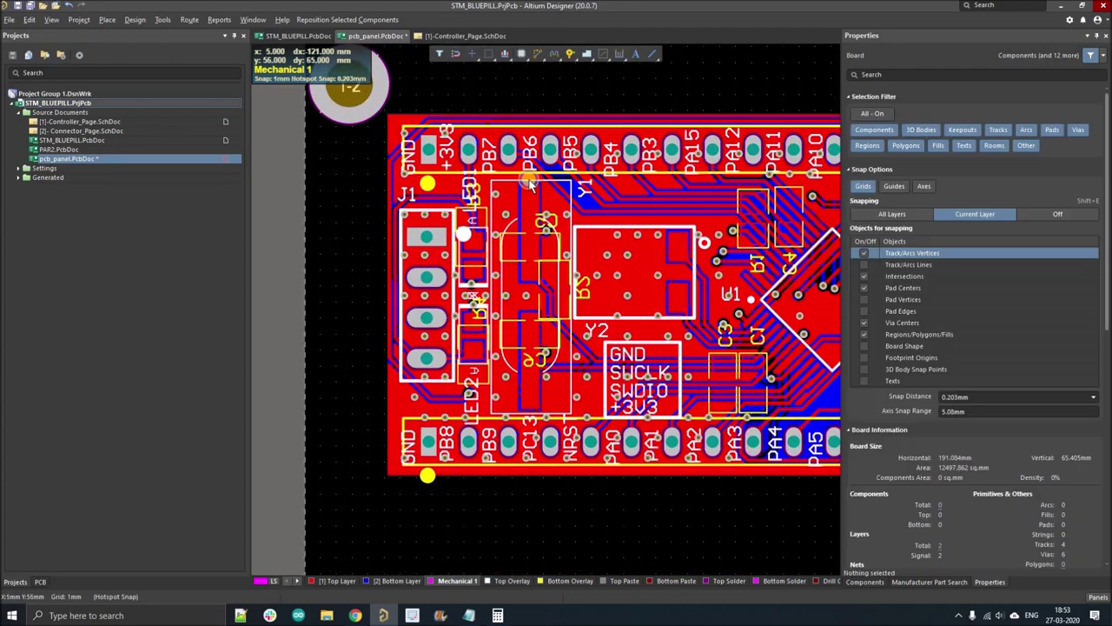
{"action": "scroll", "coordinate": [432, 155], "scroll_direction": "up", "scroll_amount": 2}
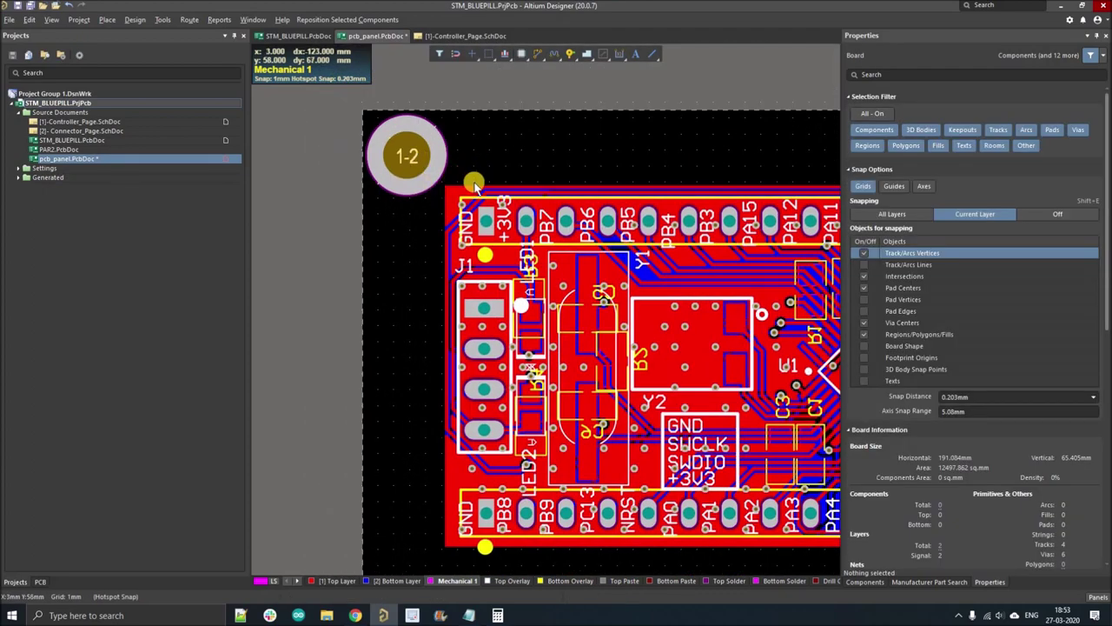
{"action": "scroll", "coordinate": [460, 178], "scroll_direction": "down", "scroll_amount": 2, "text": "ctrl"}
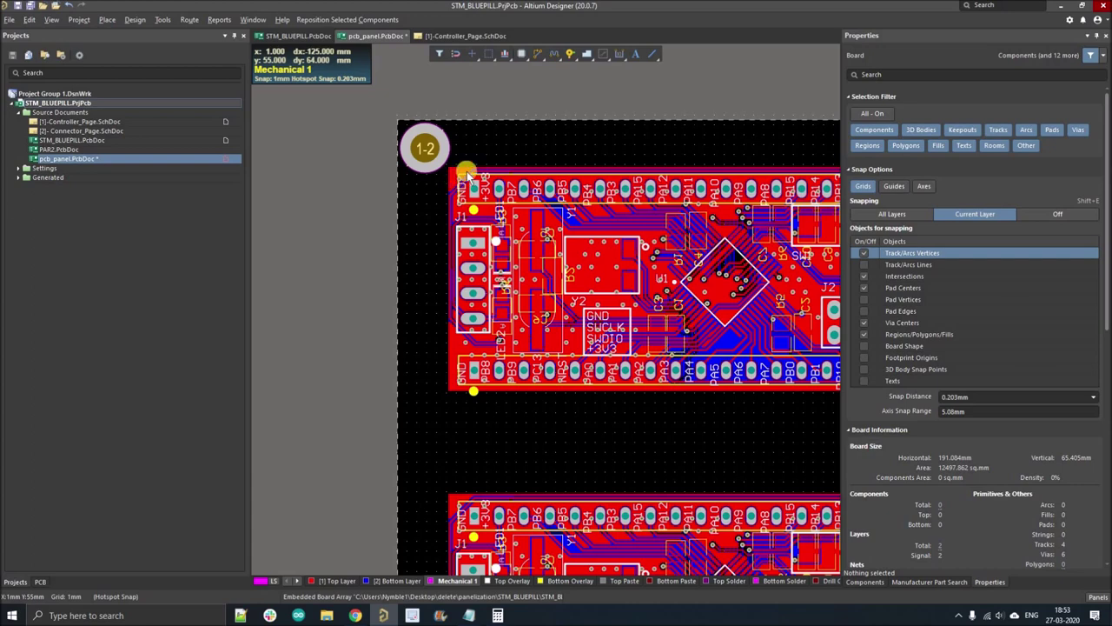
{"action": "scroll", "coordinate": [500, 152], "scroll_direction": "down", "scroll_amount": 2, "text": "ctrl"}
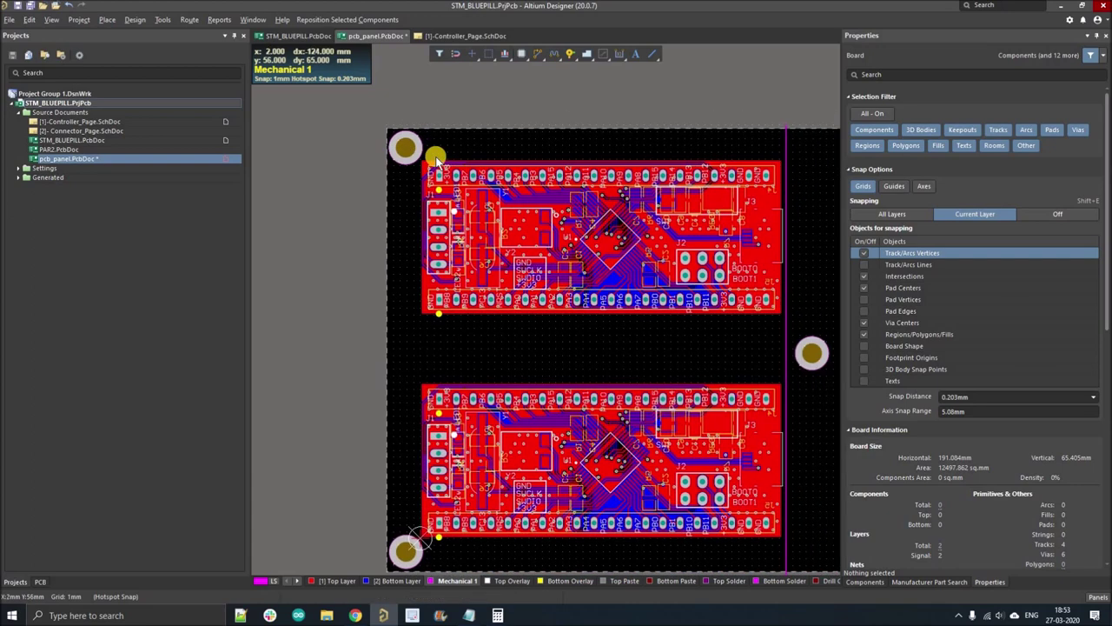
{"action": "key", "text": "1"}
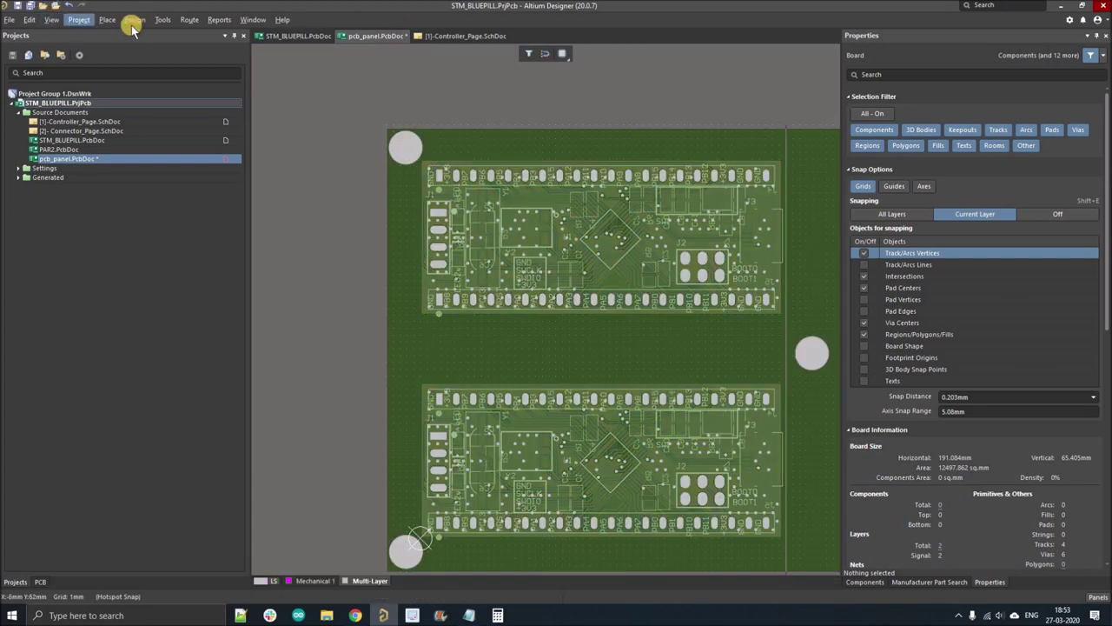
{"action": "left_click", "coordinate": [157, 81]}
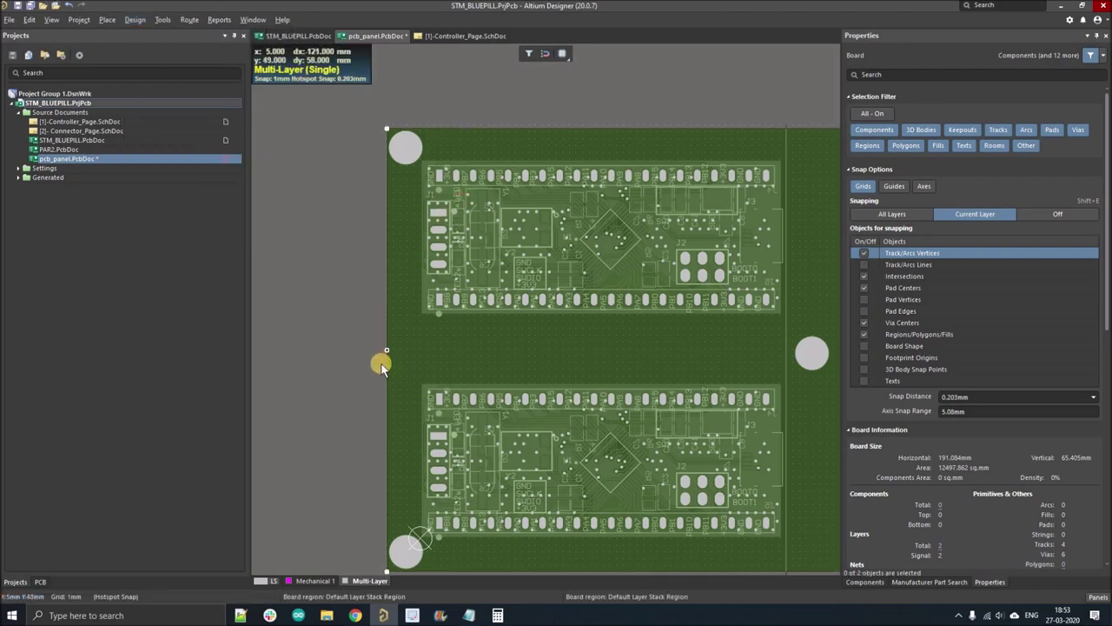
{"action": "left_click_drag", "start_coordinate": [385, 348], "coordinate": [380, 350]}
{"action": "key", "text": "2"}
- Shift the lower-left mounting hole leftward to suit the wider outline
{"action": "scroll", "coordinate": [418, 103], "scroll_direction": "up", "scroll_amount": 5, "text": "ctrl"}
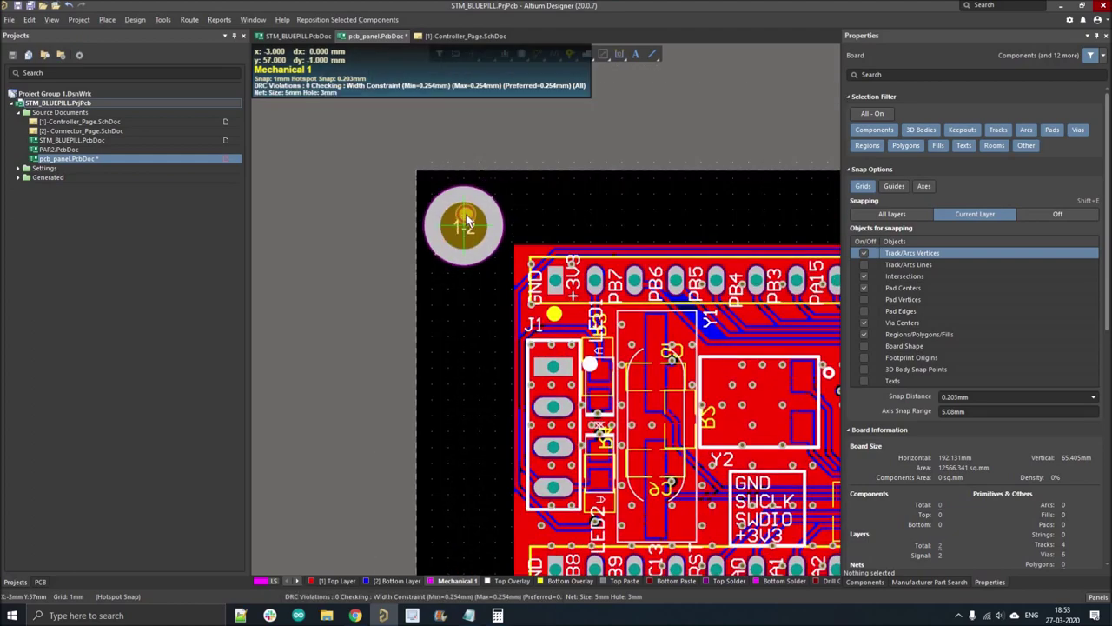
{"action": "scroll", "coordinate": [457, 342], "scroll_direction": "down", "scroll_amount": 5, "text": "ctrl"}
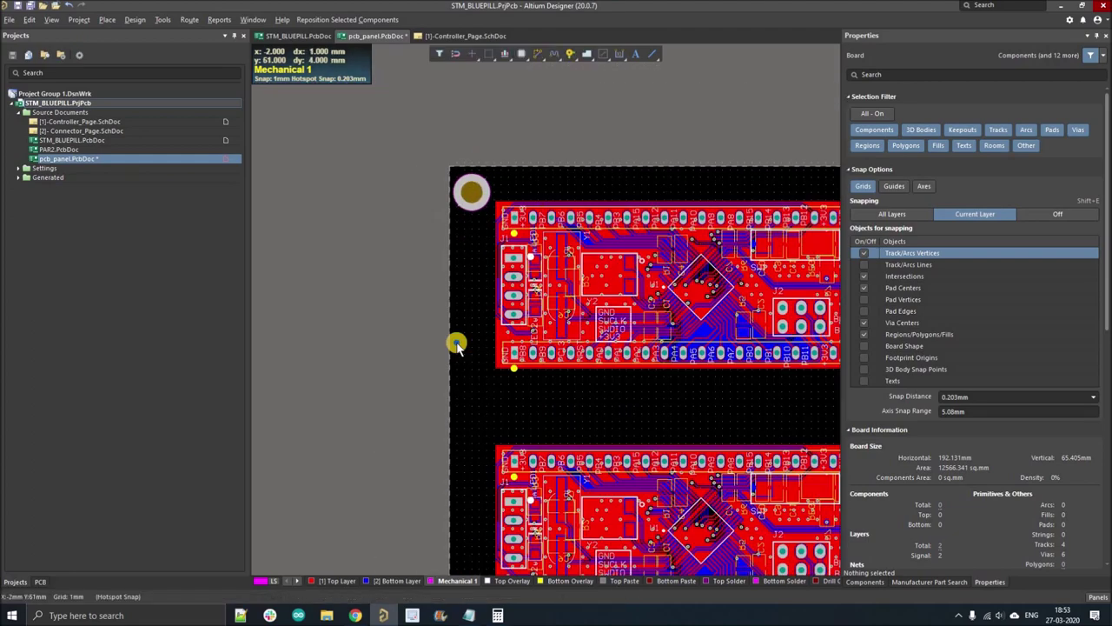
{"action": "scroll", "coordinate": [511, 272], "scroll_direction": "up", "scroll_amount": 5, "text": "ctrl"}
{"action": "left_click", "coordinate": [513, 279]}
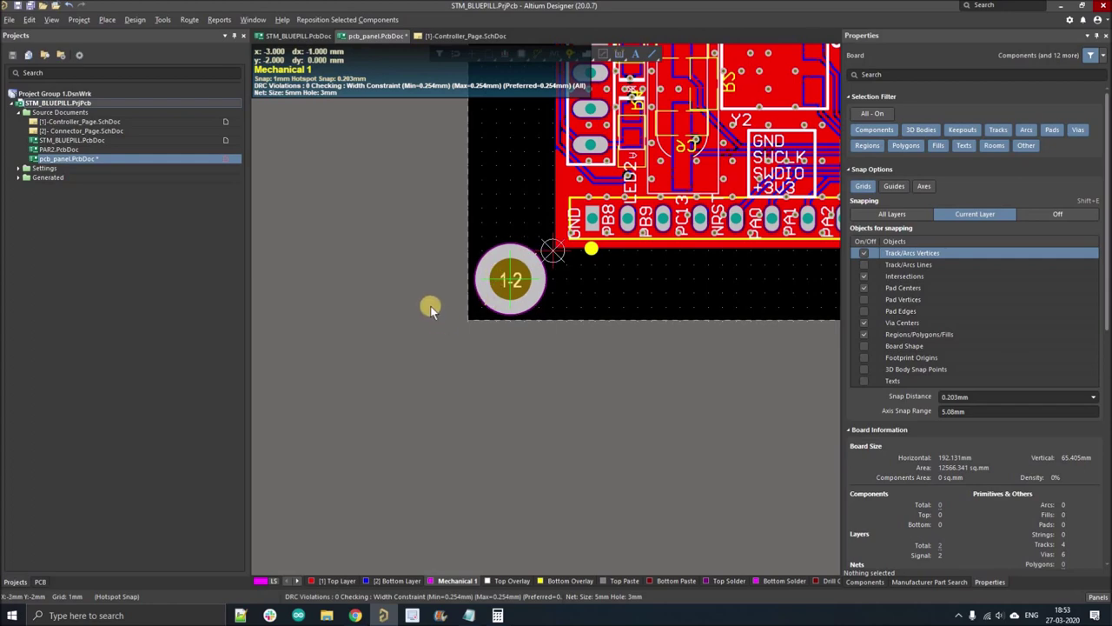
{"action": "scroll", "coordinate": [430, 305], "scroll_direction": "down", "scroll_amount": 5, "text": "ctrl"}
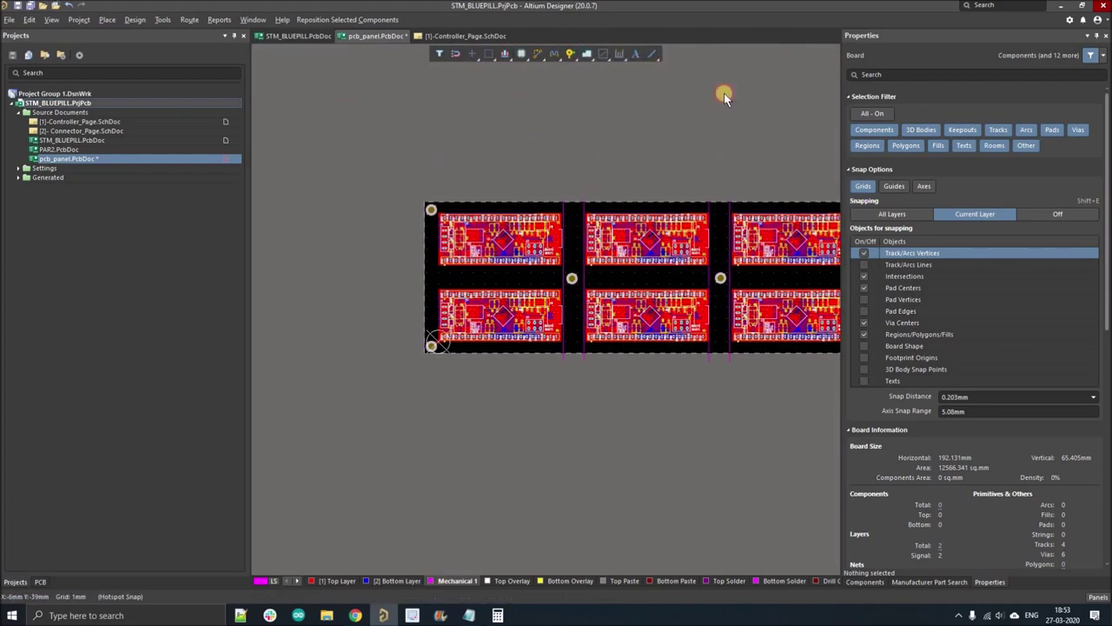
- Draw a Mechanical 1 cut line down the boards' left edge, top to bottom
{"action": "left_click", "coordinate": [645, 71]}
{"action": "scroll", "coordinate": [402, 254], "scroll_direction": "up", "scroll_amount": 3, "text": "ctrl"}
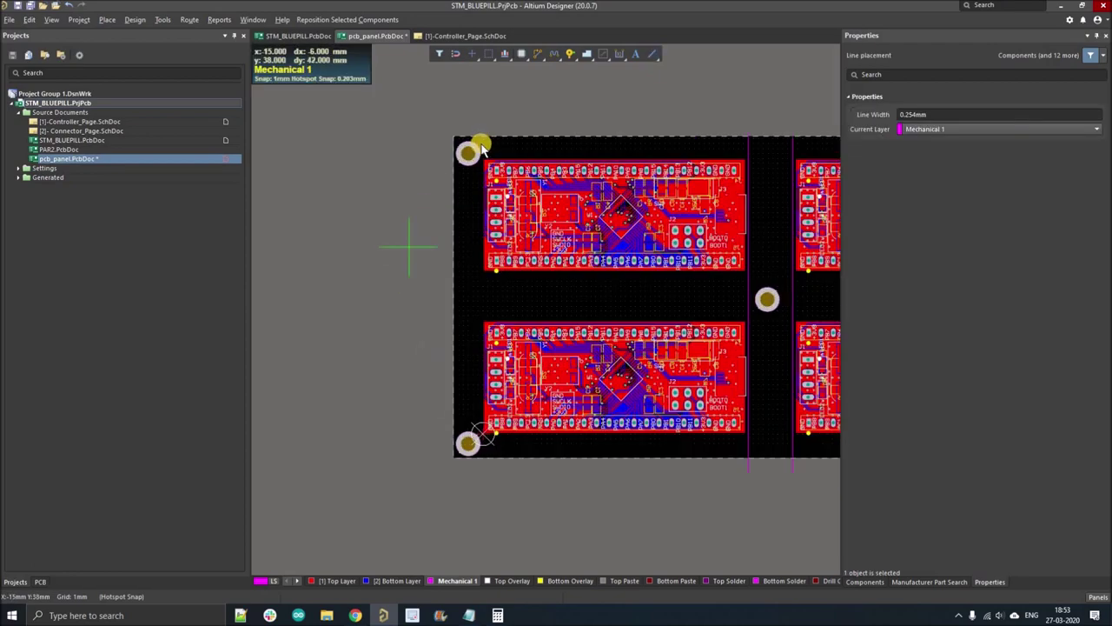
{"action": "scroll", "coordinate": [502, 106], "scroll_direction": "up", "scroll_amount": 4, "text": "ctrl"}
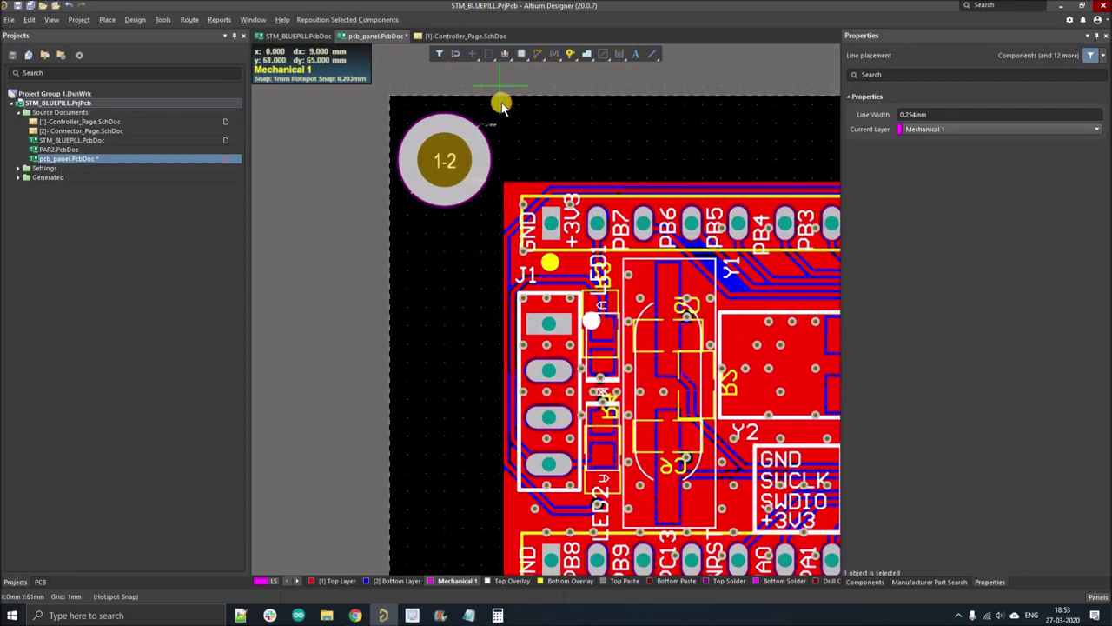
{"action": "left_click", "coordinate": [501, 104]}
{"action": "scroll", "coordinate": [497, 104], "scroll_direction": "down", "scroll_amount": 5, "text": "ctrl"}
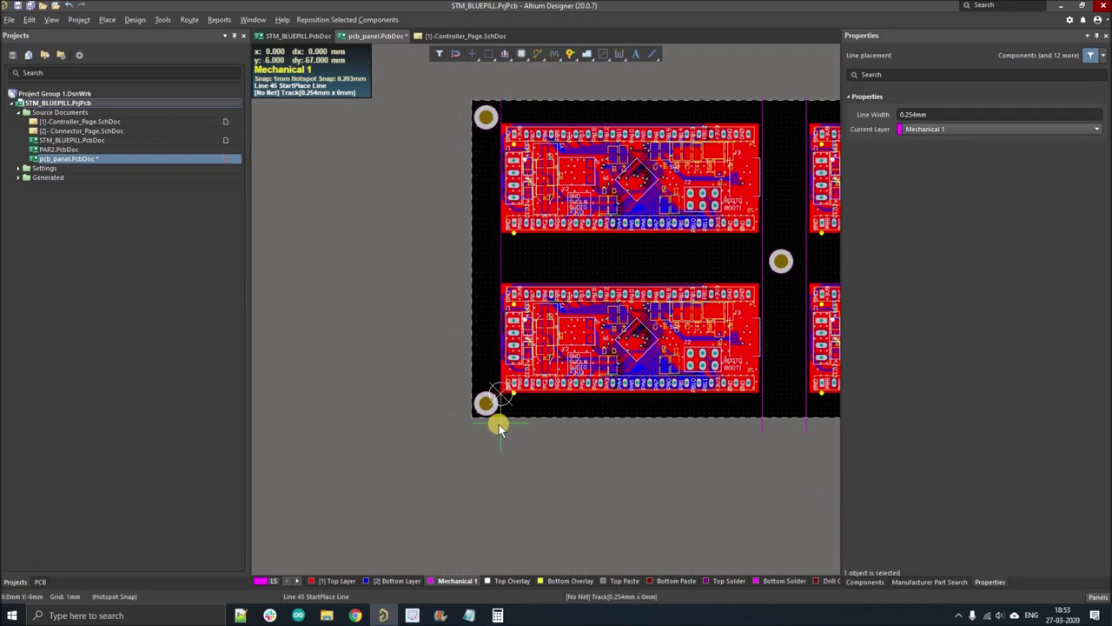
{"action": "scroll", "coordinate": [499, 424], "scroll_direction": "up", "scroll_amount": 2, "text": "ctrl"}
{"action": "left_click", "coordinate": [501, 424]}
{"action": "right_click", "coordinate": [409, 462]}
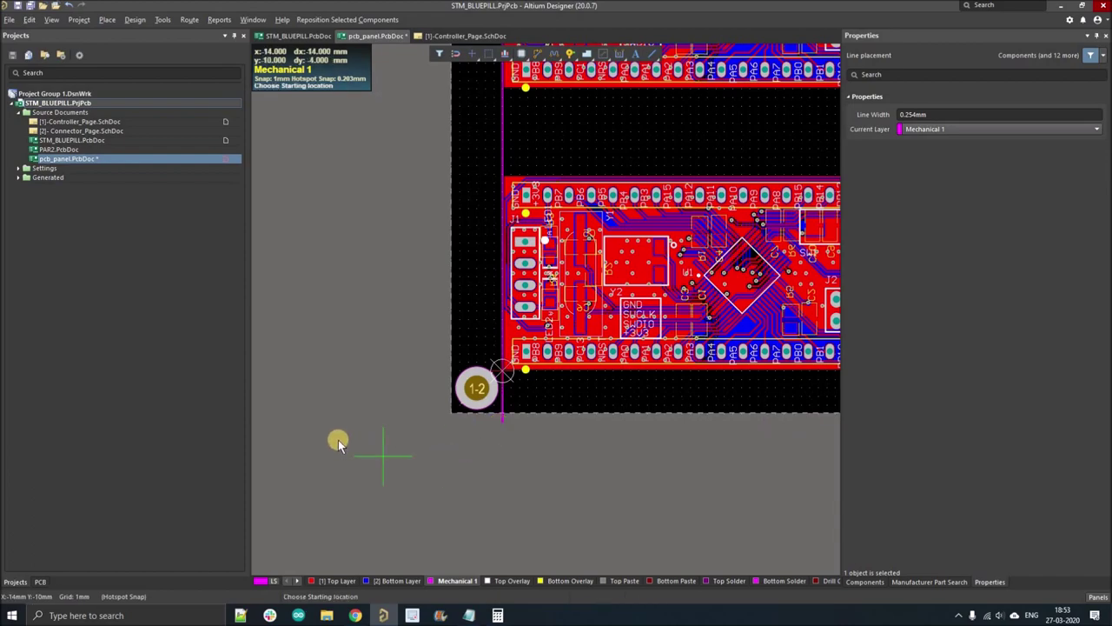
{"action": "scroll", "coordinate": [338, 440], "scroll_direction": "down", "scroll_amount": 3, "text": "ctrl"}
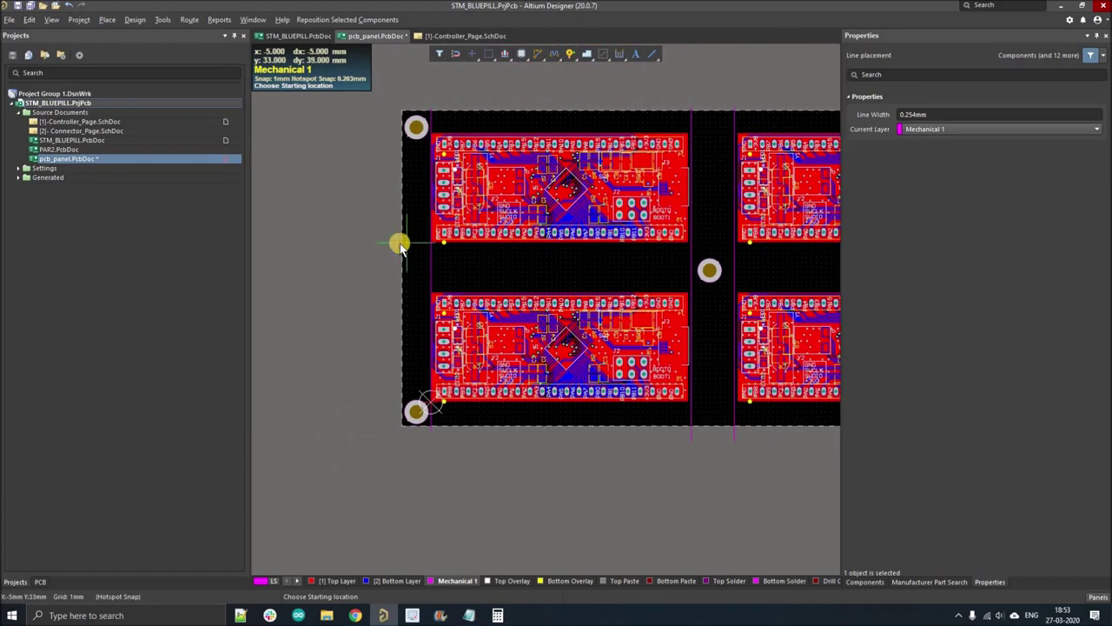
{"action": "scroll", "coordinate": [400, 246], "scroll_direction": "up", "scroll_amount": 5, "text": "ctrl"}
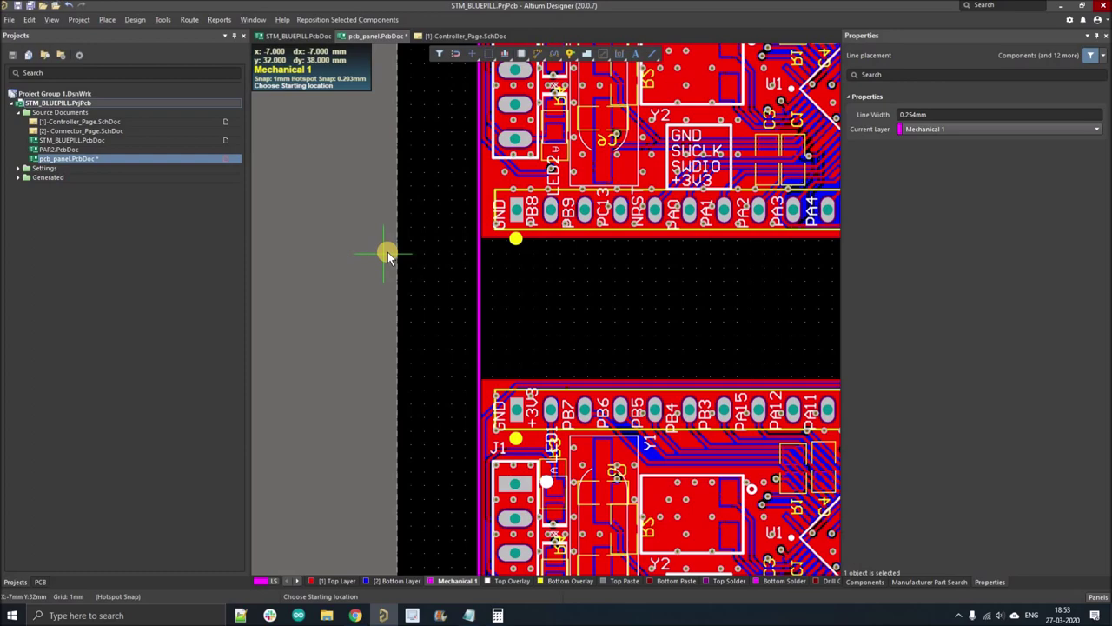
- Draw a horizontal Mechanical 1 line across the full panel width along the middle gap
{"action": "left_click", "coordinate": [387, 249]}
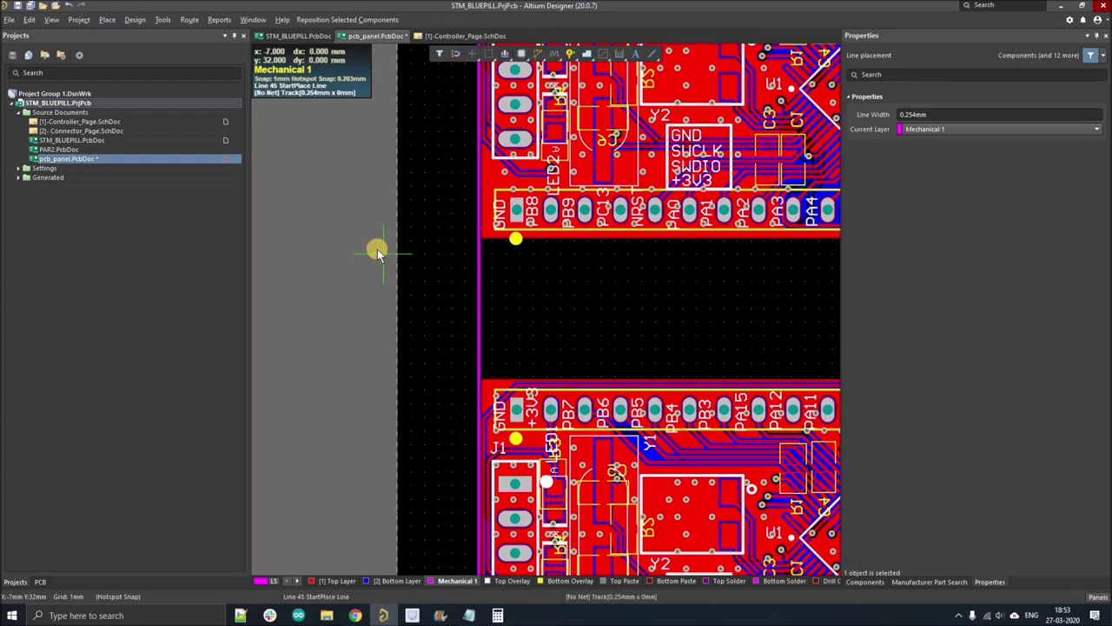
{"action": "scroll", "coordinate": [355, 246], "scroll_direction": "down", "scroll_amount": 4, "text": "ctrl"}
{"action": "scroll", "coordinate": [608, 241], "scroll_direction": "down", "scroll_amount": 3, "text": "ctrl"}
{"action": "scroll", "coordinate": [611, 241], "scroll_direction": "up", "scroll_amount": 3, "text": "ctrl"}
{"action": "scroll", "coordinate": [621, 251], "scroll_direction": "up", "scroll_amount": 4, "text": "ctrl"}
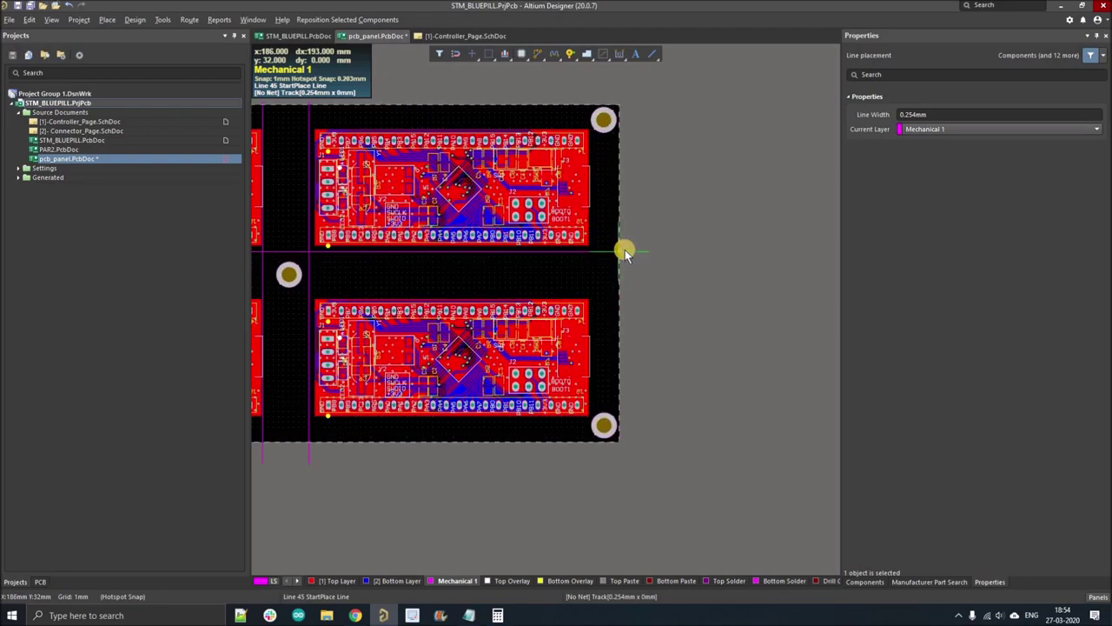
{"action": "left_click", "coordinate": [685, 253]}
{"action": "right_click", "coordinate": [757, 255]}
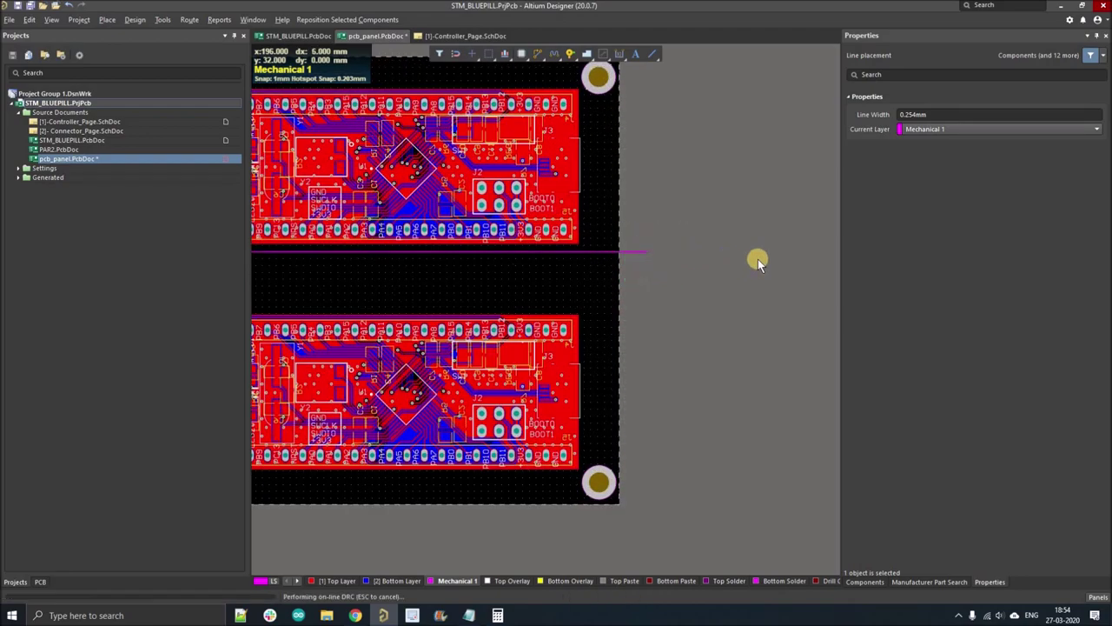
- Add a second horizontal line across the middle gap, completing the row-gap pair
{"action": "scroll", "coordinate": [757, 256], "scroll_direction": "down", "scroll_amount": 3, "text": "ctrl"}
{"action": "scroll", "coordinate": [290, 269], "scroll_direction": "left", "scroll_amount": 2, "text": "shift"}
{"action": "scroll", "coordinate": [461, 307], "scroll_direction": "up", "scroll_amount": 5, "text": "ctrl"}
{"action": "scroll", "coordinate": [462, 307], "scroll_direction": "up", "scroll_amount": 2, "text": "ctrl"}
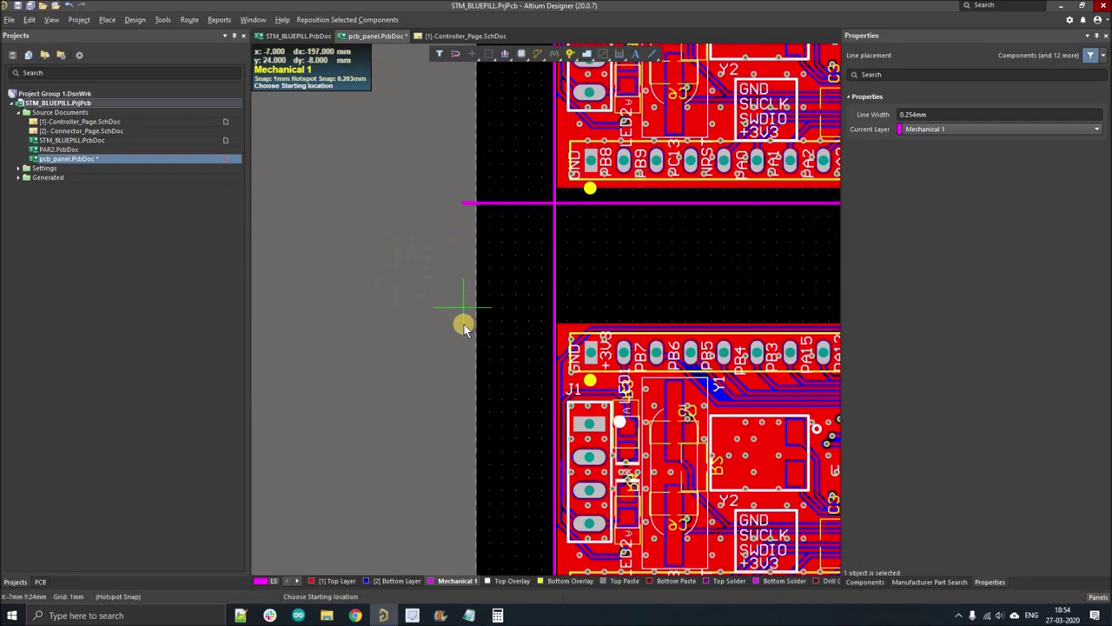
{"action": "left_click", "coordinate": [459, 323]}
{"action": "scroll", "coordinate": [435, 290], "scroll_direction": "down", "scroll_amount": 6, "text": "ctrl"}
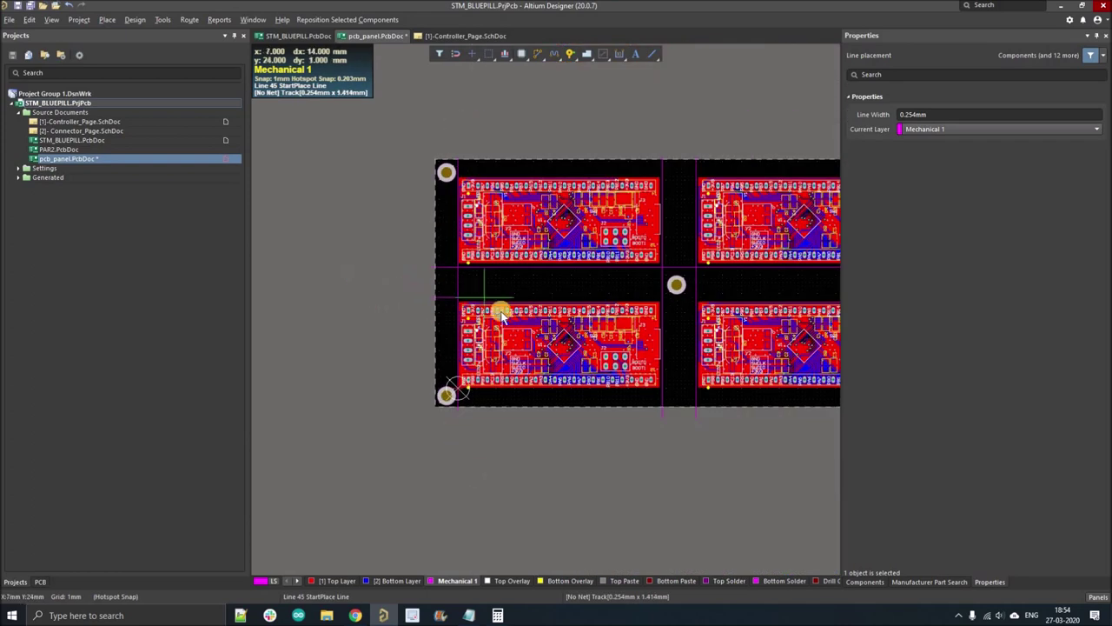
{"action": "scroll", "coordinate": [658, 301], "scroll_direction": "down", "scroll_amount": 3, "text": "ctrl"}
{"action": "scroll", "coordinate": [643, 293], "scroll_direction": "up", "scroll_amount": 6, "text": "ctrl"}
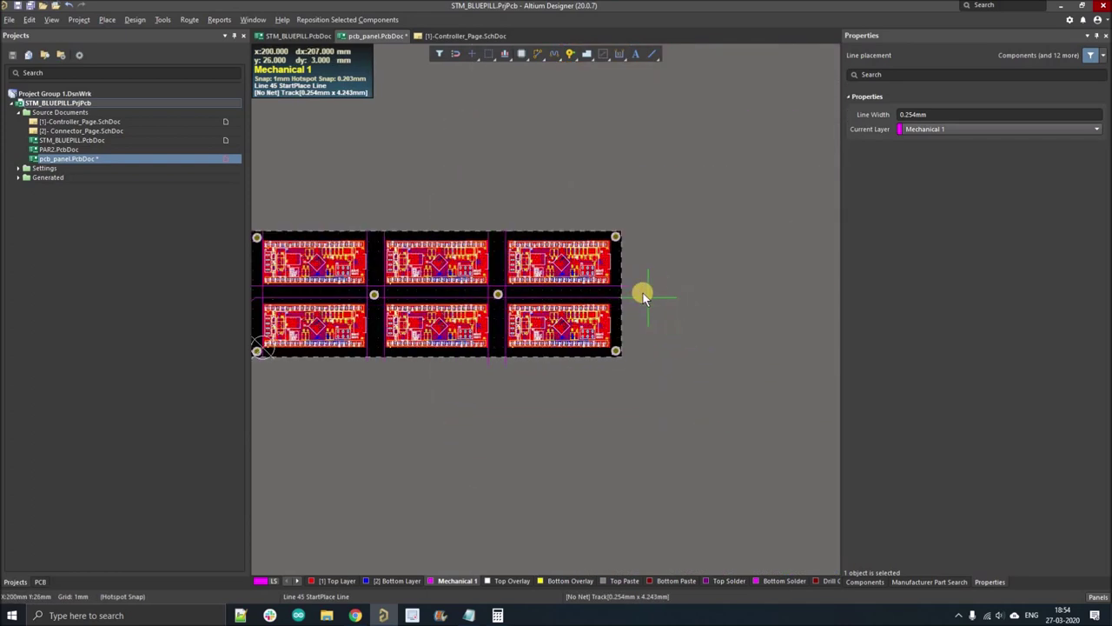
{"action": "scroll", "coordinate": [625, 311], "scroll_direction": "up", "scroll_amount": 1, "text": "ctrl"}
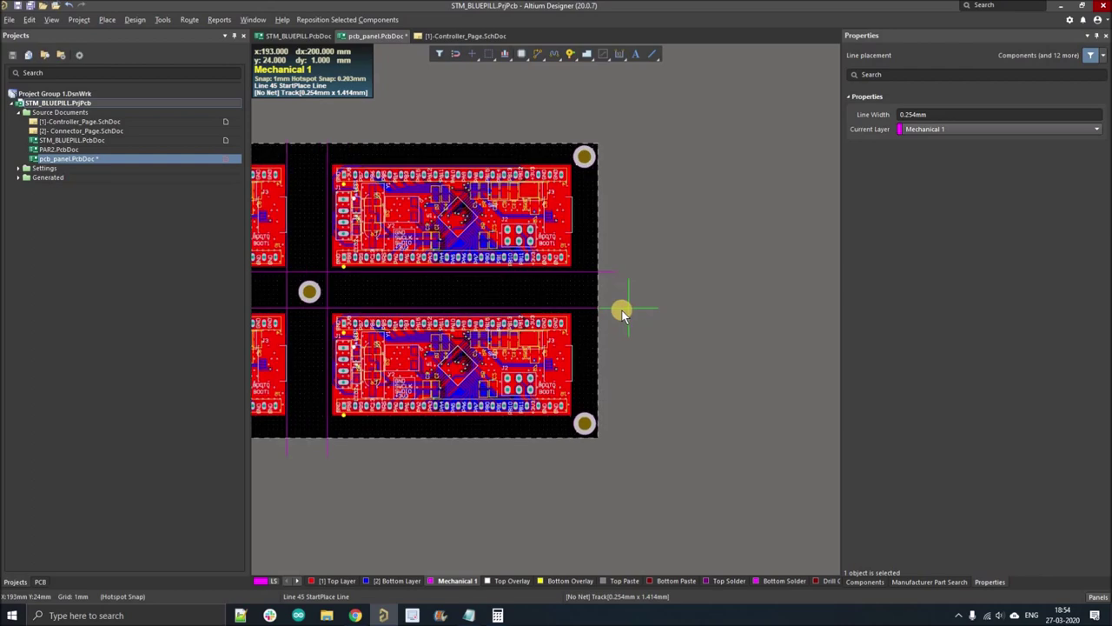
{"action": "right_click", "coordinate": [710, 298]}
{"action": "right_click", "coordinate": [777, 336]}
{"action": "scroll", "coordinate": [777, 336], "scroll_direction": "down", "scroll_amount": 5, "text": "ctrl"}
{"action": "scroll", "coordinate": [373, 316], "scroll_direction": "up", "scroll_amount": 4, "text": "ctrl"}
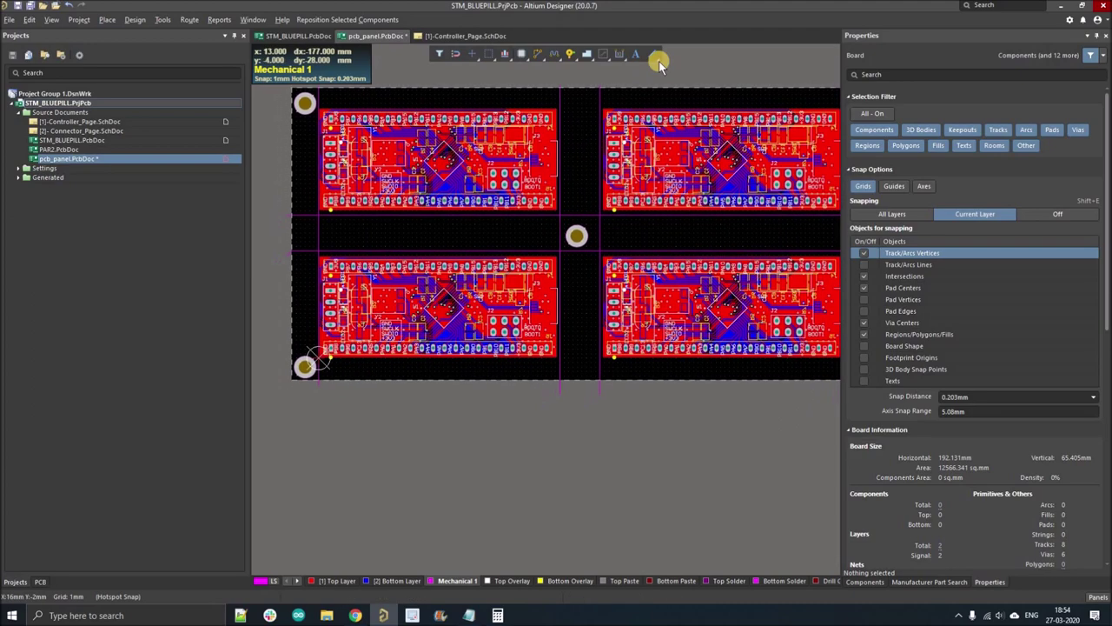
- Draw a Mechanical 1 line from the top-left mounting hole to the top-right corner
{"action": "left_click", "coordinate": [653, 54]}
{"action": "scroll", "coordinate": [614, 305], "scroll_direction": "down", "scroll_amount": 2, "text": "ctrl"}
{"action": "scroll", "coordinate": [496, 183], "scroll_direction": "up", "scroll_amount": 6, "text": "ctrl"}
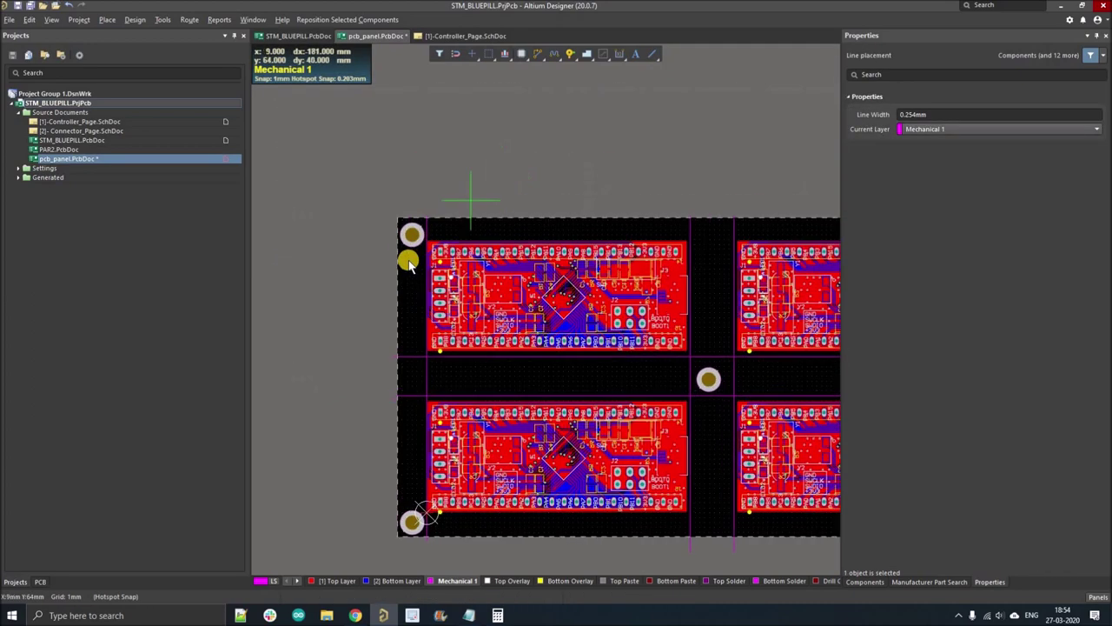
{"action": "scroll", "coordinate": [311, 275], "scroll_direction": "up", "scroll_amount": 1, "text": "ctrl"}
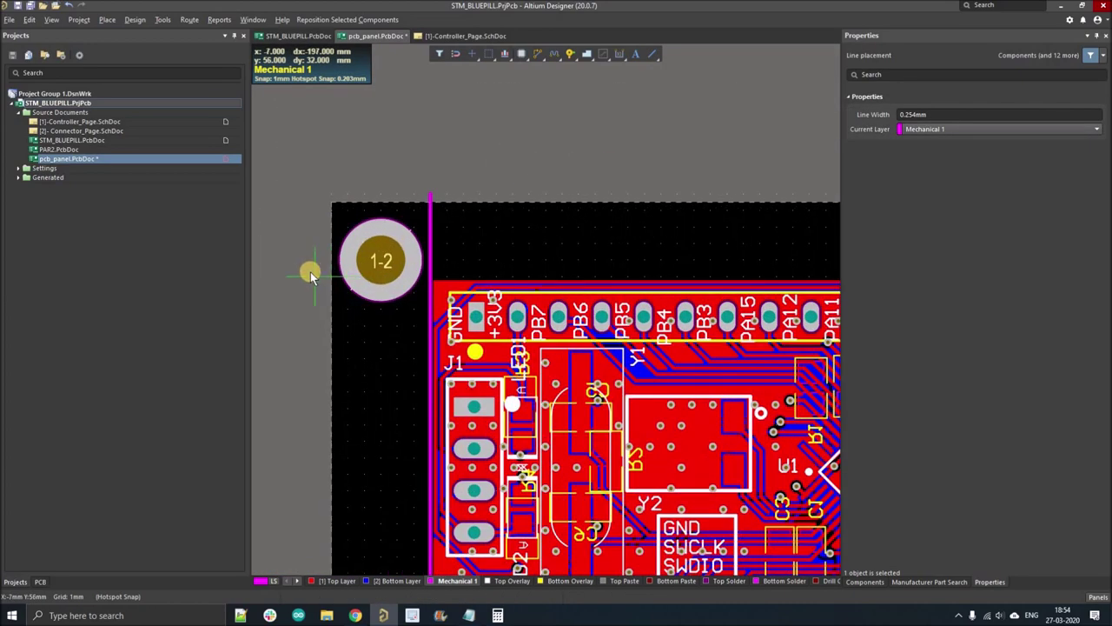
{"action": "left_click", "coordinate": [311, 275]}
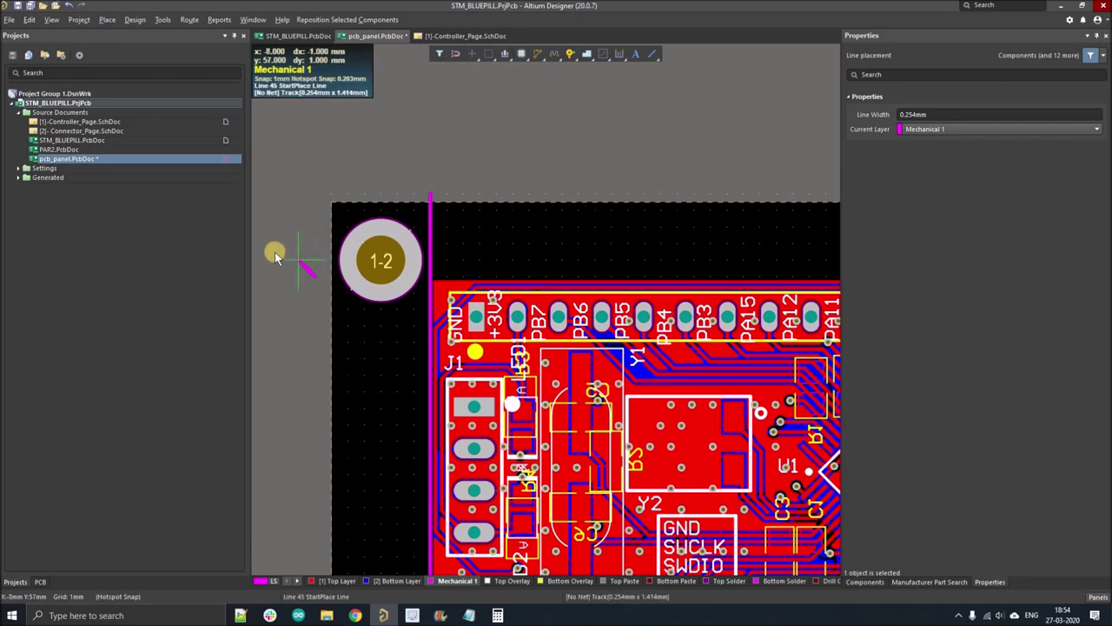
{"action": "scroll", "coordinate": [279, 252], "scroll_direction": "down", "scroll_amount": 5, "text": "ctrl"}
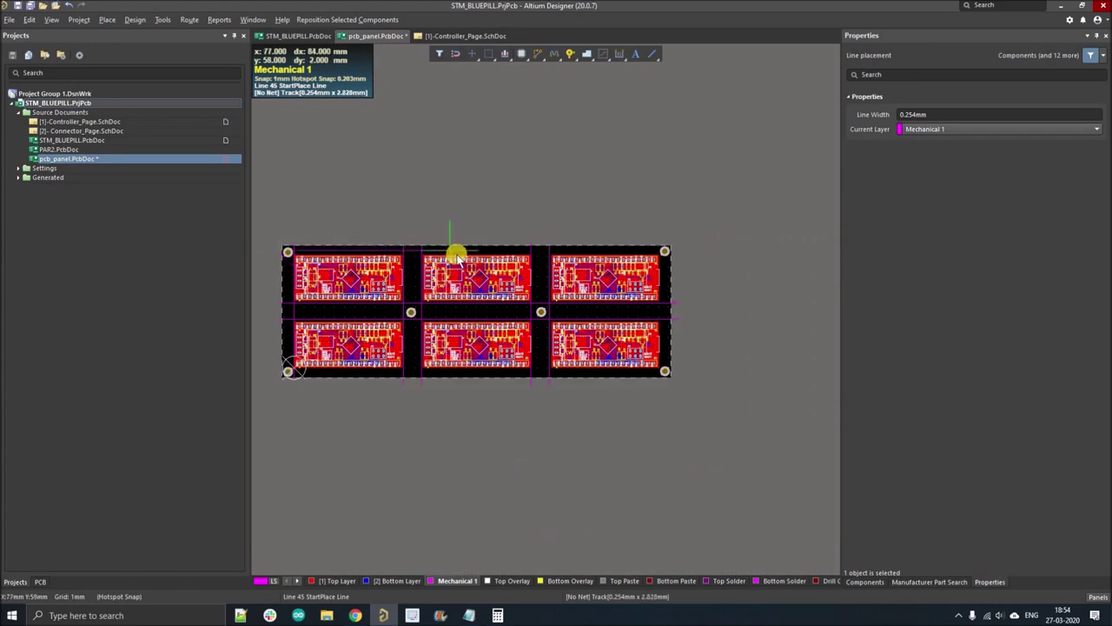
{"action": "scroll", "coordinate": [686, 257], "scroll_direction": "up", "scroll_amount": 1, "text": "ctrl"}
{"action": "scroll", "coordinate": [695, 242], "scroll_direction": "up", "scroll_amount": 1, "text": "ctrl"}
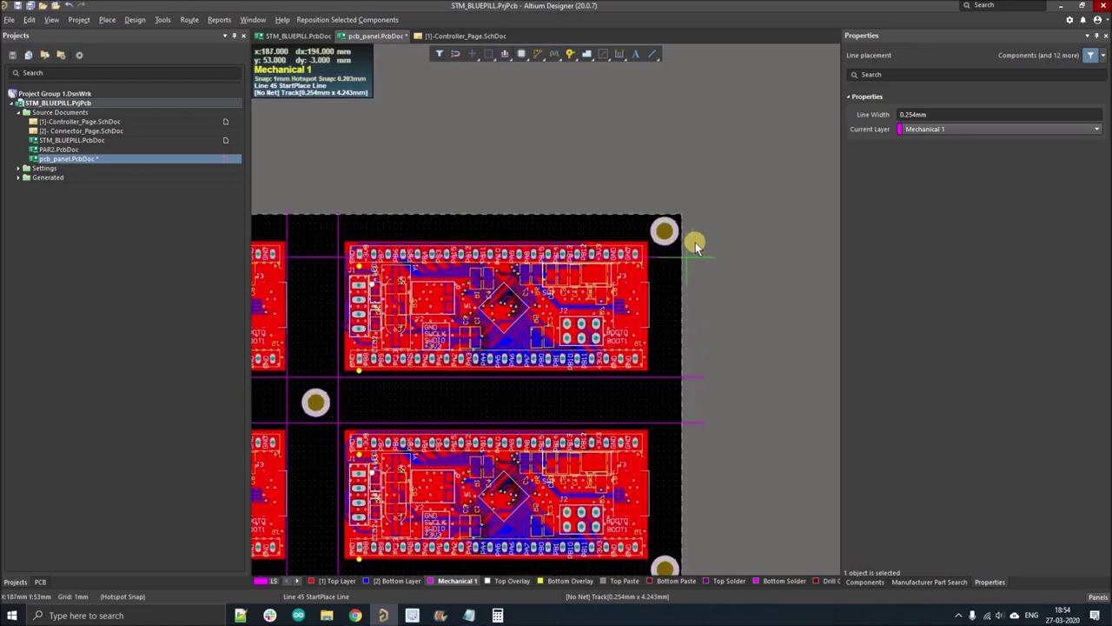
{"action": "scroll", "coordinate": [695, 242], "scroll_direction": "up", "scroll_amount": 1, "text": "ctrl"}
{"action": "left_click", "coordinate": [697, 243]}
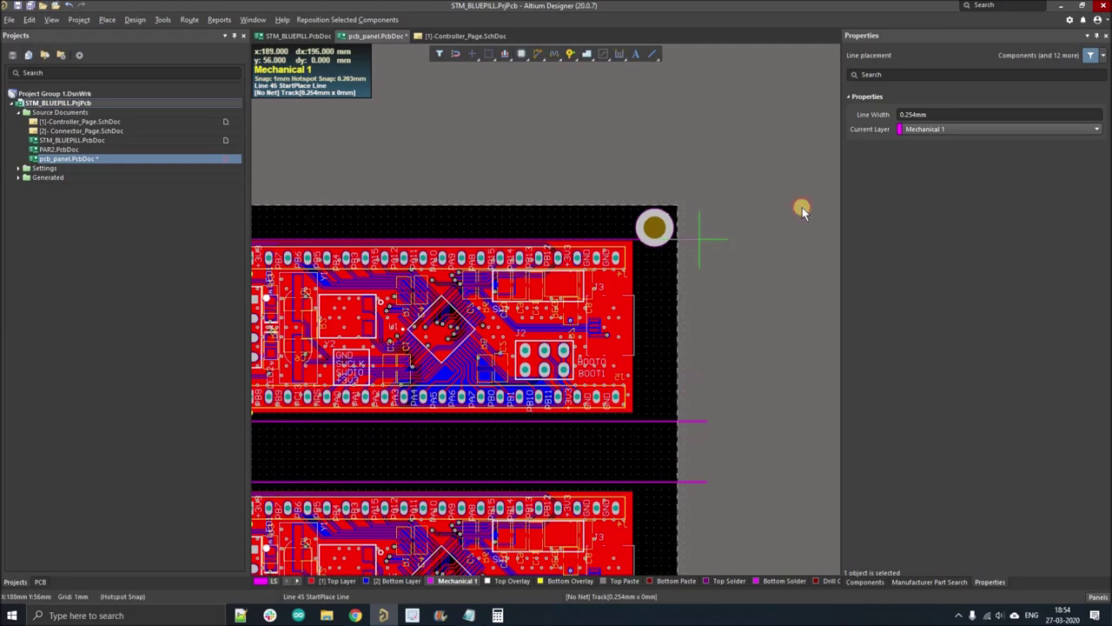
{"action": "right_click", "coordinate": [792, 203]}
- Run a line between the bottom mounting holes, then cancel the pending line and exit line placement
{"action": "scroll", "coordinate": [792, 203], "scroll_direction": "down", "scroll_amount": 3, "text": "ctrl"}
{"action": "scroll", "coordinate": [385, 335], "scroll_direction": "down", "scroll_amount": 1, "text": "ctrl"}
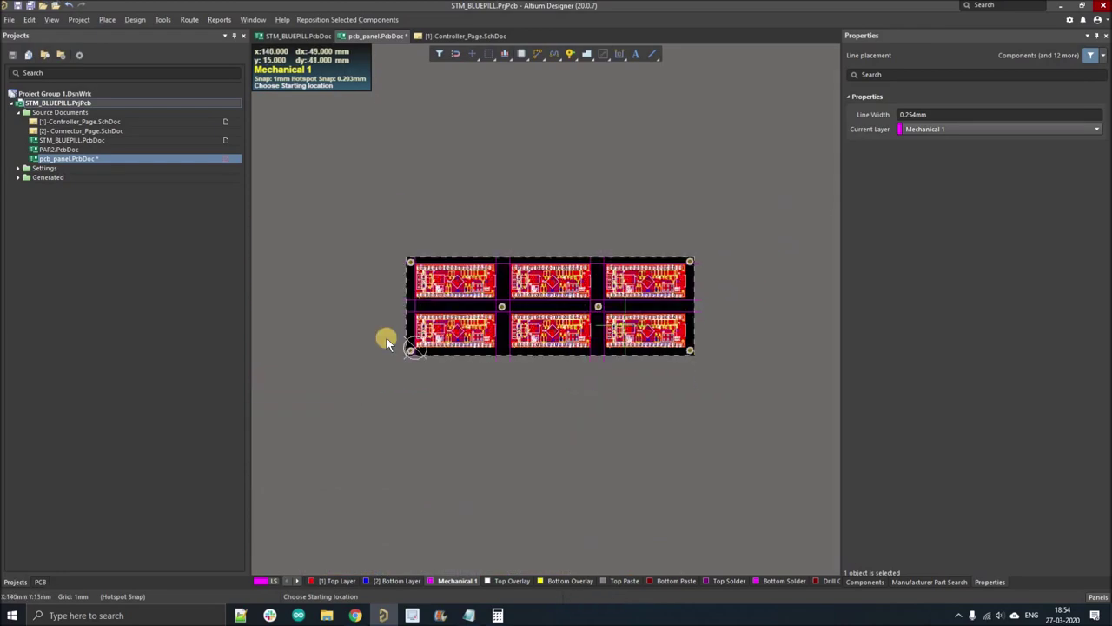
{"action": "scroll", "coordinate": [397, 369], "scroll_direction": "up", "scroll_amount": 4, "text": "ctrl"}
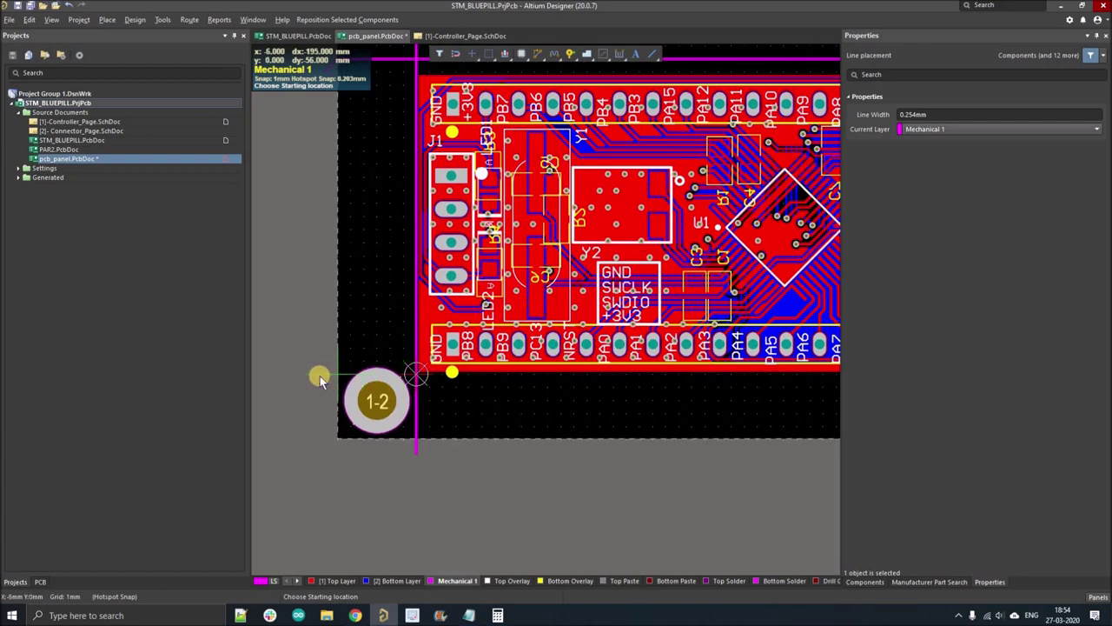
{"action": "left_click", "coordinate": [320, 376]}
{"action": "scroll", "coordinate": [316, 375], "scroll_direction": "down", "scroll_amount": 4, "text": "ctrl"}
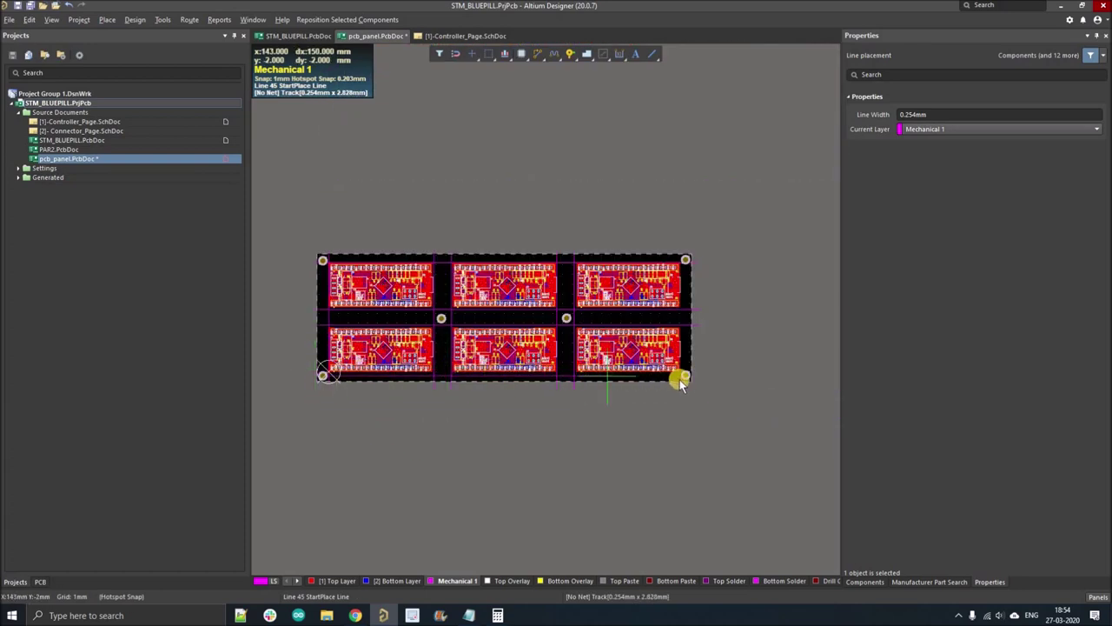
{"action": "scroll", "coordinate": [697, 374], "scroll_direction": "up", "scroll_amount": 2, "text": "ctrl"}
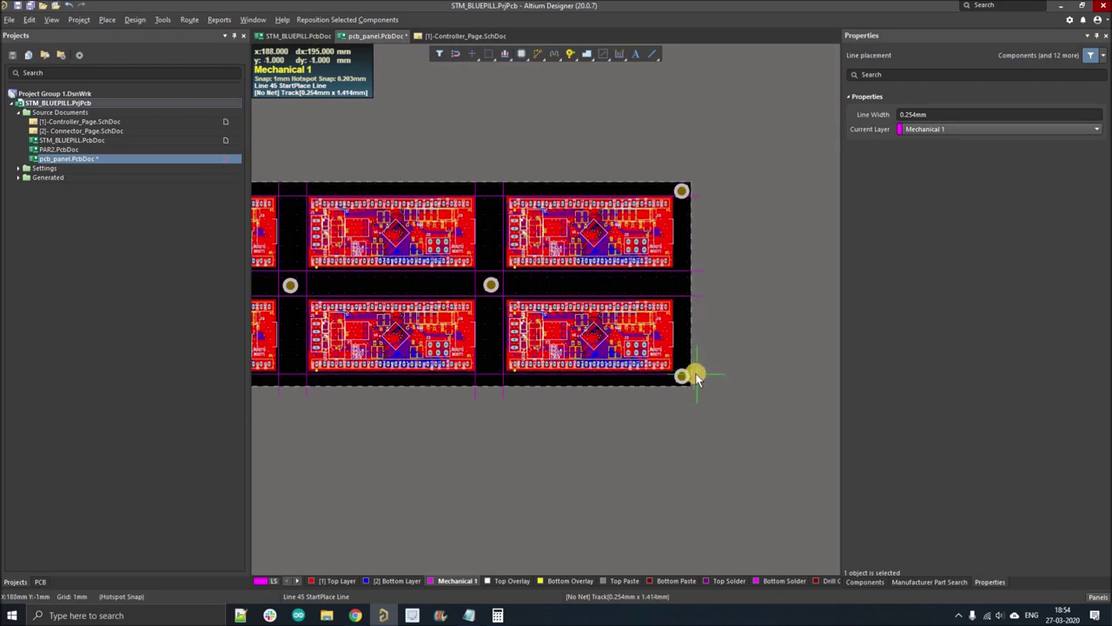
{"action": "left_click", "coordinate": [696, 376]}
{"action": "key", "text": "Escape"}
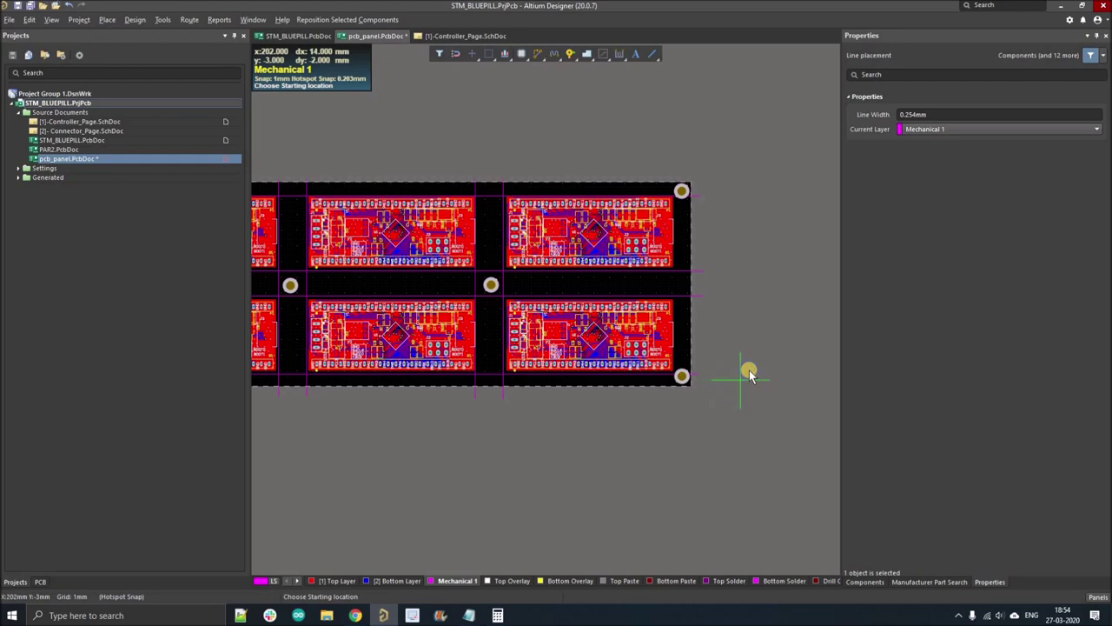
{"action": "scroll", "coordinate": [751, 369], "scroll_direction": "down", "scroll_amount": 2, "text": "ctrl"}
{"action": "key", "text": "Escape"}
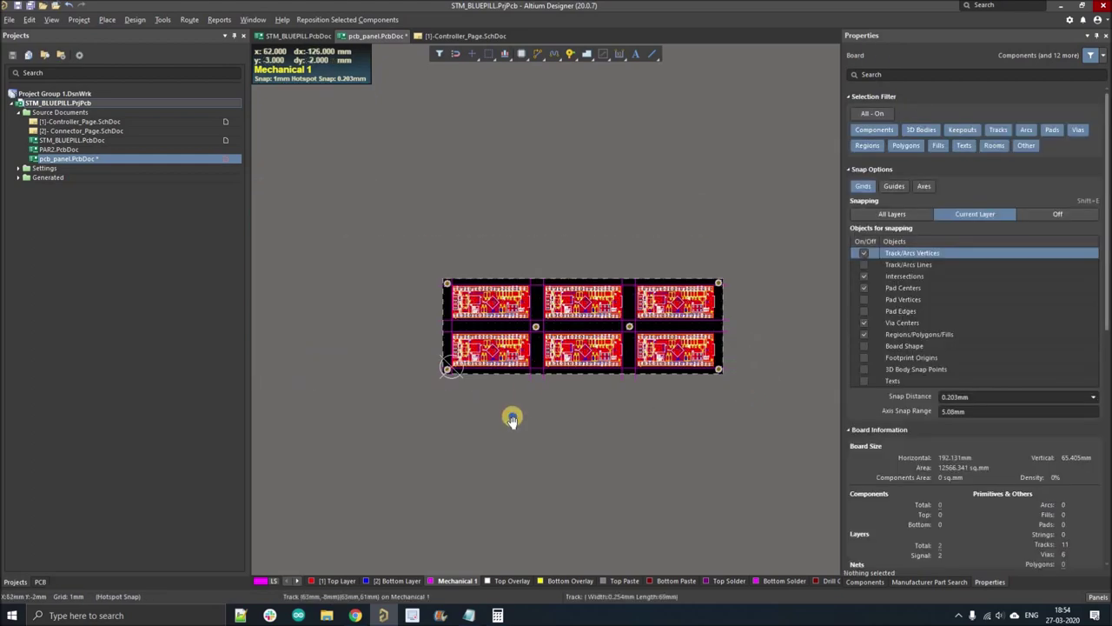
{"action": "scroll", "coordinate": [426, 429], "scroll_direction": "up", "scroll_amount": 2, "text": "ctrl"}
{"action": "scroll", "coordinate": [356, 234], "scroll_direction": "up", "scroll_amount": 3, "text": "ctrl"}
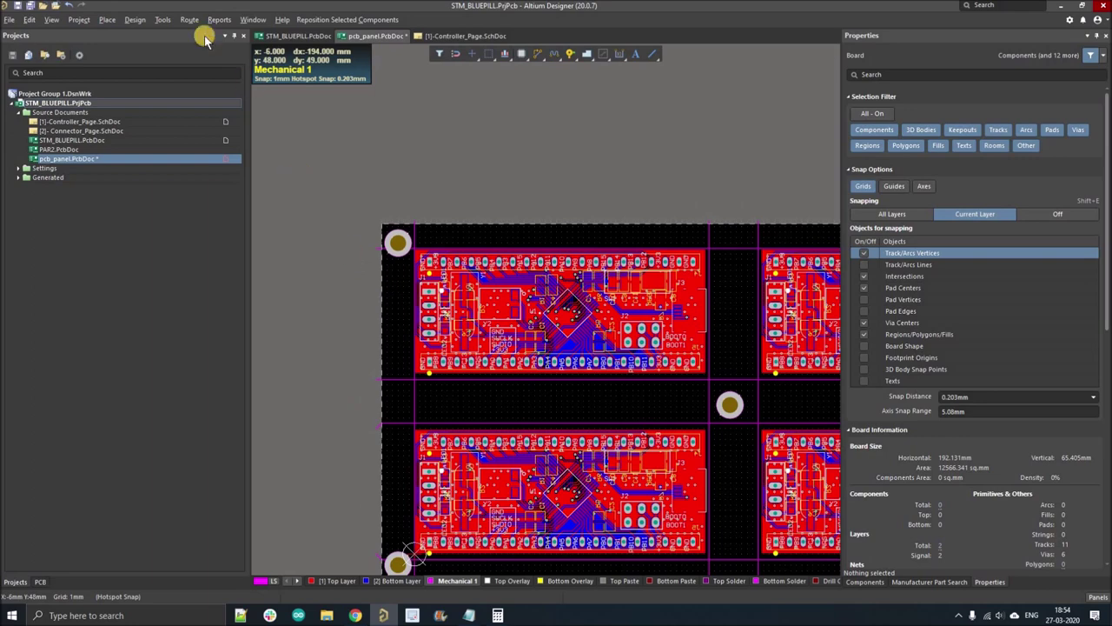
- Drag the board outline's left, top, bottom and right edges outward to 197 mm by 69 mm
{"action": "key", "text": "shift+s"}
{"action": "left_click", "coordinate": [135, 19]}
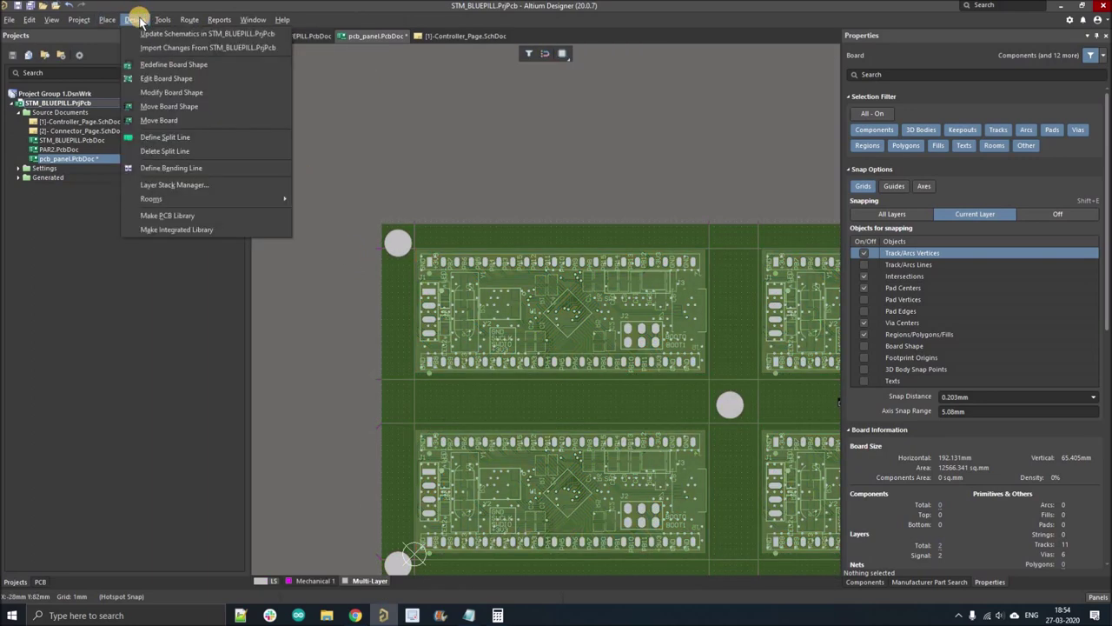
{"action": "left_click", "coordinate": [166, 78]}
{"action": "left_click", "coordinate": [371, 410]}
{"action": "left_click_drag", "start_coordinate": [371, 410], "coordinate": [372, 403]}
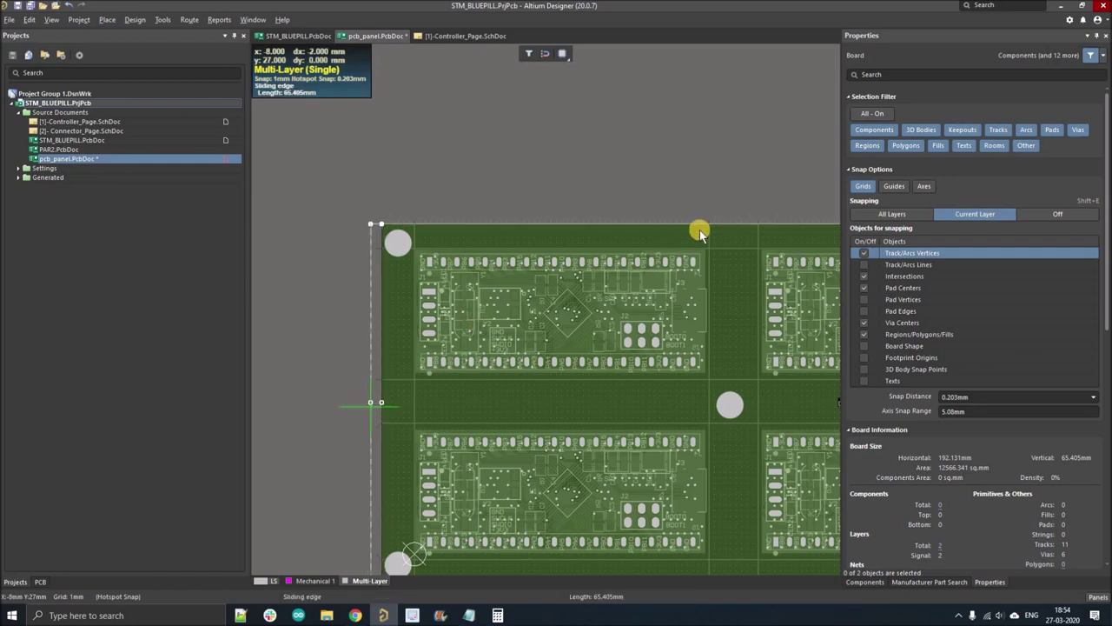
{"action": "scroll", "coordinate": [726, 231], "scroll_direction": "down", "scroll_amount": 2, "text": "ctrl"}
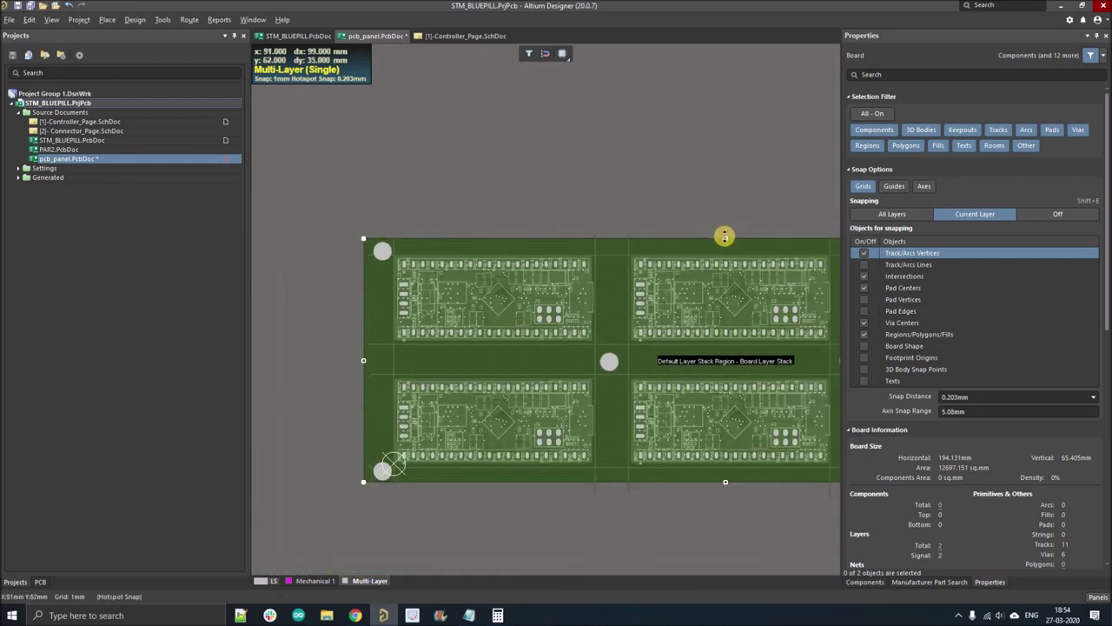
{"action": "left_click_drag", "start_coordinate": [726, 237], "coordinate": [718, 231]}
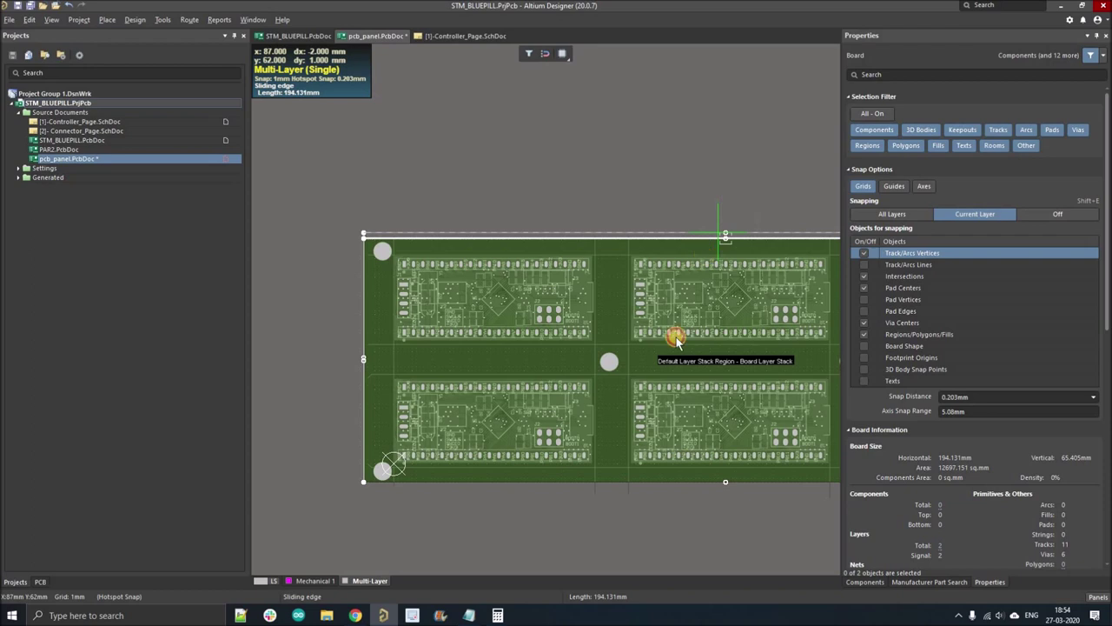
{"action": "left_click_drag", "start_coordinate": [724, 480], "coordinate": [721, 489]}
{"action": "scroll", "coordinate": [447, 429], "scroll_direction": "down", "scroll_amount": 2, "text": "ctrl"}
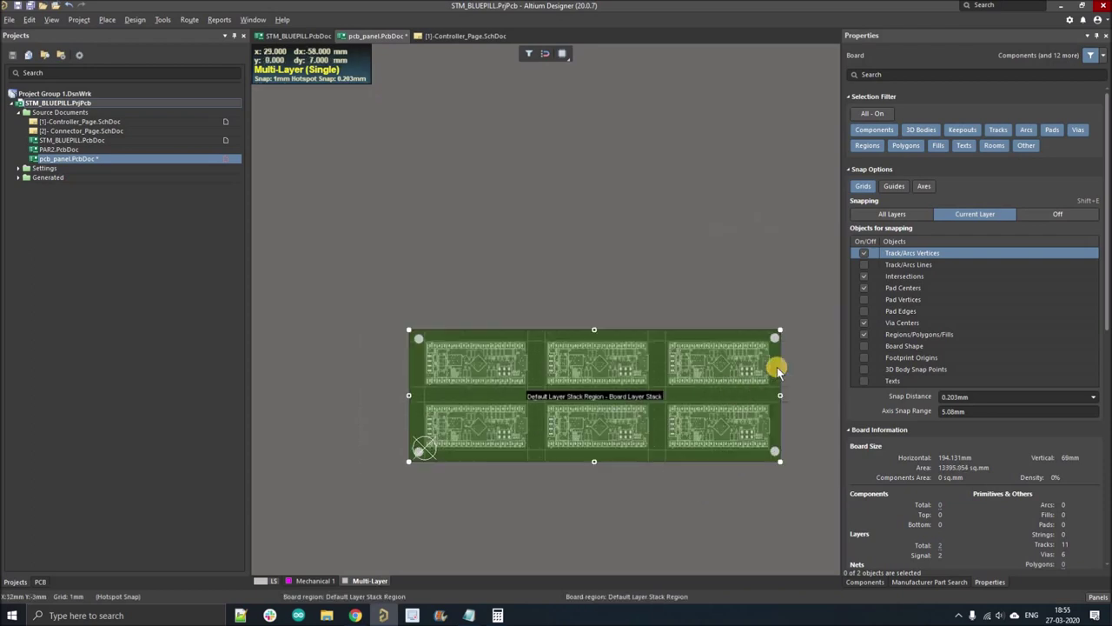
{"action": "scroll", "coordinate": [778, 395], "scroll_direction": "up", "scroll_amount": 2, "text": "ctrl"}
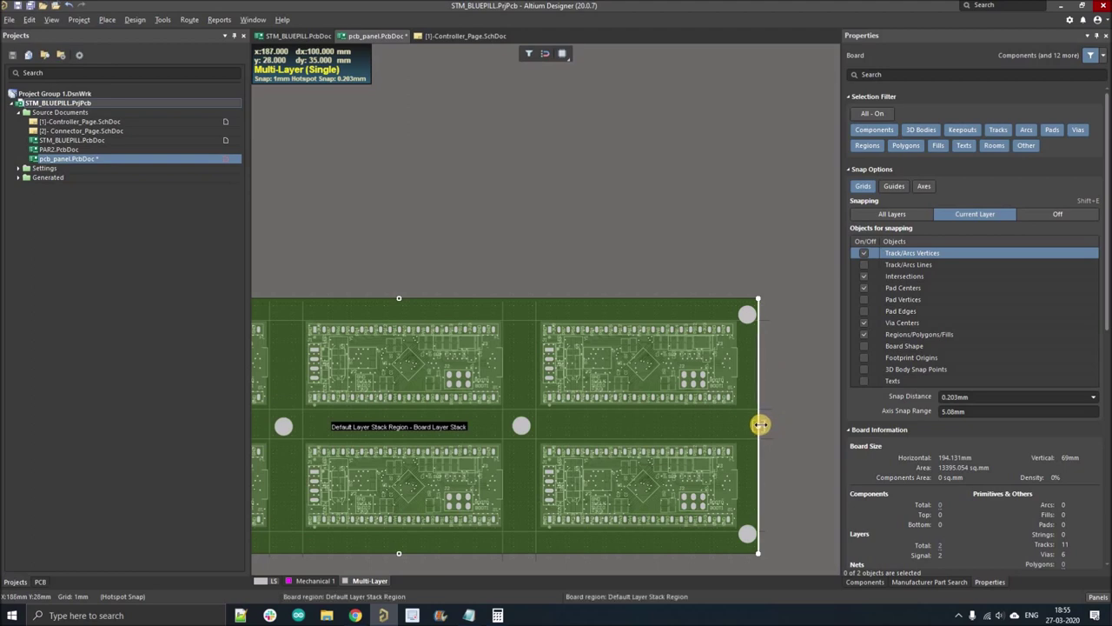
{"action": "left_click_drag", "start_coordinate": [760, 424], "coordinate": [810, 419]}
{"action": "scroll", "coordinate": [695, 517], "scroll_direction": "down", "scroll_amount": 2, "text": "ctrl"}
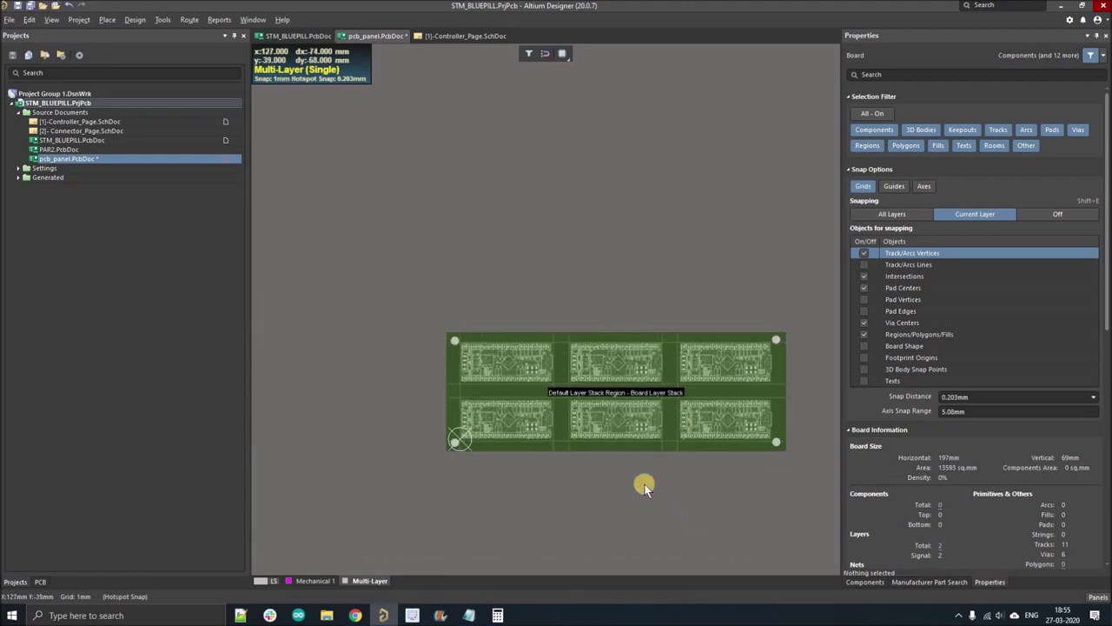
- Return to the normal layer view and paste a copy of the top-left tooling hole near the lower-left corner
{"action": "key", "text": "2"}
{"action": "scroll", "coordinate": [376, 291], "scroll_direction": "up", "scroll_amount": 4, "text": "ctrl"}
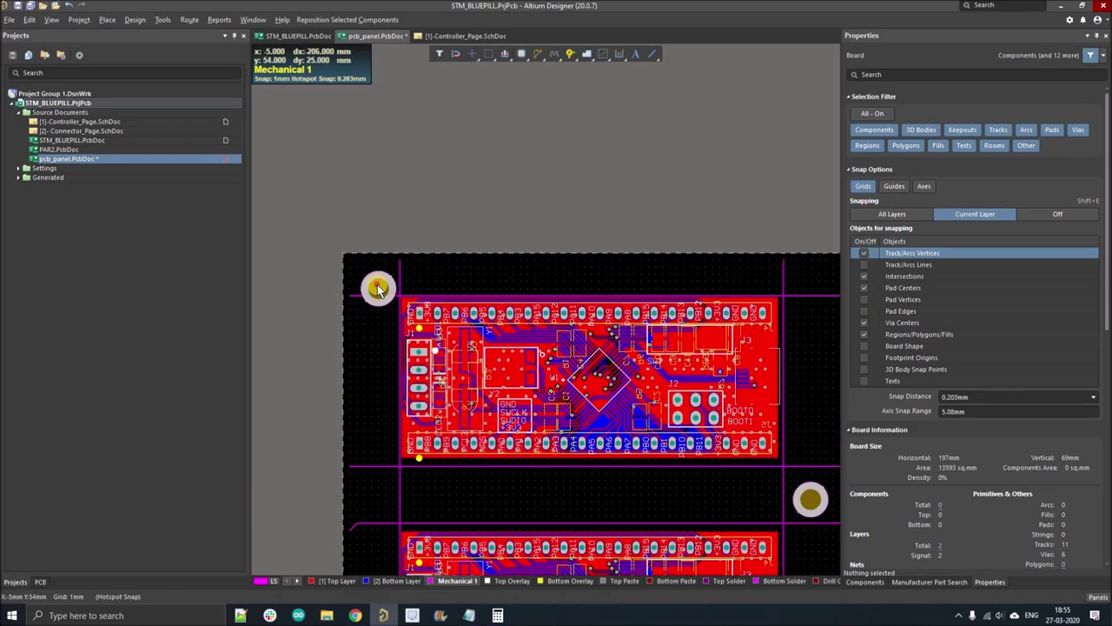
{"action": "key", "text": "ctrl+v"}
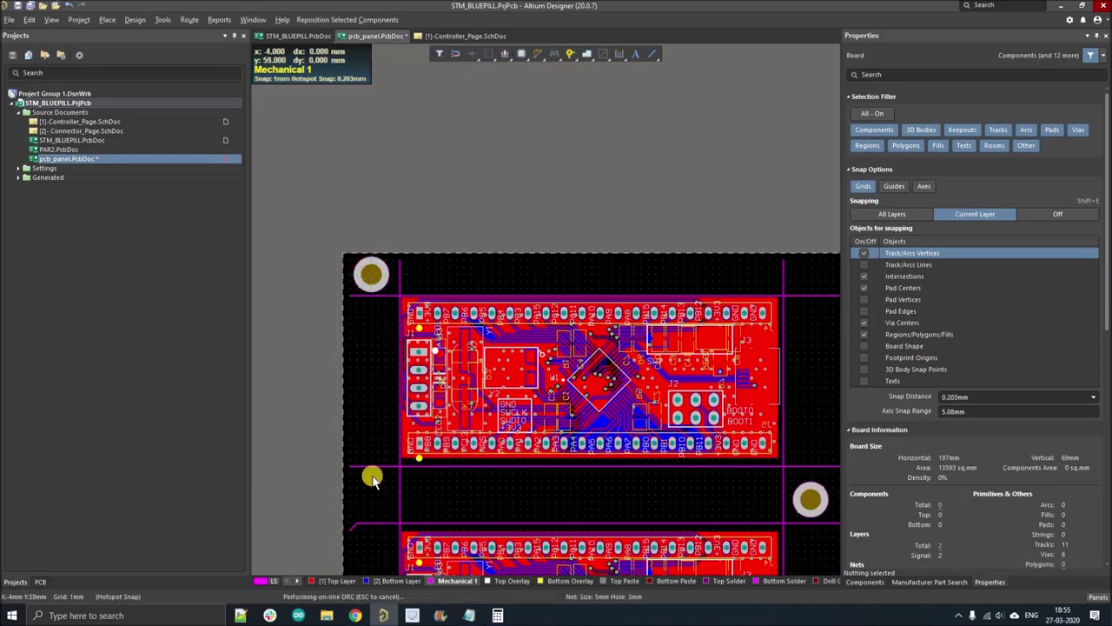
{"action": "scroll", "coordinate": [368, 472], "scroll_direction": "down", "scroll_amount": 2, "text": "ctrl"}
{"action": "scroll", "coordinate": [356, 480], "scroll_direction": "up", "scroll_amount": 2, "text": "ctrl"}
{"action": "left_click", "coordinate": [347, 436]}
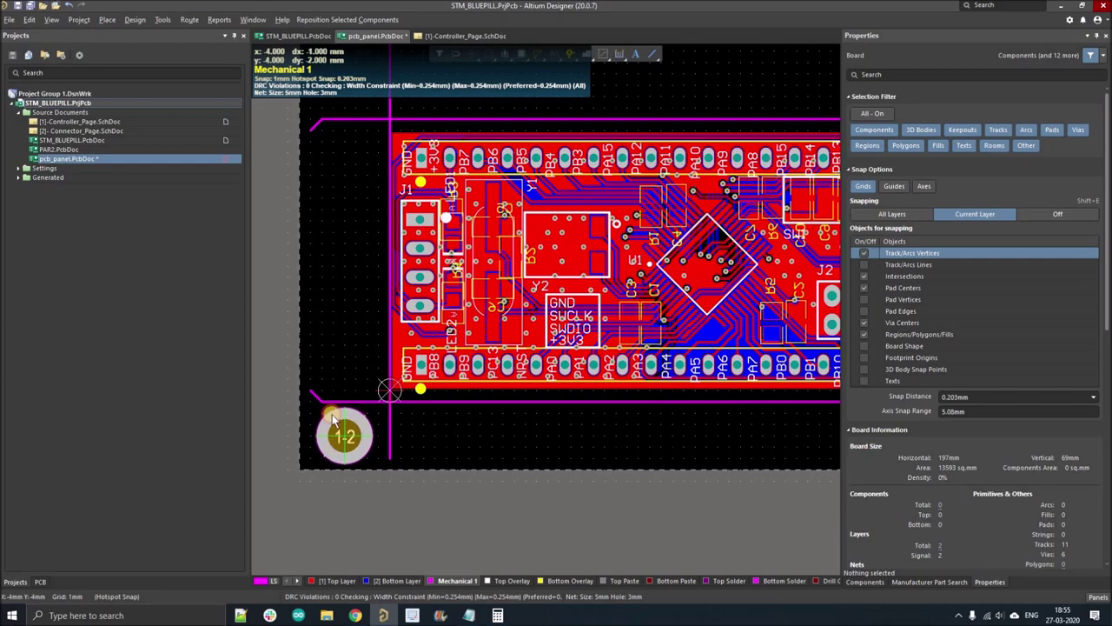
- Delete the stray short diagonal Mechanical 1 line at the corner
{"action": "scroll", "coordinate": [313, 392], "scroll_direction": "up", "scroll_amount": 2, "text": "ctrl"}
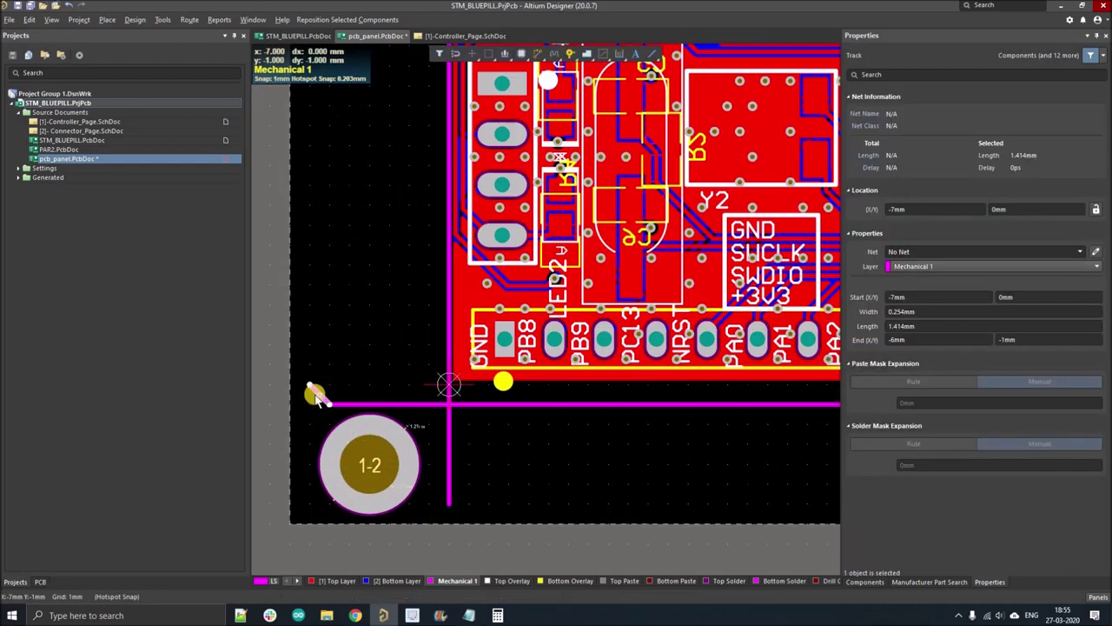
{"action": "scroll", "coordinate": [331, 368], "scroll_direction": "down", "scroll_amount": 4, "text": "ctrl"}
{"action": "scroll", "coordinate": [304, 348], "scroll_direction": "up", "scroll_amount": 2}
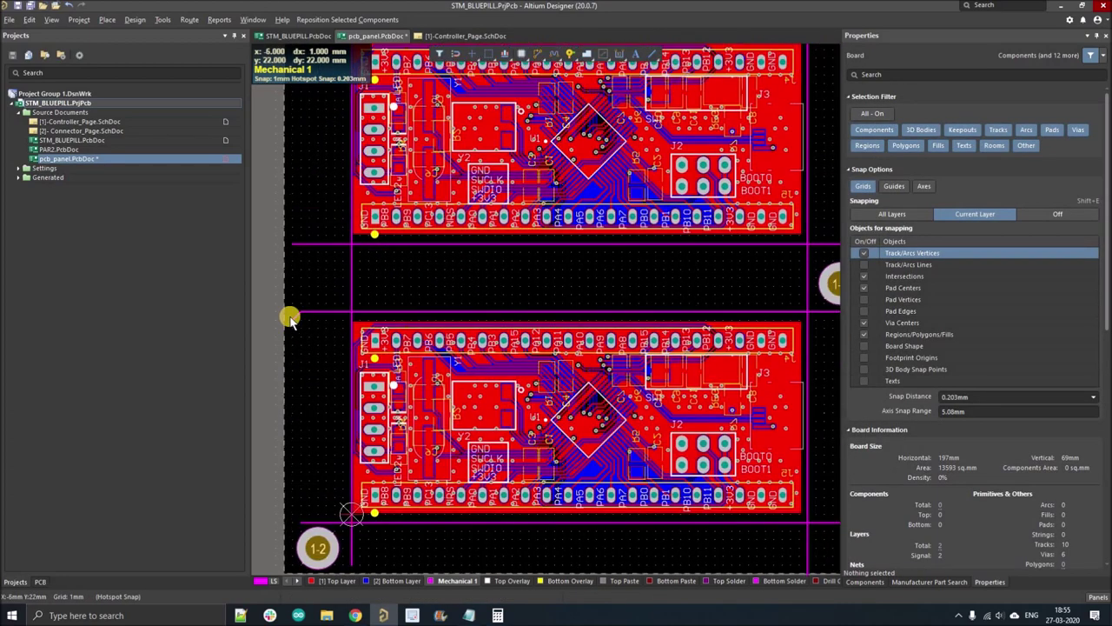
{"action": "scroll", "coordinate": [291, 315], "scroll_direction": "up", "scroll_amount": 3, "text": "ctrl"}
{"action": "left_click", "coordinate": [292, 311]}
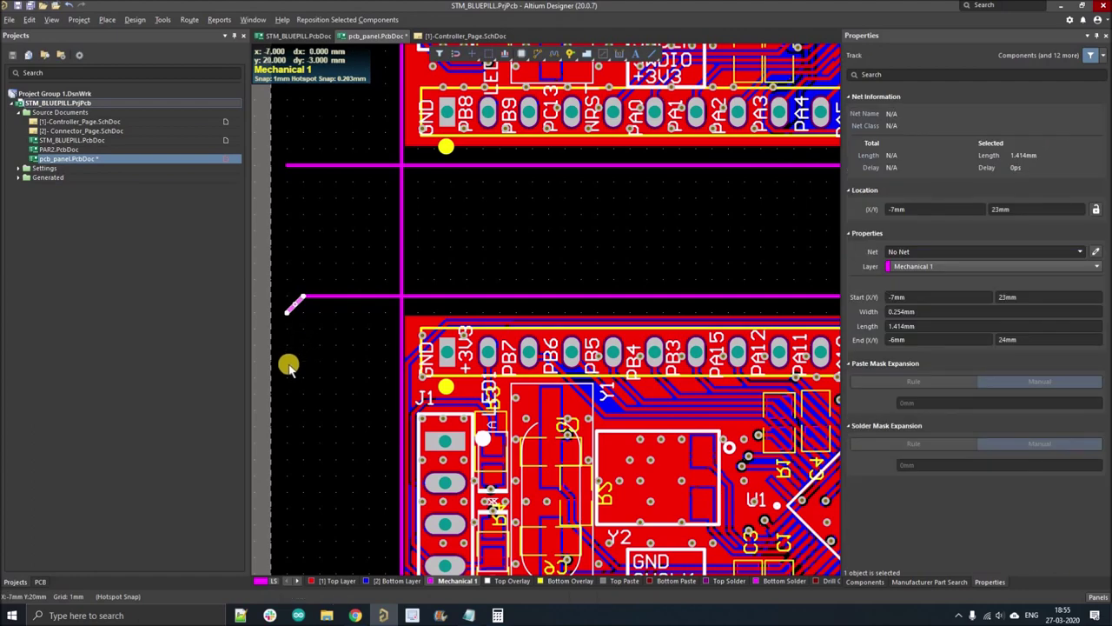
{"action": "key", "text": "Delete"}
- Nudge the lower-right tooling hole into its corner position
{"action": "scroll", "coordinate": [288, 366], "scroll_direction": "down", "scroll_amount": 4, "text": "ctrl"}
{"action": "scroll", "coordinate": [640, 368], "scroll_direction": "down", "scroll_amount": 2, "text": "ctrl"}
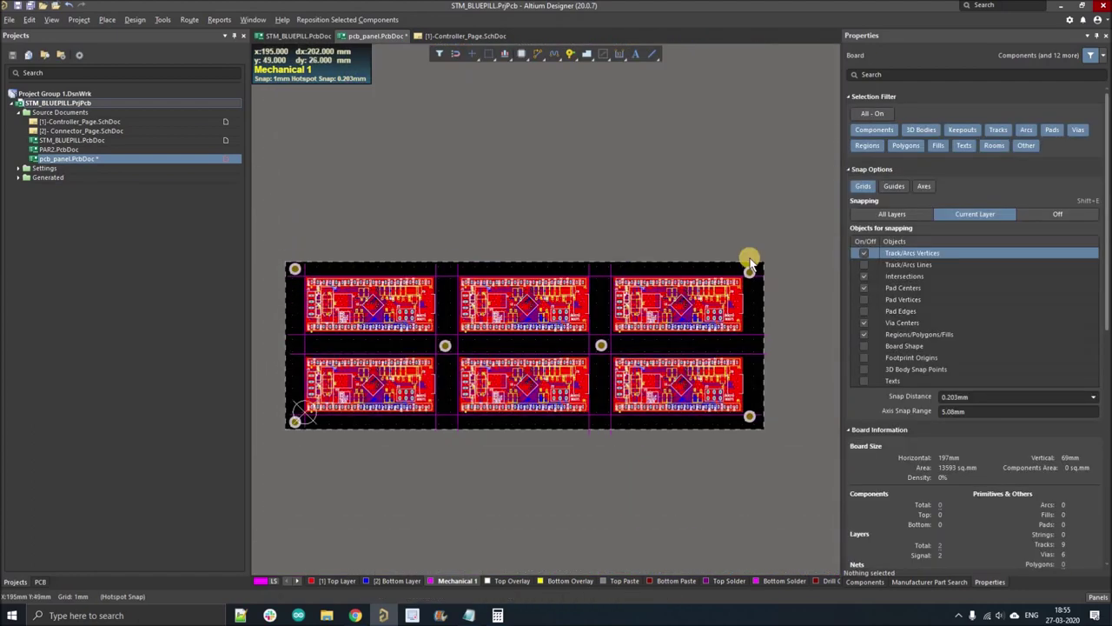
{"action": "scroll", "coordinate": [762, 272], "scroll_direction": "up", "scroll_amount": 5, "text": "ctrl"}
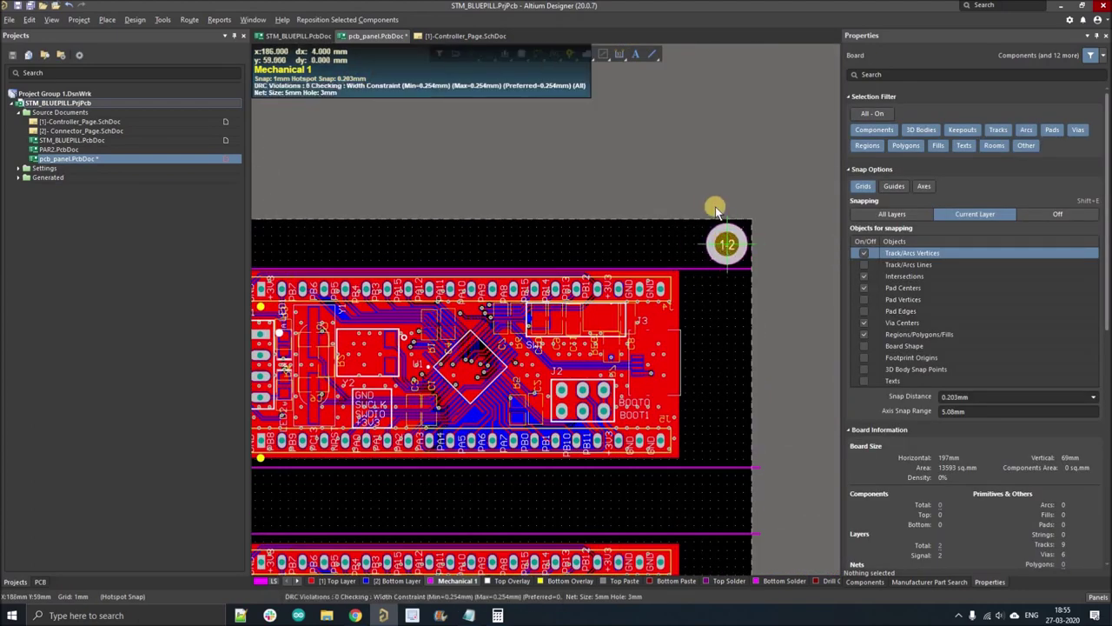
{"action": "scroll", "coordinate": [718, 455], "scroll_direction": "down", "scroll_amount": 3, "text": "ctrl"}
{"action": "scroll", "coordinate": [709, 457], "scroll_direction": "up", "scroll_amount": 3, "text": "ctrl"}
{"action": "left_click_drag", "start_coordinate": [712, 460], "coordinate": [711, 462]}
- Draw a Mechanical 1 line down the panel's right edge from the top-right corner
{"action": "scroll", "coordinate": [682, 515], "scroll_direction": "down", "scroll_amount": 3, "text": "ctrl"}
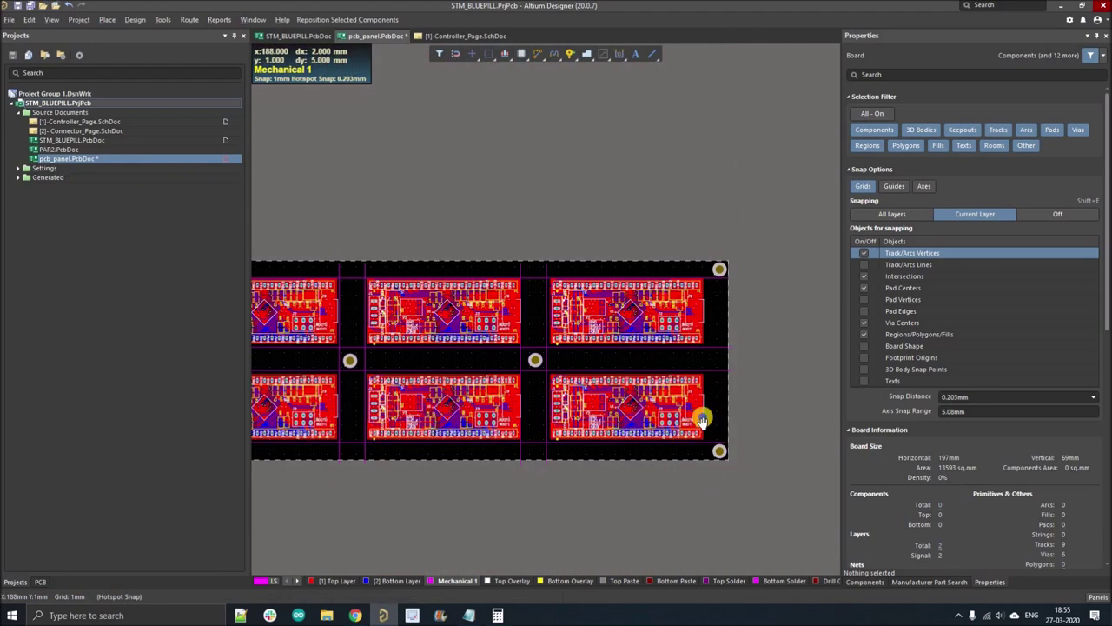
{"action": "left_click", "coordinate": [653, 55]}
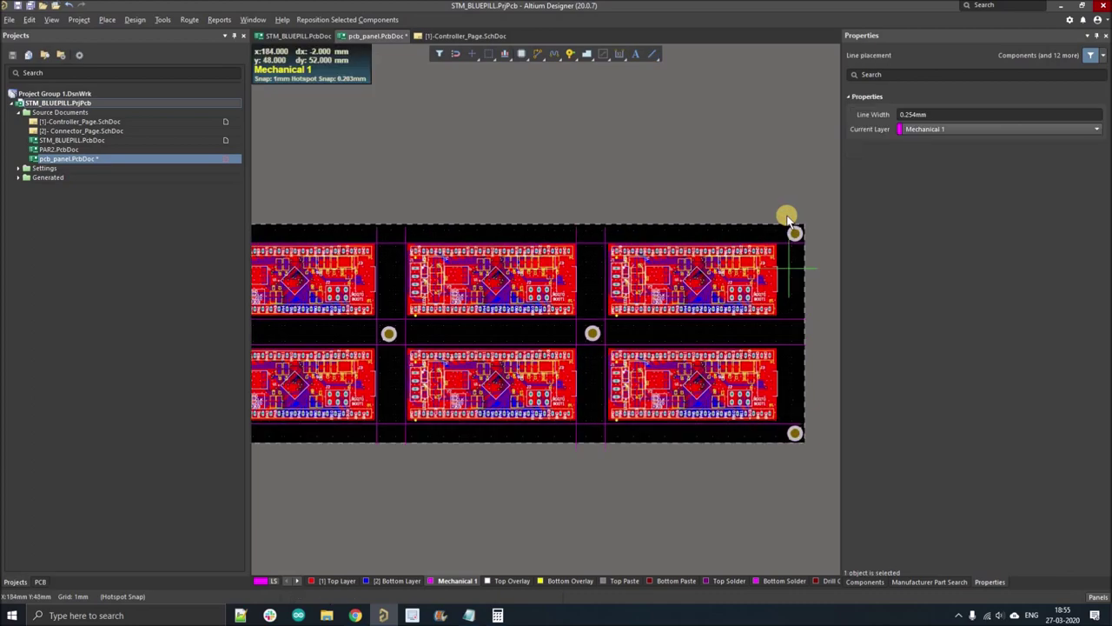
{"action": "scroll", "coordinate": [783, 217], "scroll_direction": "up", "scroll_amount": 4, "text": "ctrl"}
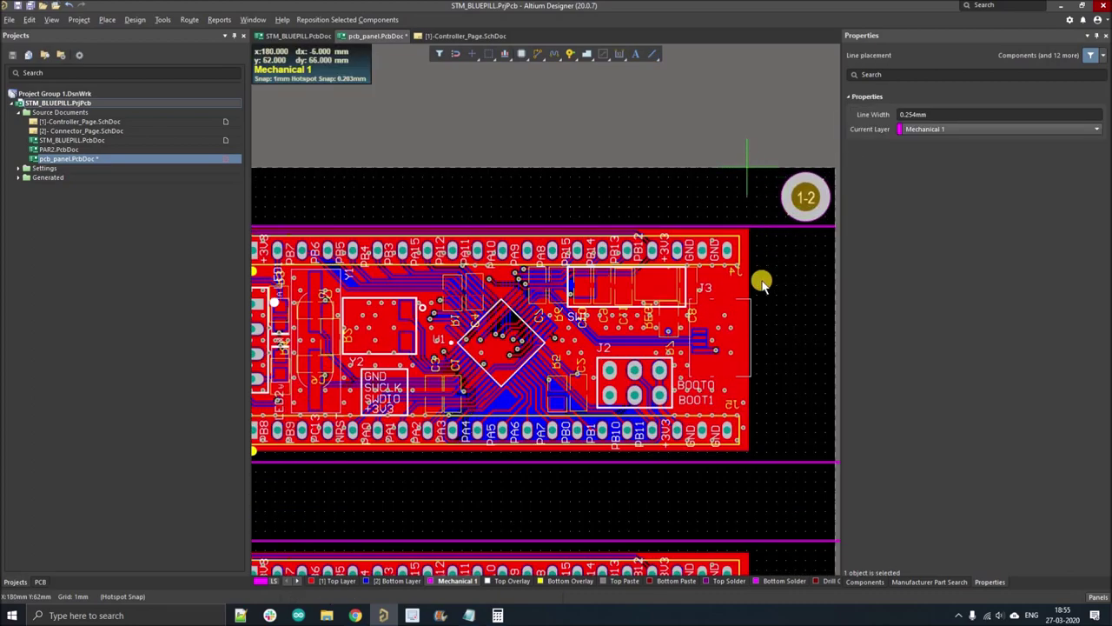
{"action": "left_click", "coordinate": [749, 168]}
{"action": "scroll", "coordinate": [748, 322], "scroll_direction": "down", "scroll_amount": 5, "text": "ctrl"}
{"action": "scroll", "coordinate": [753, 419], "scroll_direction": "up", "scroll_amount": 2, "text": "ctrl"}
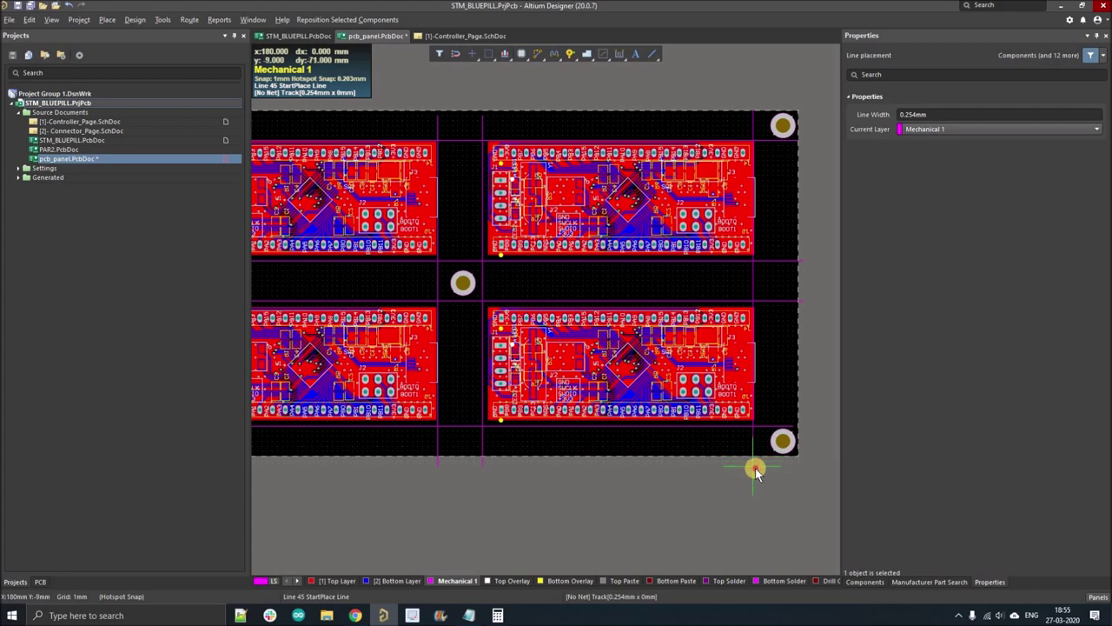
{"action": "right_click", "coordinate": [750, 467]}
{"action": "scroll", "coordinate": [705, 460], "scroll_direction": "down", "scroll_amount": 4, "text": "ctrl"}
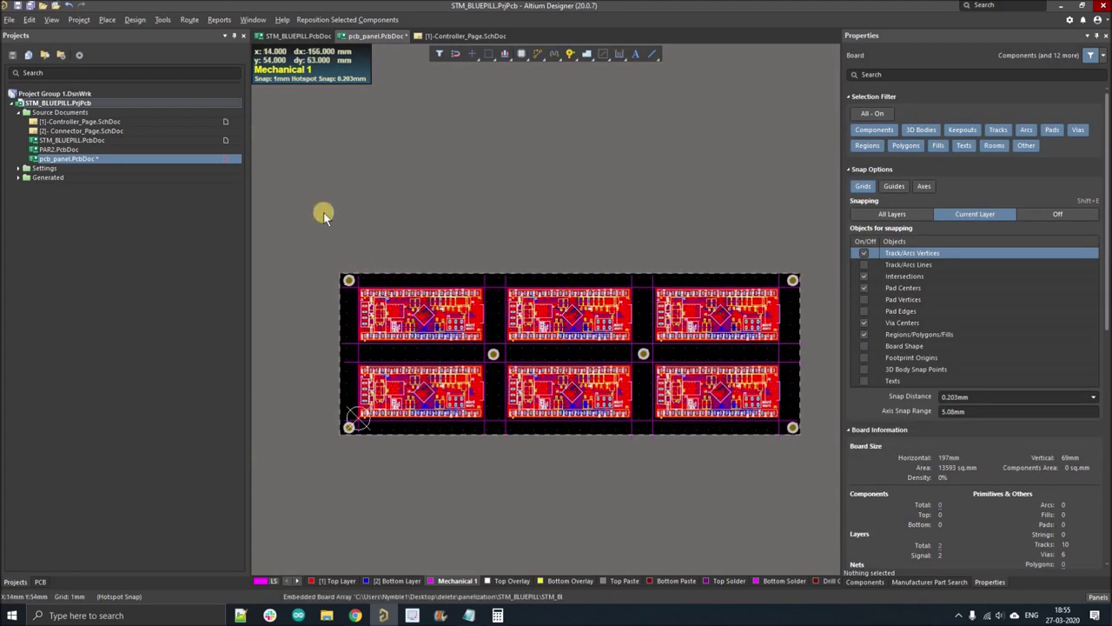
{"action": "scroll", "coordinate": [434, 147], "scroll_direction": "up", "scroll_amount": 2, "text": "ctrl"}
{"action": "left_click", "coordinate": [637, 54]}
- Place a text string above the top-left corner and change its text to 'V-GROOV'
{"action": "scroll", "coordinate": [409, 187], "scroll_direction": "up", "scroll_amount": 2, "text": "ctrl"}
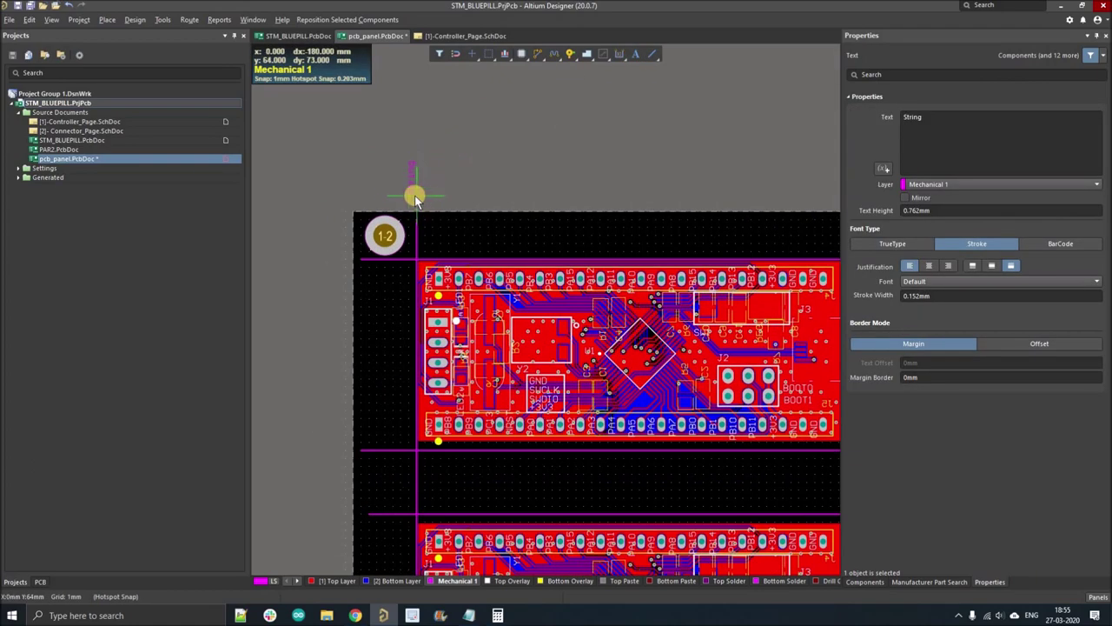
{"action": "scroll", "coordinate": [415, 200], "scroll_direction": "up", "scroll_amount": 1, "text": "ctrl"}
{"action": "left_click", "coordinate": [427, 217]}
{"action": "key", "text": "Escape"}
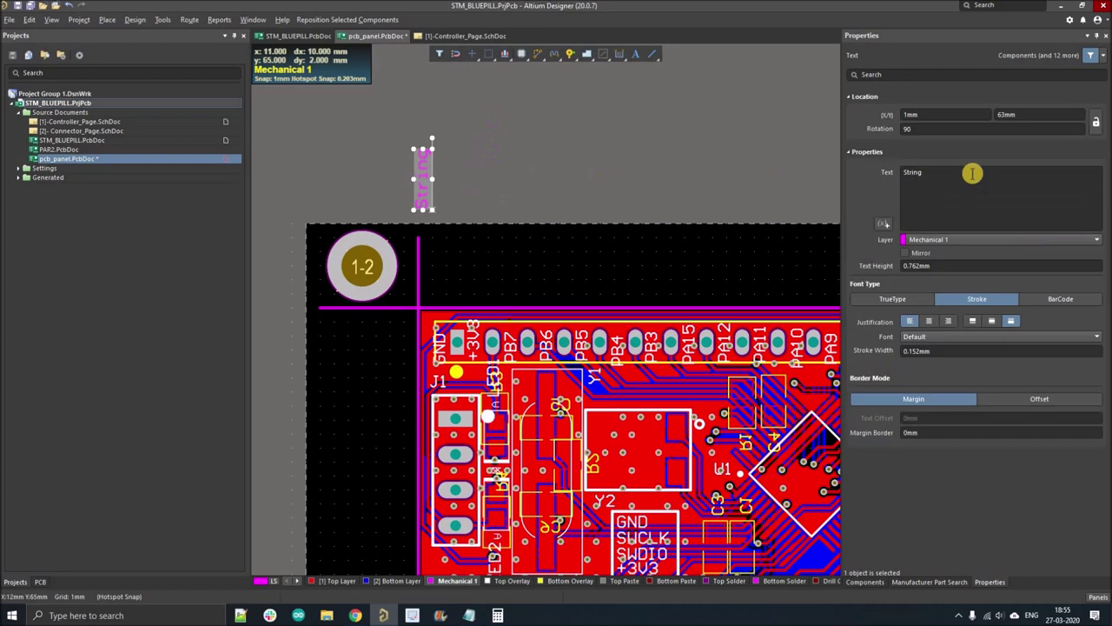
{"action": "left_click", "coordinate": [972, 174]}
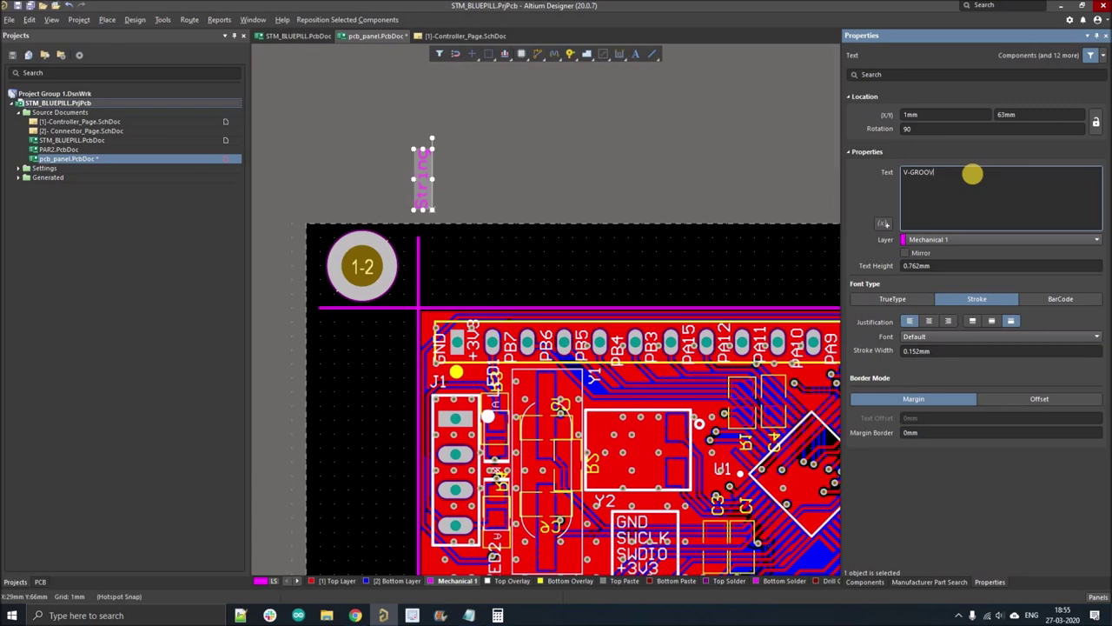
{"action": "type", "text": "V-GROOV"}
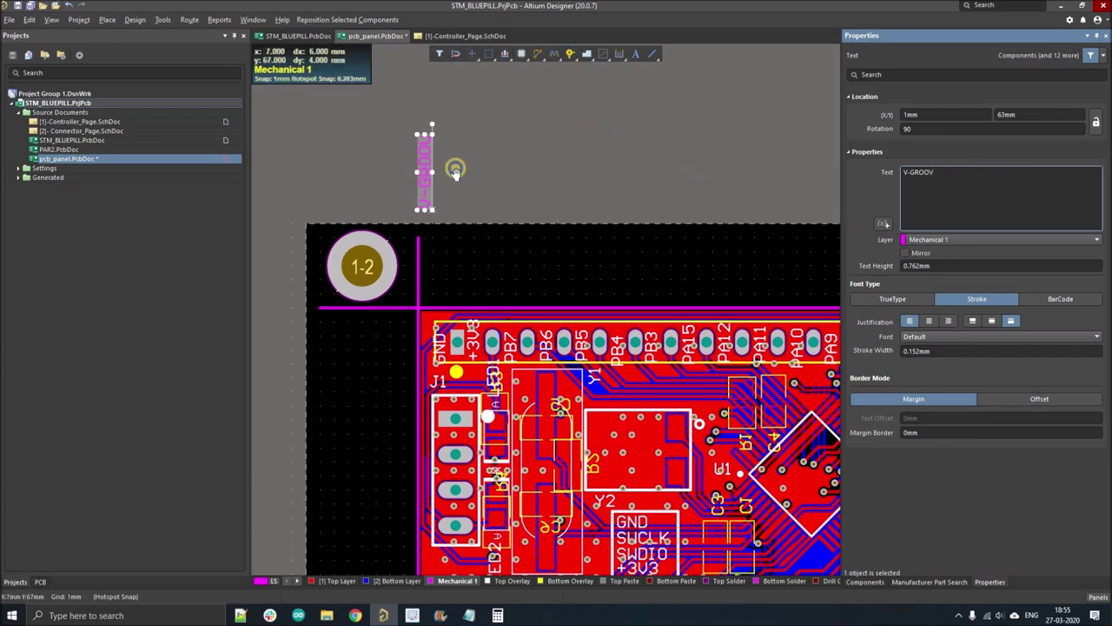
- Place a V-GROOV label beside the groove line on the panel's left edge
{"action": "scroll", "coordinate": [459, 166], "scroll_direction": "right", "scroll_amount": 2, "text": "shift"}
{"action": "scroll", "coordinate": [440, 149], "scroll_direction": "down", "scroll_amount": 1}
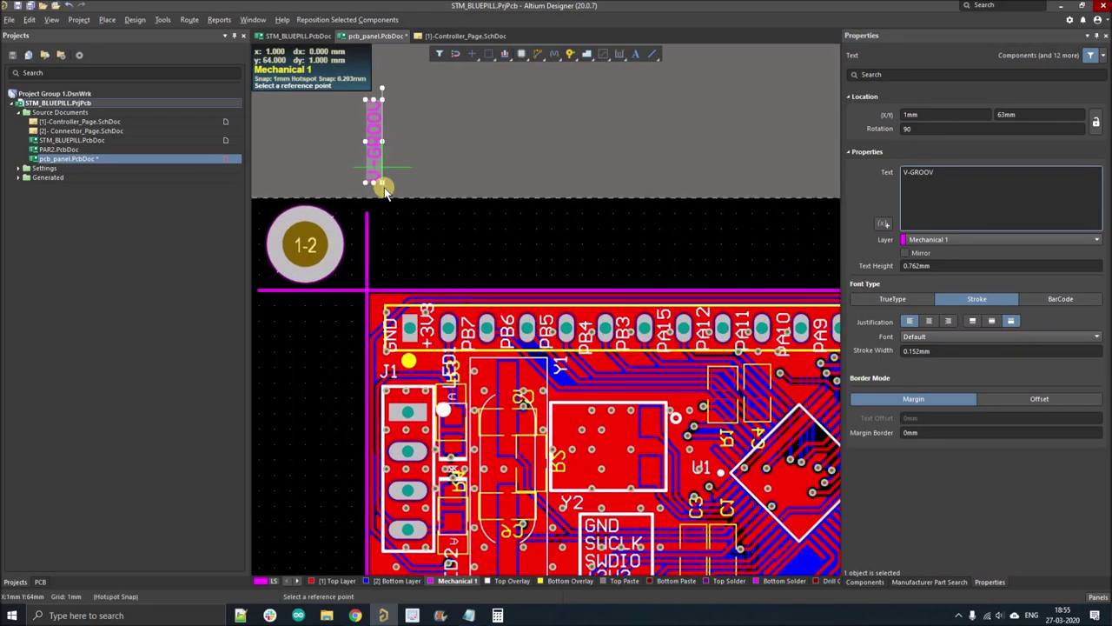
{"action": "scroll", "coordinate": [385, 183], "scroll_direction": "up", "scroll_amount": 1, "text": "ctrl"}
{"action": "scroll", "coordinate": [385, 183], "scroll_direction": "down", "scroll_amount": 3, "text": "ctrl"}
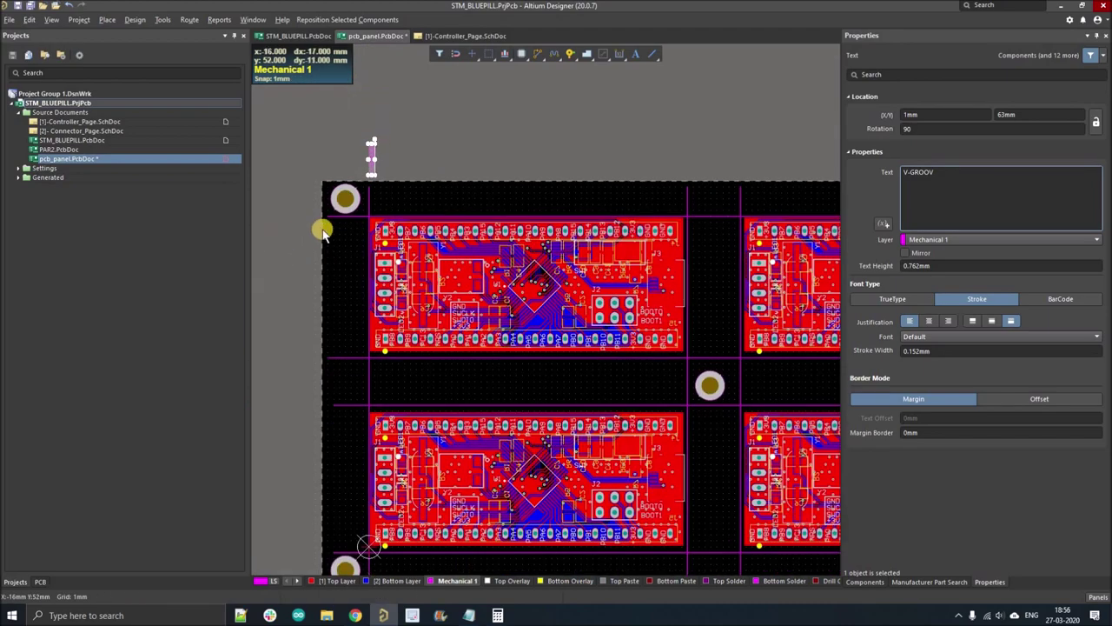
{"action": "scroll", "coordinate": [279, 217], "scroll_direction": "up", "scroll_amount": 1, "text": "ctrl"}
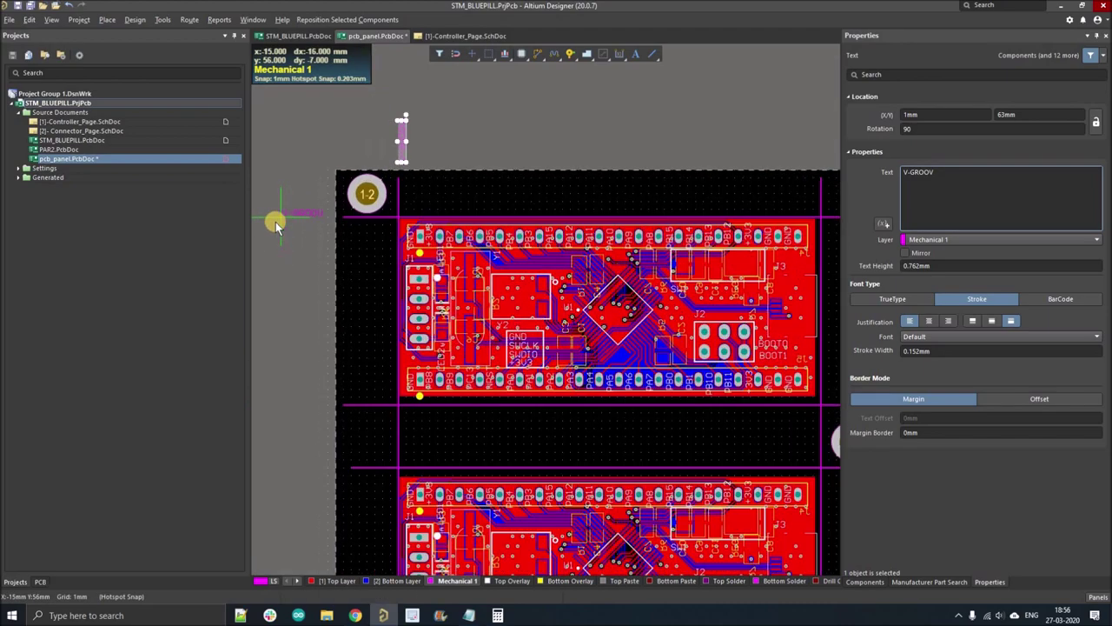
{"action": "scroll", "coordinate": [273, 352], "scroll_direction": "down", "scroll_amount": 1, "text": "ctrl"}
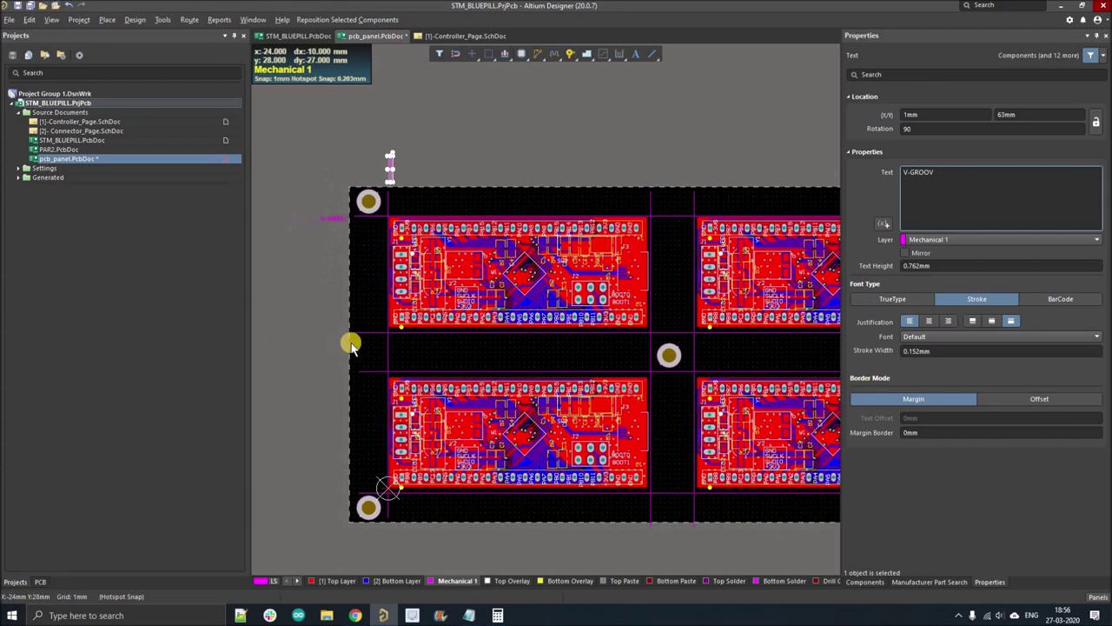
{"action": "scroll", "coordinate": [365, 335], "scroll_direction": "up", "scroll_amount": 3, "text": "ctrl"}
{"action": "scroll", "coordinate": [376, 316], "scroll_direction": "up", "scroll_amount": 1, "text": "ctrl"}
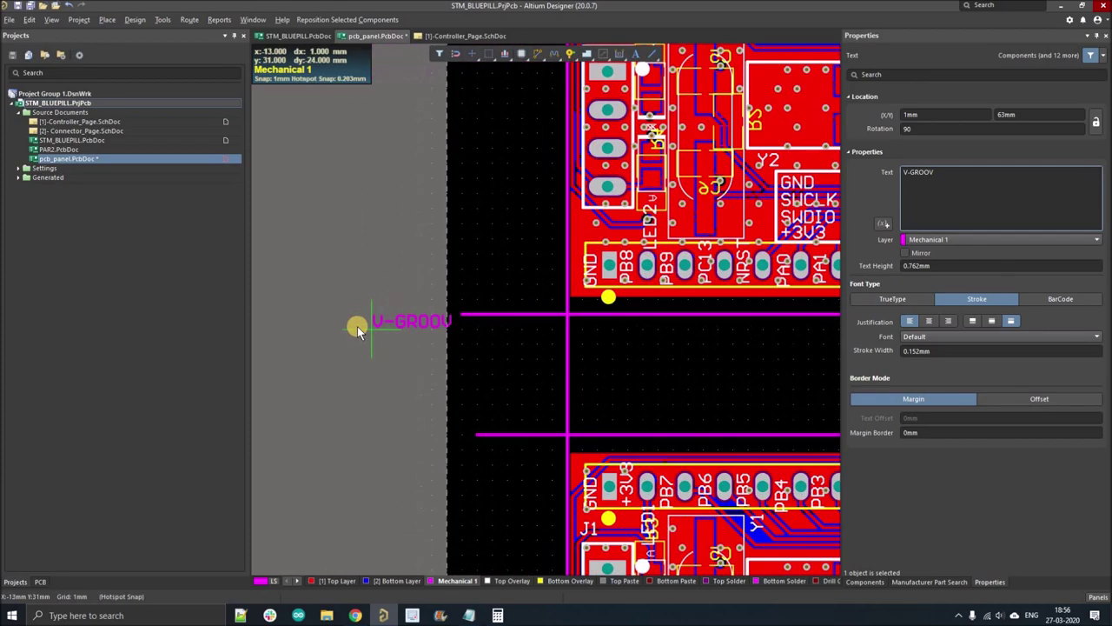
{"action": "left_click", "coordinate": [349, 340]}
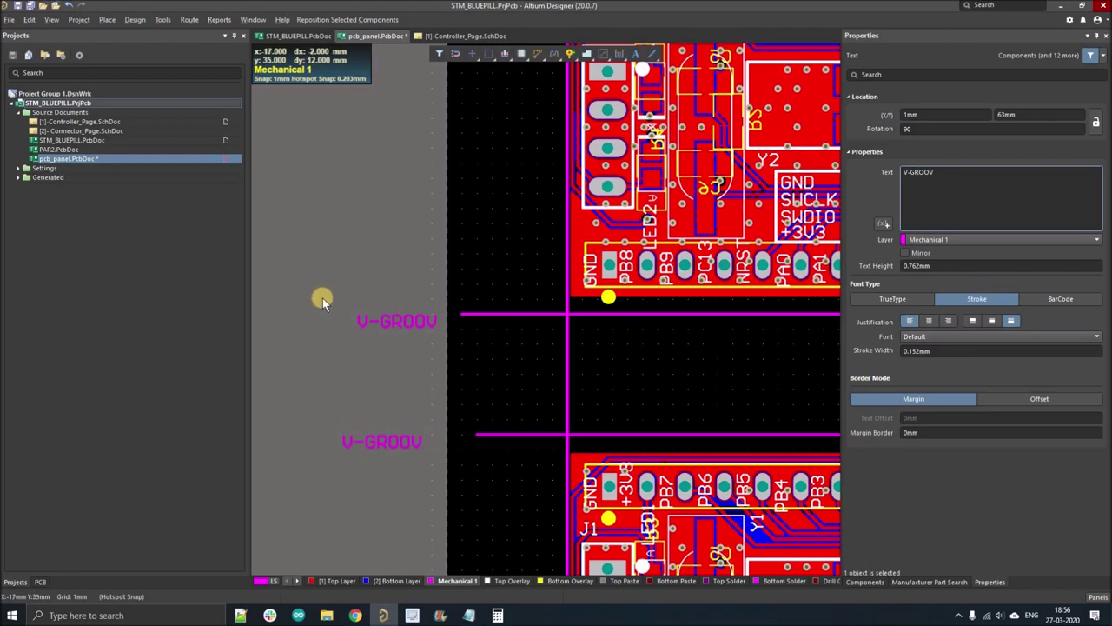
- Add three rotated V-GROOV labels above the grooves along the panel's top edge
{"action": "scroll", "coordinate": [363, 481], "scroll_direction": "down", "scroll_amount": 5, "text": "ctrl"}
{"action": "scroll", "coordinate": [390, 422], "scroll_direction": "up", "scroll_amount": 5, "text": "ctrl"}
{"action": "scroll", "coordinate": [318, 479], "scroll_direction": "down", "scroll_amount": 3, "text": "ctrl"}
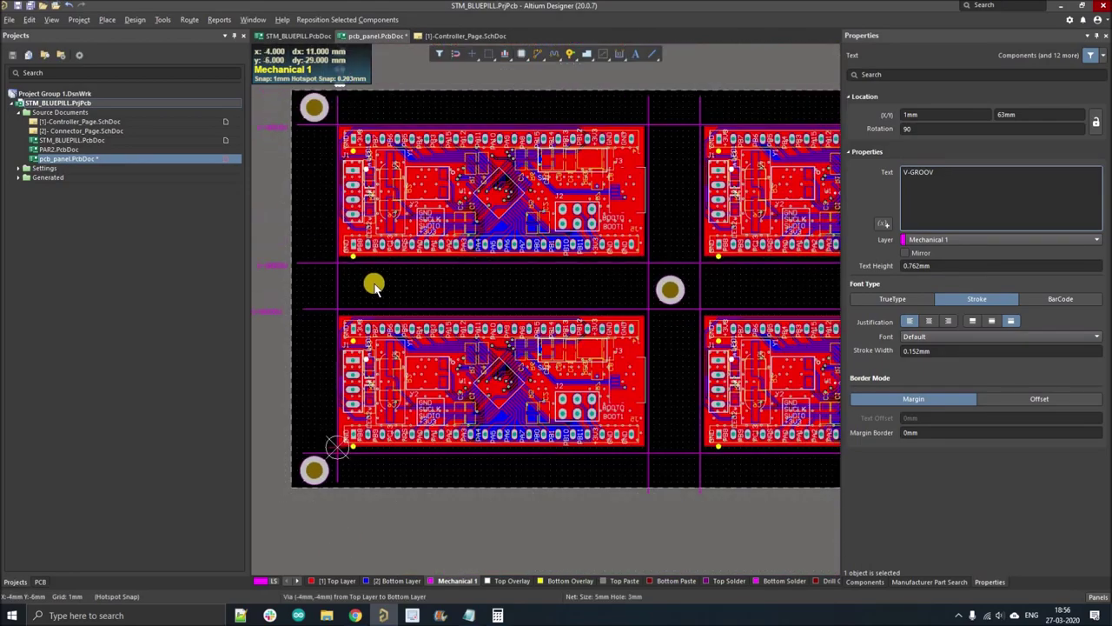
{"action": "scroll", "coordinate": [586, 147], "scroll_direction": "down", "scroll_amount": 2, "text": "ctrl"}
{"action": "scroll", "coordinate": [546, 134], "scroll_direction": "up", "scroll_amount": 2, "text": "ctrl"}
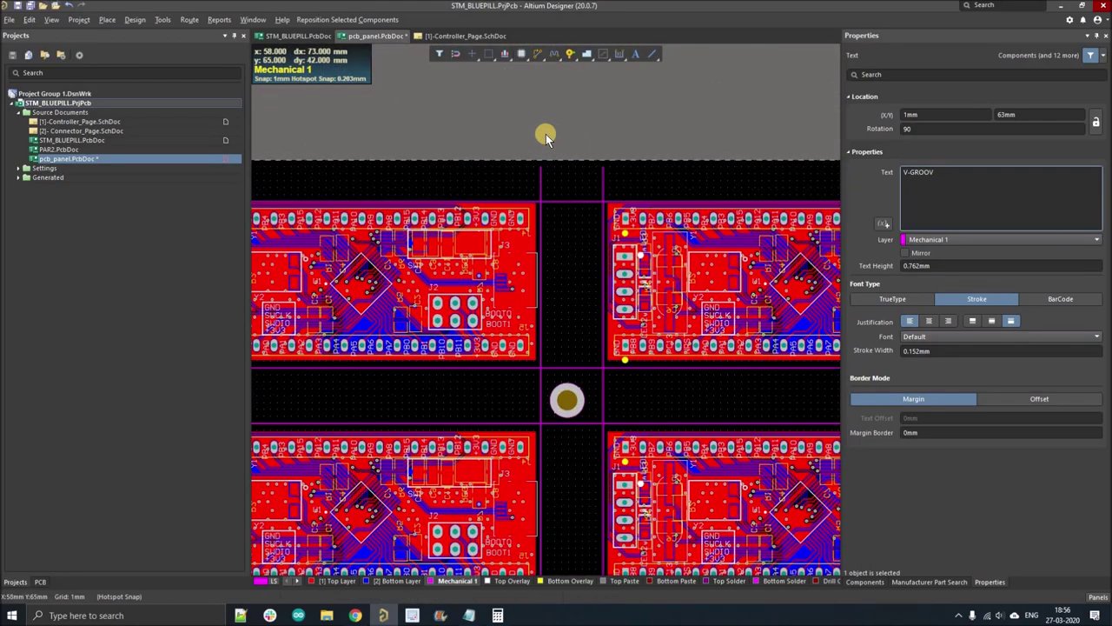
{"action": "left_click", "coordinate": [602, 156]}
{"action": "scroll", "coordinate": [433, 140], "scroll_direction": "down", "scroll_amount": 5, "text": "ctrl"}
{"action": "scroll", "coordinate": [657, 112], "scroll_direction": "up", "scroll_amount": 6, "text": "ctrl"}
{"action": "left_click", "coordinate": [508, 155]}
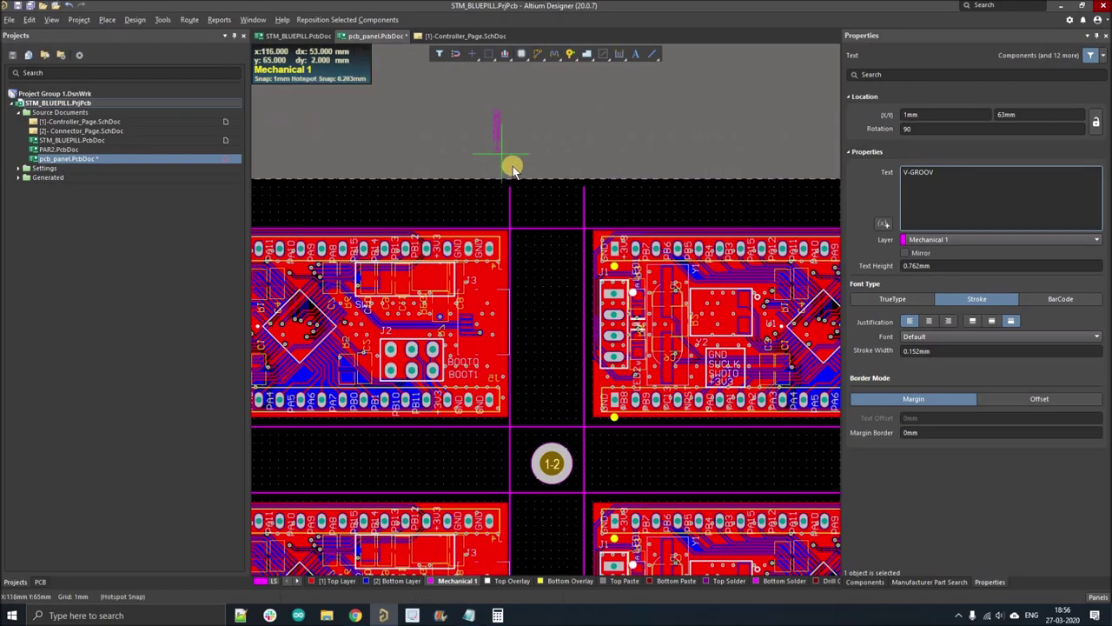
{"action": "scroll", "coordinate": [646, 154], "scroll_direction": "down", "scroll_amount": 3, "text": "ctrl"}
{"action": "scroll", "coordinate": [586, 149], "scroll_direction": "up", "scroll_amount": 4, "text": "ctrl"}
{"action": "left_click", "coordinate": [559, 149]}
{"action": "scroll", "coordinate": [780, 169], "scroll_direction": "down", "scroll_amount": 3, "text": "ctrl"}
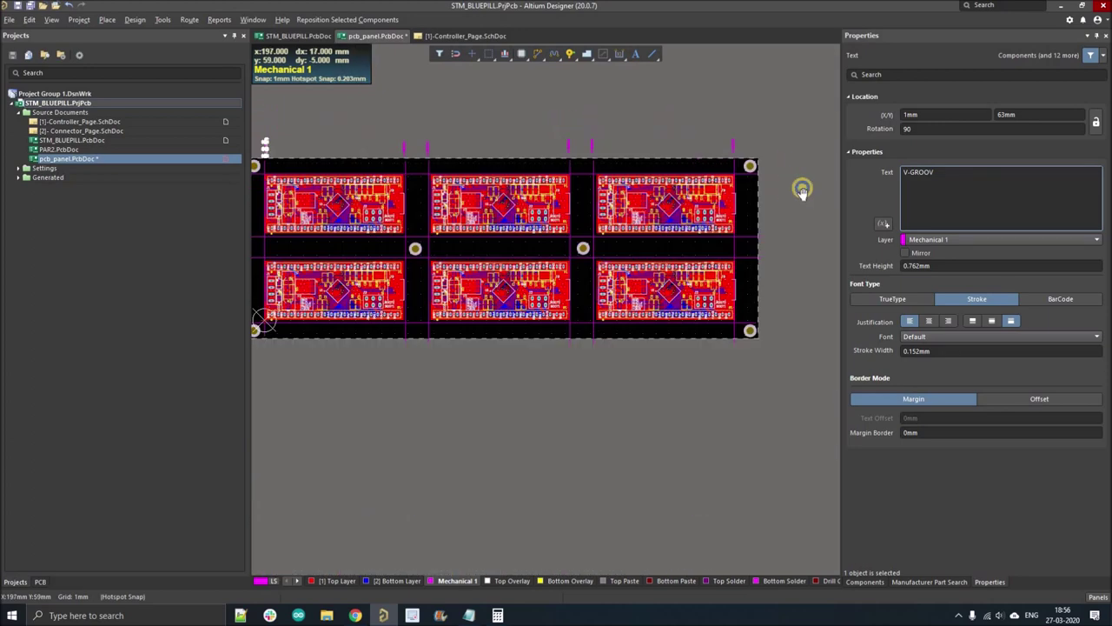
{"action": "key", "text": "Escape"}
{"action": "right_click_drag", "start_coordinate": [524, 404], "coordinate": [504, 415]}
{"action": "scroll", "coordinate": [505, 416], "scroll_direction": "down", "scroll_amount": 1, "text": "ctrl"}
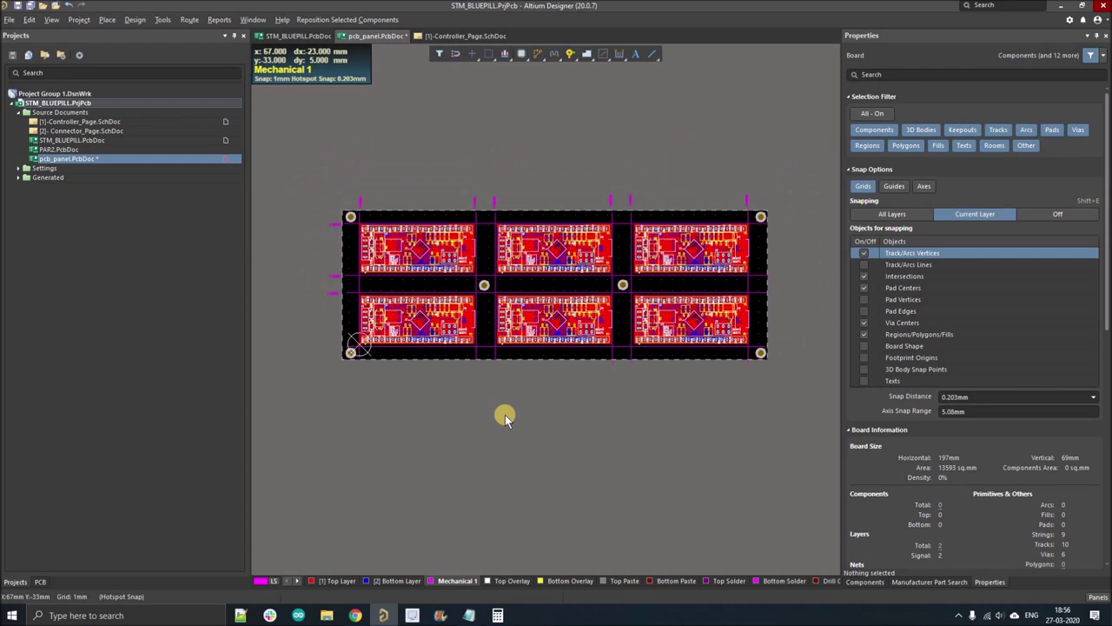
{"action": "right_click_drag", "start_coordinate": [505, 415], "coordinate": [522, 394]}
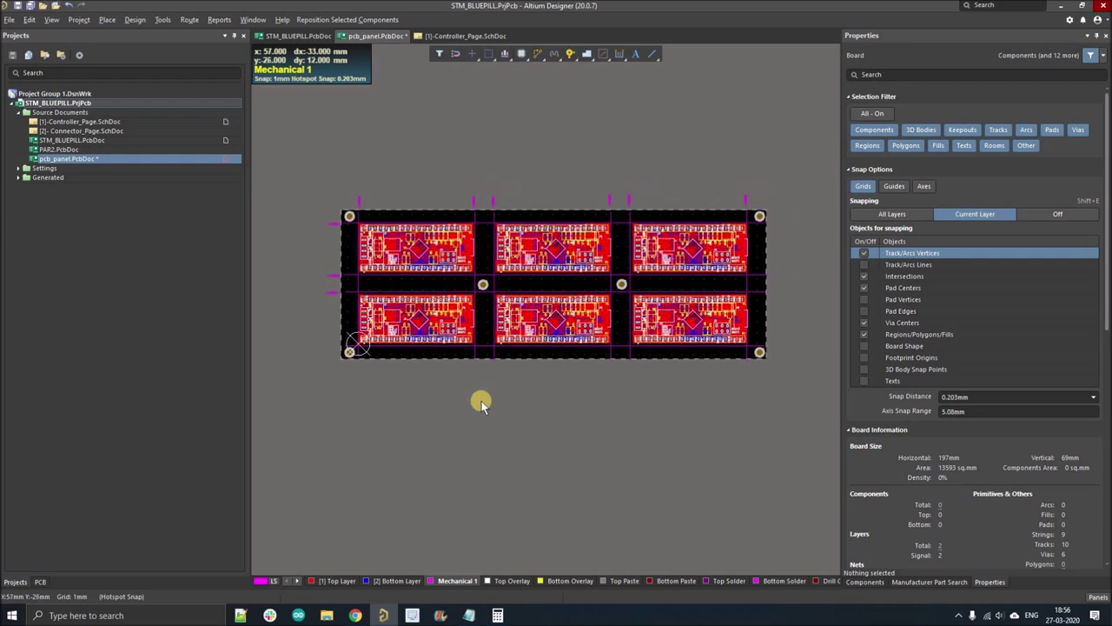
- Isolate Mechanical 1, select all the V-groove lines and delete them
{"action": "key", "text": "shift+s"}
{"action": "left_click_drag", "start_coordinate": [311, 172], "coordinate": [808, 423]}
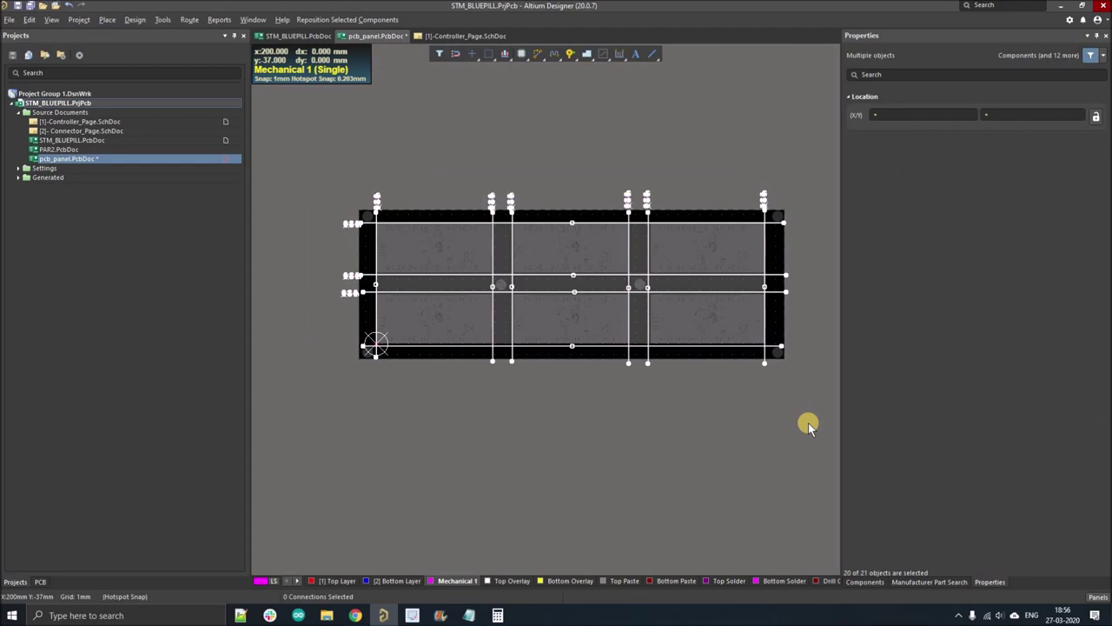
{"action": "left_click", "coordinate": [766, 419]}
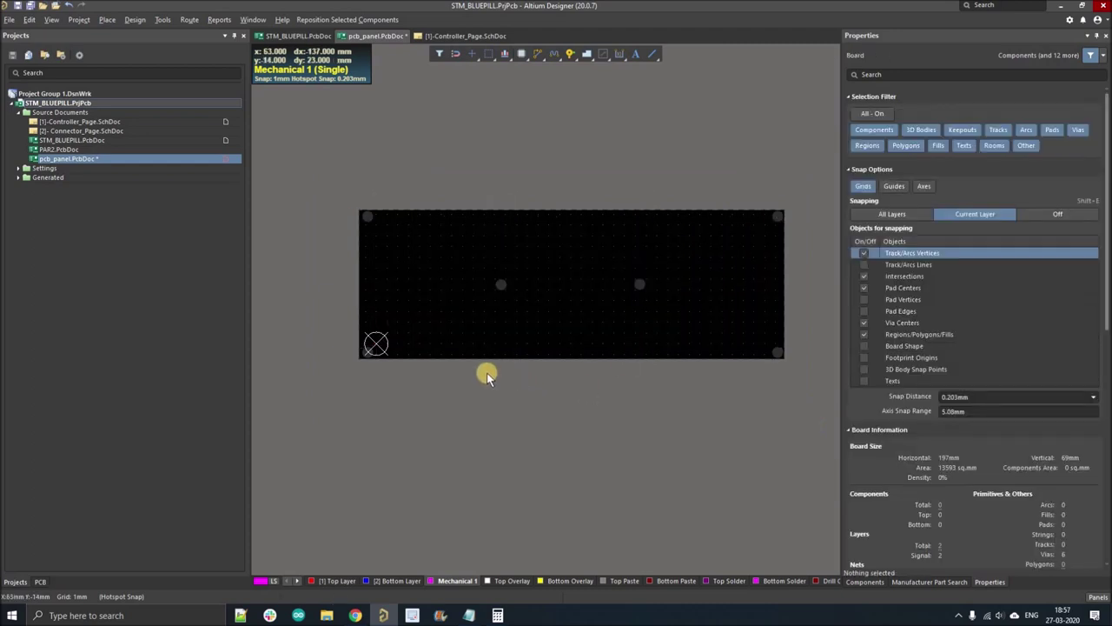
{"action": "scroll", "coordinate": [380, 209], "scroll_direction": "up", "scroll_amount": 3, "text": "ctrl"}
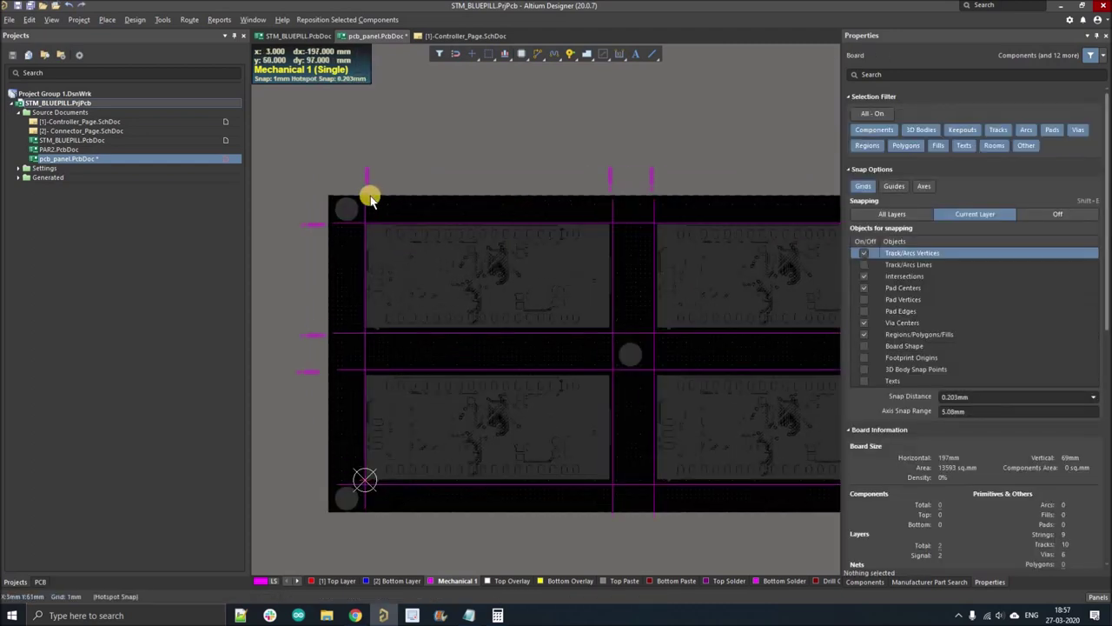
{"action": "left_click", "coordinate": [366, 203]}
{"action": "scroll", "coordinate": [373, 202], "scroll_direction": "down", "scroll_amount": 2, "text": "ctrl"}
{"action": "key", "text": "ctrl+a"}
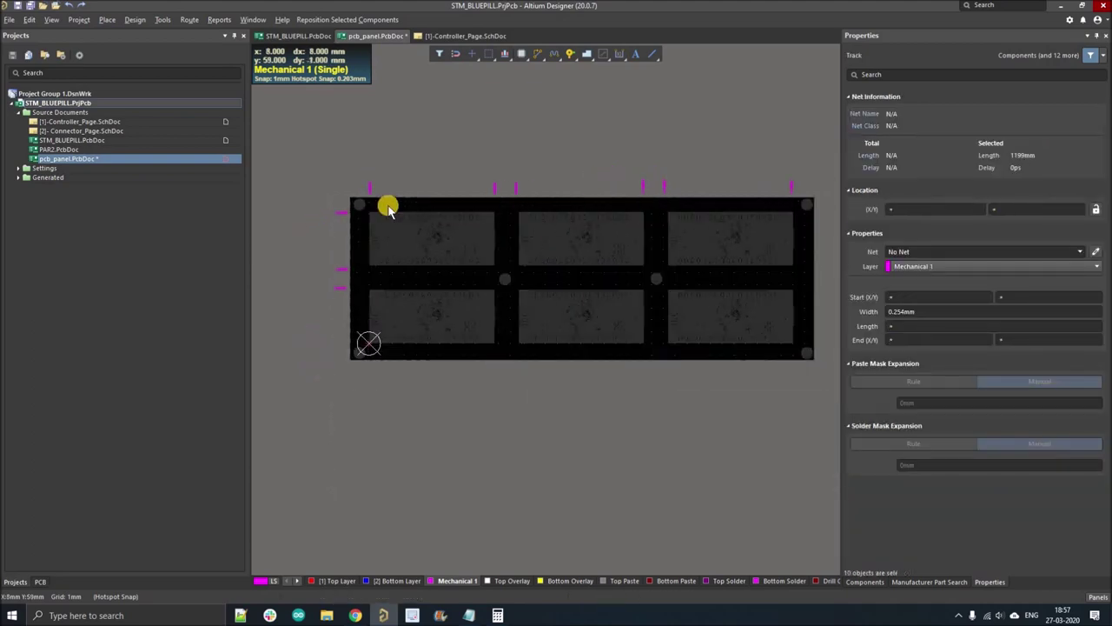
{"action": "key", "text": "Delete"}
- Select the V-GROOV labels along the panel's top edge
{"action": "scroll", "coordinate": [365, 191], "scroll_direction": "up", "scroll_amount": 2, "text": "ctrl"}
{"action": "scroll", "coordinate": [325, 142], "scroll_direction": "down", "scroll_amount": 2, "text": "ctrl"}
{"action": "left_click", "coordinate": [329, 137]}
{"action": "key", "text": "Escape"}
{"action": "scroll", "coordinate": [531, 147], "scroll_direction": "right", "scroll_amount": 1, "text": "shift"}
{"action": "scroll", "coordinate": [323, 114], "scroll_direction": "down", "scroll_amount": 1, "text": "ctrl"}
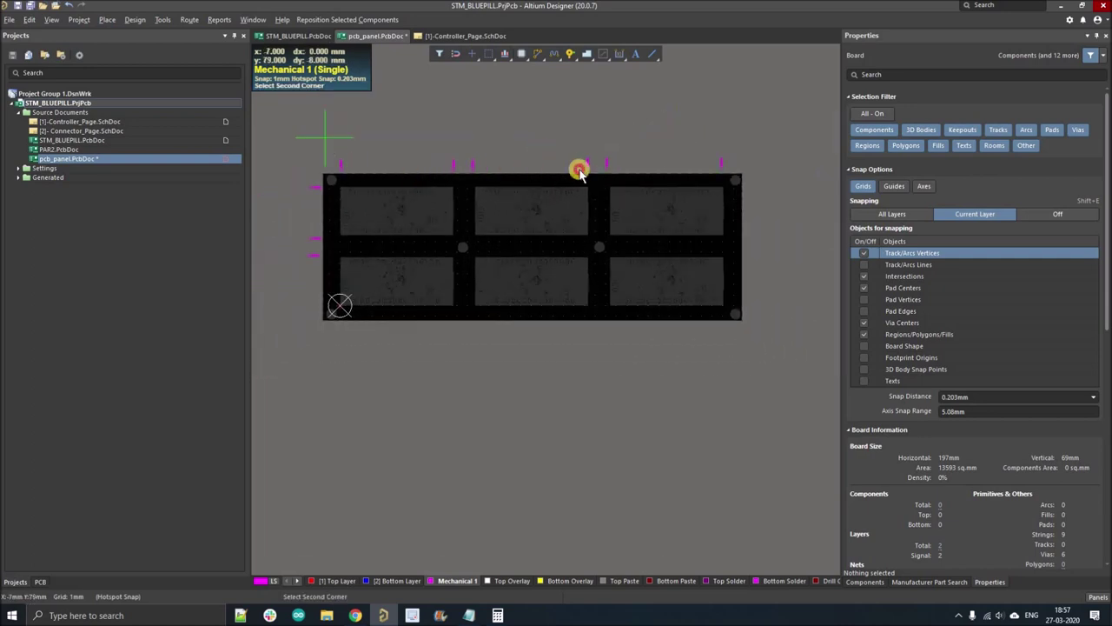
{"action": "left_click", "coordinate": [730, 176]}
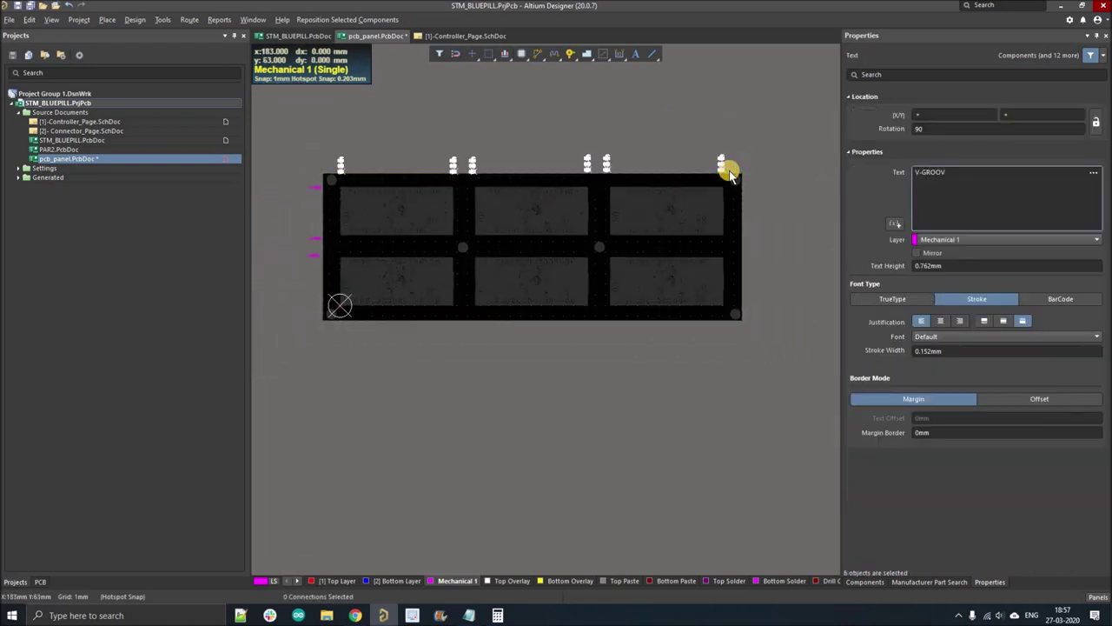
{"action": "left_click", "coordinate": [315, 235]}
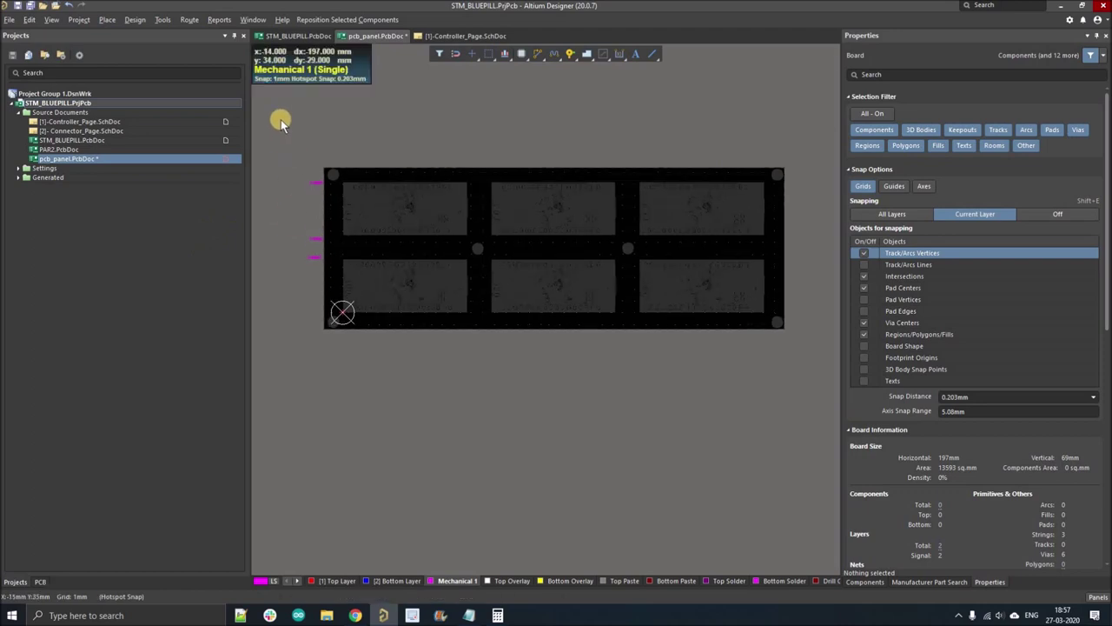
- Box-select the V-GROOV labels on the left edge and delete them
{"action": "scroll", "coordinate": [299, 211], "scroll_direction": "up", "scroll_amount": 4, "text": "ctrl"}
{"action": "left_click_drag", "start_coordinate": [276, 111], "coordinate": [360, 464]}
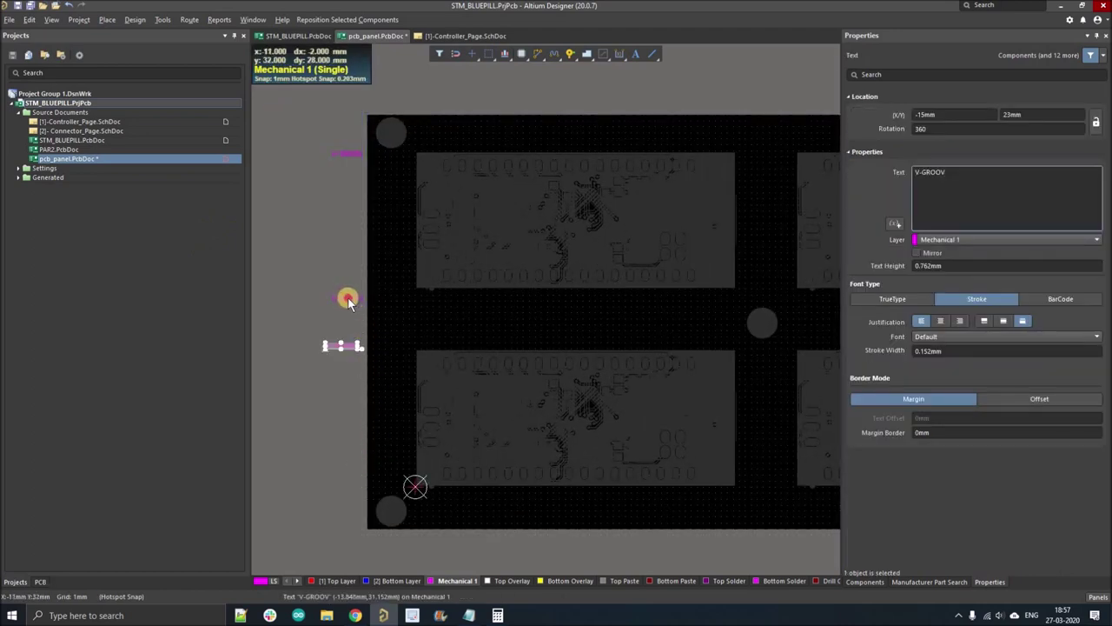
{"action": "left_click", "coordinate": [338, 154], "text": "shift"}
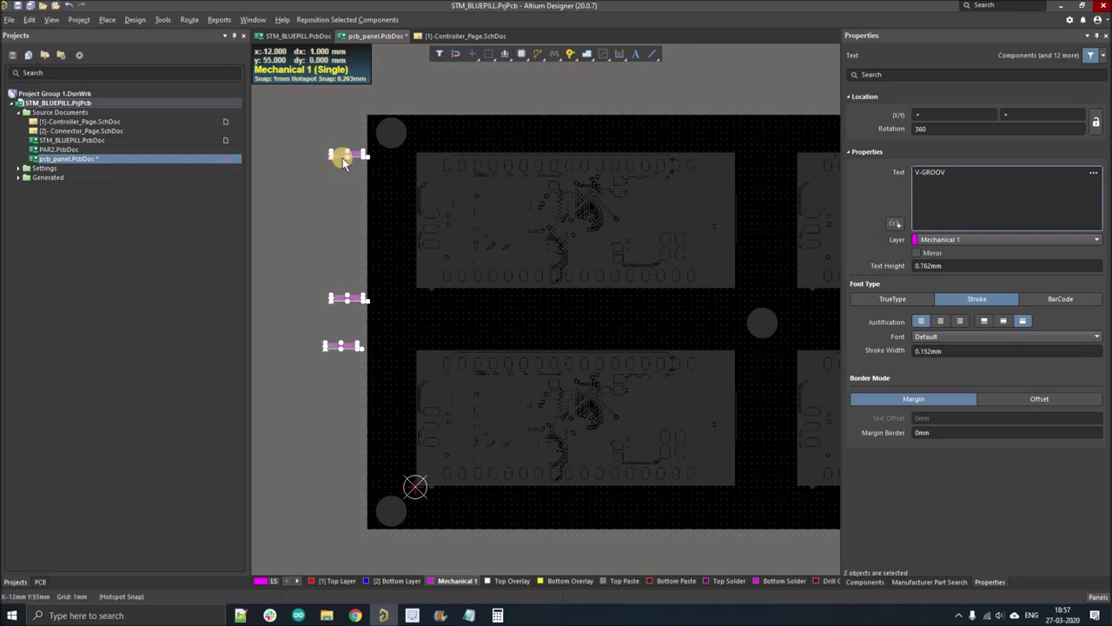
{"action": "key", "text": "Delete"}
{"action": "scroll", "coordinate": [323, 343], "scroll_direction": "down", "scroll_amount": 3, "text": "ctrl"}
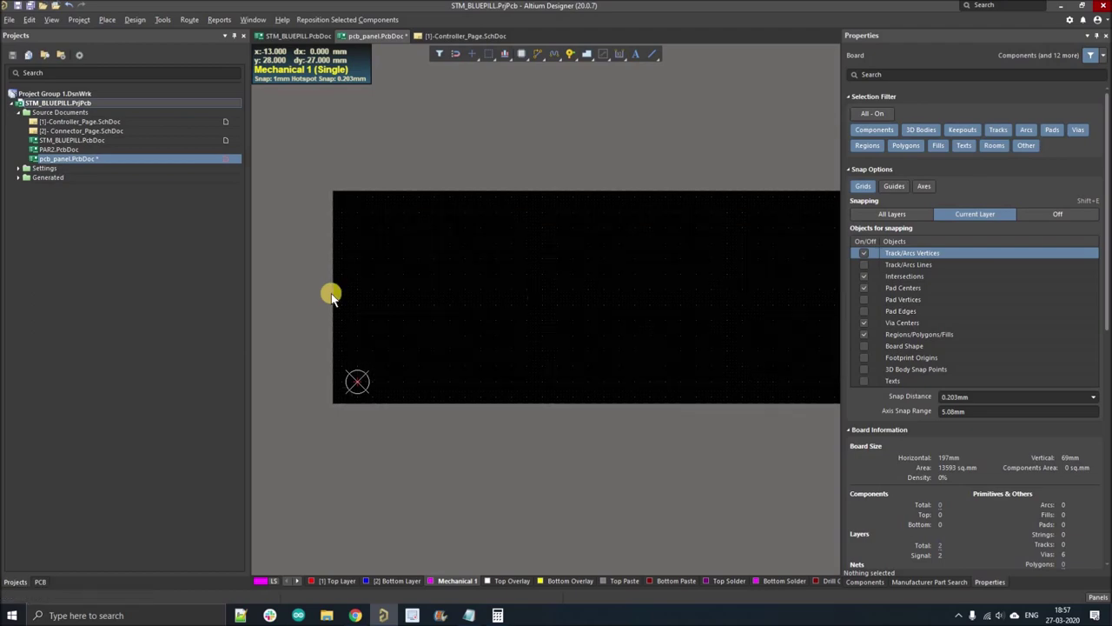
{"action": "scroll", "coordinate": [382, 276], "scroll_direction": "up", "scroll_amount": 1, "text": "ctrl"}
{"action": "scroll", "coordinate": [390, 258], "scroll_direction": "down", "scroll_amount": 1, "text": "ctrl"}
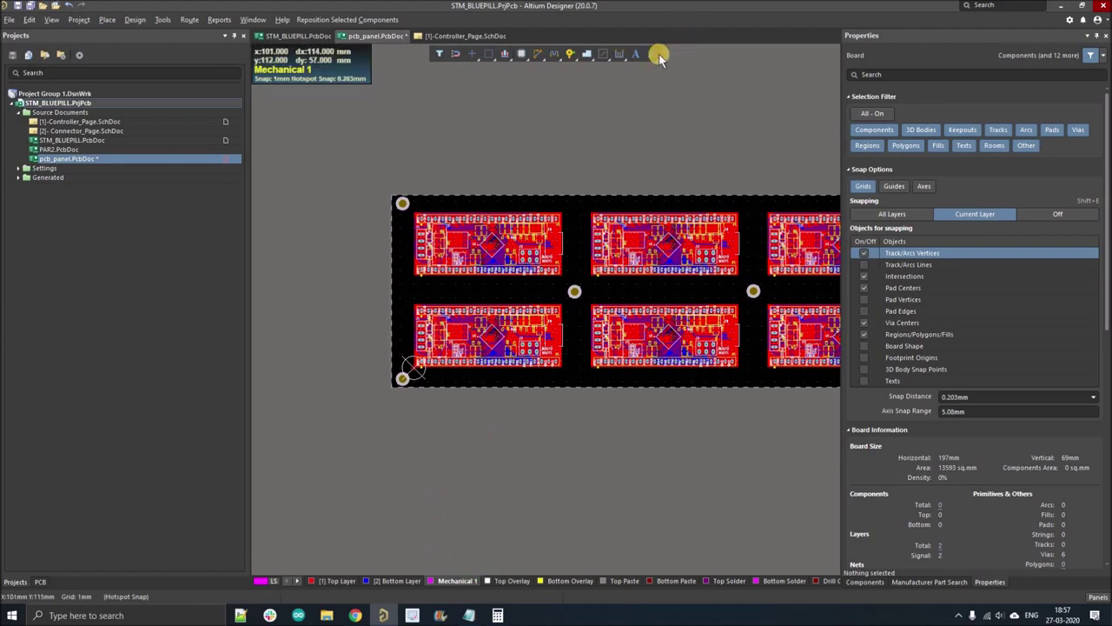
- Draw a vertical line from above the top-left board to its lower edge, then a parallel line left of it
{"action": "left_click", "coordinate": [653, 54]}
{"action": "scroll", "coordinate": [402, 254], "scroll_direction": "up", "scroll_amount": 2, "text": "ctrl"}
{"action": "scroll", "coordinate": [417, 180], "scroll_direction": "up", "scroll_amount": 4, "text": "ctrl"}
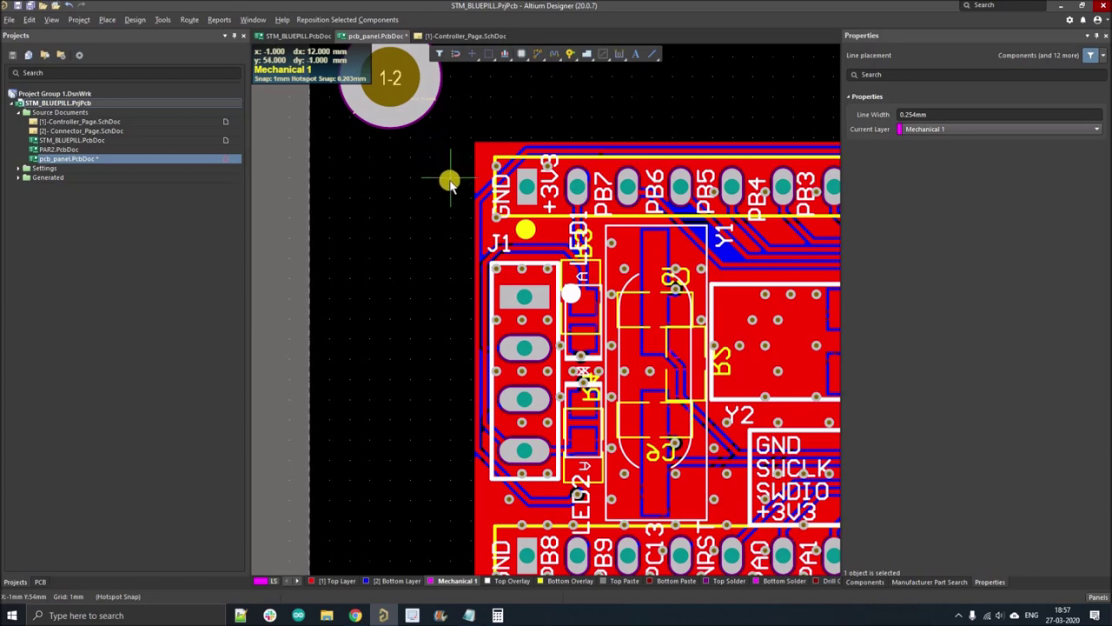
{"action": "left_click", "coordinate": [450, 181]}
{"action": "scroll", "coordinate": [449, 181], "scroll_direction": "down", "scroll_amount": 3, "text": "ctrl"}
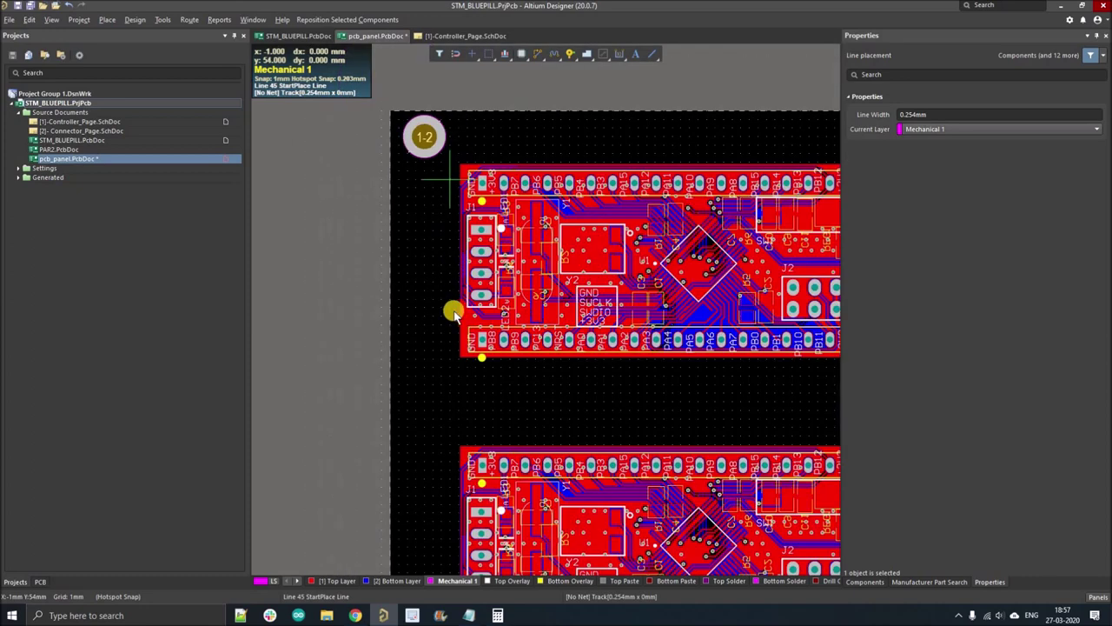
{"action": "left_click", "coordinate": [450, 343]}
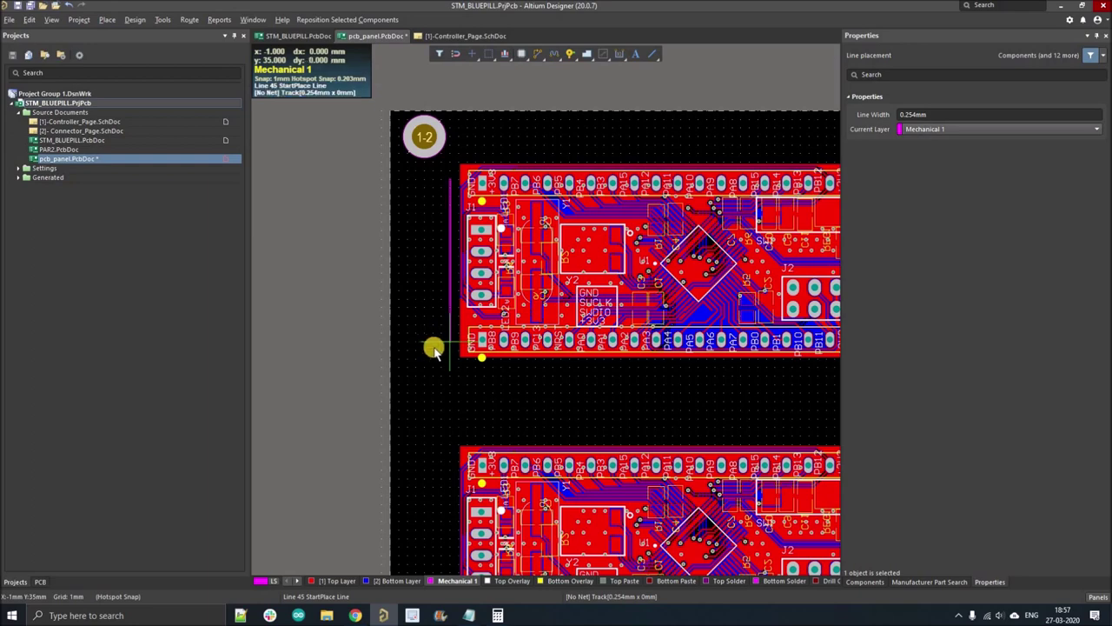
{"action": "right_click", "coordinate": [420, 184]}
{"action": "scroll", "coordinate": [424, 181], "scroll_direction": "up", "scroll_amount": 3, "text": "ctrl"}
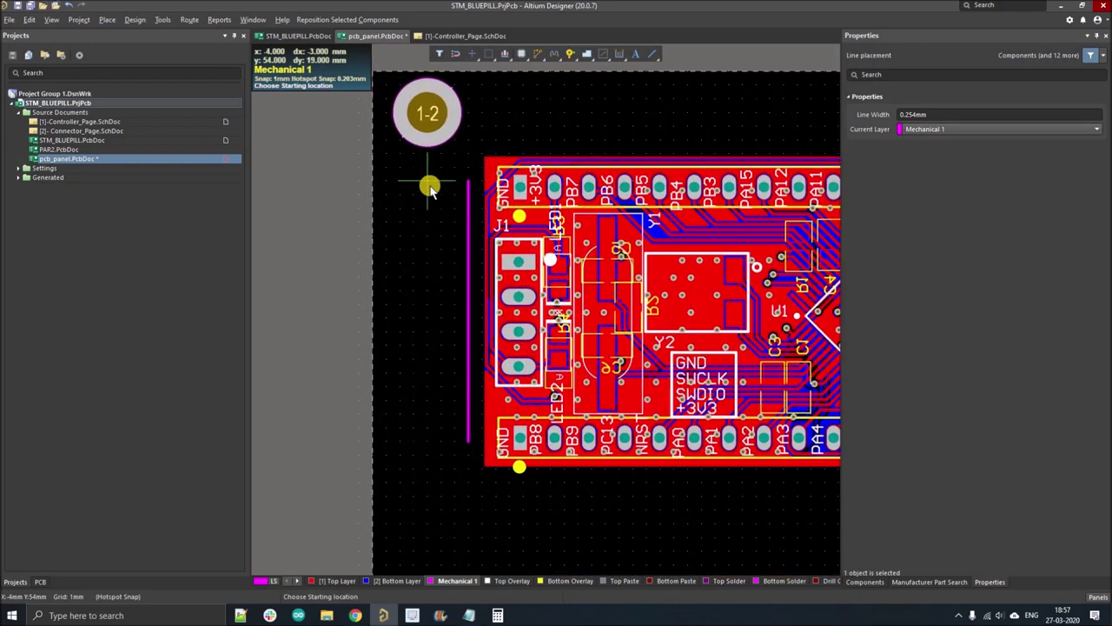
{"action": "left_click", "coordinate": [429, 185]}
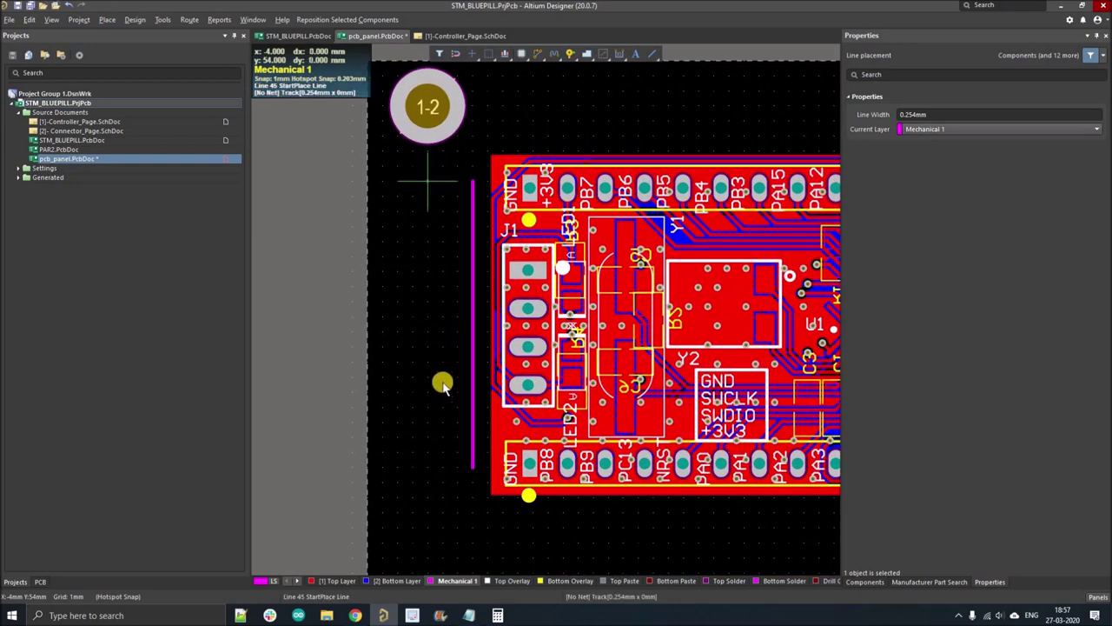
{"action": "left_click", "coordinate": [426, 467]}
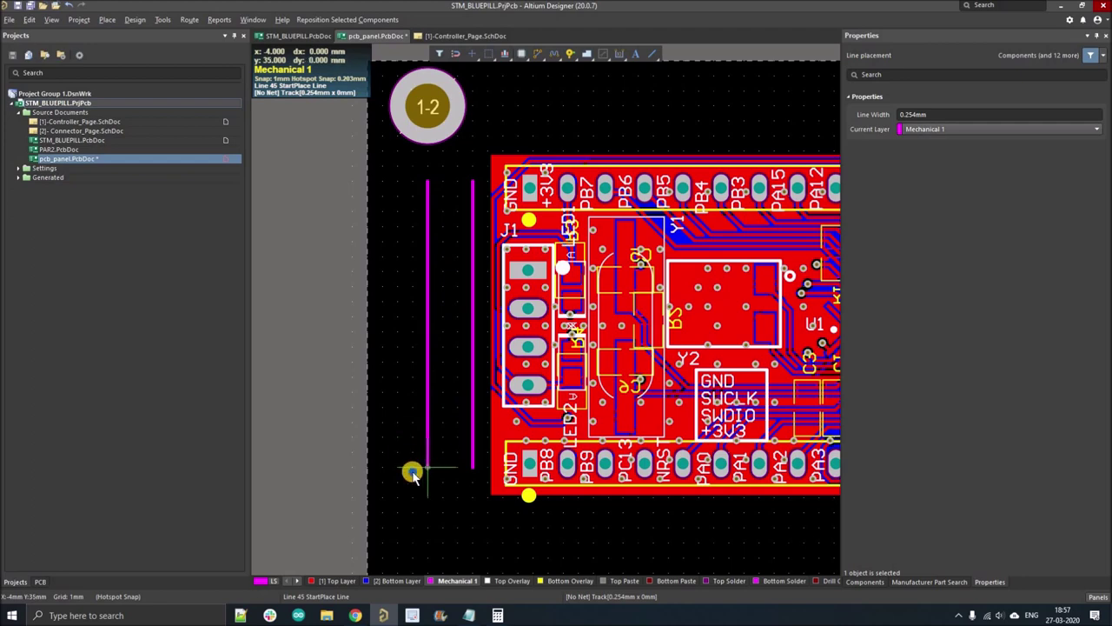
{"action": "right_click", "coordinate": [426, 485]}
{"action": "right_click", "coordinate": [429, 485]}
- Draw a circle on Mechanical 1 centred above the two slot lines
{"action": "scroll", "coordinate": [419, 449], "scroll_direction": "down", "scroll_amount": 4, "text": "ctrl"}
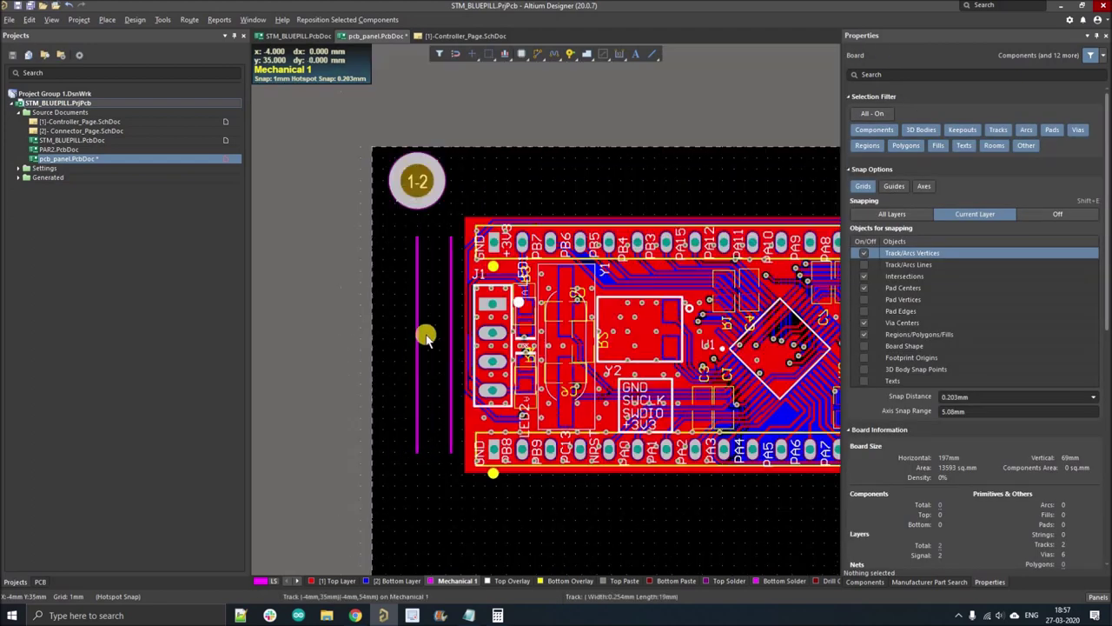
{"action": "scroll", "coordinate": [427, 251], "scroll_direction": "up", "scroll_amount": 5, "text": "ctrl"}
{"action": "left_click", "coordinate": [657, 52]}
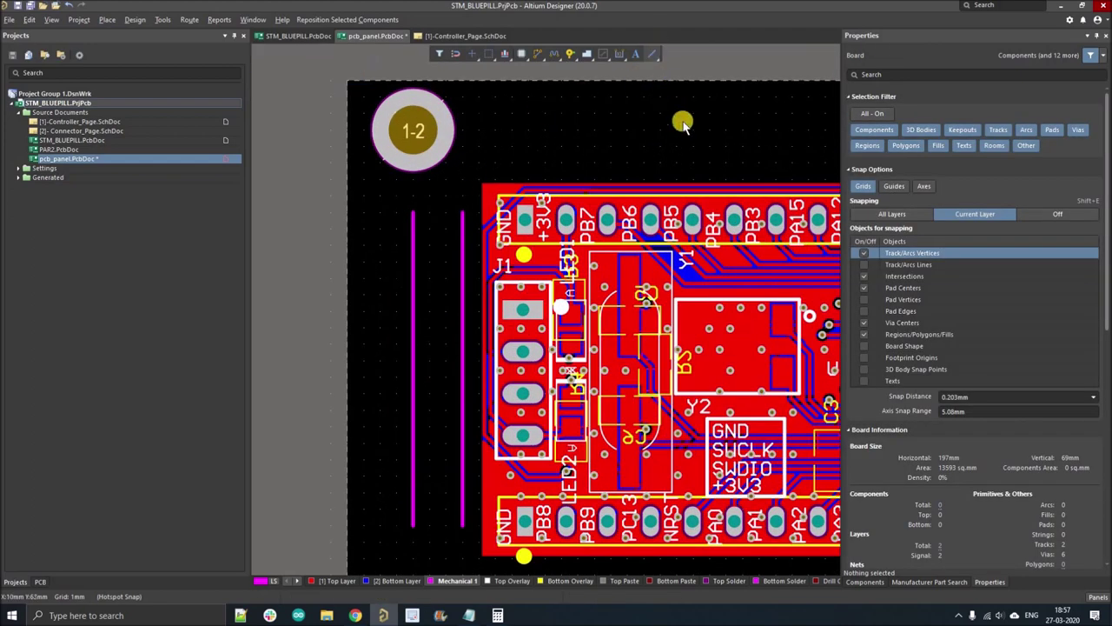
{"action": "left_click", "coordinate": [684, 108]}
{"action": "scroll", "coordinate": [440, 217], "scroll_direction": "up", "scroll_amount": 2, "text": "ctrl"}
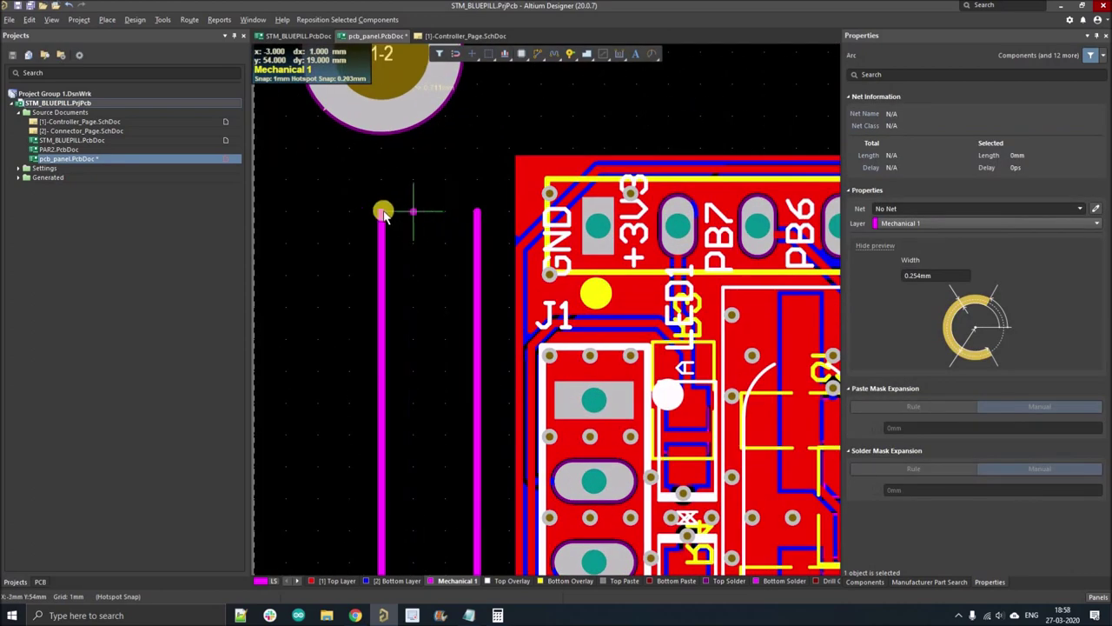
{"action": "left_click", "coordinate": [405, 208]}
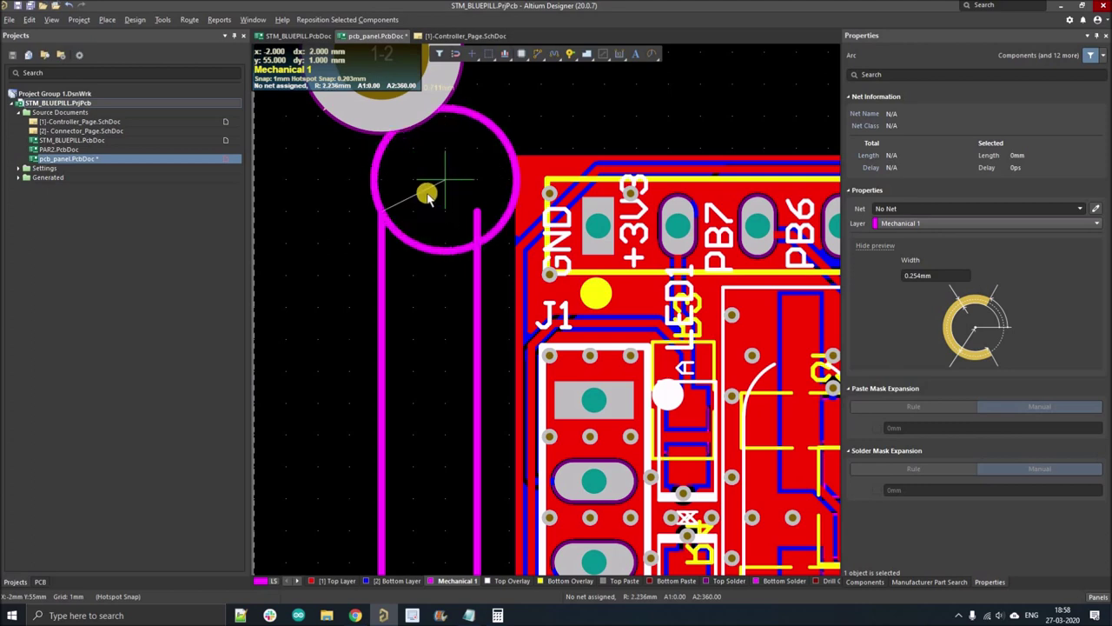
{"action": "left_click", "coordinate": [447, 217]}
{"action": "left_click", "coordinate": [381, 213]}
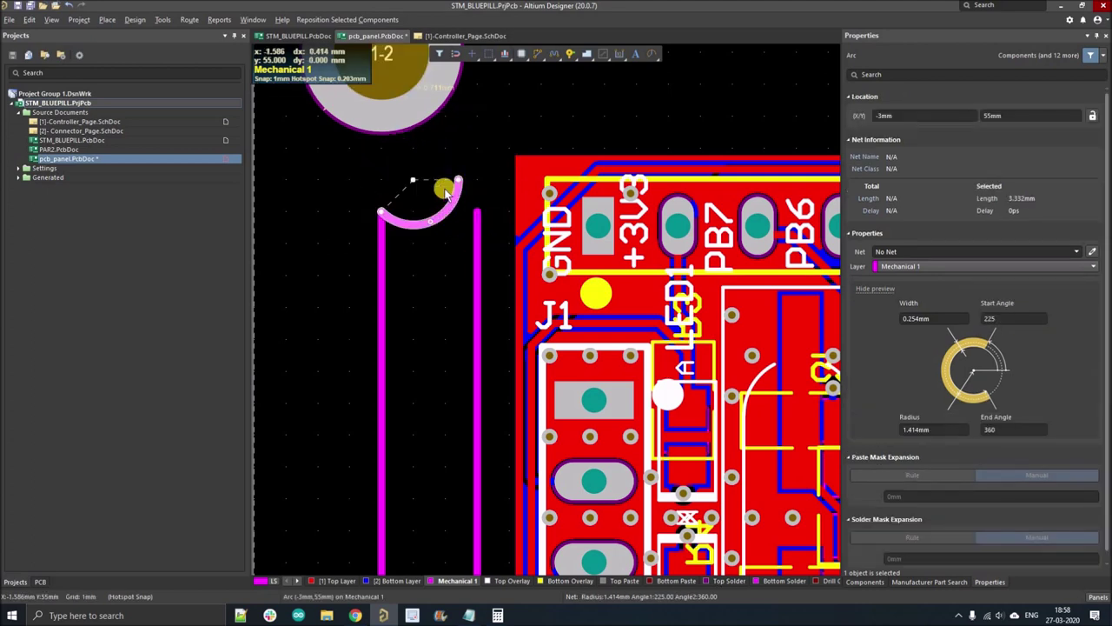
{"action": "scroll", "coordinate": [426, 252], "scroll_direction": "up", "scroll_amount": 1}
- Switch to a finer snap grid and shape the arc into a top semicircle over the slot
{"action": "key", "text": "g"}
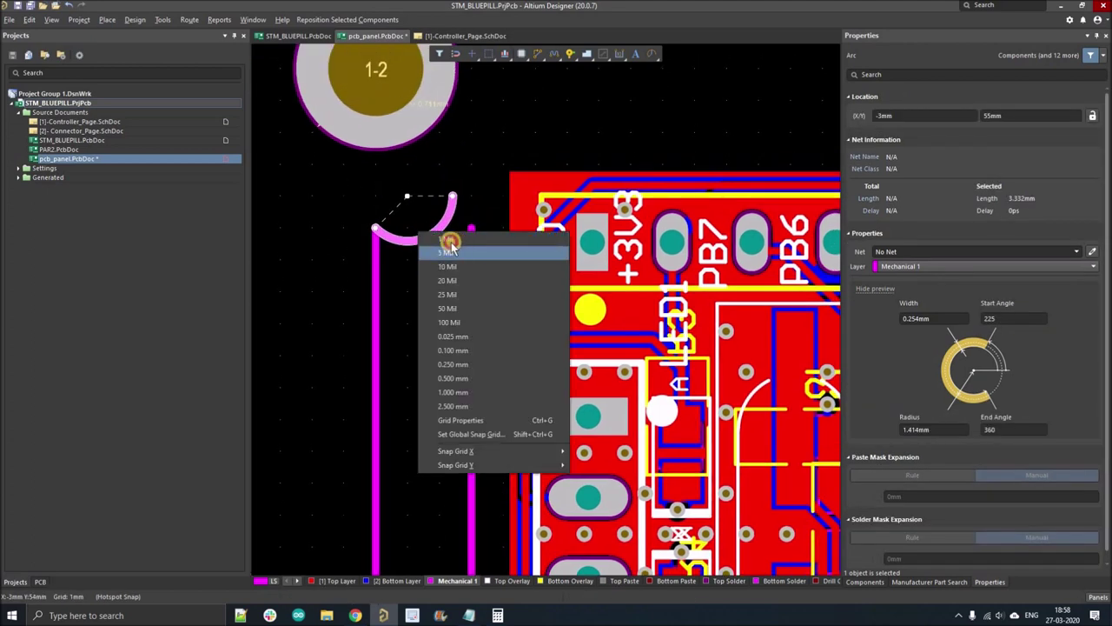
{"action": "left_click", "coordinate": [454, 240]}
{"action": "left_click_drag", "start_coordinate": [407, 170], "coordinate": [398, 169]}
{"action": "left_click_drag", "start_coordinate": [375, 232], "coordinate": [408, 243]}
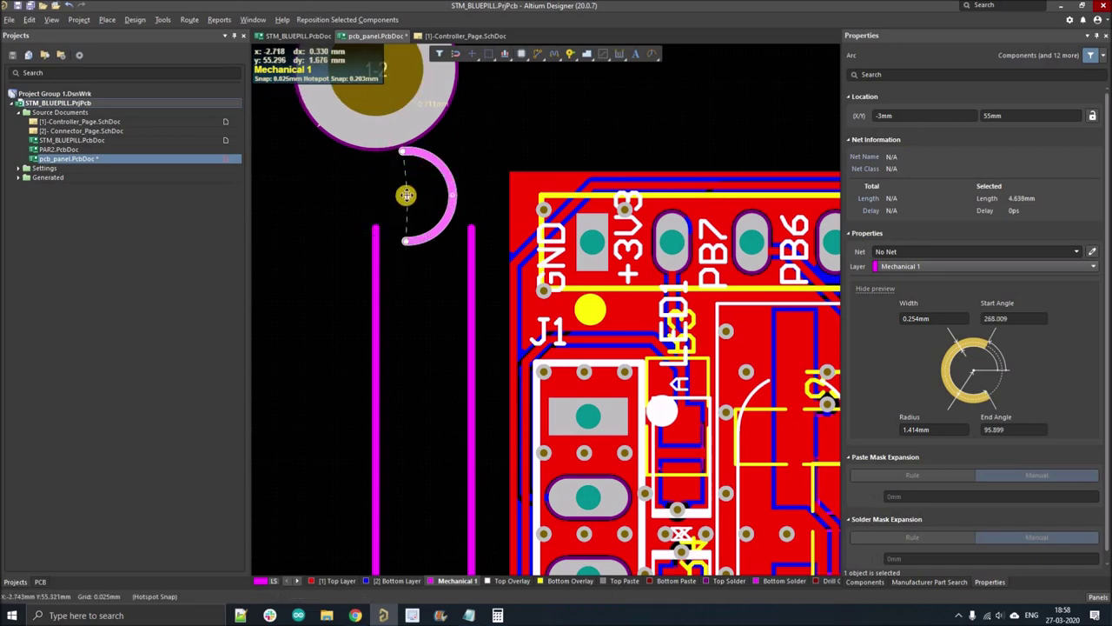
{"action": "left_click_drag", "start_coordinate": [410, 193], "coordinate": [425, 212]}
{"action": "key", "text": "space"}
{"action": "scroll", "coordinate": [376, 214], "scroll_direction": "up", "scroll_amount": 2, "text": "ctrl"}
{"action": "left_click_drag", "start_coordinate": [375, 187], "coordinate": [373, 236]}
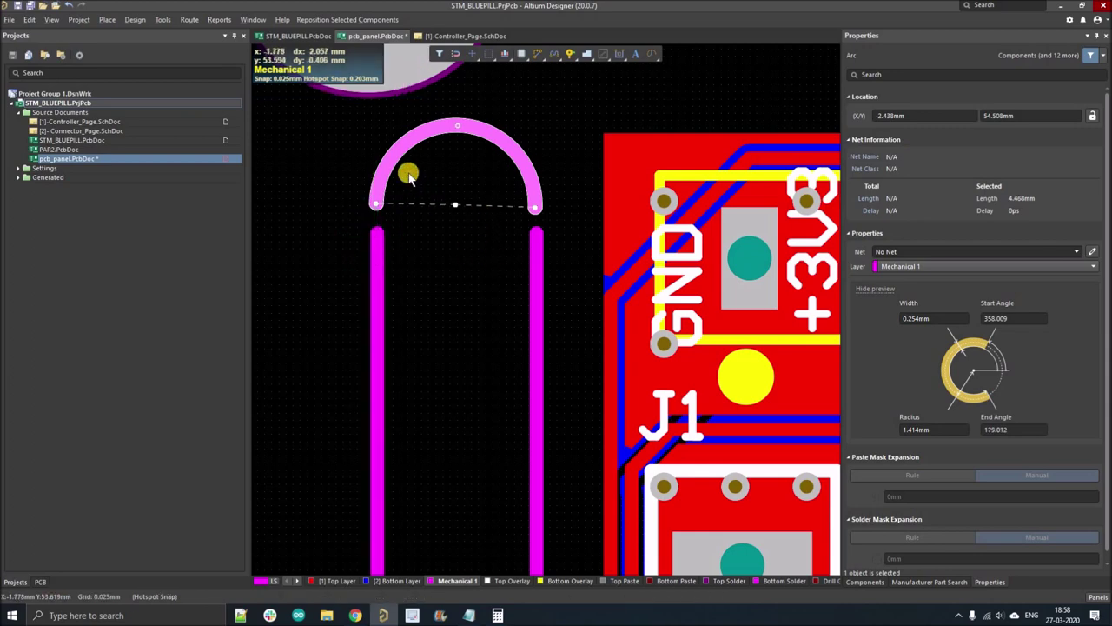
- Stretch the left and right vertical lines up to meet the arc's ends
{"action": "scroll", "coordinate": [382, 171], "scroll_direction": "down", "scroll_amount": 1}
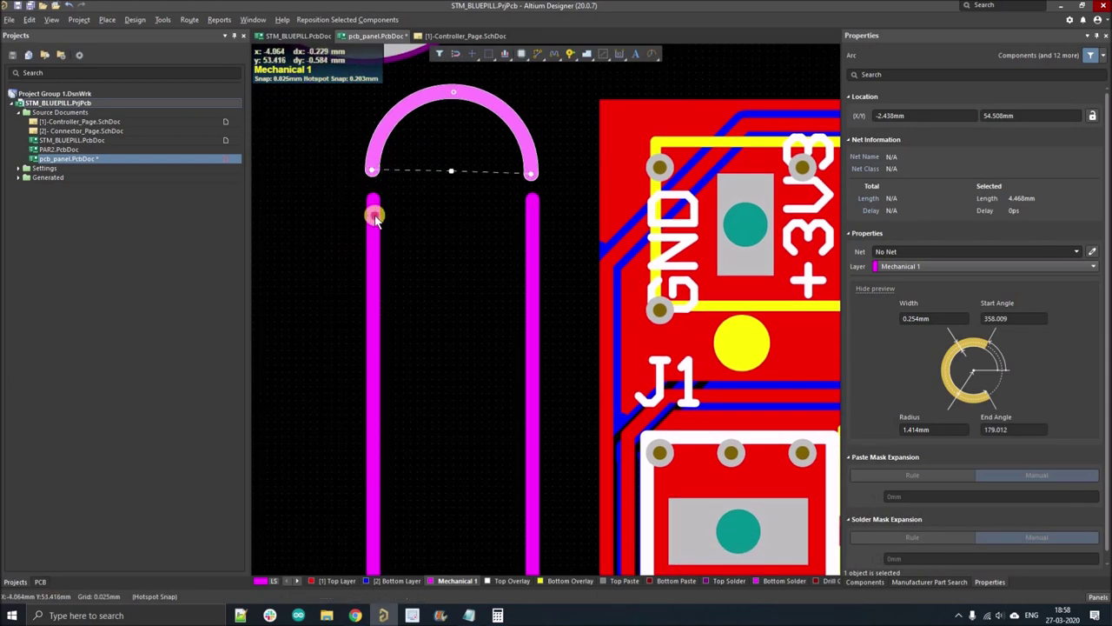
{"action": "left_click", "coordinate": [371, 201]}
{"action": "left_click_drag", "start_coordinate": [375, 176], "coordinate": [383, 179]}
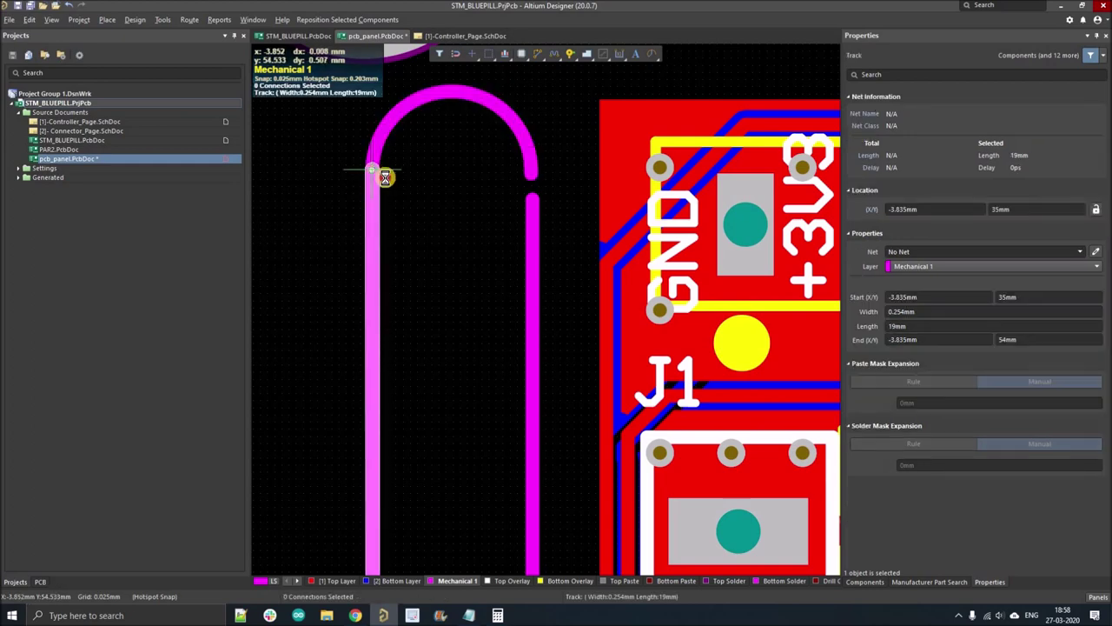
{"action": "left_click", "coordinate": [532, 200]}
{"action": "left_click_drag", "start_coordinate": [532, 181], "coordinate": [522, 142]}
{"action": "scroll", "coordinate": [524, 141], "scroll_direction": "down", "scroll_amount": 2, "text": "ctrl"}
- Copy the top arc, flip it downward, and paste it to close the slot's bottom end
{"action": "left_click", "coordinate": [525, 143]}
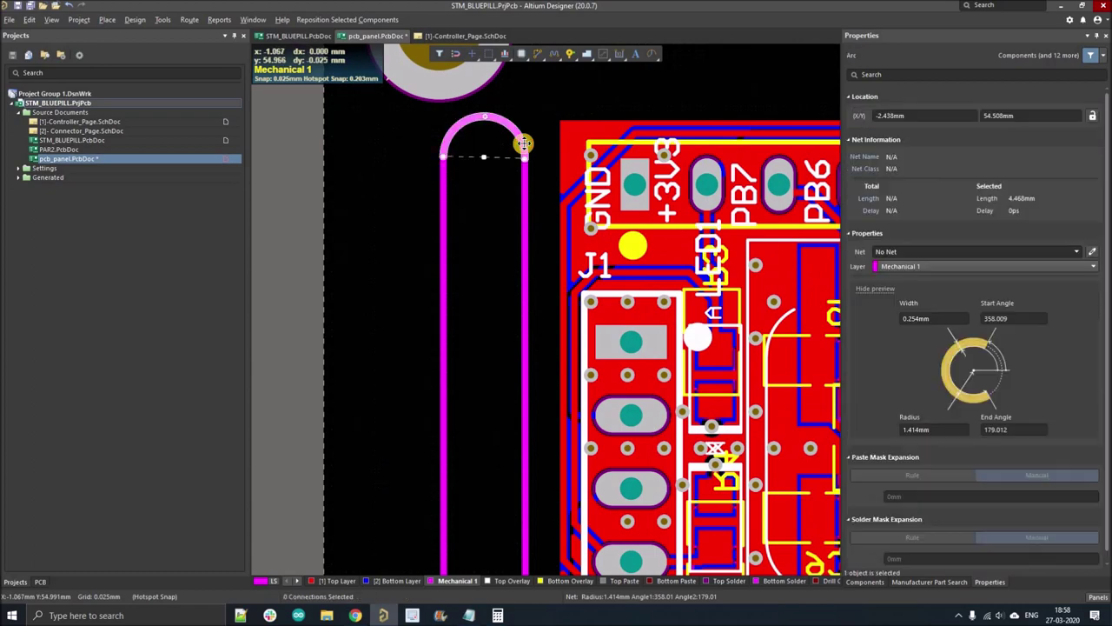
{"action": "key", "text": "ctrl+c"}
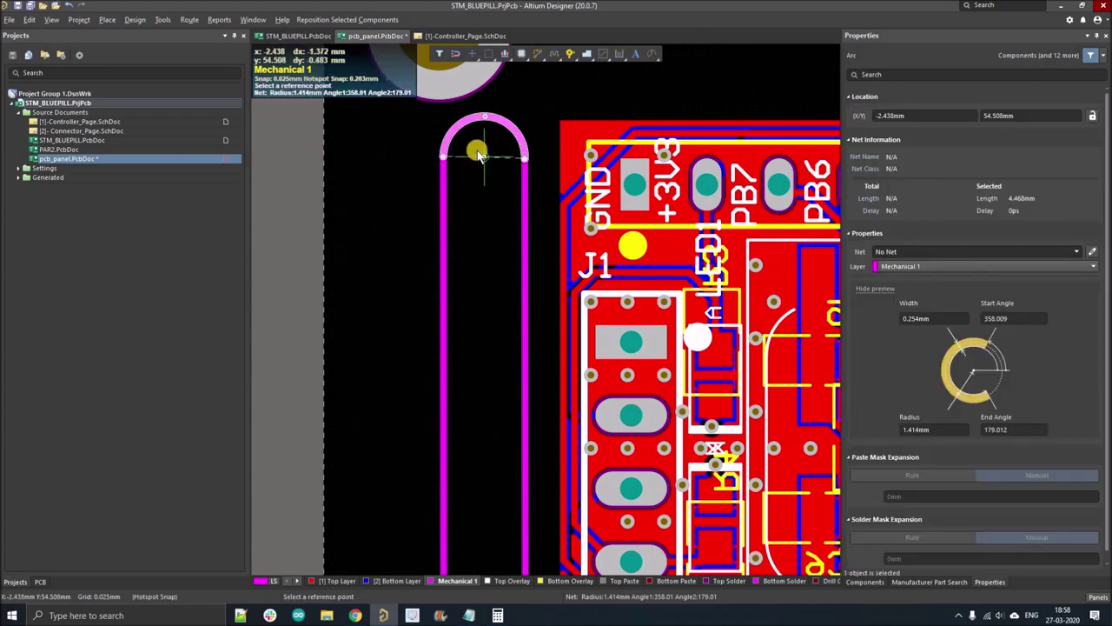
{"action": "left_click", "coordinate": [478, 155]}
{"action": "scroll", "coordinate": [472, 298], "scroll_direction": "down", "scroll_amount": 5, "text": "ctrl"}
{"action": "scroll", "coordinate": [474, 367], "scroll_direction": "up", "scroll_amount": 4, "text": "ctrl"}
{"action": "key", "text": "space"}
{"action": "key", "text": "space"}
{"action": "scroll", "coordinate": [488, 391], "scroll_direction": "up", "scroll_amount": 3, "text": "ctrl"}
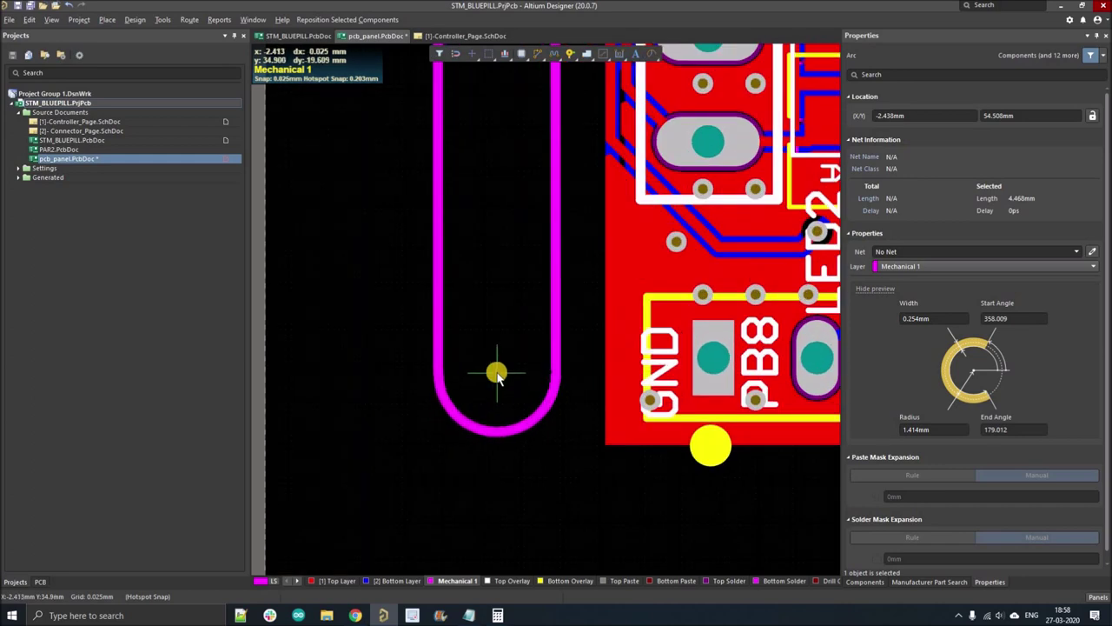
{"action": "left_click", "coordinate": [557, 345]}
- Select the right vertical line and other outline pieces to check the closed slot
{"action": "left_click", "coordinate": [556, 362]}
{"action": "scroll", "coordinate": [554, 369], "scroll_direction": "up", "scroll_amount": 2, "text": "ctrl"}
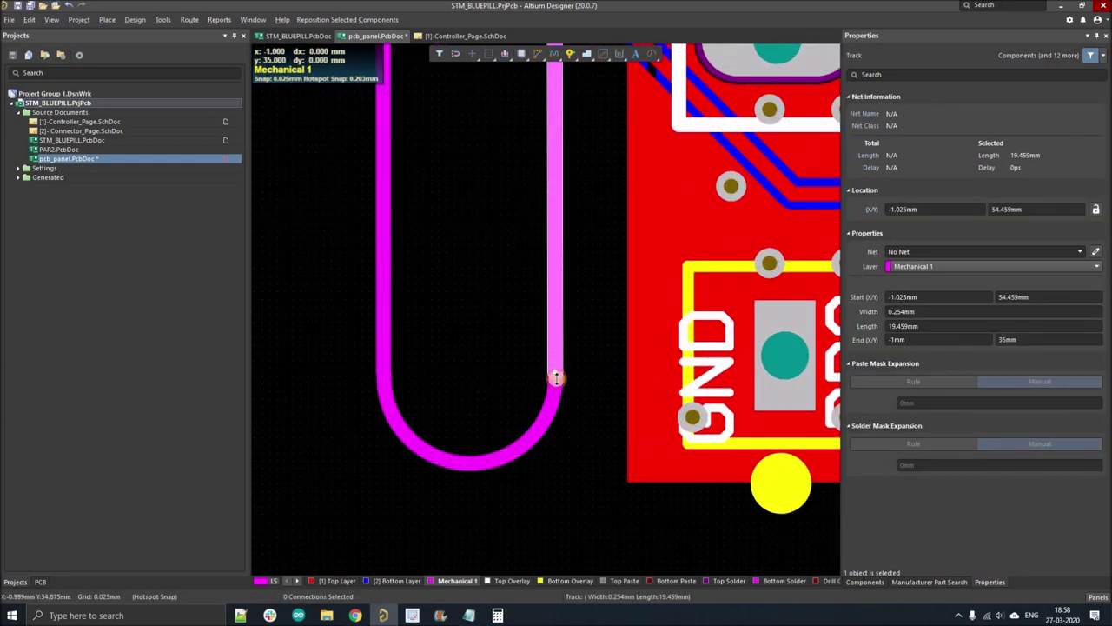
{"action": "scroll", "coordinate": [509, 341], "scroll_direction": "down", "scroll_amount": 4, "text": "ctrl"}
{"action": "left_click", "coordinate": [498, 340]}
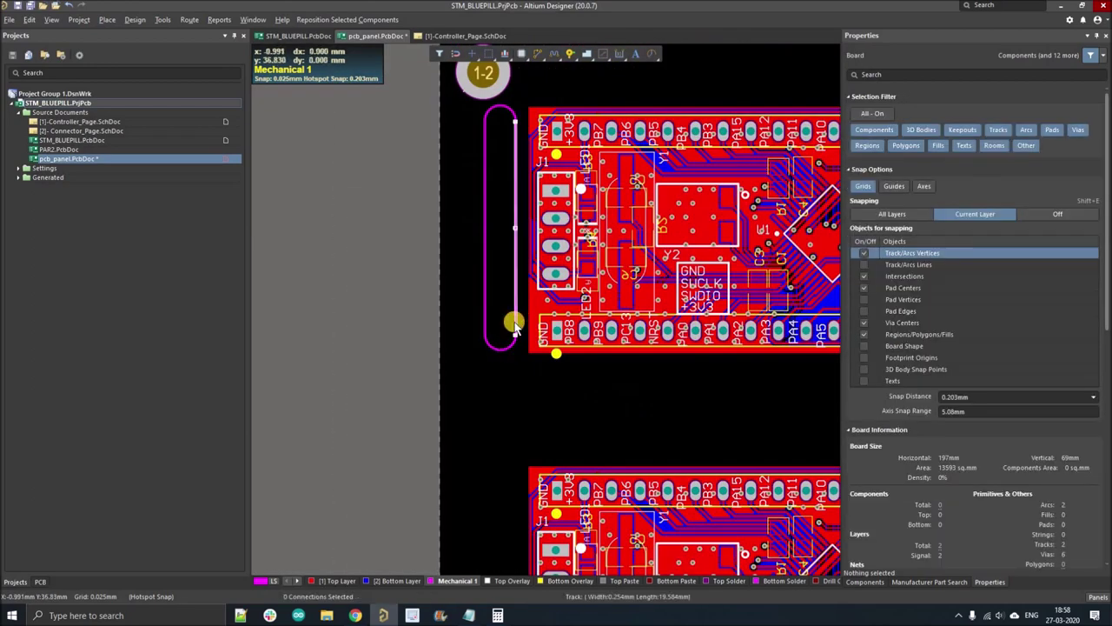
{"action": "left_click", "coordinate": [515, 324]}
- Select the whole Mechanical 1 slot outline and place a copy beside the lower-left board
{"action": "key", "text": "Tab"}
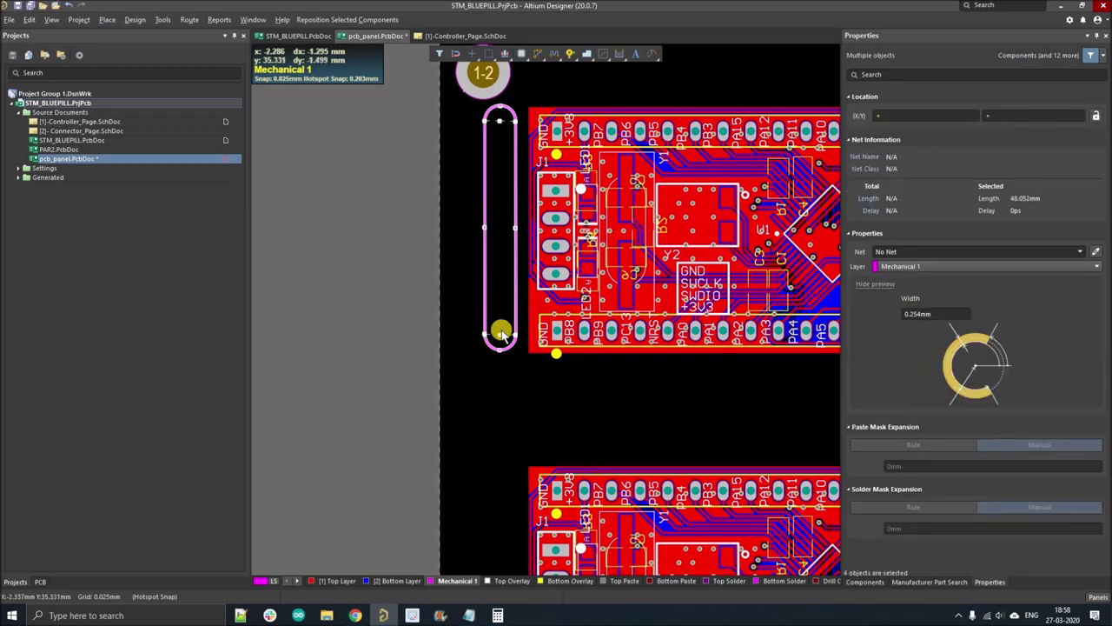
{"action": "scroll", "coordinate": [498, 328], "scroll_direction": "up", "scroll_amount": 2, "text": "ctrl"}
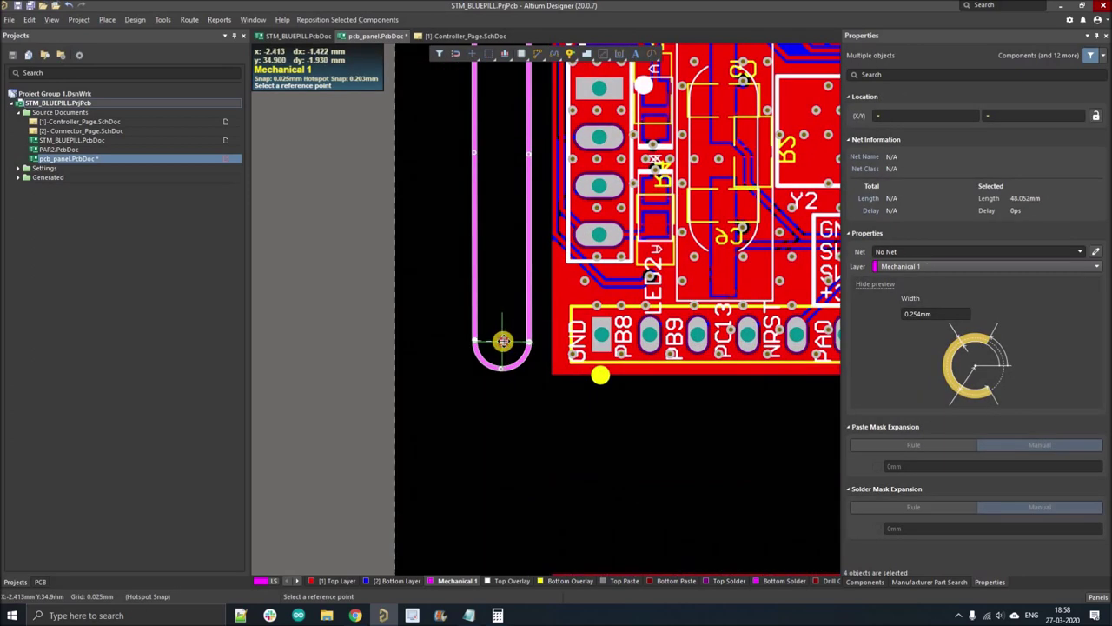
{"action": "scroll", "coordinate": [439, 293], "scroll_direction": "down", "scroll_amount": 4, "text": "ctrl"}
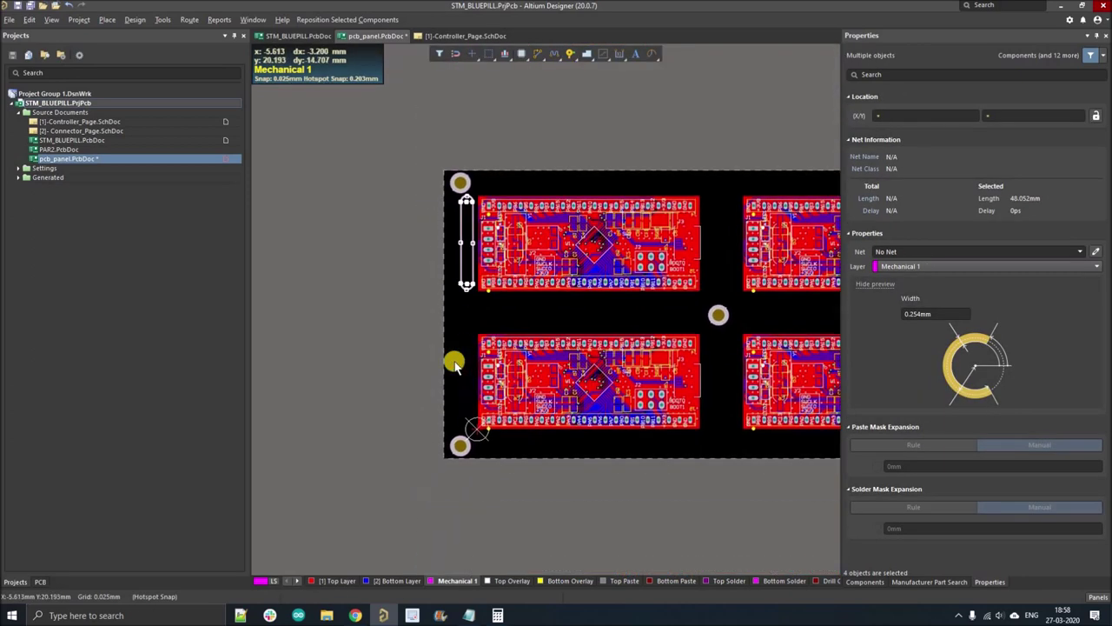
{"action": "scroll", "coordinate": [457, 452], "scroll_direction": "up", "scroll_amount": 2, "text": "ctrl"}
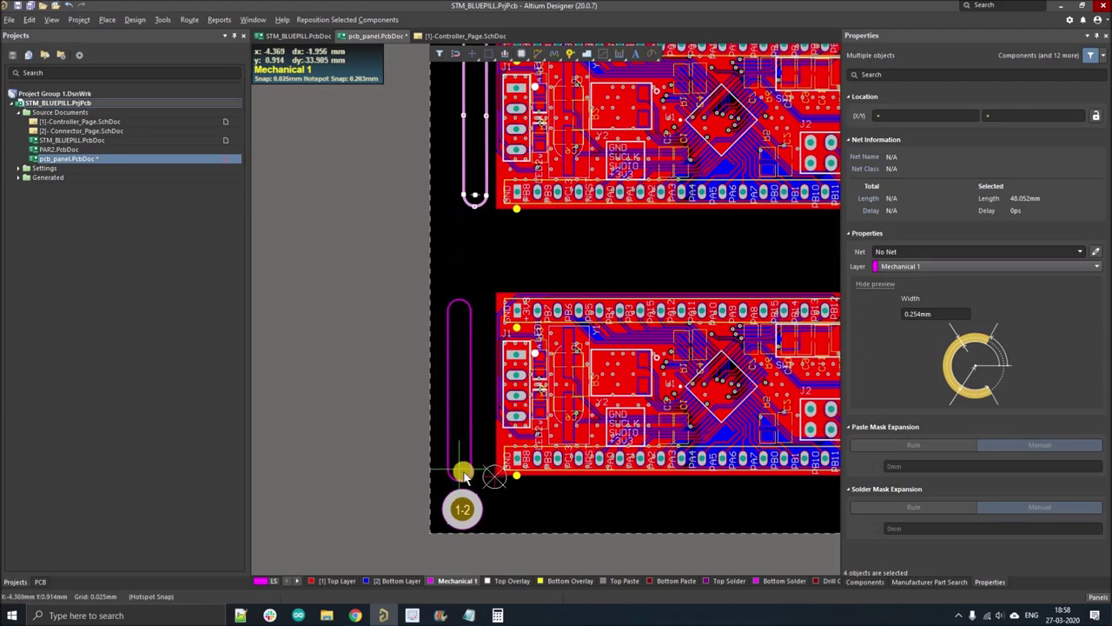
{"action": "scroll", "coordinate": [463, 469], "scroll_direction": "up", "scroll_amount": 2, "text": "ctrl"}
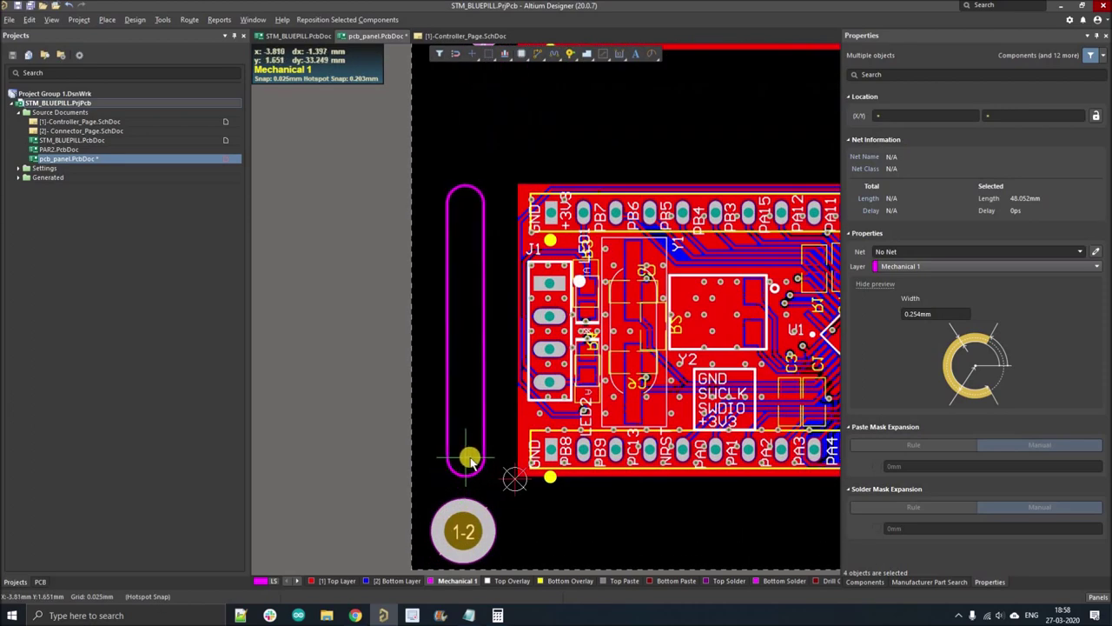
{"action": "left_click", "coordinate": [471, 466]}
{"action": "scroll", "coordinate": [470, 467], "scroll_direction": "down", "scroll_amount": 3, "text": "ctrl"}
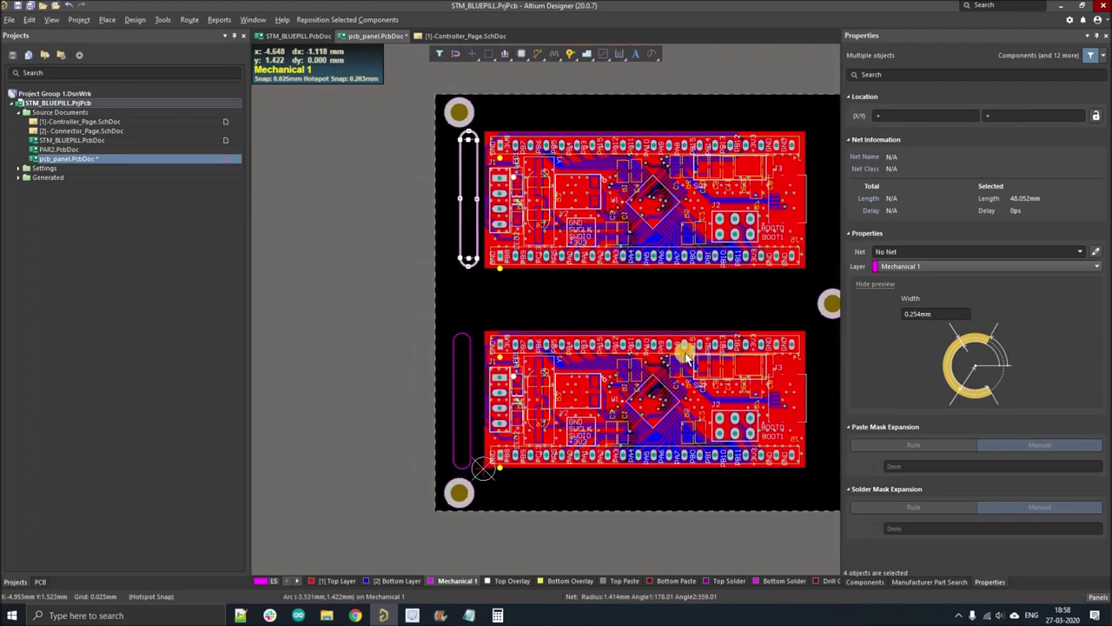
{"action": "scroll", "coordinate": [595, 299], "scroll_direction": "up", "scroll_amount": 1, "text": "ctrl"}
- Paste four more slot copies in pairs into the gaps between the boards
{"action": "key", "text": "ctrl+v"}
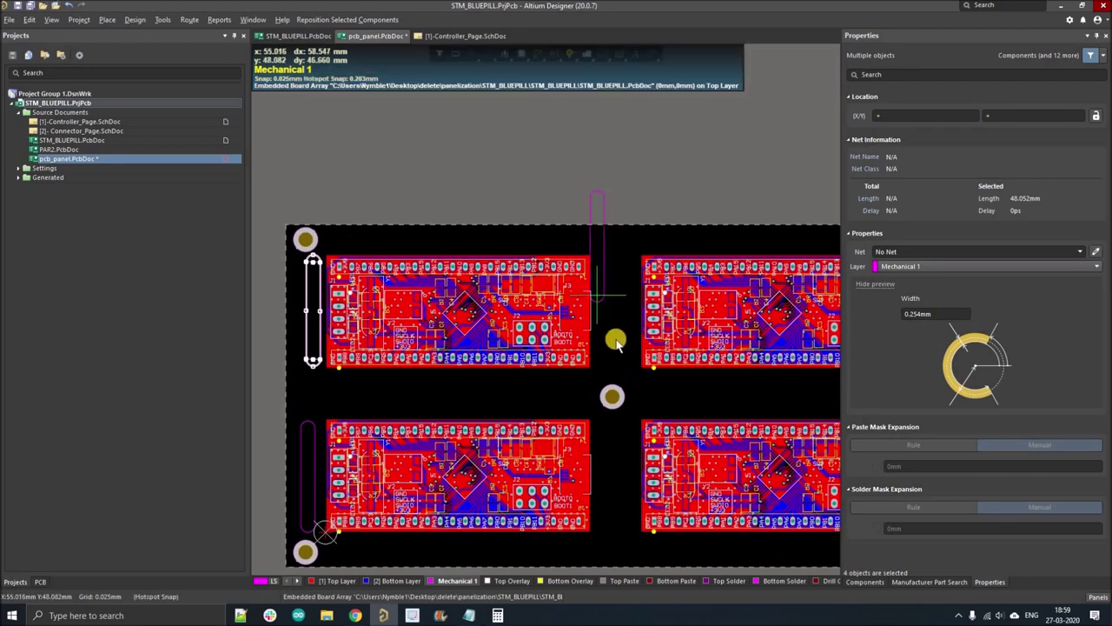
{"action": "scroll", "coordinate": [608, 348], "scroll_direction": "up", "scroll_amount": 4, "text": "ctrl"}
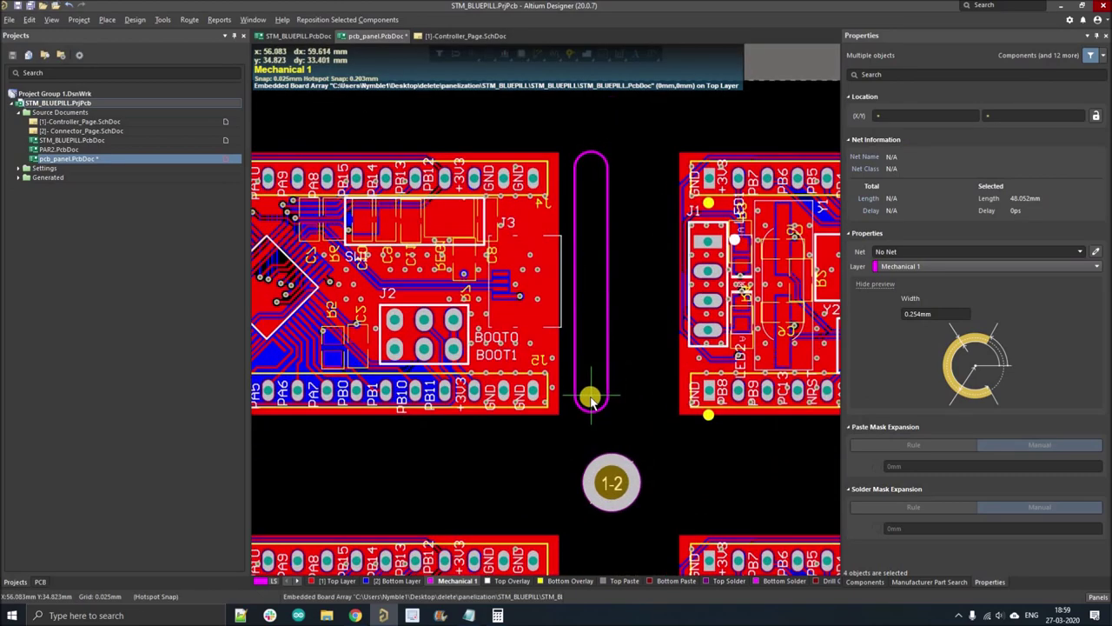
{"action": "left_click", "coordinate": [588, 397]}
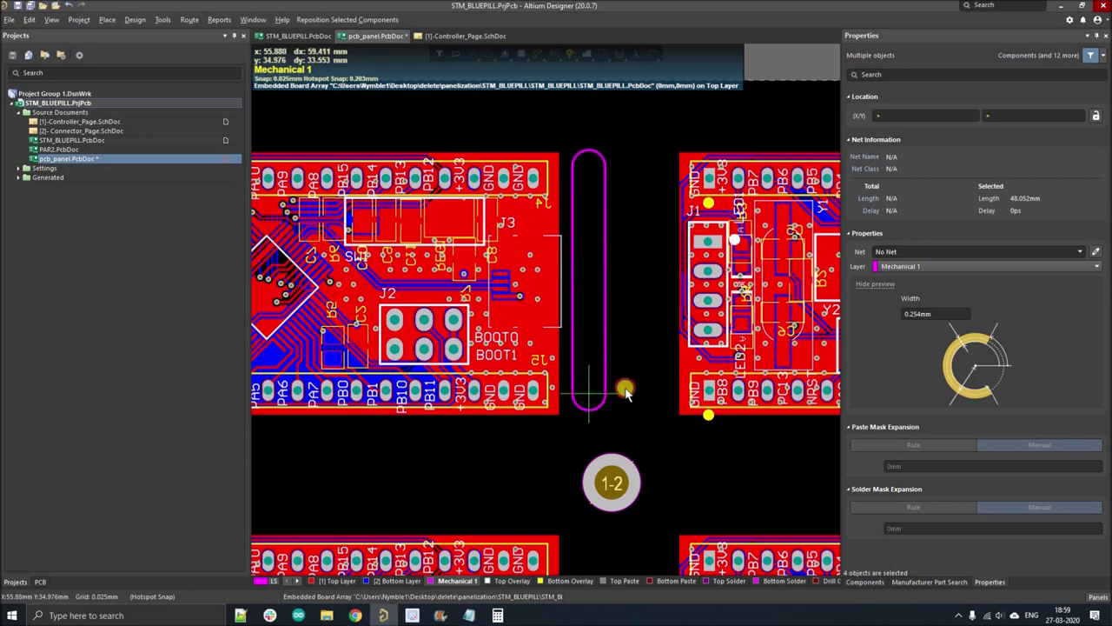
{"action": "key", "text": "ctrl+v"}
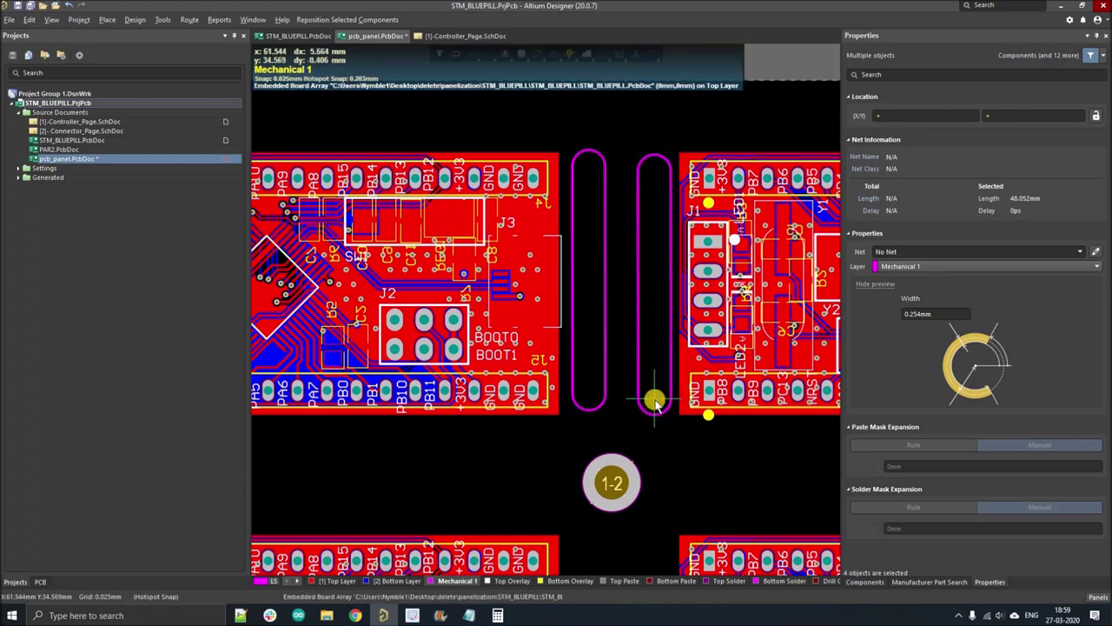
{"action": "left_click", "coordinate": [653, 398]}
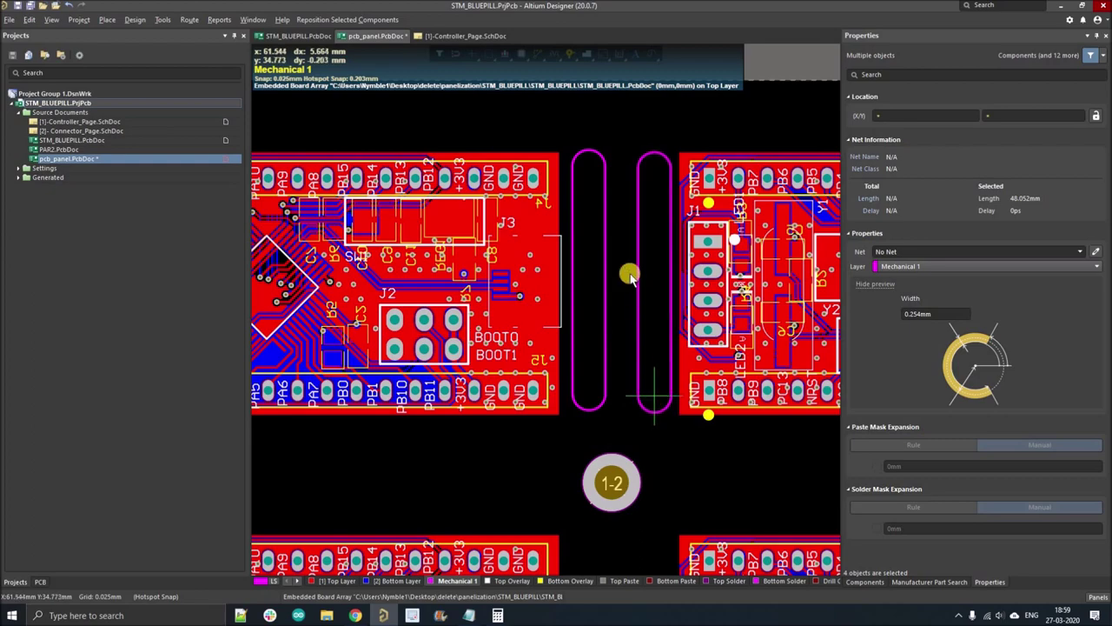
{"action": "scroll", "coordinate": [609, 330], "scroll_direction": "down", "scroll_amount": 3, "text": "ctrl"}
{"action": "scroll", "coordinate": [596, 340], "scroll_direction": "up", "scroll_amount": 3, "text": "ctrl"}
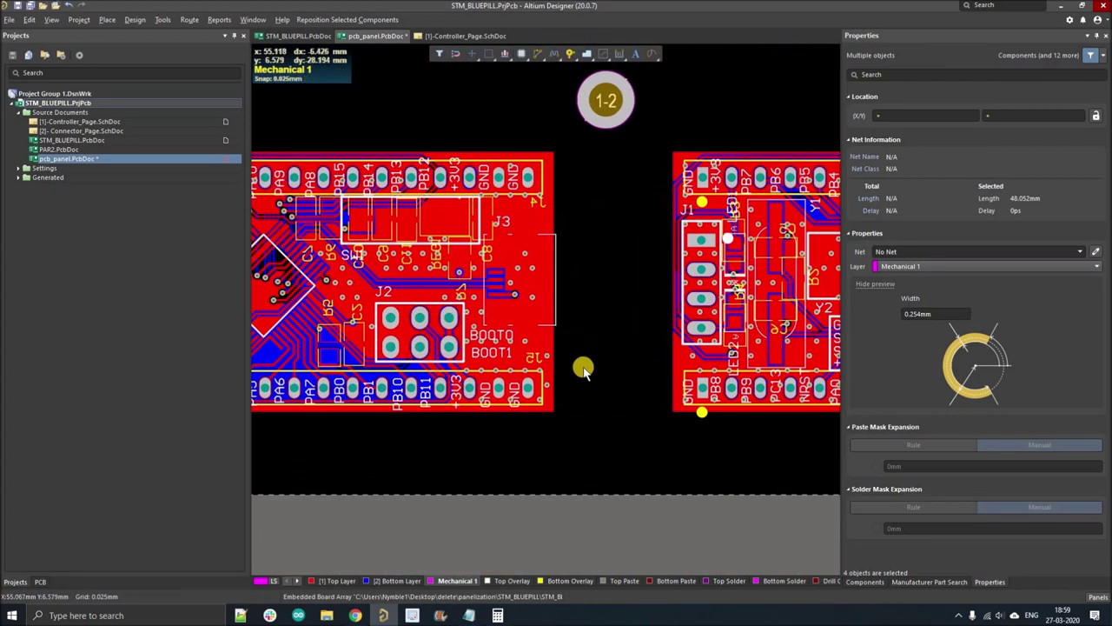
{"action": "key", "text": "ctrl+v"}
{"action": "scroll", "coordinate": [591, 435], "scroll_direction": "up", "scroll_amount": 3, "text": "ctrl"}
{"action": "scroll", "coordinate": [591, 437], "scroll_direction": "down", "scroll_amount": 2, "text": "ctrl"}
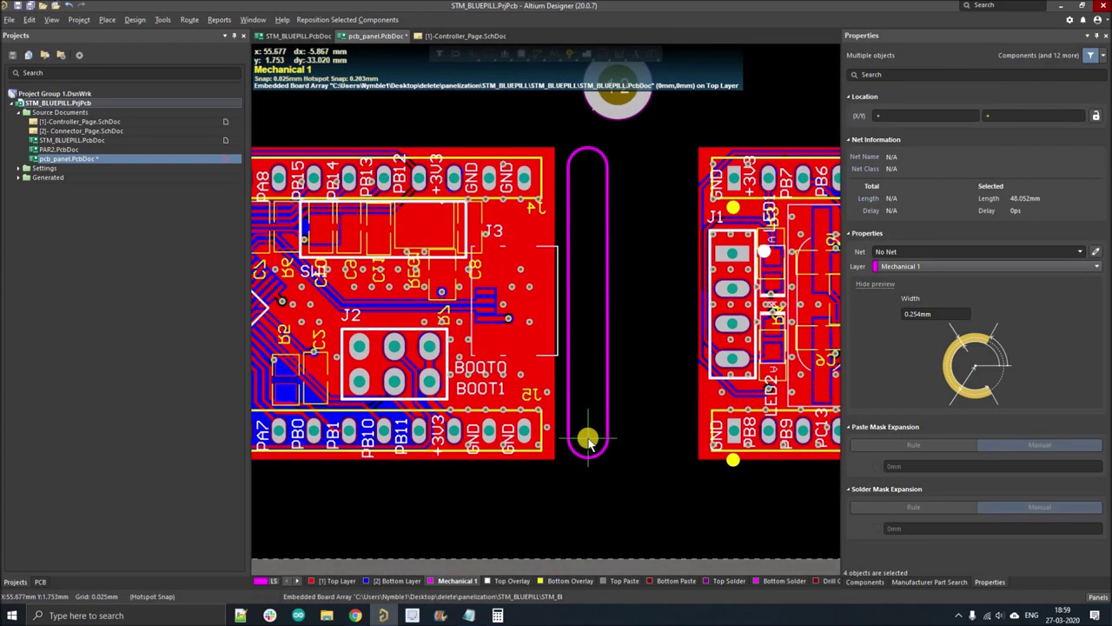
{"action": "left_click", "coordinate": [591, 438]}
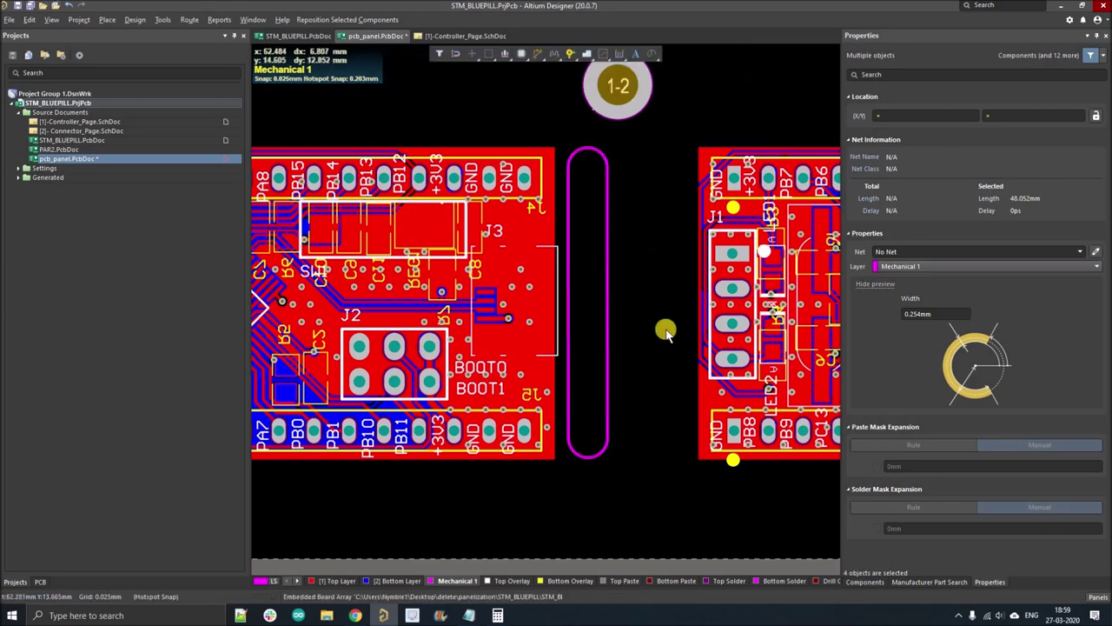
{"action": "key", "text": "ctrl+v"}
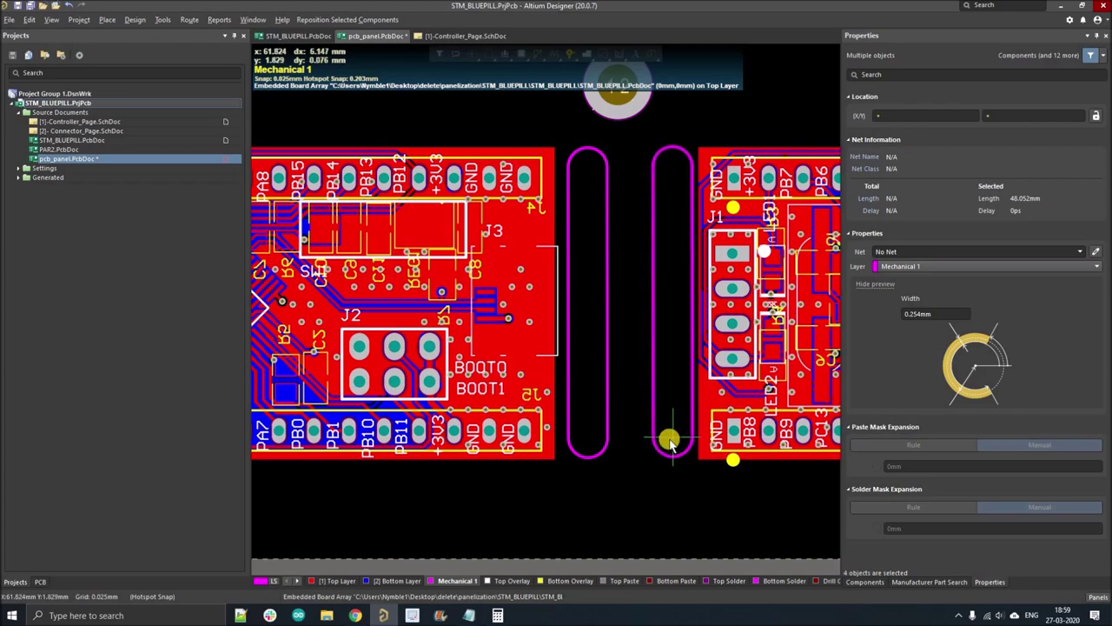
{"action": "left_click", "coordinate": [669, 442]}
- Place another pair of slot copies in the next board gap and one between the board rows
{"action": "scroll", "coordinate": [687, 373], "scroll_direction": "down", "scroll_amount": 5, "text": "ctrl"}
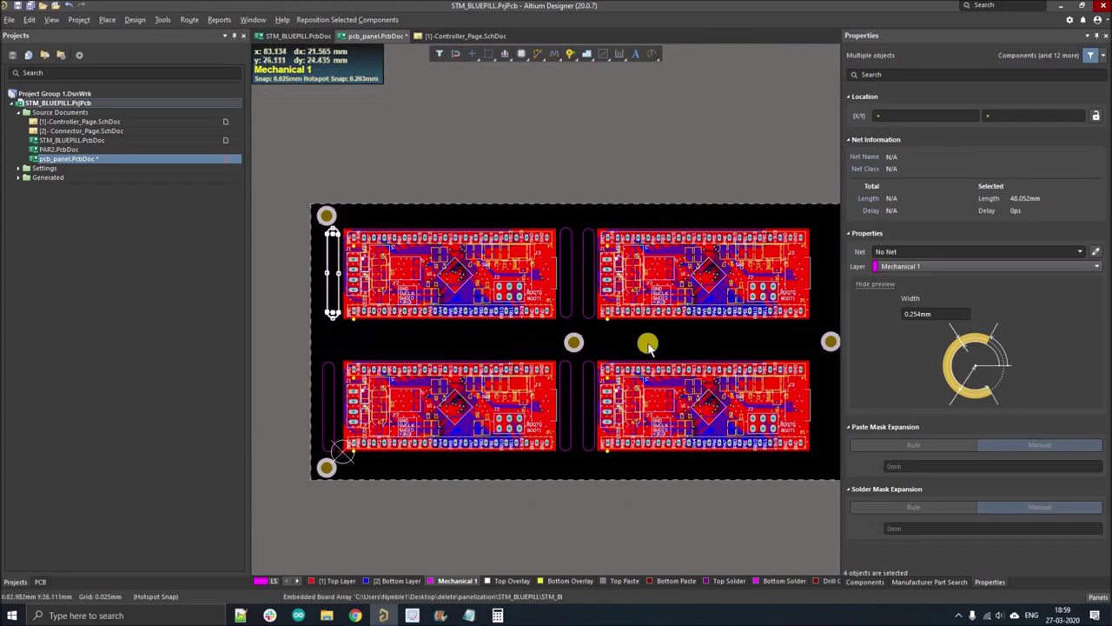
{"action": "scroll", "coordinate": [693, 323], "scroll_direction": "up", "scroll_amount": 3, "text": "ctrl"}
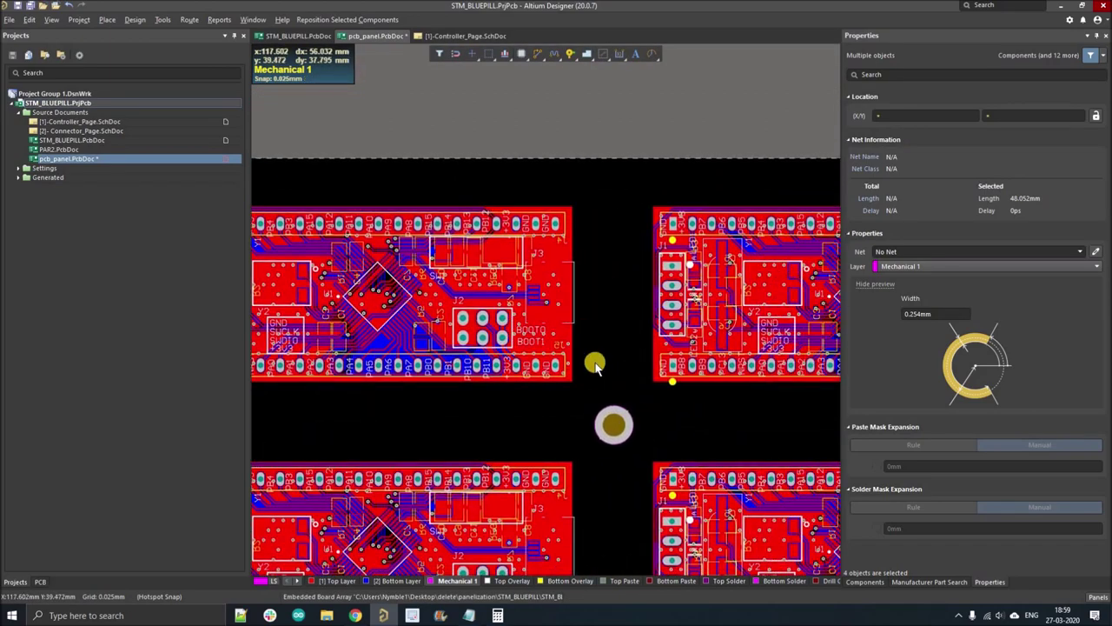
{"action": "scroll", "coordinate": [595, 391], "scroll_direction": "up", "scroll_amount": 4, "text": "ctrl"}
{"action": "scroll", "coordinate": [602, 420], "scroll_direction": "down", "scroll_amount": 2, "text": "ctrl"}
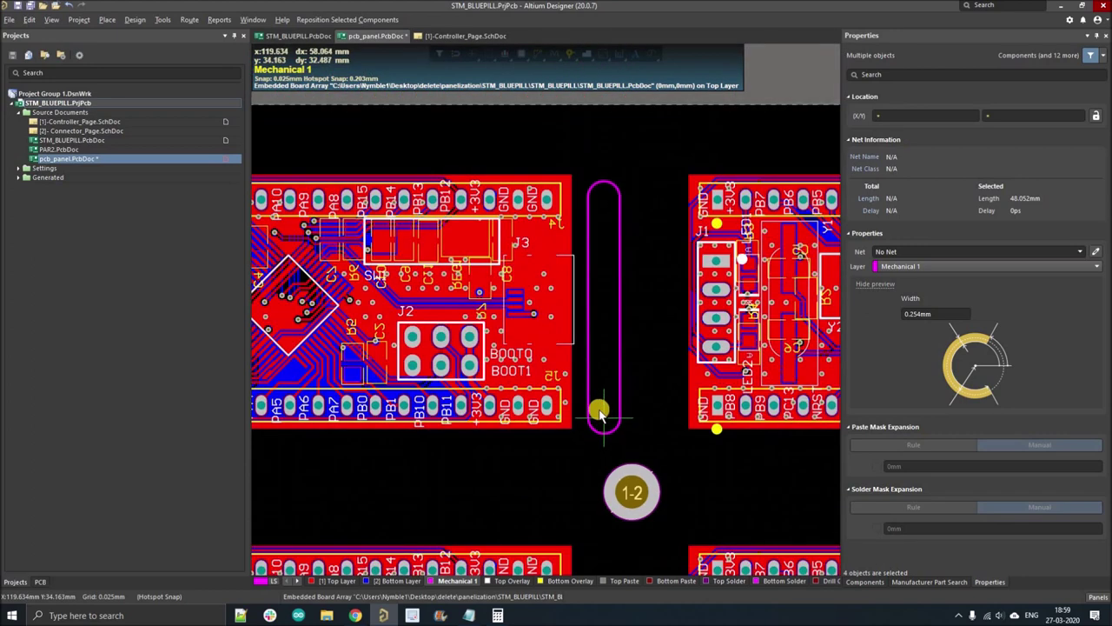
{"action": "left_click", "coordinate": [598, 410]}
{"action": "key", "text": "ctrl+v"}
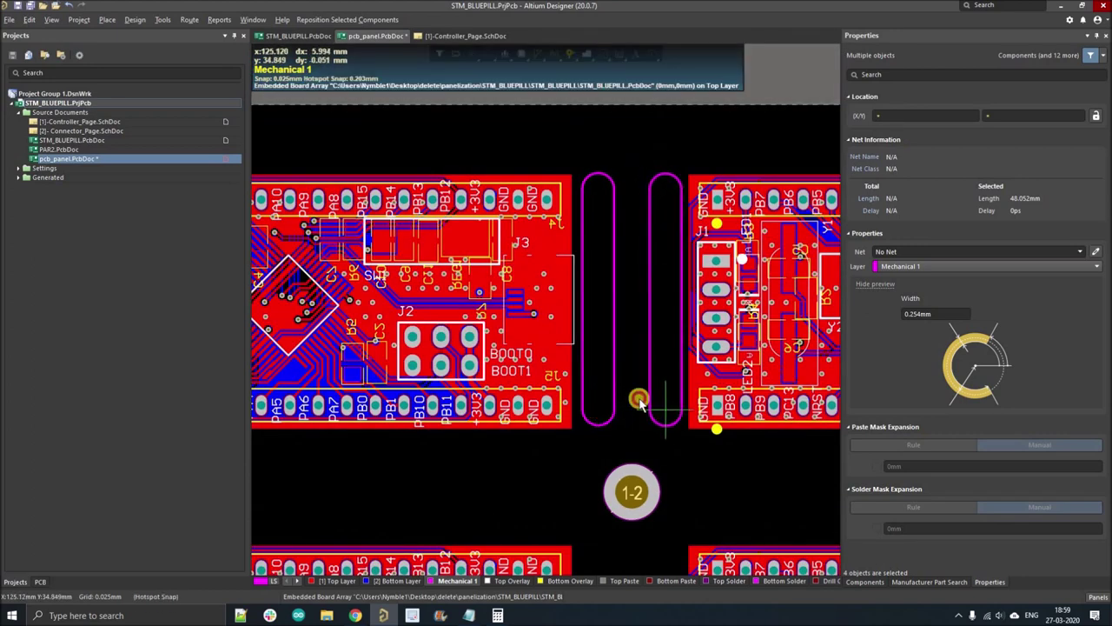
{"action": "left_click", "coordinate": [639, 400]}
{"action": "scroll", "coordinate": [634, 372], "scroll_direction": "right", "scroll_amount": 2, "text": "shift"}
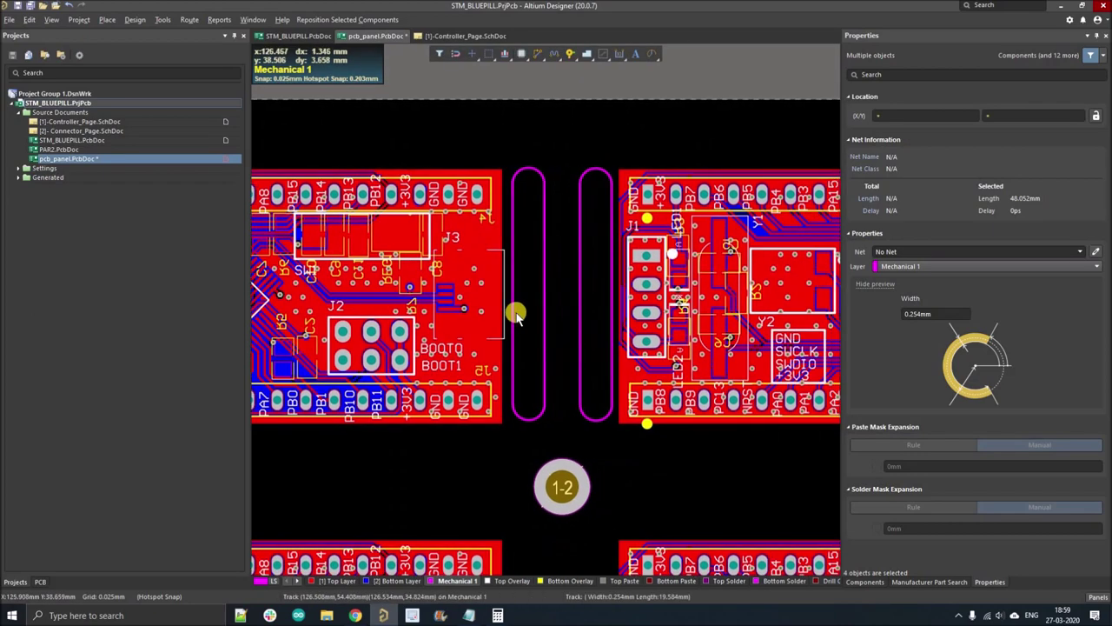
{"action": "scroll", "coordinate": [534, 318], "scroll_direction": "down", "scroll_amount": 3, "text": "ctrl"}
{"action": "scroll", "coordinate": [666, 343], "scroll_direction": "down", "scroll_amount": 2}
{"action": "scroll", "coordinate": [665, 342], "scroll_direction": "left", "scroll_amount": 2, "text": "shift"}
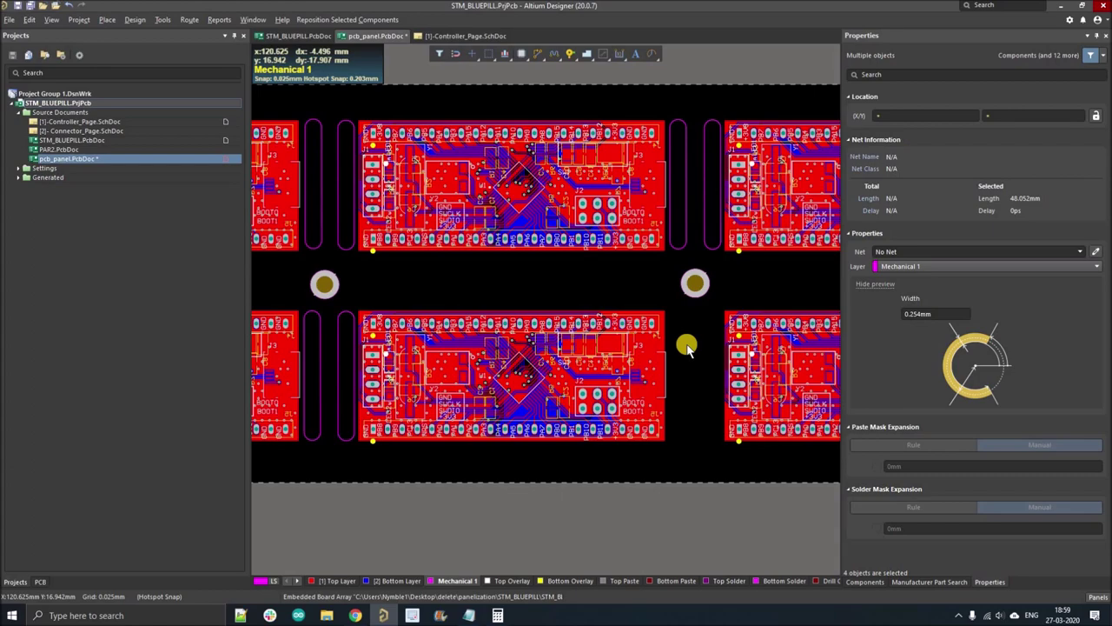
{"action": "left_click", "coordinate": [702, 287]}
- Place two slot copies in the remaining board gap and paste one more slot copy
{"action": "scroll", "coordinate": [693, 324], "scroll_direction": "up", "scroll_amount": 3, "text": "ctrl"}
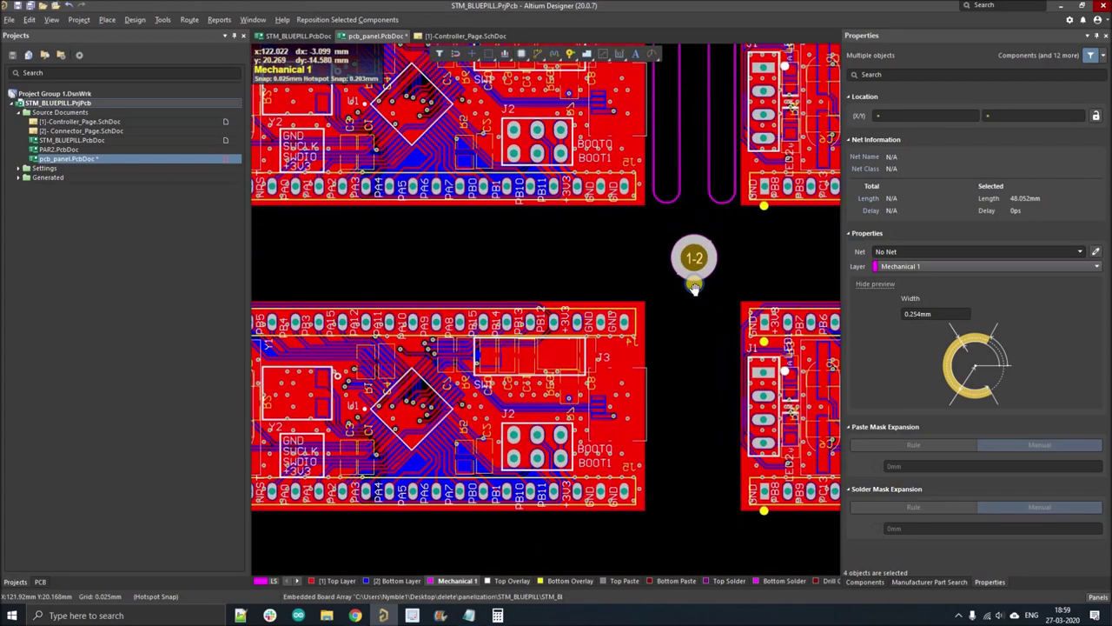
{"action": "scroll", "coordinate": [669, 339], "scroll_direction": "right", "scroll_amount": 1, "text": "shift"}
{"action": "scroll", "coordinate": [646, 423], "scroll_direction": "up", "scroll_amount": 2, "text": "ctrl"}
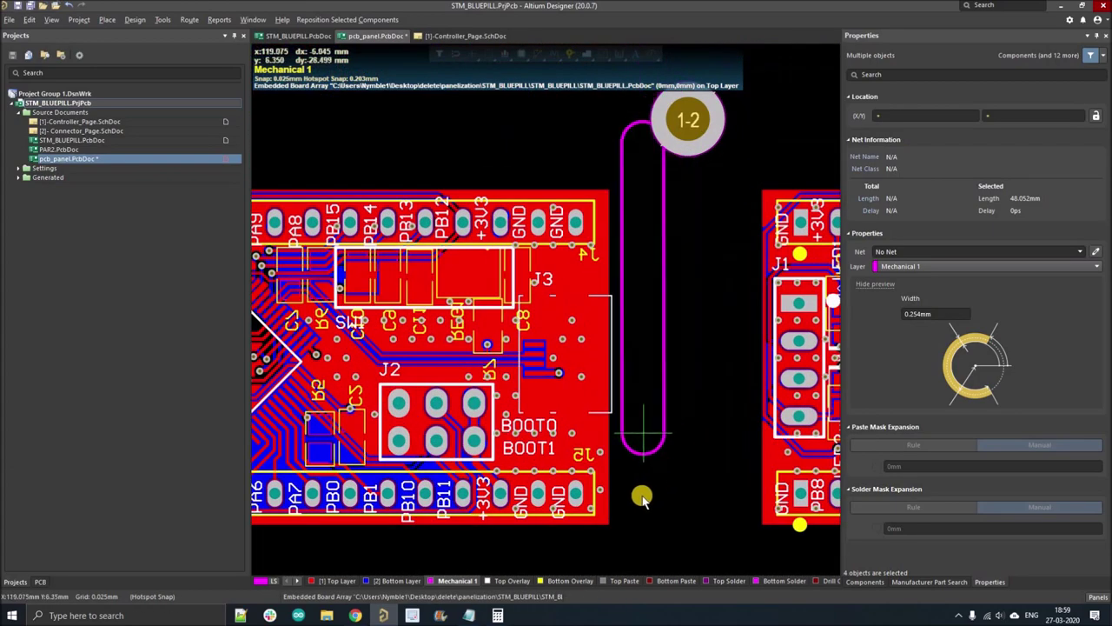
{"action": "left_click", "coordinate": [640, 504]}
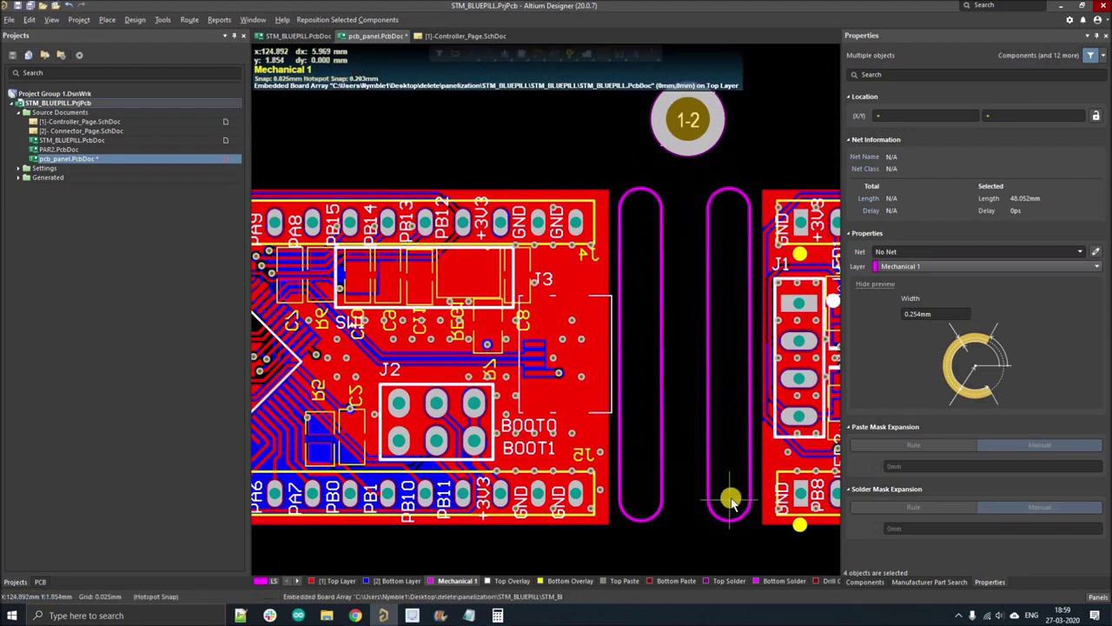
{"action": "left_click", "coordinate": [730, 500]}
{"action": "scroll", "coordinate": [470, 432], "scroll_direction": "down", "scroll_amount": 4, "text": "ctrl"}
{"action": "scroll", "coordinate": [635, 330], "scroll_direction": "up", "scroll_amount": 3, "text": "ctrl"}
{"action": "key", "text": "ctrl+v"}
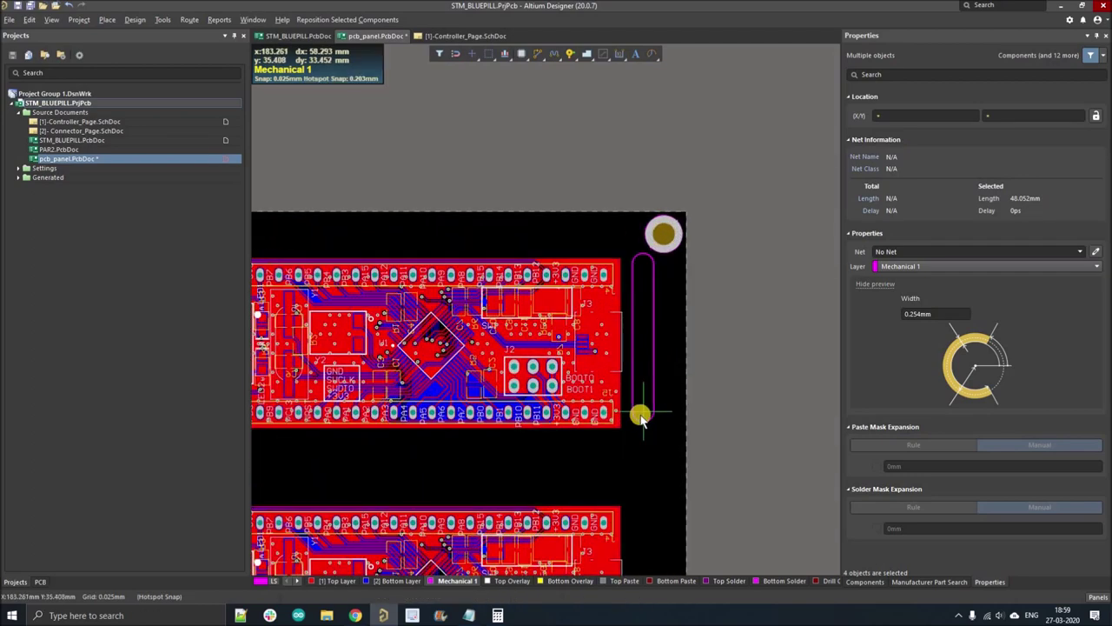
{"action": "scroll", "coordinate": [637, 458], "scroll_direction": "down", "scroll_amount": 3, "text": "ctrl"}
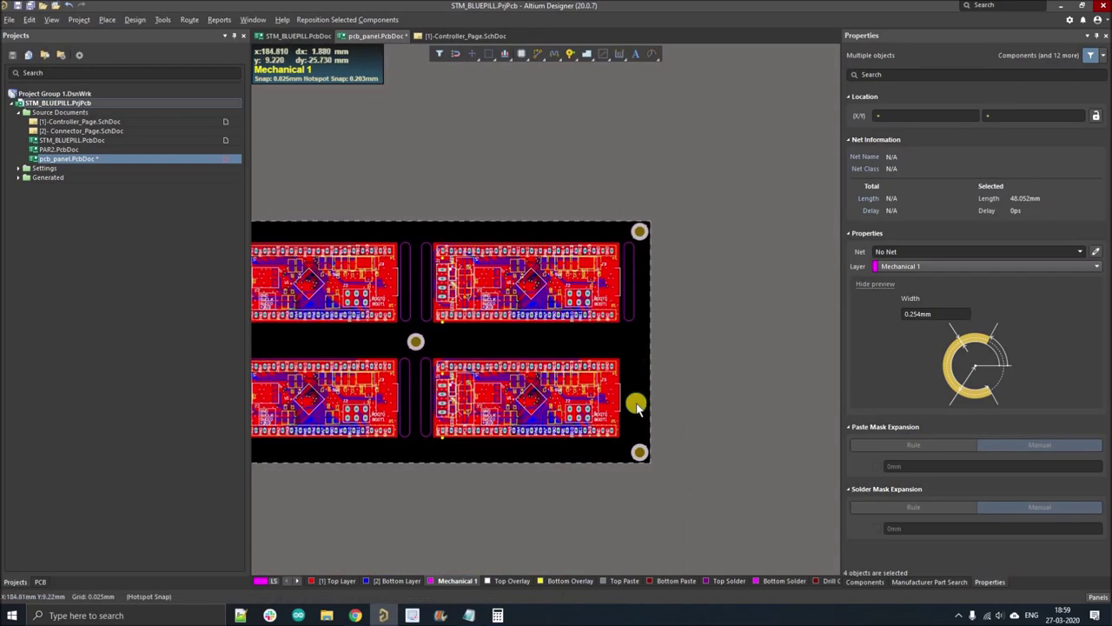
{"action": "scroll", "coordinate": [636, 402], "scroll_direction": "up", "scroll_amount": 2, "text": "ctrl"}
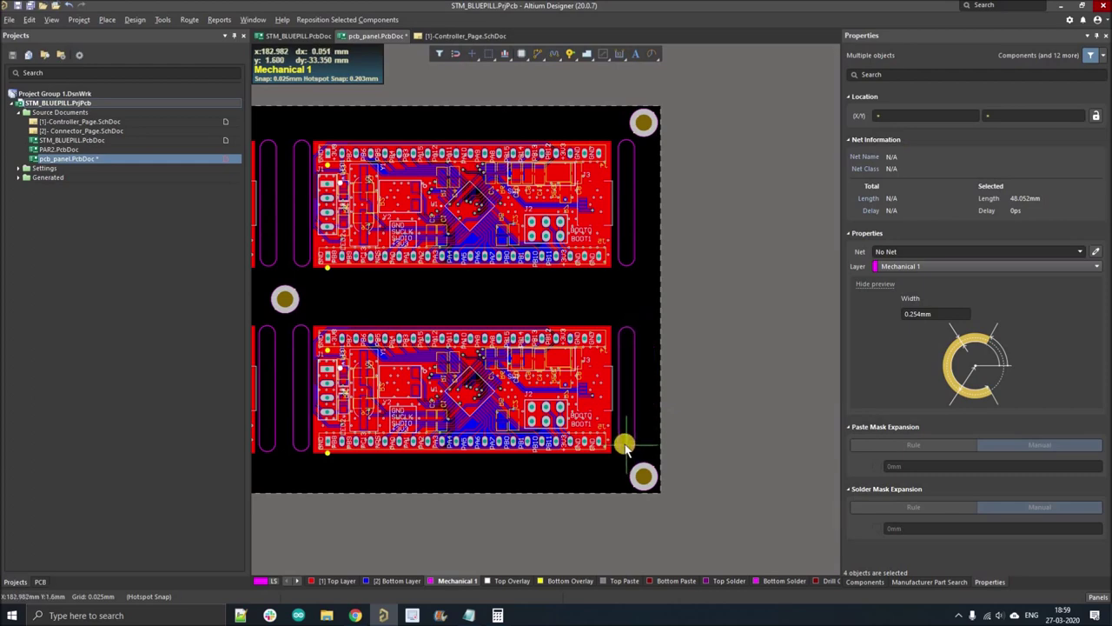
{"action": "scroll", "coordinate": [677, 385], "scroll_direction": "down", "scroll_amount": 3, "text": "ctrl"}
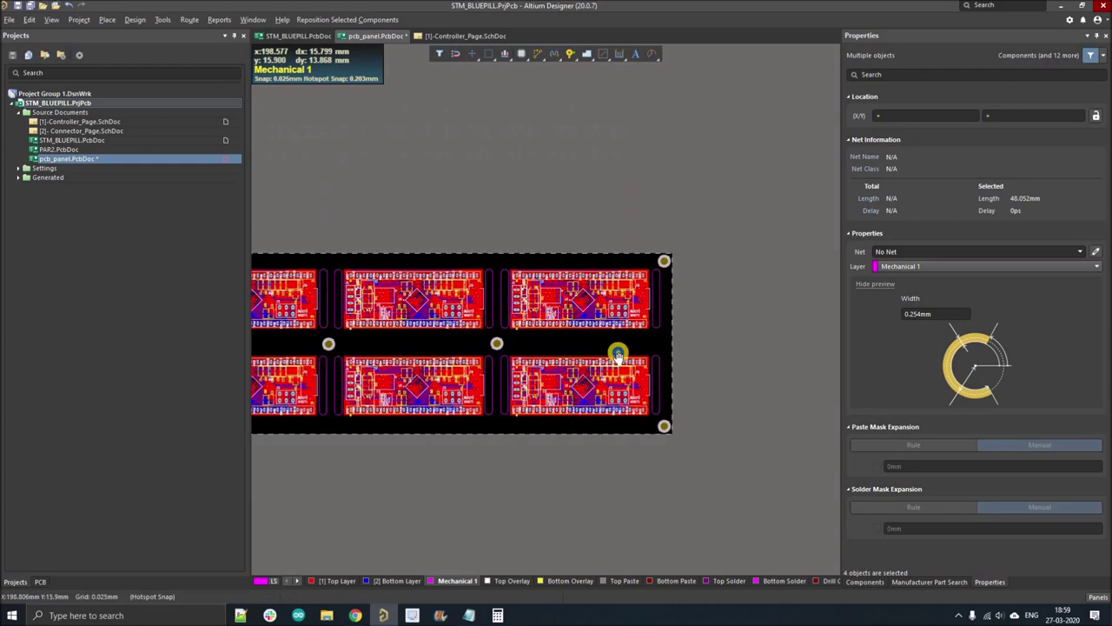
{"action": "scroll", "coordinate": [501, 323], "scroll_direction": "up", "scroll_amount": 2, "text": "ctrl"}
- Select the embedded board array, then clear the selection
{"action": "left_click", "coordinate": [387, 325]}
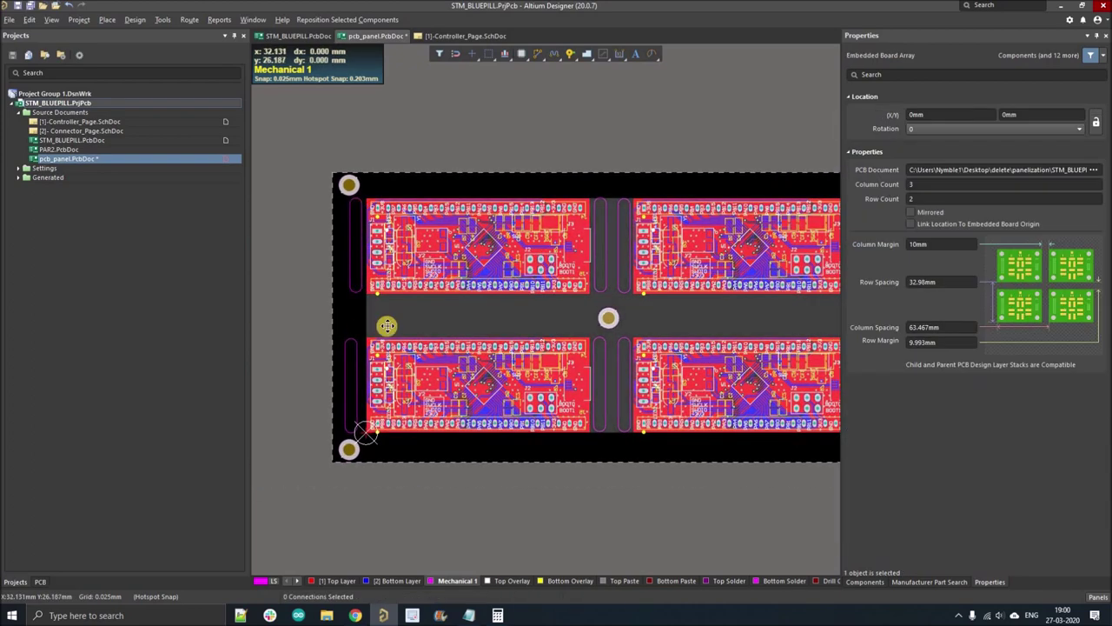
{"action": "left_click", "coordinate": [336, 377]}
{"action": "scroll", "coordinate": [392, 318], "scroll_direction": "up", "scroll_amount": 2, "text": "ctrl"}
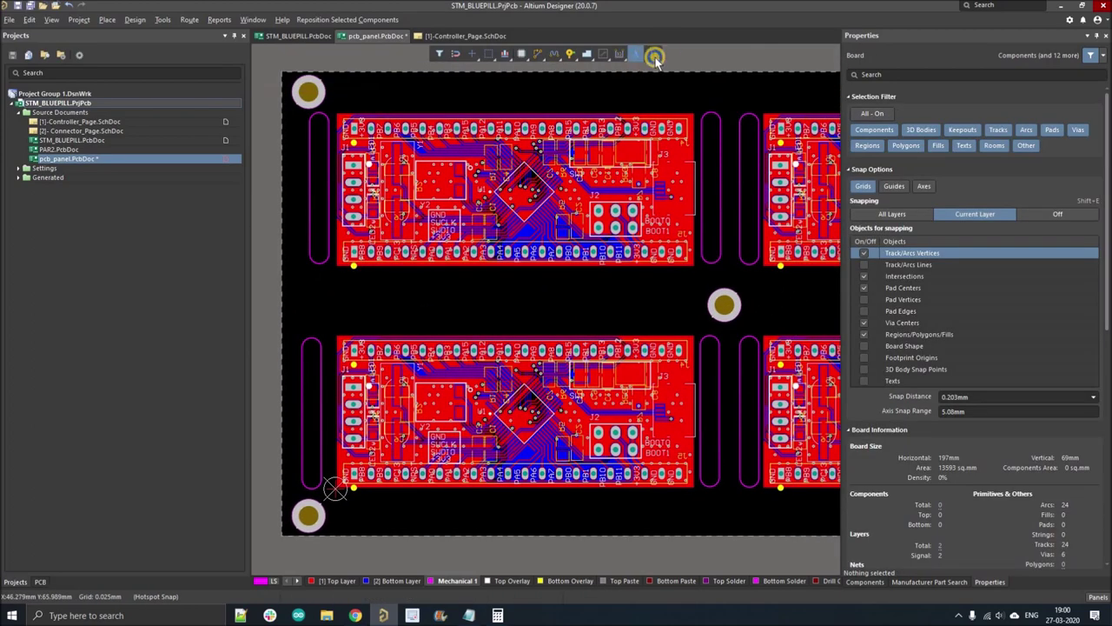
- On a 1 mm snap grid, draw a Mechanical 1 line from the panel's left edge to near the 1-2 hole
{"action": "left_click", "coordinate": [655, 57]}
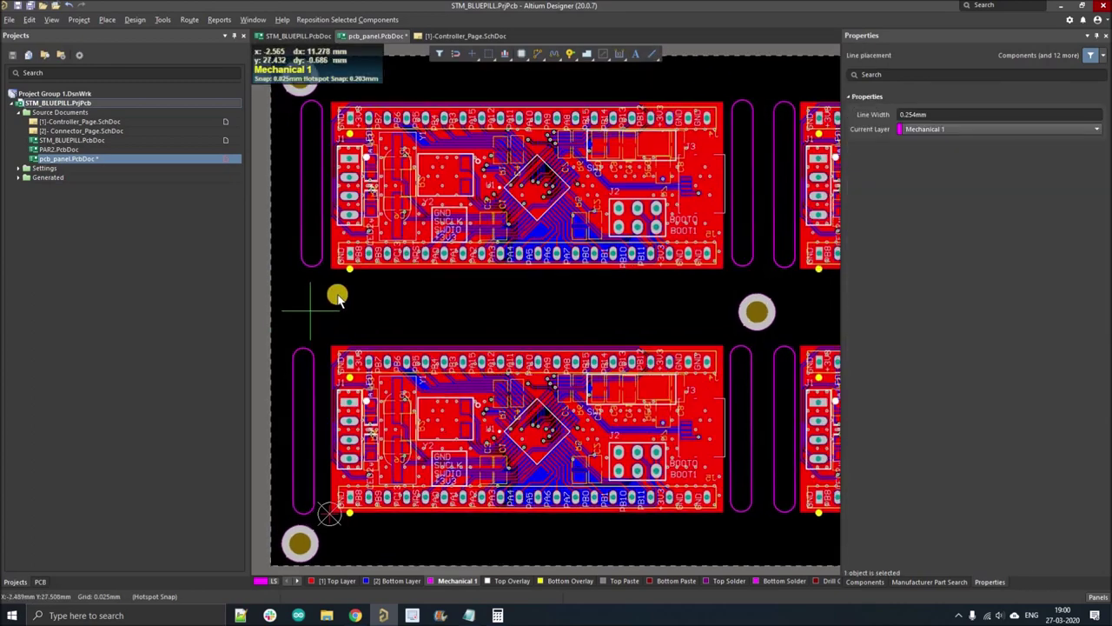
{"action": "scroll", "coordinate": [337, 297], "scroll_direction": "up", "scroll_amount": 2, "text": "ctrl"}
{"action": "scroll", "coordinate": [331, 290], "scroll_direction": "down", "scroll_amount": 2, "text": "ctrl"}
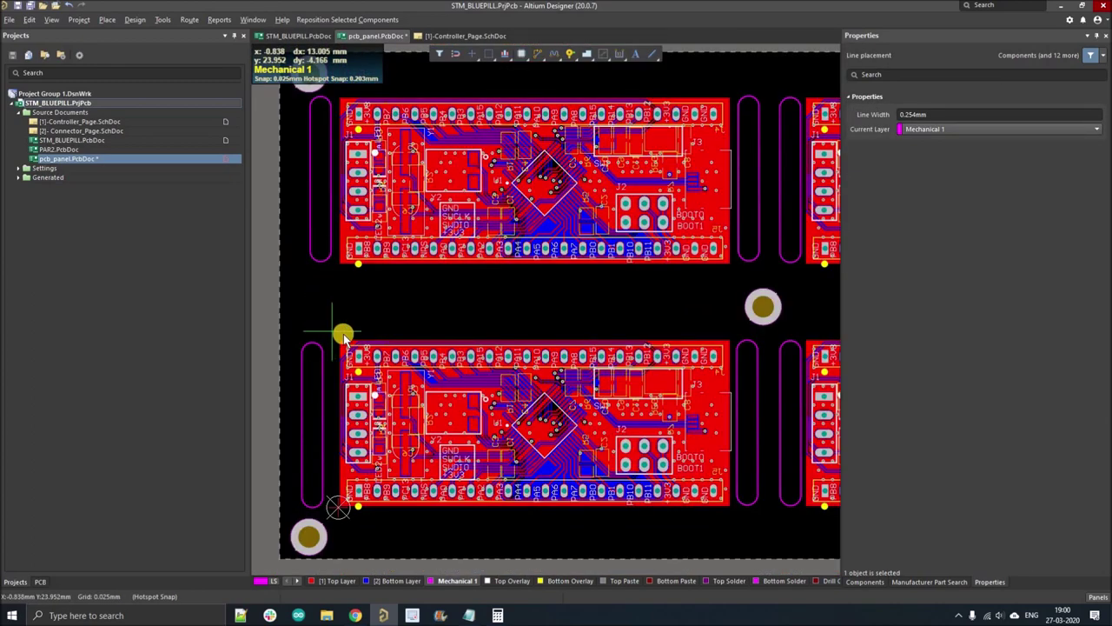
{"action": "scroll", "coordinate": [344, 334], "scroll_direction": "up", "scroll_amount": 1, "text": "ctrl"}
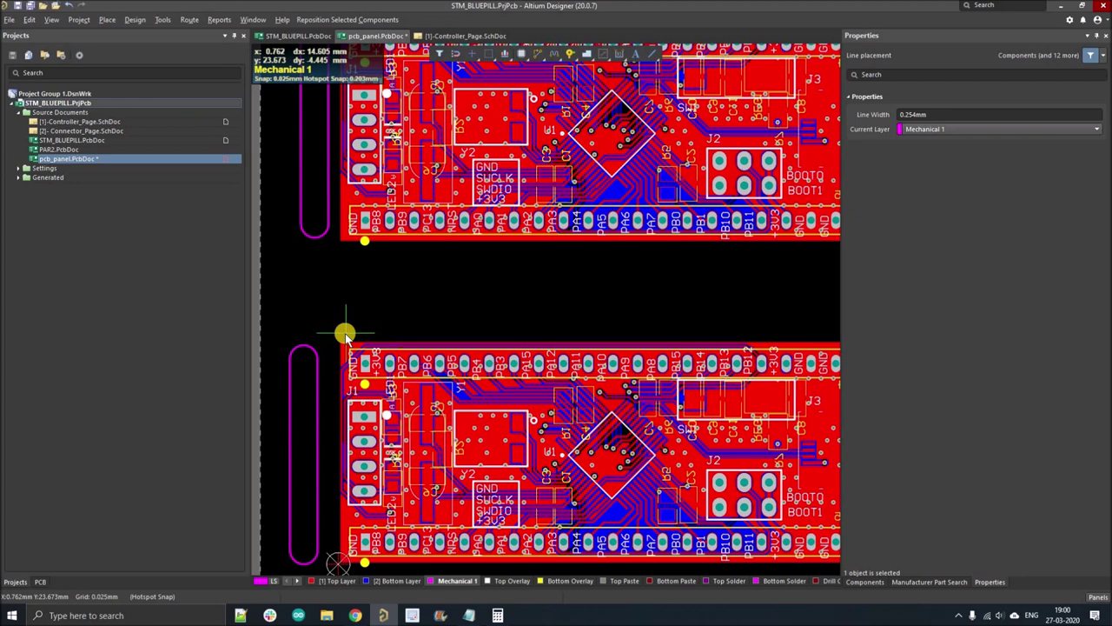
{"action": "left_click", "coordinate": [336, 323]}
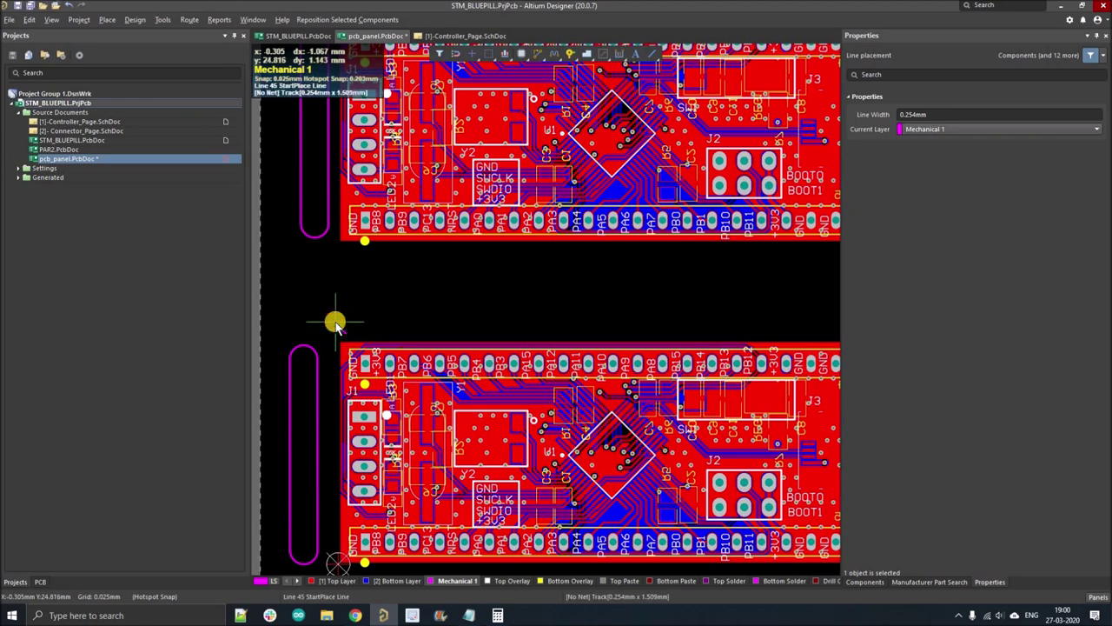
{"action": "key", "text": "g"}
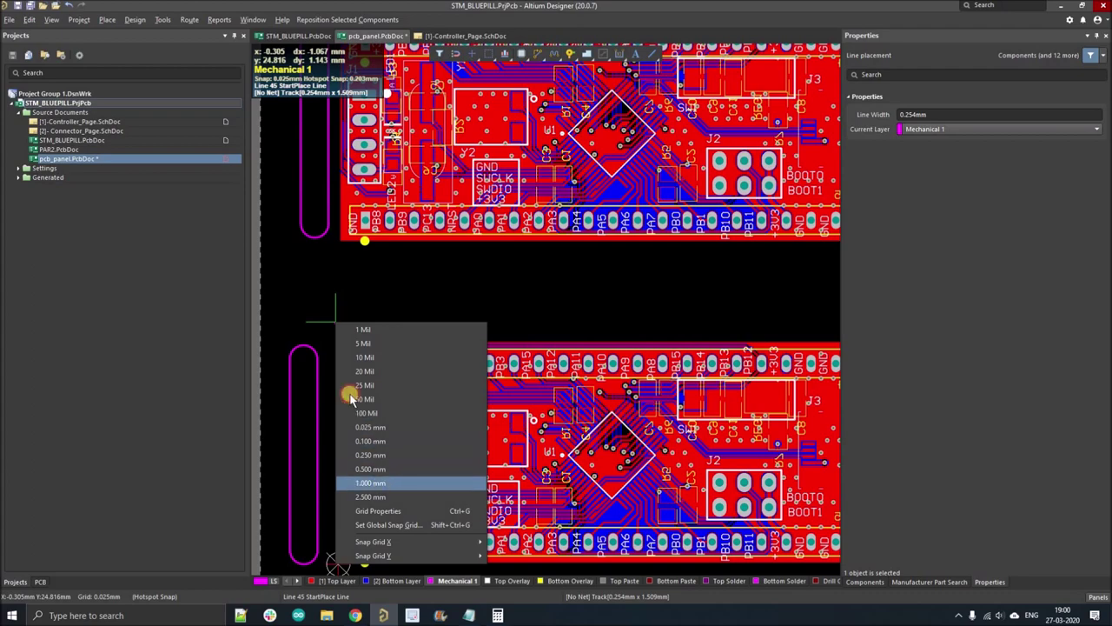
{"action": "key", "text": "Return"}
{"action": "scroll", "coordinate": [367, 336], "scroll_direction": "down", "scroll_amount": 3, "text": "ctrl"}
{"action": "scroll", "coordinate": [579, 347], "scroll_direction": "down", "scroll_amount": 2}
{"action": "scroll", "coordinate": [582, 355], "scroll_direction": "up", "scroll_amount": 2, "text": "ctrl"}
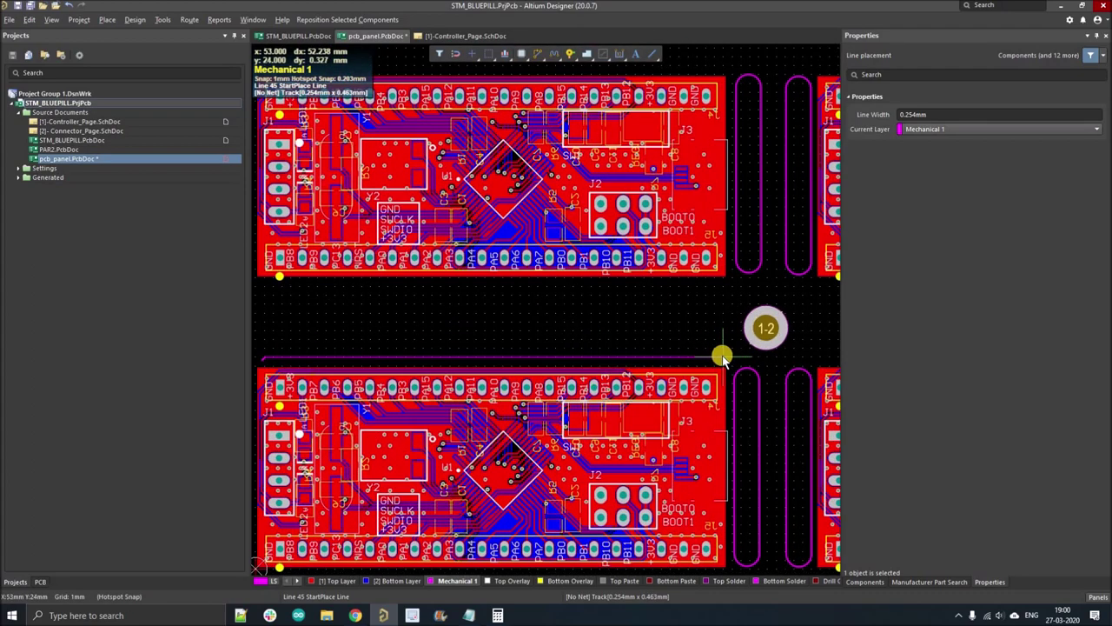
{"action": "right_click", "coordinate": [750, 348]}
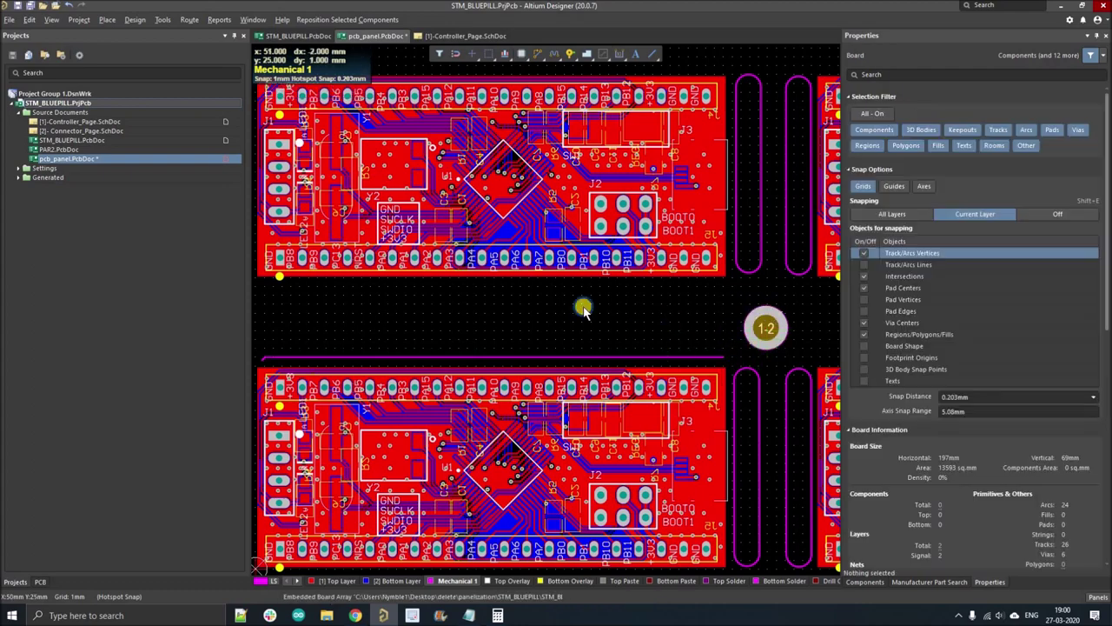
{"action": "right_click", "coordinate": [752, 314]}
{"action": "scroll", "coordinate": [385, 340], "scroll_direction": "up", "scroll_amount": 3, "text": "ctrl"}
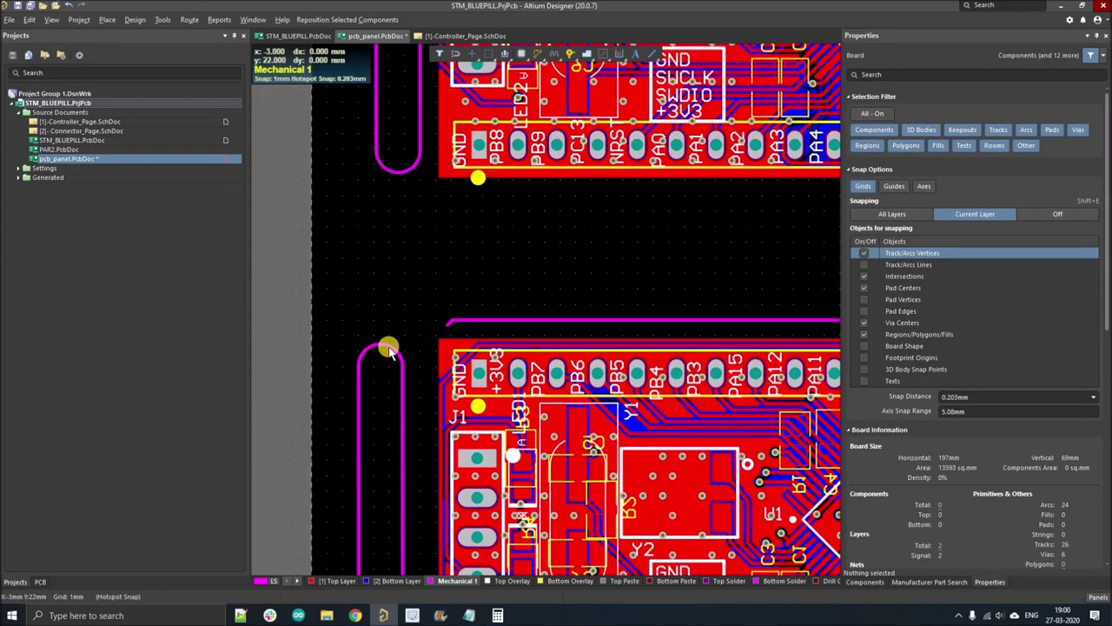
- Copy the slot arc and place it at the line's left end on a 0.025 mm snap grid
{"action": "left_click", "coordinate": [380, 352]}
{"action": "key", "text": "ctrl+c"}
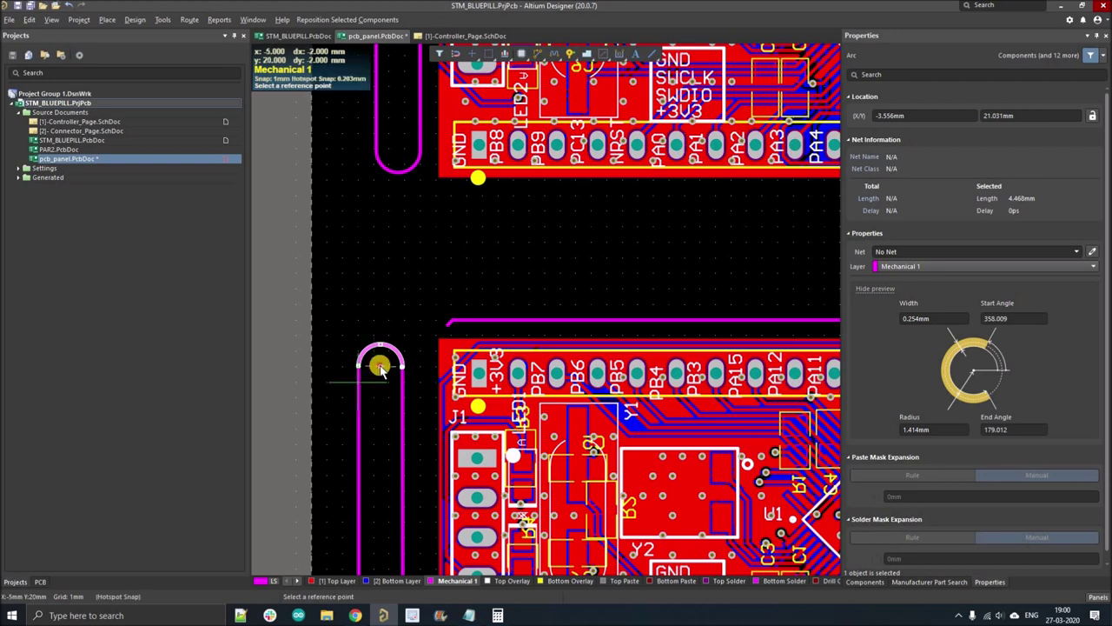
{"action": "left_click", "coordinate": [458, 322]}
{"action": "scroll", "coordinate": [445, 320], "scroll_direction": "up", "scroll_amount": 2, "text": "ctrl"}
{"action": "key", "text": "ctrl+v"}
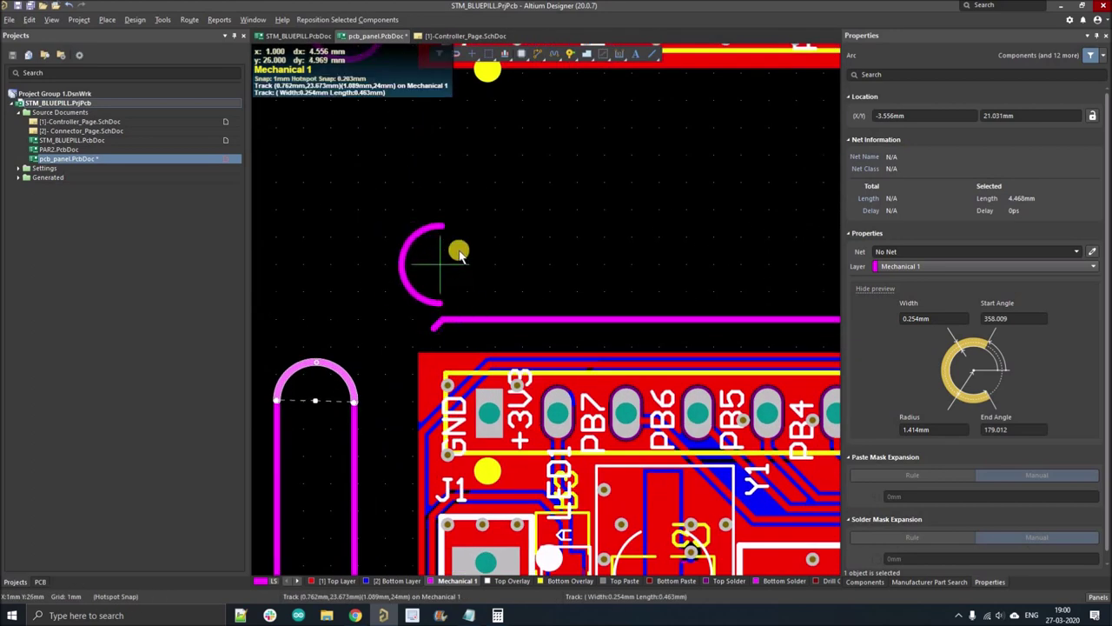
{"action": "key", "text": "g"}
{"action": "left_click", "coordinate": [466, 377]}
{"action": "scroll", "coordinate": [444, 278], "scroll_direction": "up", "scroll_amount": 1, "text": "ctrl"}
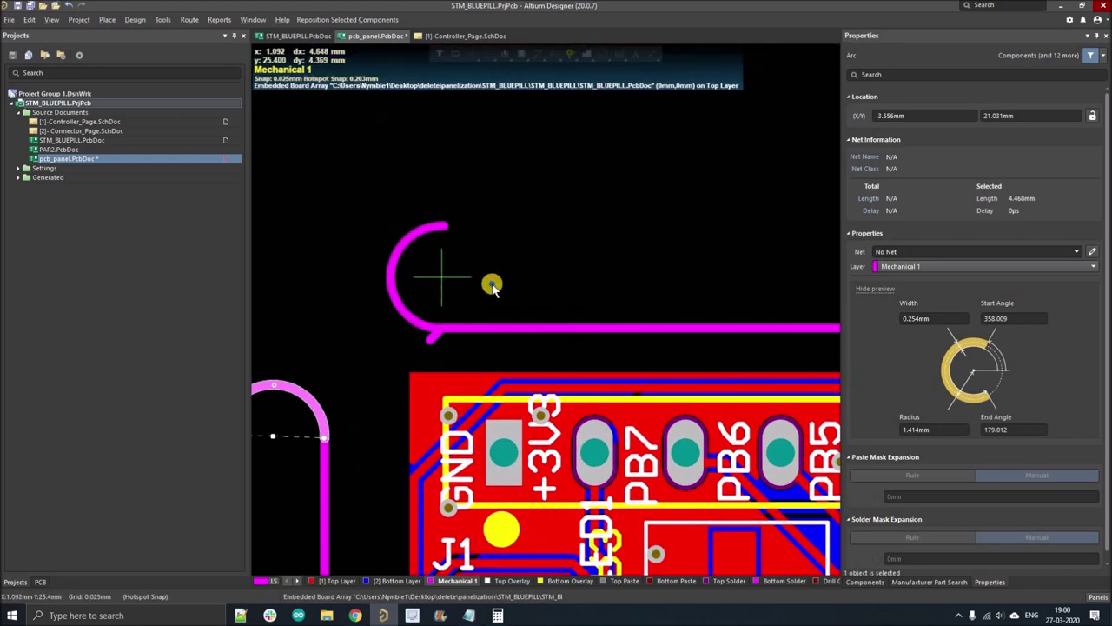
{"action": "scroll", "coordinate": [450, 311], "scroll_direction": "up", "scroll_amount": 1, "text": "ctrl"}
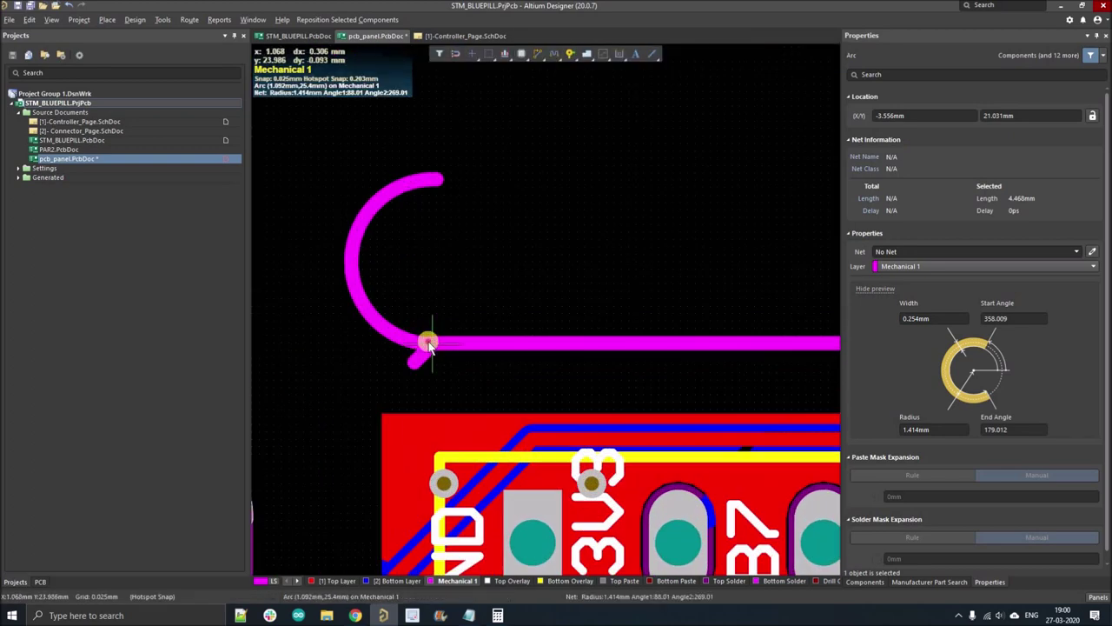
{"action": "left_click", "coordinate": [402, 335]}
- Delete the stray short diagonal stub next to the placed arc
{"action": "left_click", "coordinate": [413, 339]}
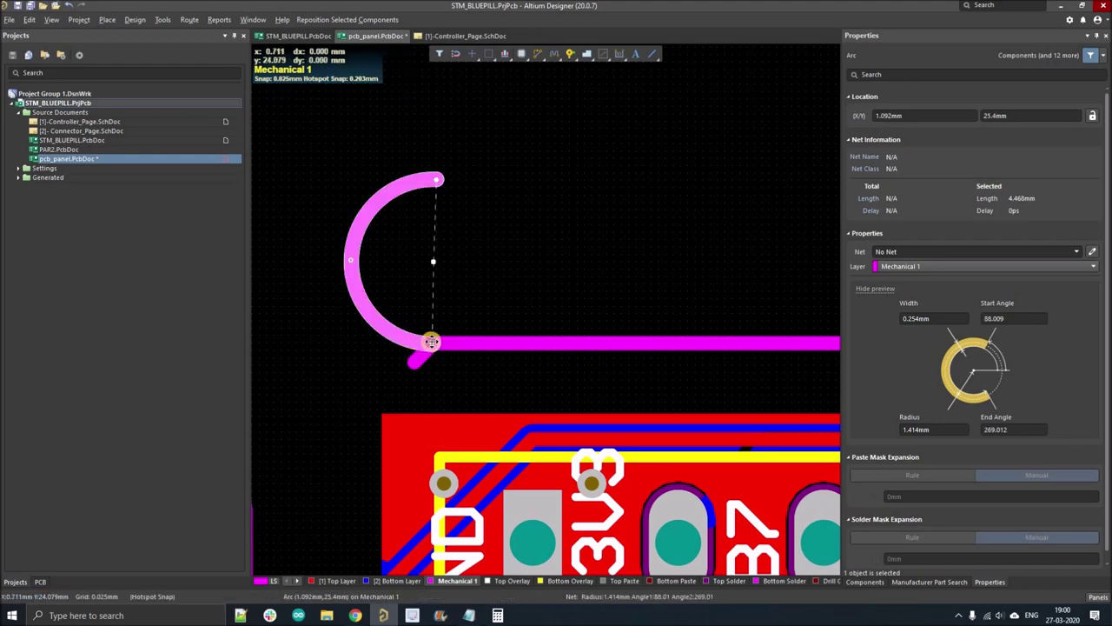
{"action": "left_click", "coordinate": [416, 364]}
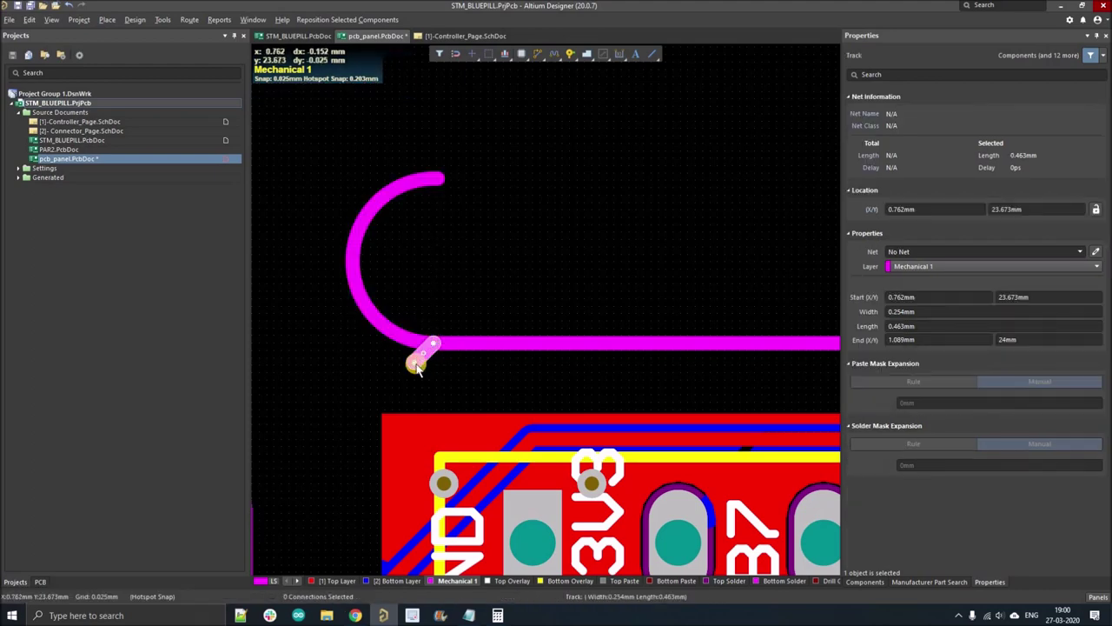
{"action": "key", "text": "Delete"}
{"action": "right_click_drag", "start_coordinate": [374, 329], "coordinate": [315, 372]}
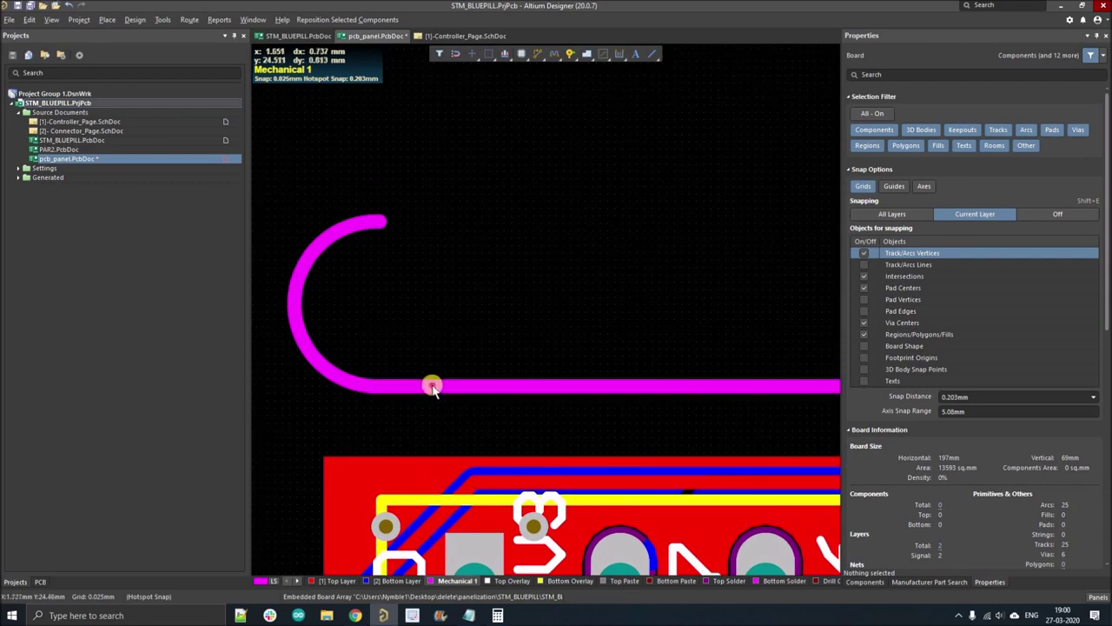
- Copy the long horizontal line and paste it as a parallel edge at the arc's top end
{"action": "left_click", "coordinate": [435, 385]}
{"action": "key", "text": "ctrl+c"}
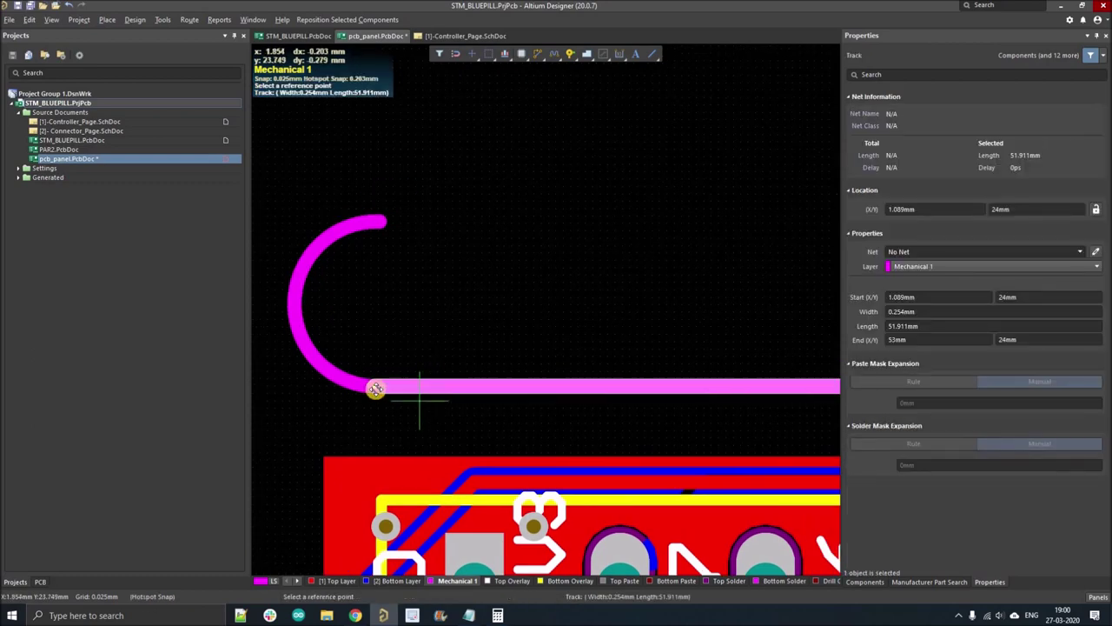
{"action": "left_click", "coordinate": [407, 374]}
{"action": "key", "text": "ctrl+v"}
{"action": "left_click", "coordinate": [369, 248]}
{"action": "scroll", "coordinate": [318, 277], "scroll_direction": "down", "scroll_amount": 4, "text": "ctrl"}
{"action": "scroll", "coordinate": [318, 277], "scroll_direction": "down", "scroll_amount": 1, "text": "ctrl"}
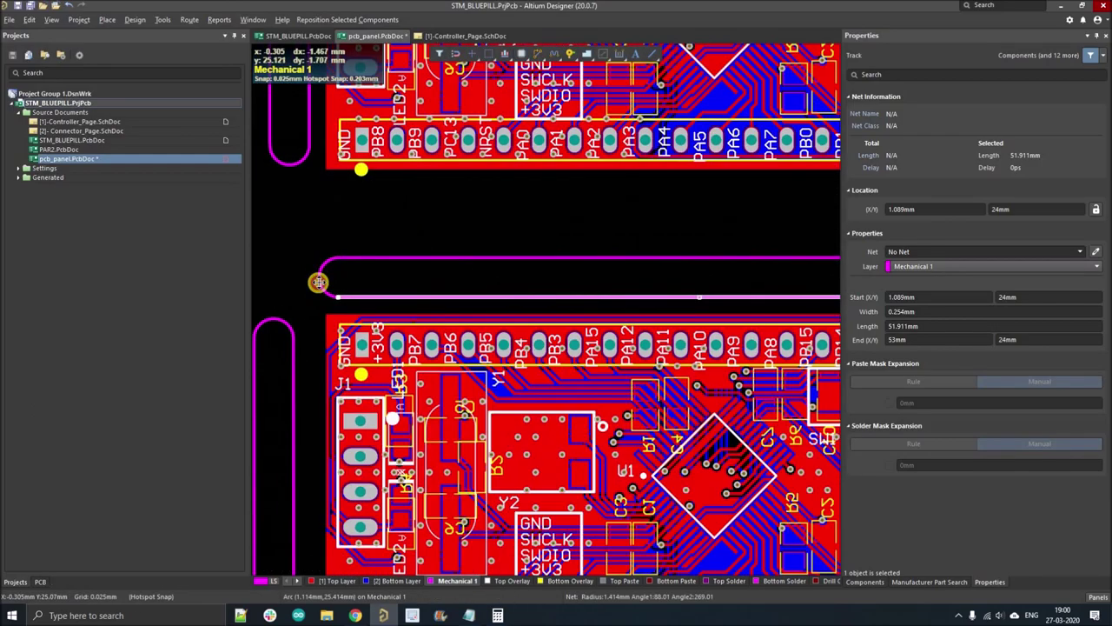
- Copy the arc at the slot's left end for closing the other end
{"action": "left_click", "coordinate": [320, 280]}
{"action": "key", "text": "ctrl+c"}
{"action": "scroll", "coordinate": [333, 282], "scroll_direction": "up", "scroll_amount": 2, "text": "ctrl"}
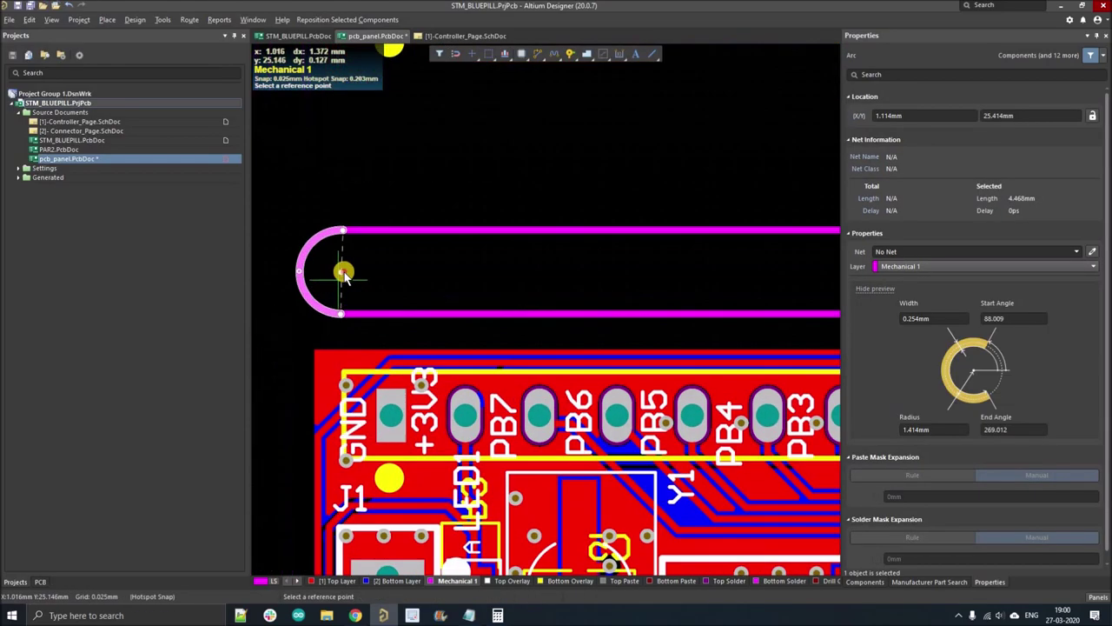
{"action": "left_click", "coordinate": [318, 278]}
{"action": "scroll", "coordinate": [318, 278], "scroll_direction": "down", "scroll_amount": 4, "text": "ctrl"}
{"action": "scroll", "coordinate": [641, 280], "scroll_direction": "up", "scroll_amount": 3, "text": "ctrl"}
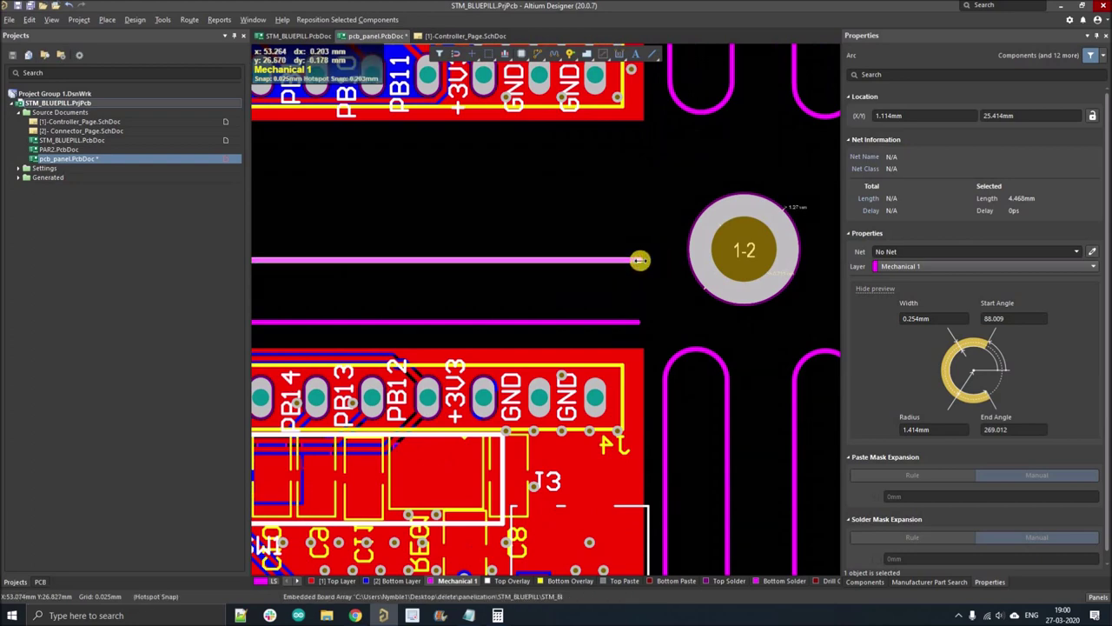
- Shorten the lower slot line so its end matches the upper line
{"action": "left_click", "coordinate": [623, 261]}
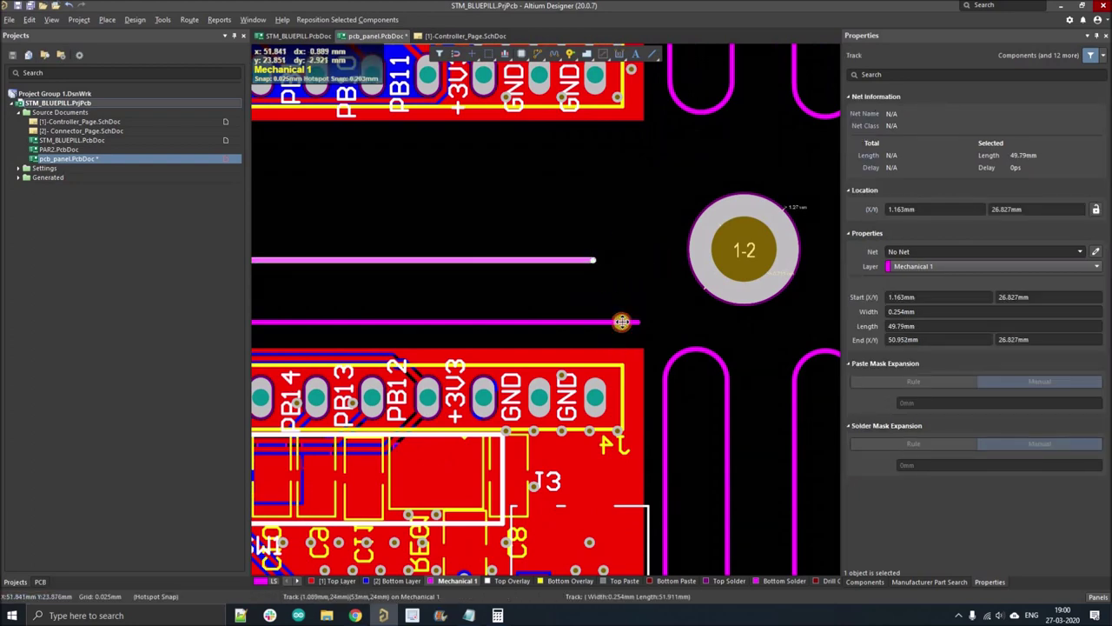
{"action": "left_click", "coordinate": [628, 318]}
{"action": "left_click", "coordinate": [634, 322]}
{"action": "left_click_drag", "start_coordinate": [634, 322], "coordinate": [621, 302]}
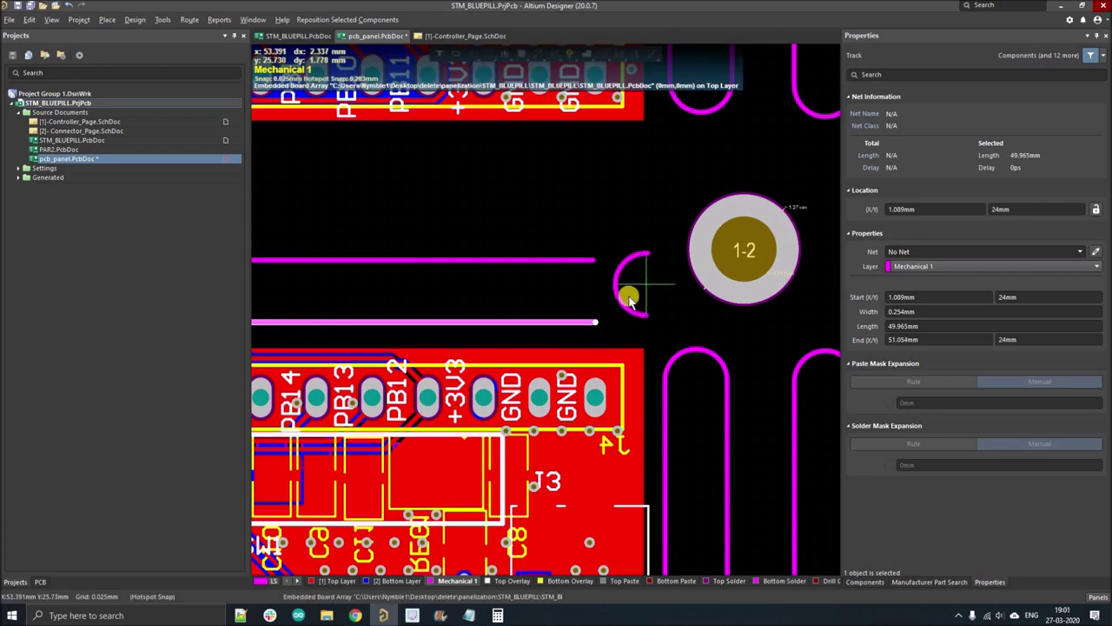
{"action": "scroll", "coordinate": [594, 296], "scroll_direction": "up", "scroll_amount": 2, "text": "ctrl"}
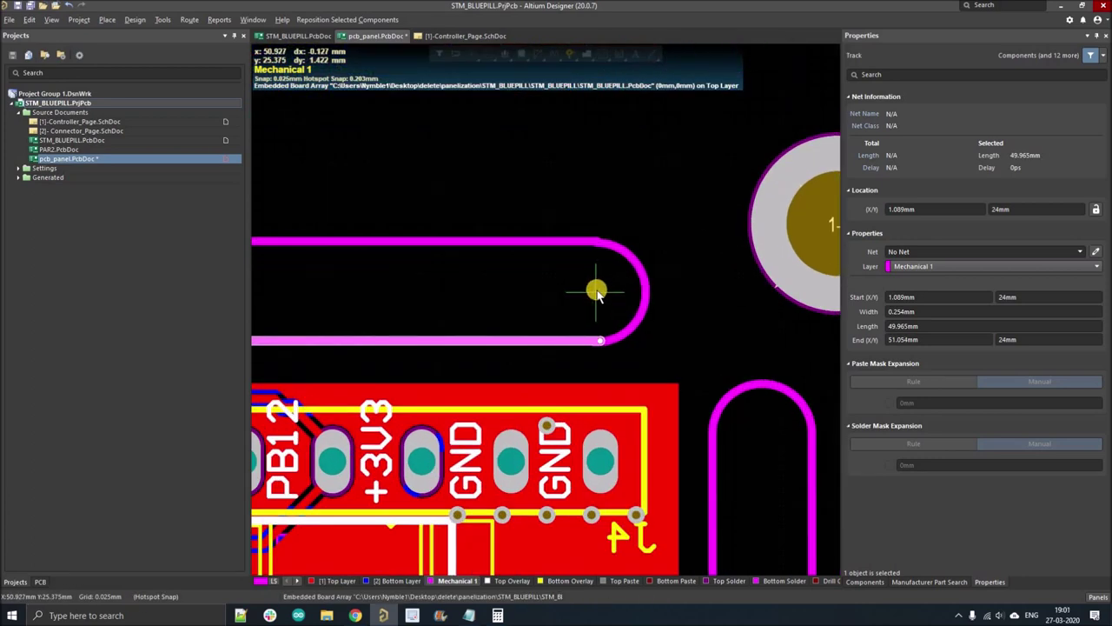
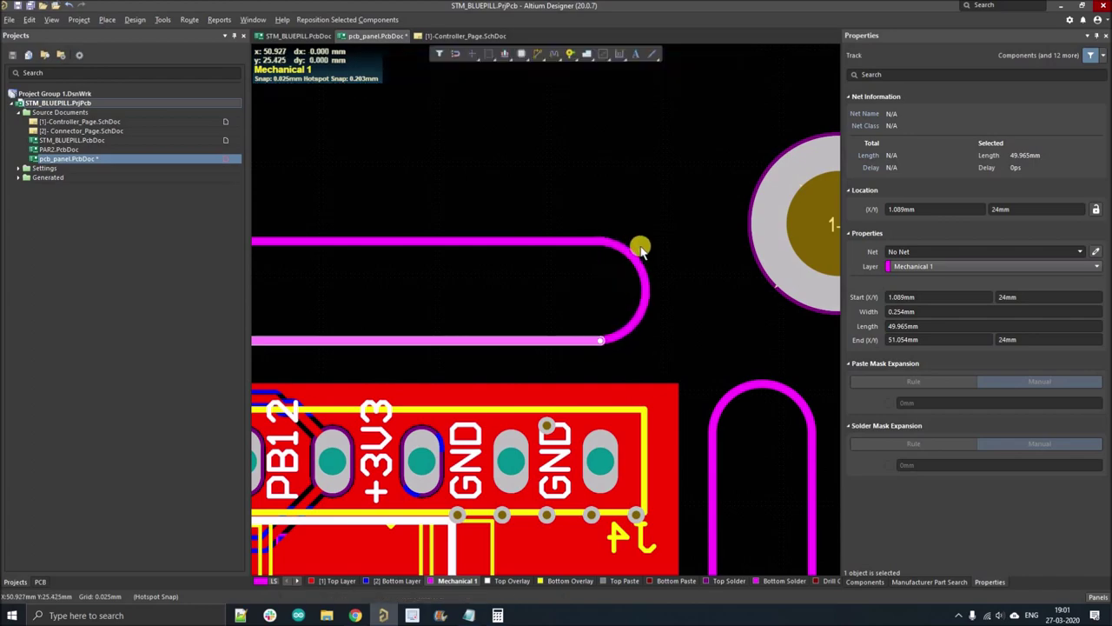
- Select the whole rounded slot outline and copy it, using its left end as reference
{"action": "scroll", "coordinate": [650, 240], "scroll_direction": "down", "scroll_amount": 5, "text": "ctrl"}
{"action": "scroll", "coordinate": [539, 254], "scroll_direction": "down", "scroll_amount": 3, "text": "ctrl"}
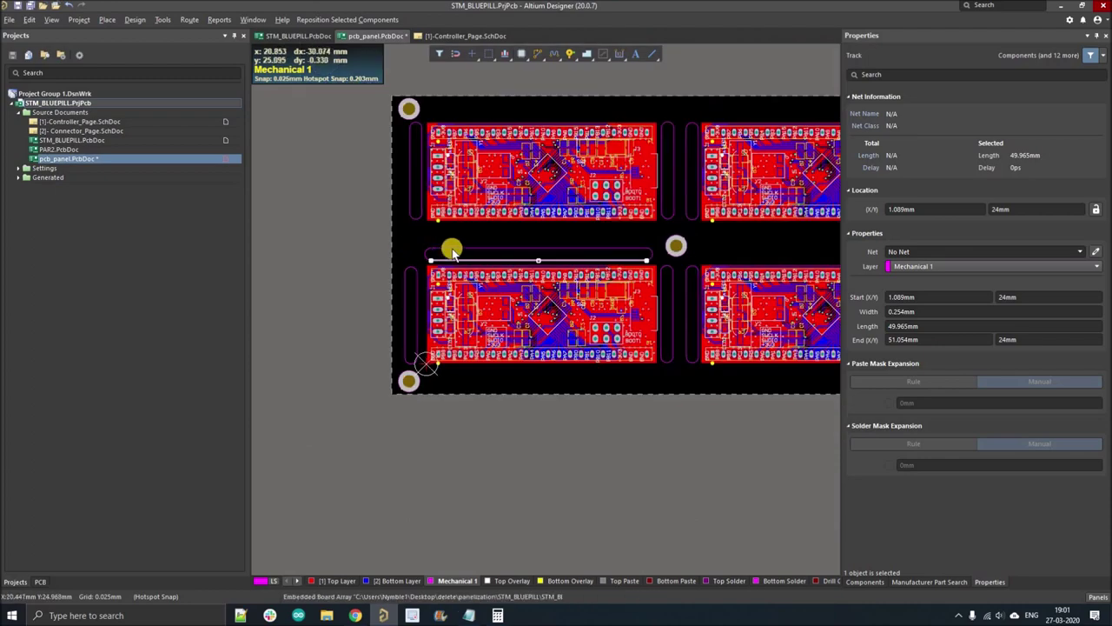
{"action": "scroll", "coordinate": [450, 243], "scroll_direction": "up", "scroll_amount": 4, "text": "ctrl"}
{"action": "left_click_drag", "start_coordinate": [474, 248], "coordinate": [470, 252]}
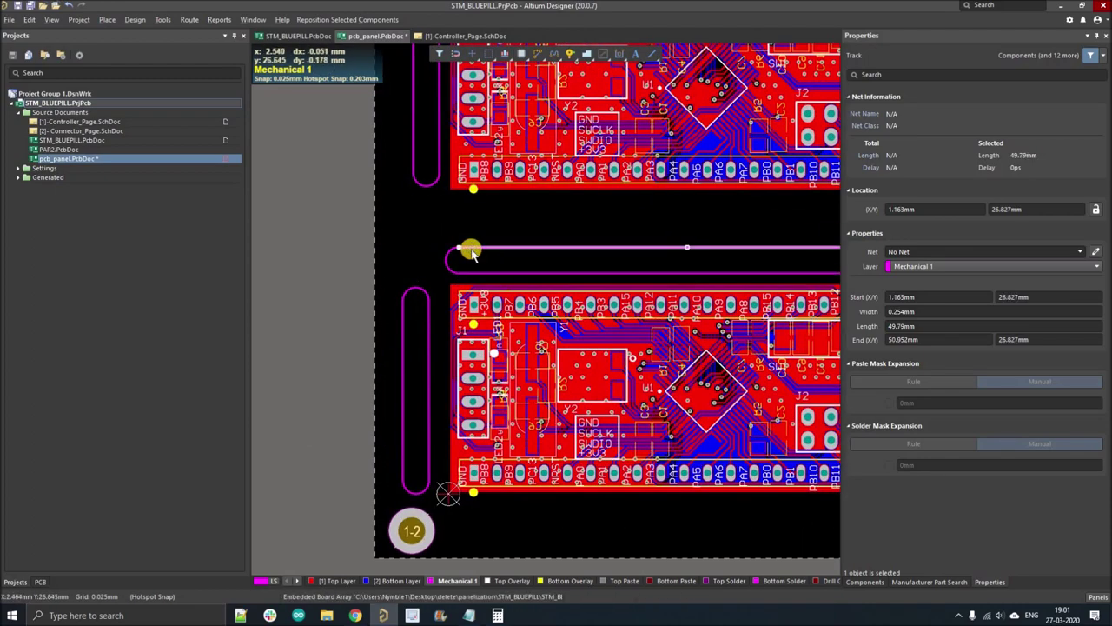
{"action": "key", "text": "Tab"}
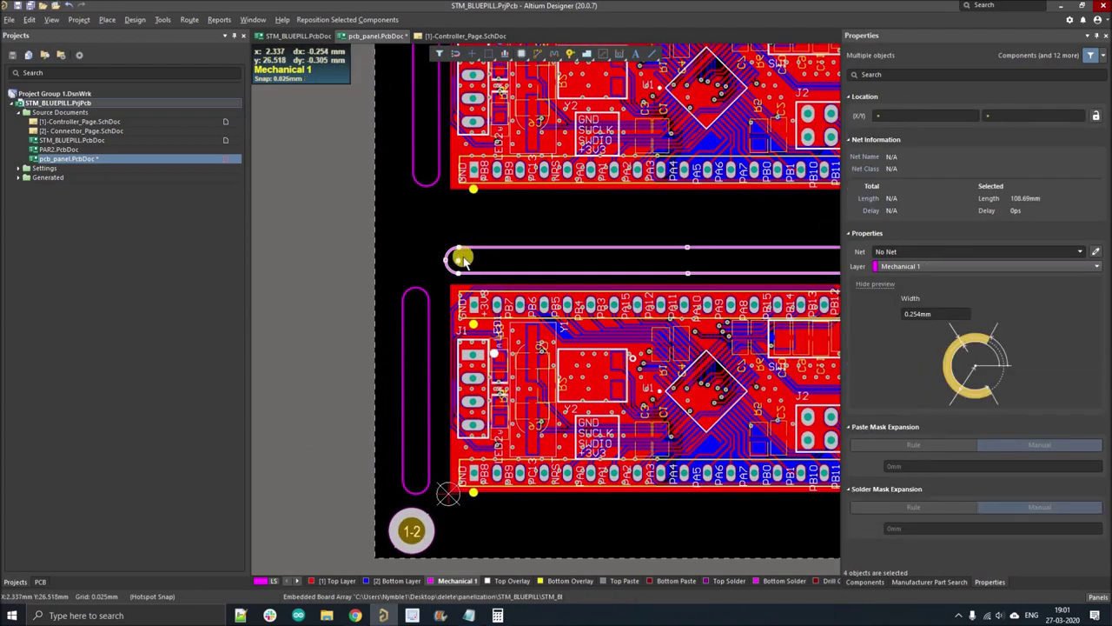
{"action": "scroll", "coordinate": [463, 258], "scroll_direction": "up", "scroll_amount": 3, "text": "ctrl"}
{"action": "key", "text": "ctrl+c"}
{"action": "right_click_drag", "start_coordinate": [494, 166], "coordinate": [417, 347]}
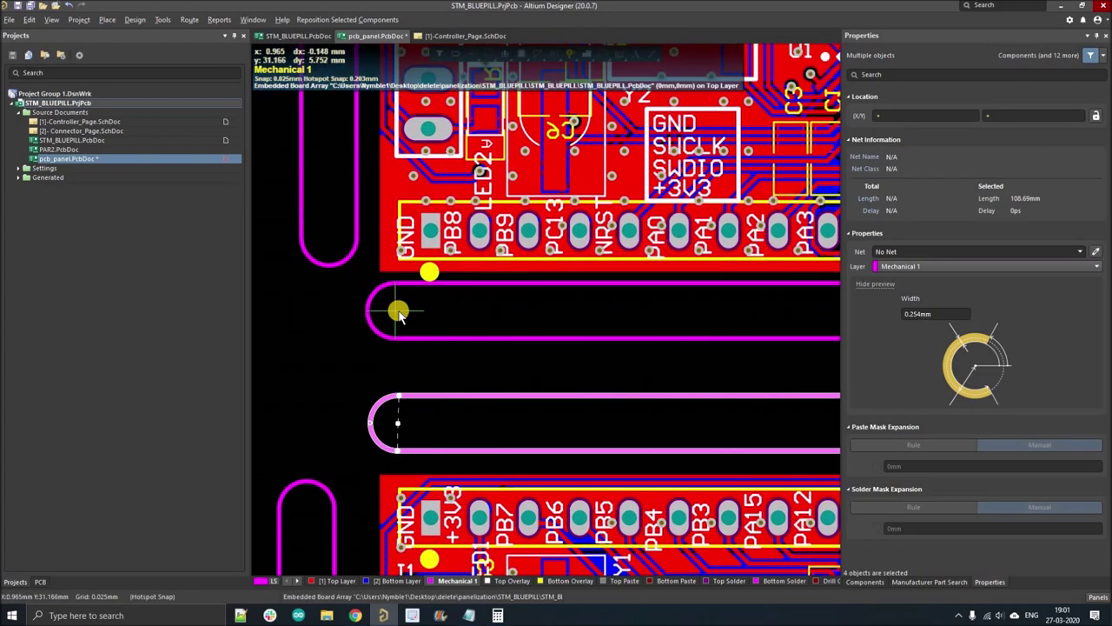
{"action": "left_click", "coordinate": [368, 328]}
{"action": "scroll", "coordinate": [367, 327], "scroll_direction": "down", "scroll_amount": 5, "text": "ctrl"}
{"action": "scroll", "coordinate": [507, 374], "scroll_direction": "up", "scroll_amount": 4, "text": "ctrl"}
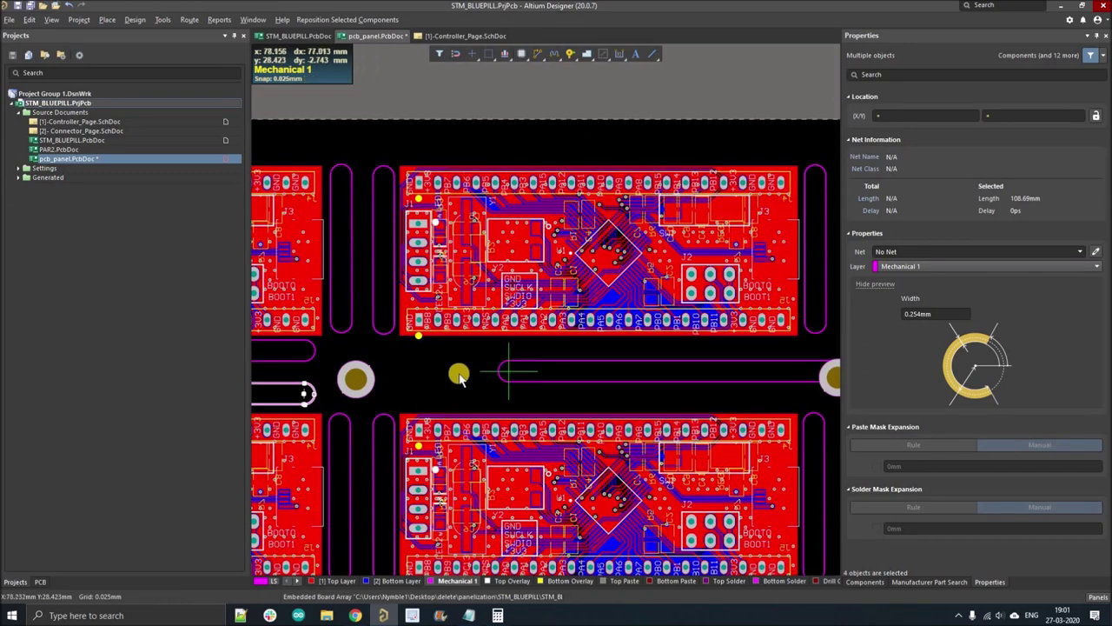
- Paste four slot copies between the two board rows, placed in vertically stacked pairs
{"action": "key", "text": "ctrl+v"}
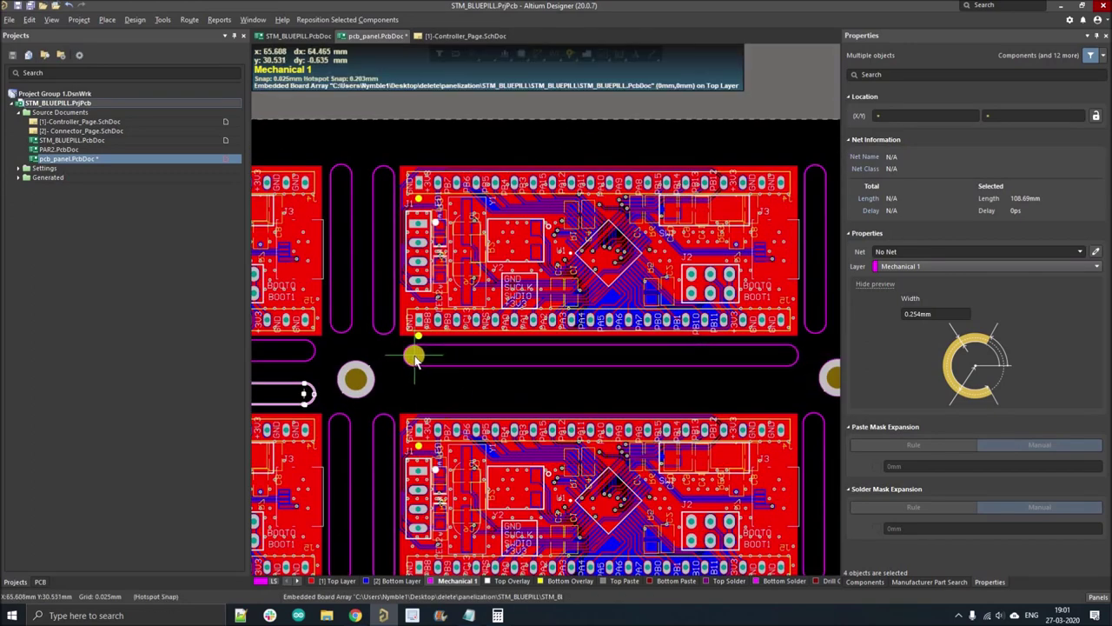
{"action": "left_click", "coordinate": [414, 356]}
{"action": "key", "text": "ctrl+v"}
{"action": "left_click", "coordinate": [415, 396]}
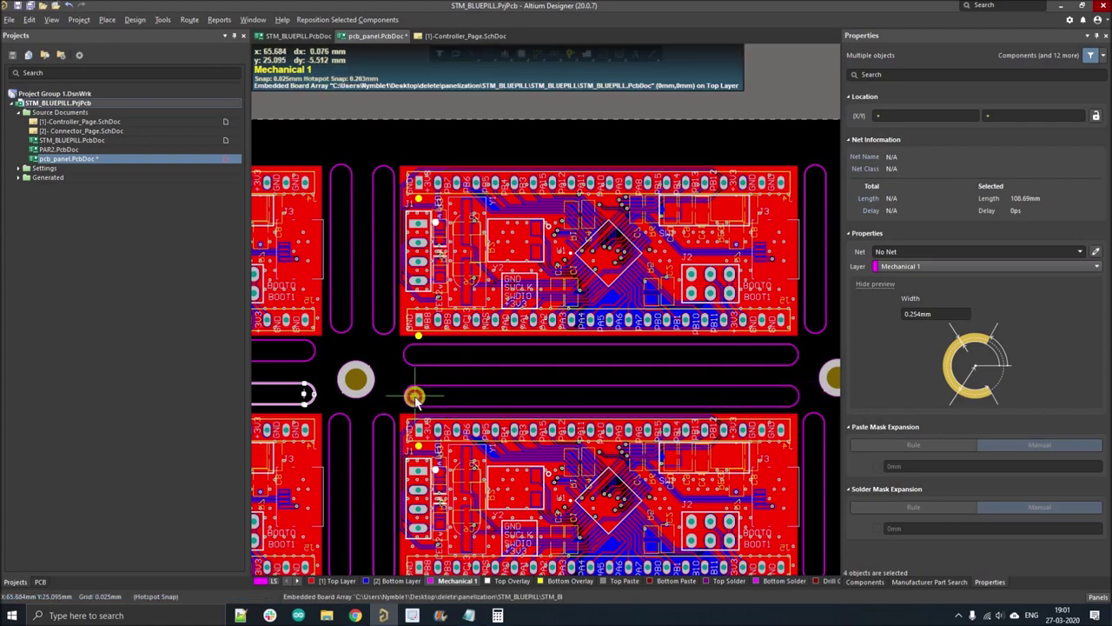
{"action": "scroll", "coordinate": [365, 340], "scroll_direction": "down", "scroll_amount": 3, "text": "ctrl"}
{"action": "scroll", "coordinate": [484, 354], "scroll_direction": "down", "scroll_amount": 2, "text": "ctrl"}
{"action": "scroll", "coordinate": [554, 354], "scroll_direction": "up", "scroll_amount": 5, "text": "ctrl"}
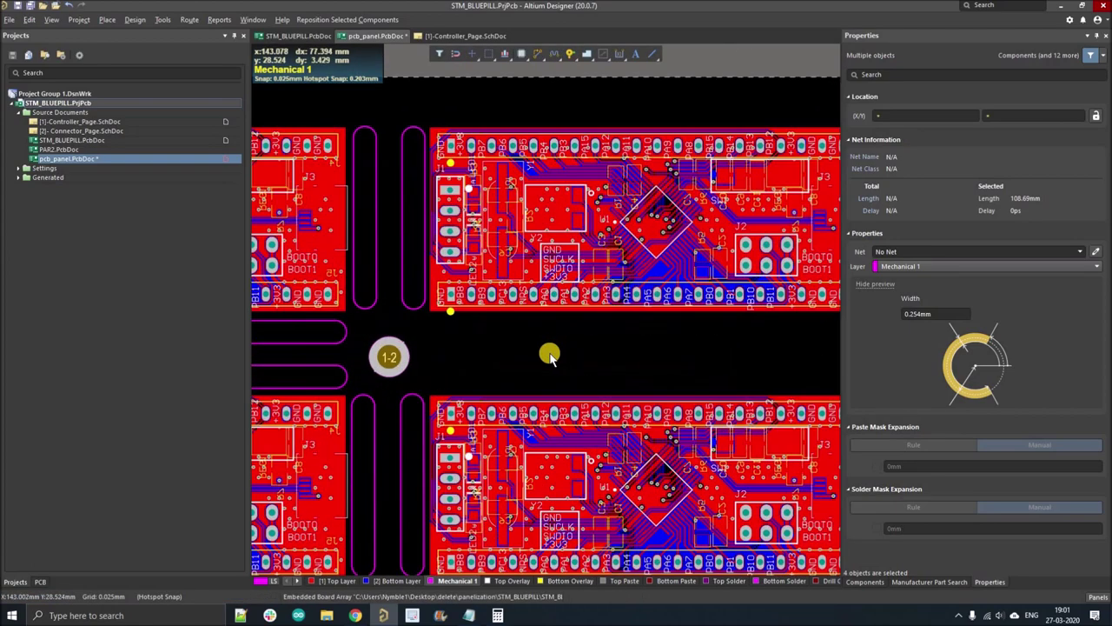
{"action": "scroll", "coordinate": [517, 365], "scroll_direction": "down", "scroll_amount": 3, "text": "ctrl"}
{"action": "key", "text": "ctrl+v"}
{"action": "scroll", "coordinate": [461, 343], "scroll_direction": "up", "scroll_amount": 2, "text": "ctrl"}
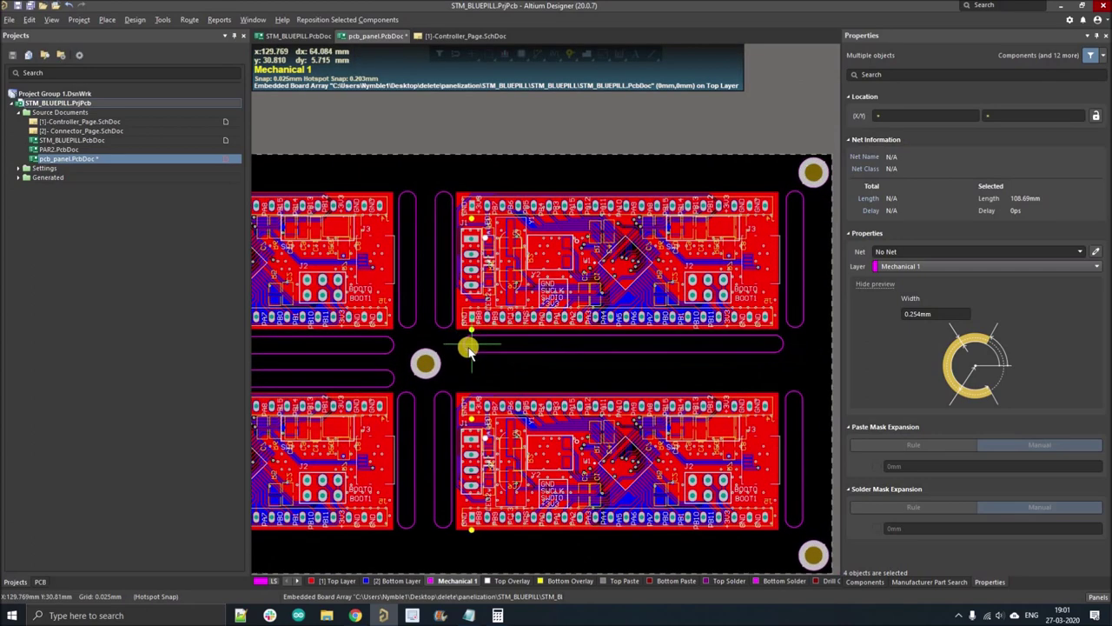
{"action": "left_click", "coordinate": [461, 343]}
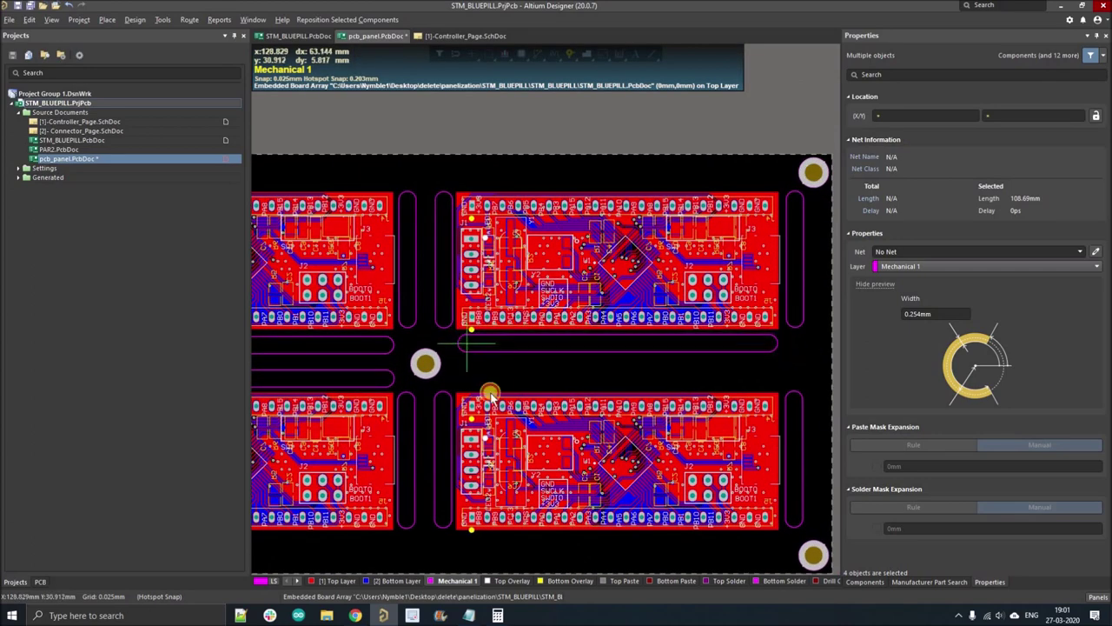
{"action": "key", "text": "ctrl+v"}
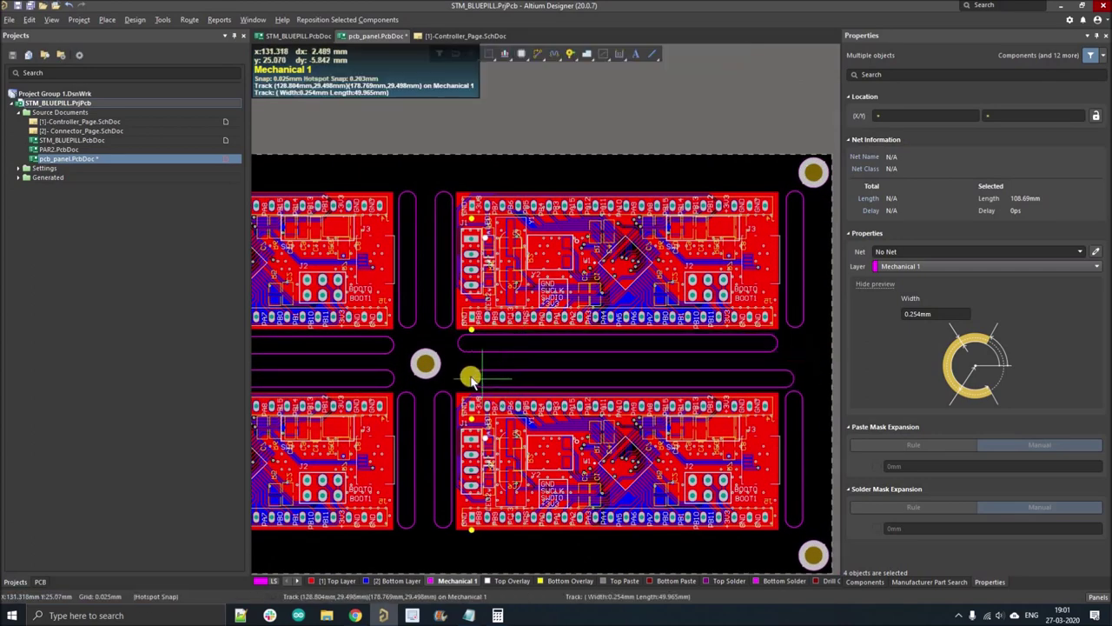
{"action": "left_click", "coordinate": [467, 381]}
- Paste another slot copy along the panel edge beside a board row, then clear the selection
{"action": "scroll", "coordinate": [562, 283], "scroll_direction": "down", "scroll_amount": 3, "text": "ctrl"}
{"action": "scroll", "coordinate": [380, 297], "scroll_direction": "left", "scroll_amount": 2, "text": "shift"}
{"action": "scroll", "coordinate": [380, 297], "scroll_direction": "up", "scroll_amount": 1}
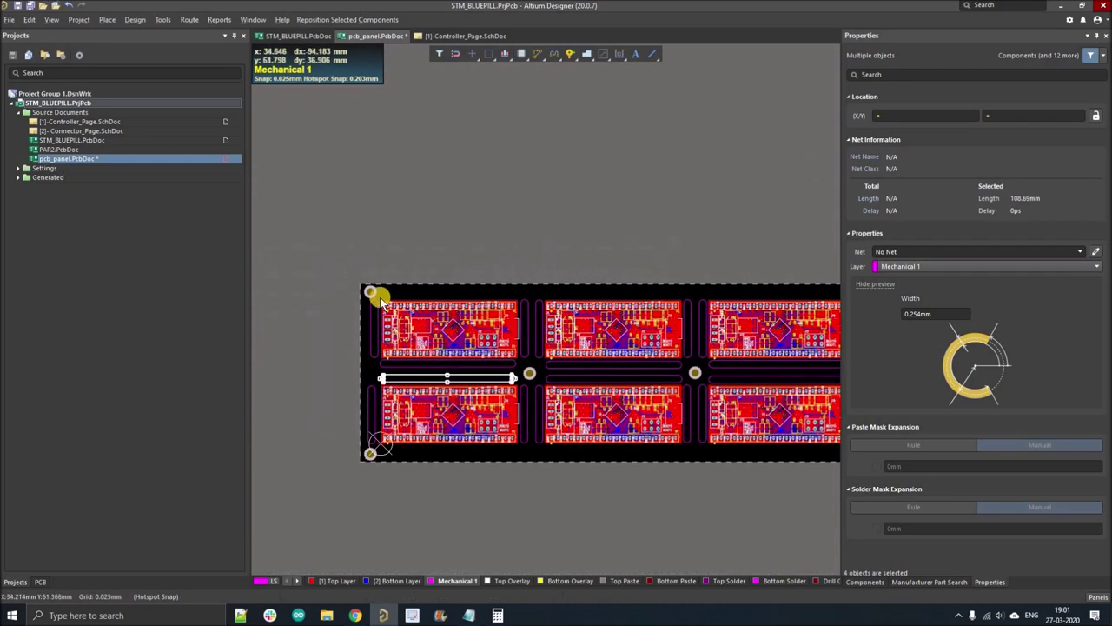
{"action": "scroll", "coordinate": [395, 295], "scroll_direction": "up", "scroll_amount": 3, "text": "ctrl"}
{"action": "key", "text": "ctrl+v"}
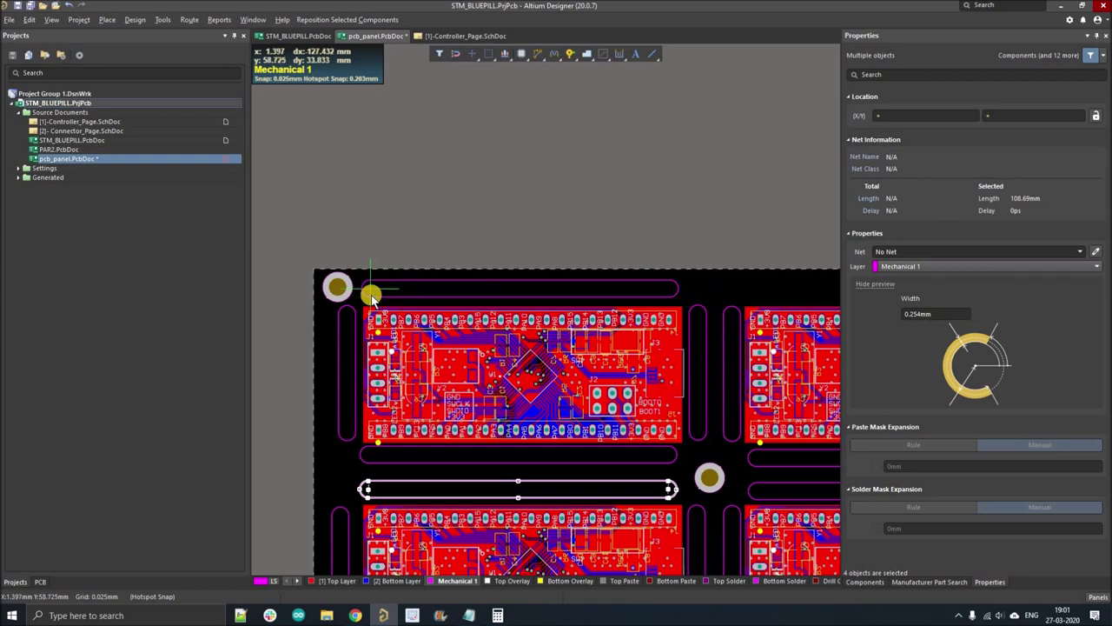
{"action": "scroll", "coordinate": [370, 296], "scroll_direction": "down", "scroll_amount": 2, "text": "ctrl"}
{"action": "scroll", "coordinate": [487, 308], "scroll_direction": "up", "scroll_amount": 2, "text": "ctrl"}
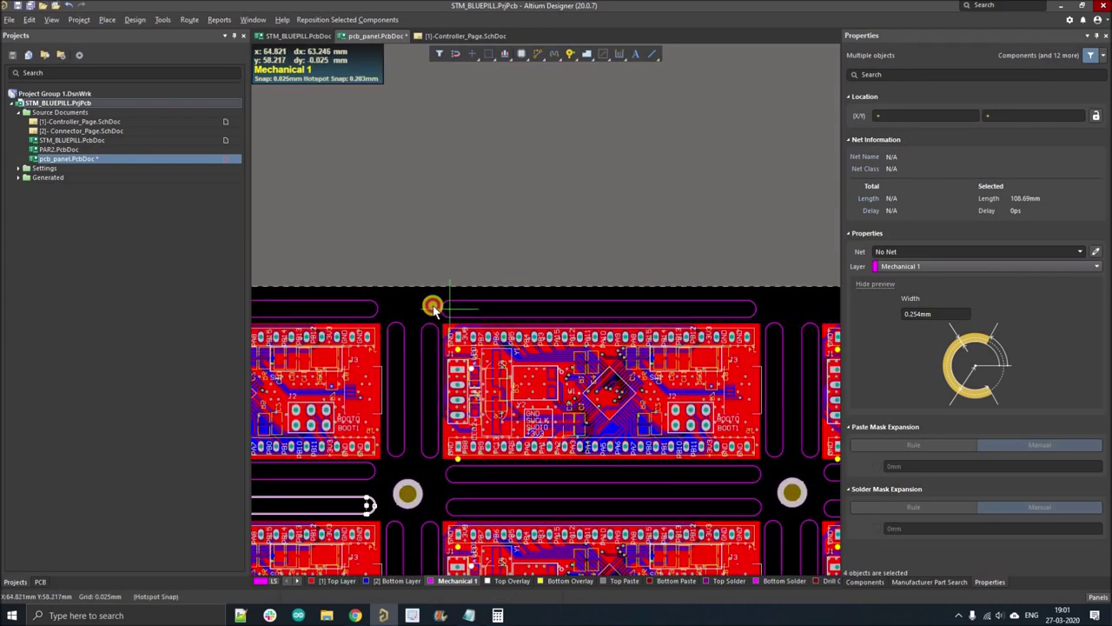
{"action": "scroll", "coordinate": [611, 298], "scroll_direction": "down", "scroll_amount": 2, "text": "ctrl"}
{"action": "scroll", "coordinate": [631, 312], "scroll_direction": "up", "scroll_amount": 2, "text": "ctrl"}
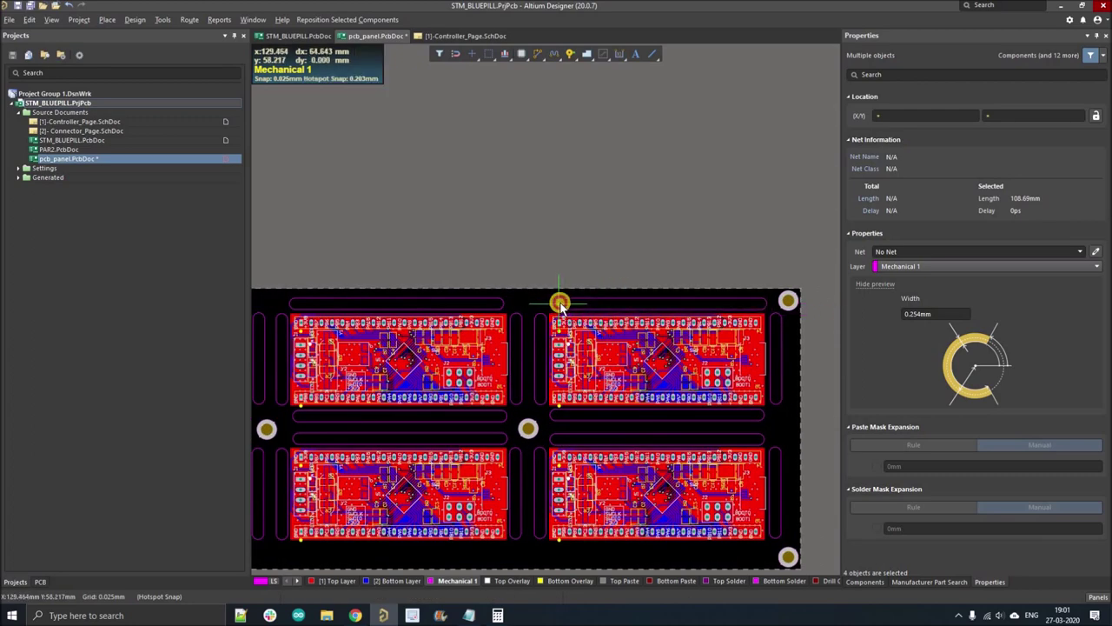
{"action": "scroll", "coordinate": [633, 394], "scroll_direction": "down", "scroll_amount": 1, "text": "ctrl"}
{"action": "scroll", "coordinate": [531, 377], "scroll_direction": "up", "scroll_amount": 3, "text": "ctrl"}
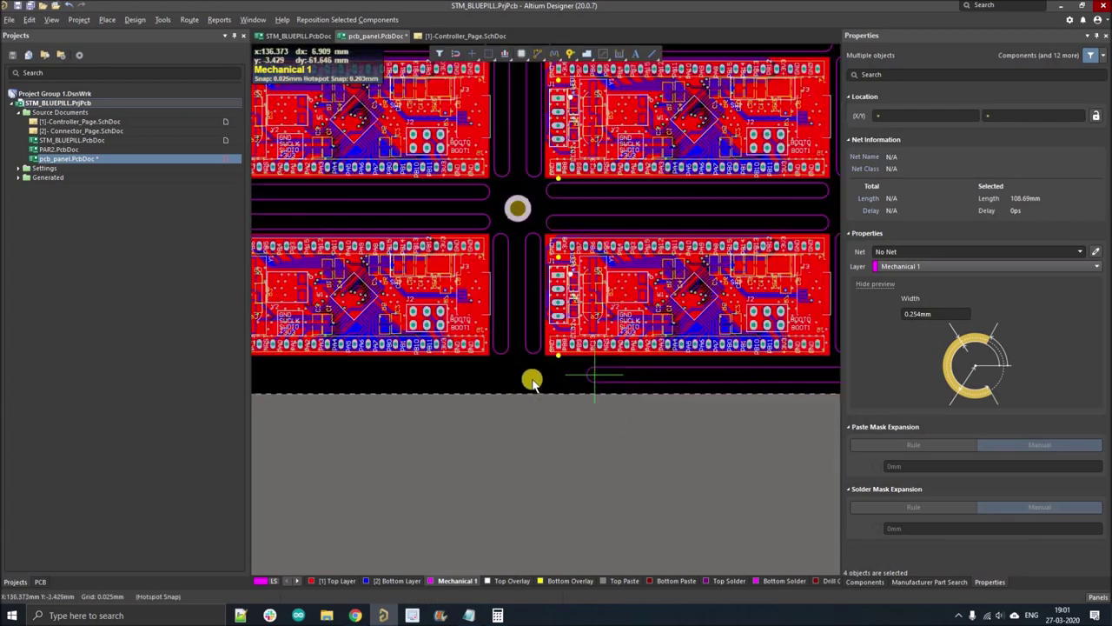
{"action": "scroll", "coordinate": [521, 377], "scroll_direction": "down", "scroll_amount": 3, "text": "ctrl"}
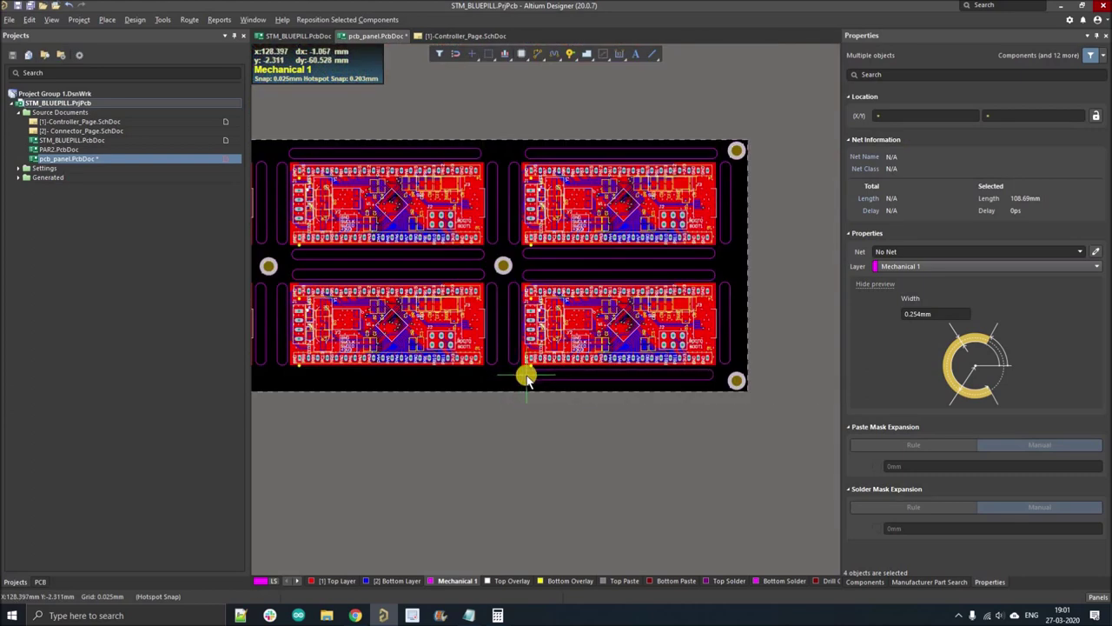
{"action": "scroll", "coordinate": [531, 377], "scroll_direction": "up", "scroll_amount": 4, "text": "ctrl"}
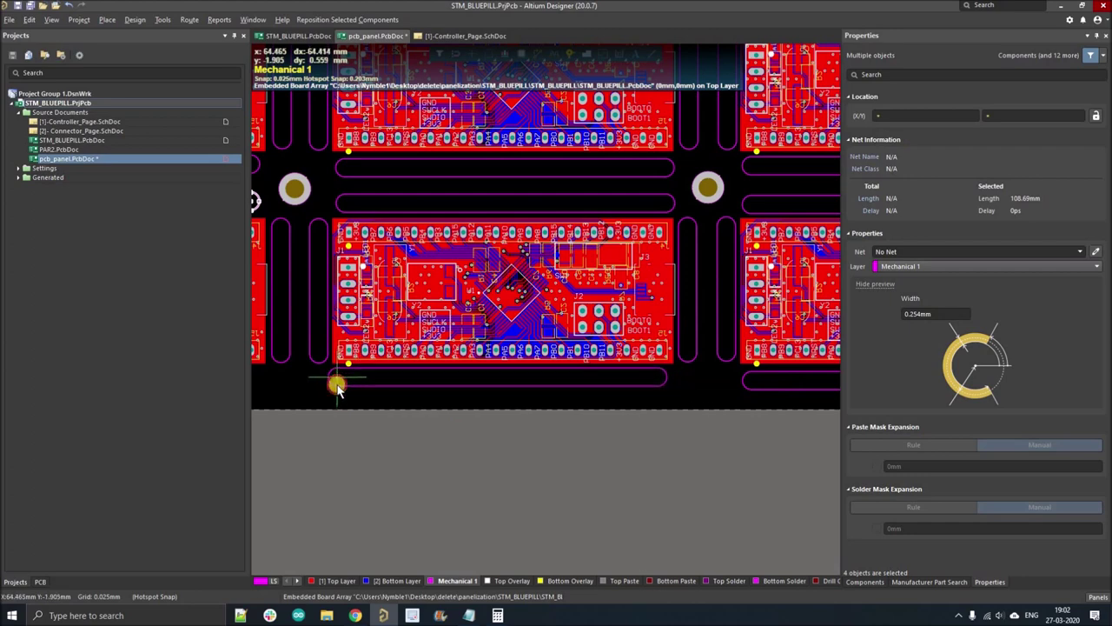
{"action": "scroll", "coordinate": [609, 397], "scroll_direction": "down", "scroll_amount": 4, "text": "ctrl"}
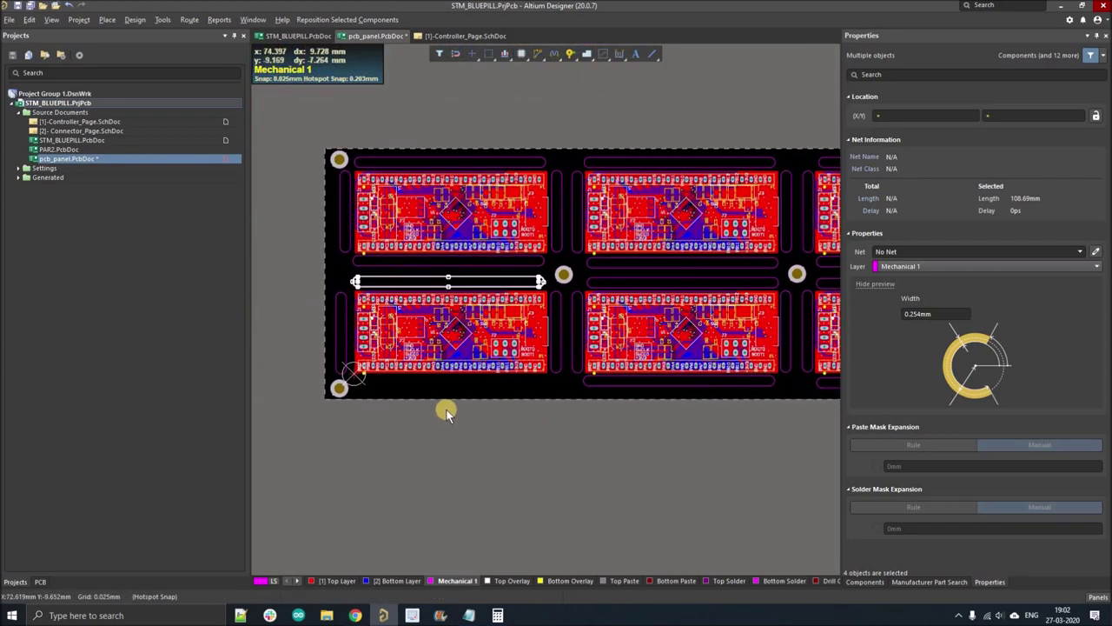
{"action": "scroll", "coordinate": [416, 395], "scroll_direction": "up", "scroll_amount": 3, "text": "ctrl"}
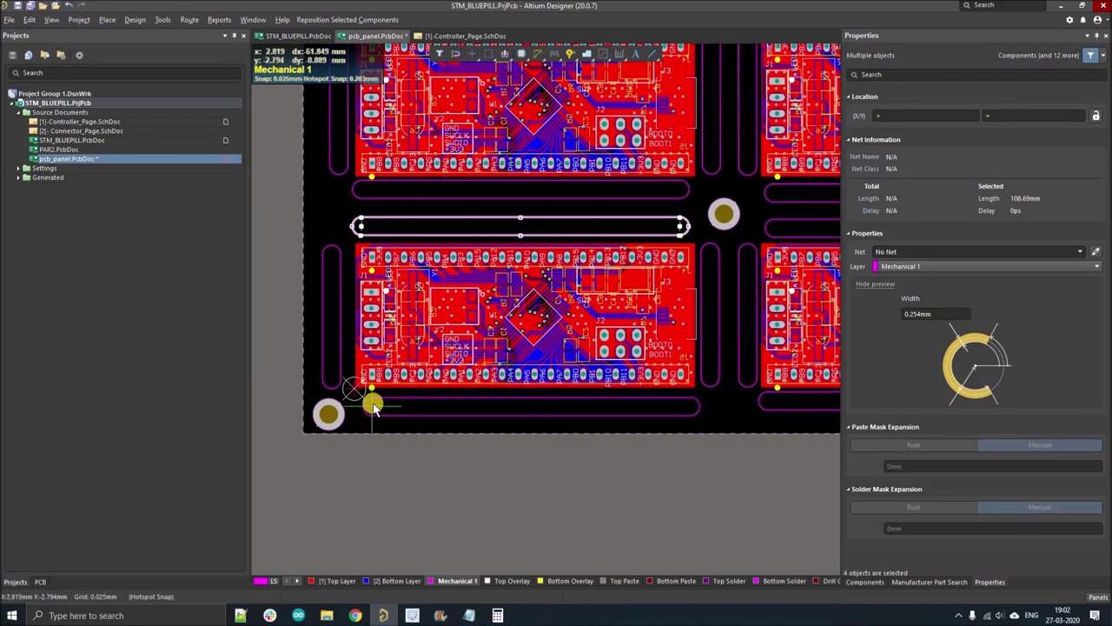
{"action": "scroll", "coordinate": [384, 372], "scroll_direction": "down", "scroll_amount": 3, "text": "ctrl"}
{"action": "left_click", "coordinate": [400, 397]}
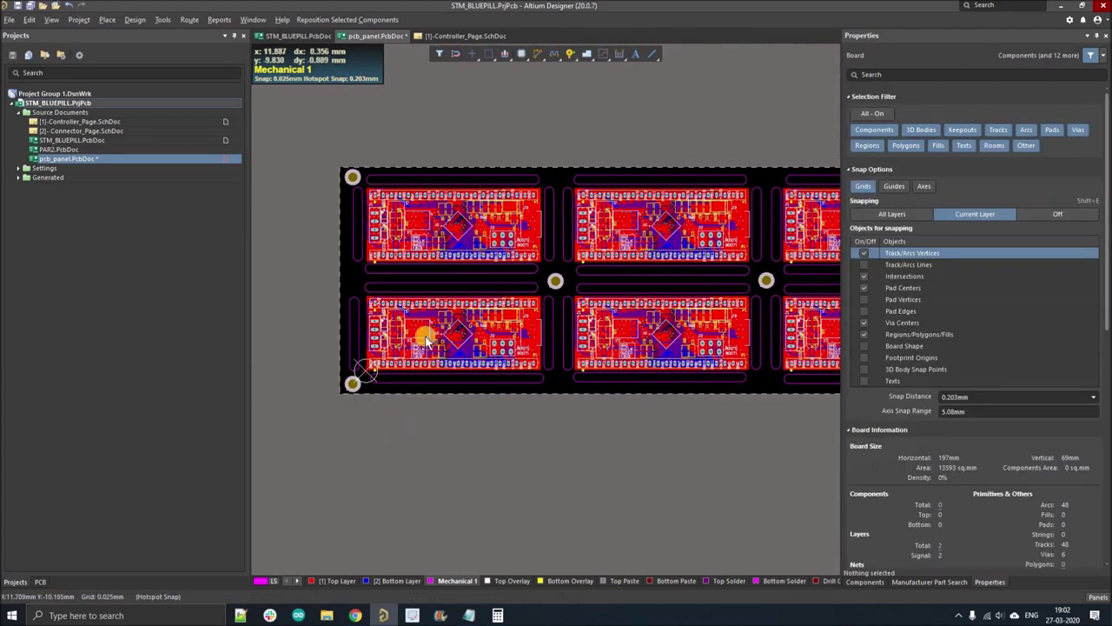
- Fit the whole six-board panel in view and switch to 3D
{"action": "left_click", "coordinate": [358, 246]}
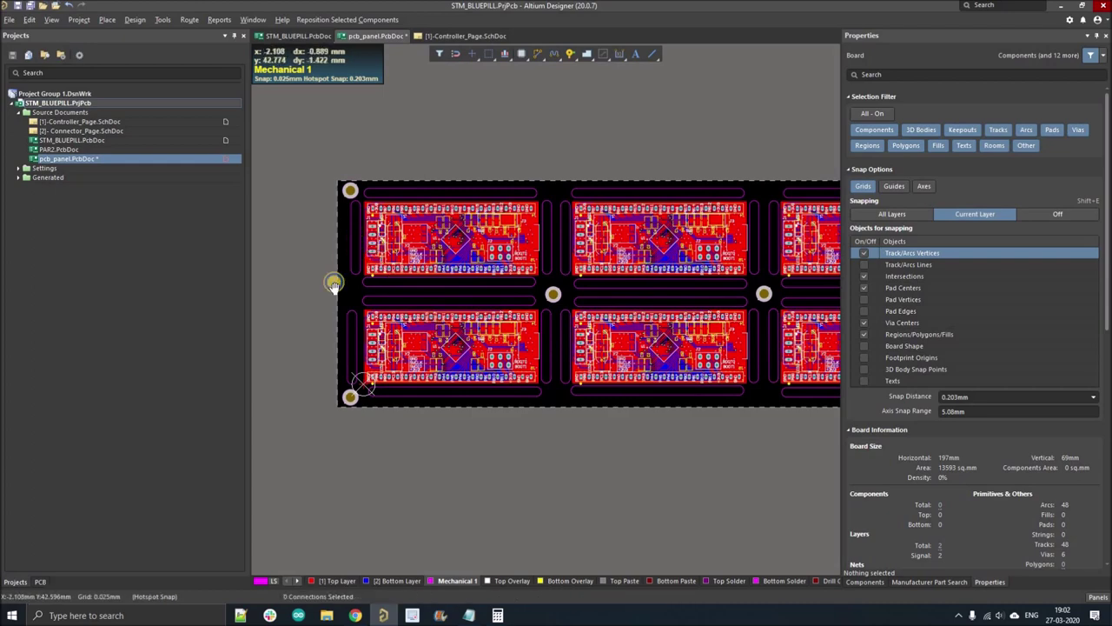
{"action": "key", "text": "ctrl+Page_Down"}
{"action": "key", "text": "3"}
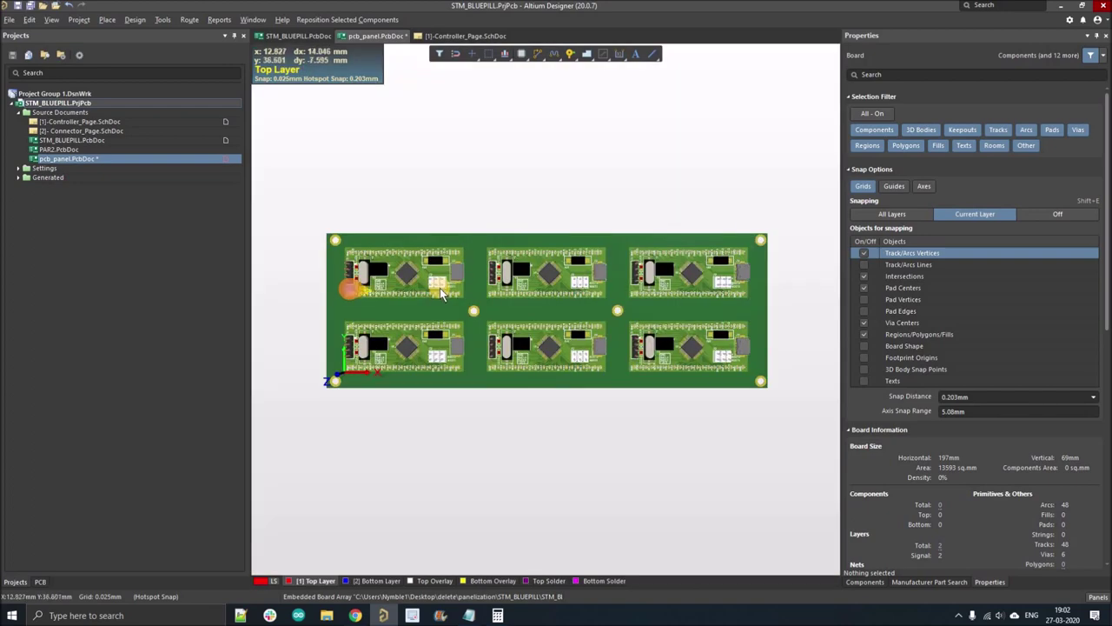
{"action": "scroll", "coordinate": [453, 321], "scroll_direction": "up", "scroll_amount": 3, "text": "ctrl"}
{"action": "scroll", "coordinate": [486, 339], "scroll_direction": "down", "scroll_amount": 3, "text": "ctrl"}
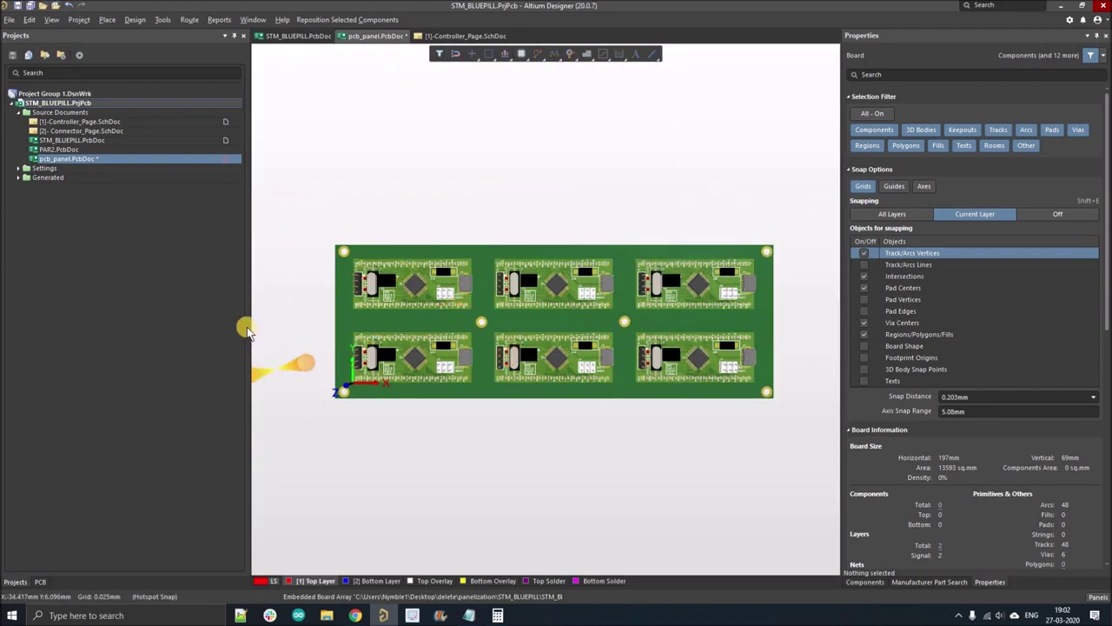
- Turn Show 3D Bodies off in View Configuration's View Options
{"action": "left_click", "coordinate": [259, 582]}
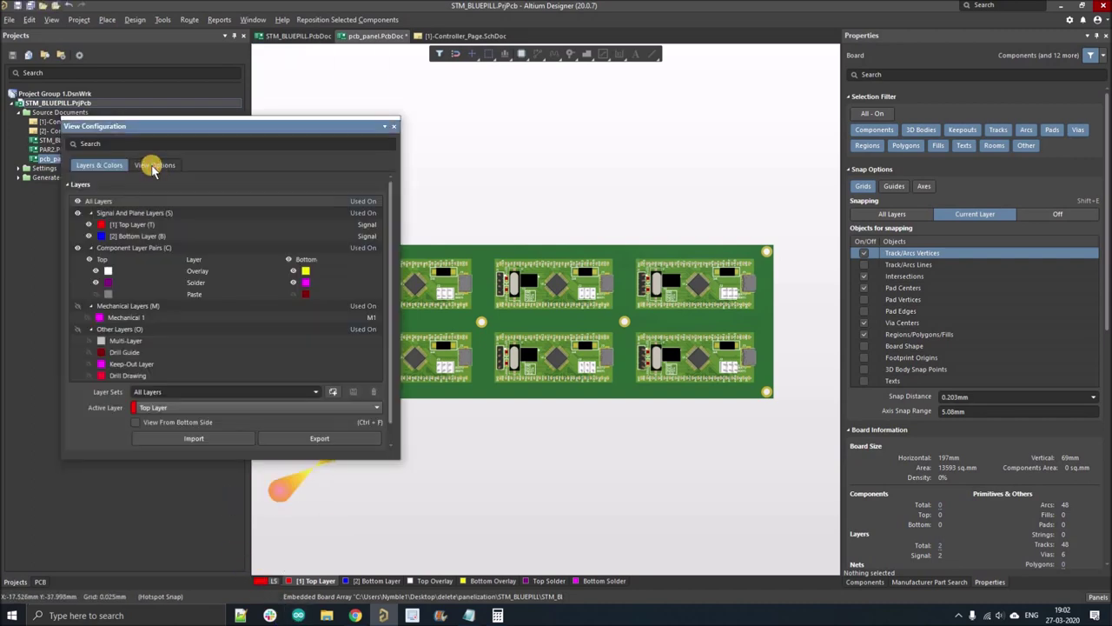
{"action": "left_click", "coordinate": [153, 166]}
{"action": "left_click", "coordinate": [148, 278]}
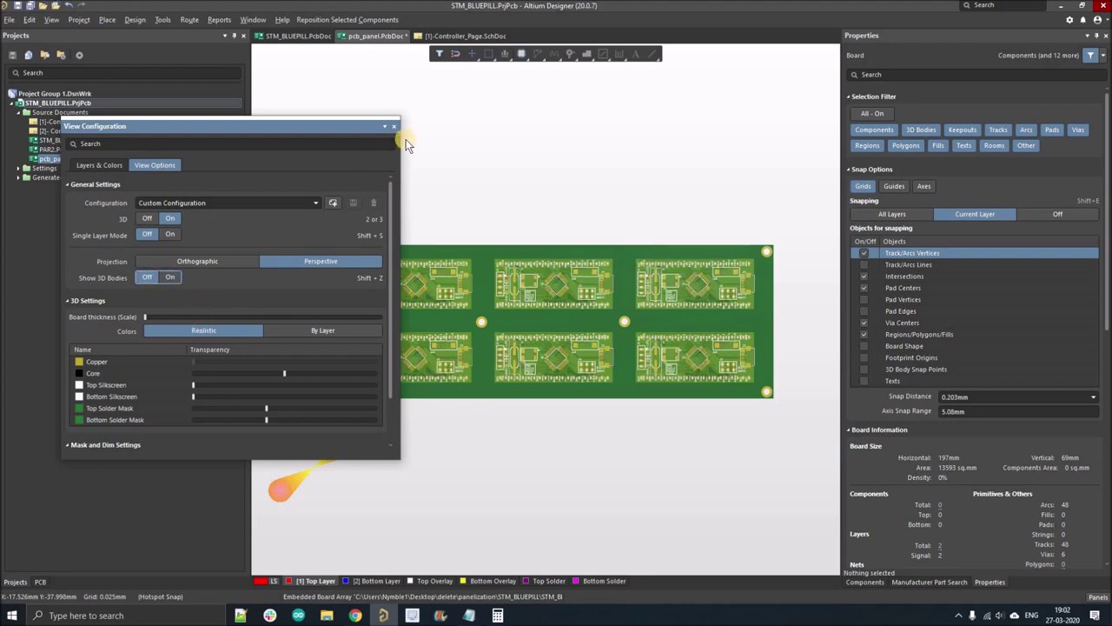
{"action": "scroll", "coordinate": [409, 279], "scroll_direction": "up", "scroll_amount": 2, "text": "ctrl"}
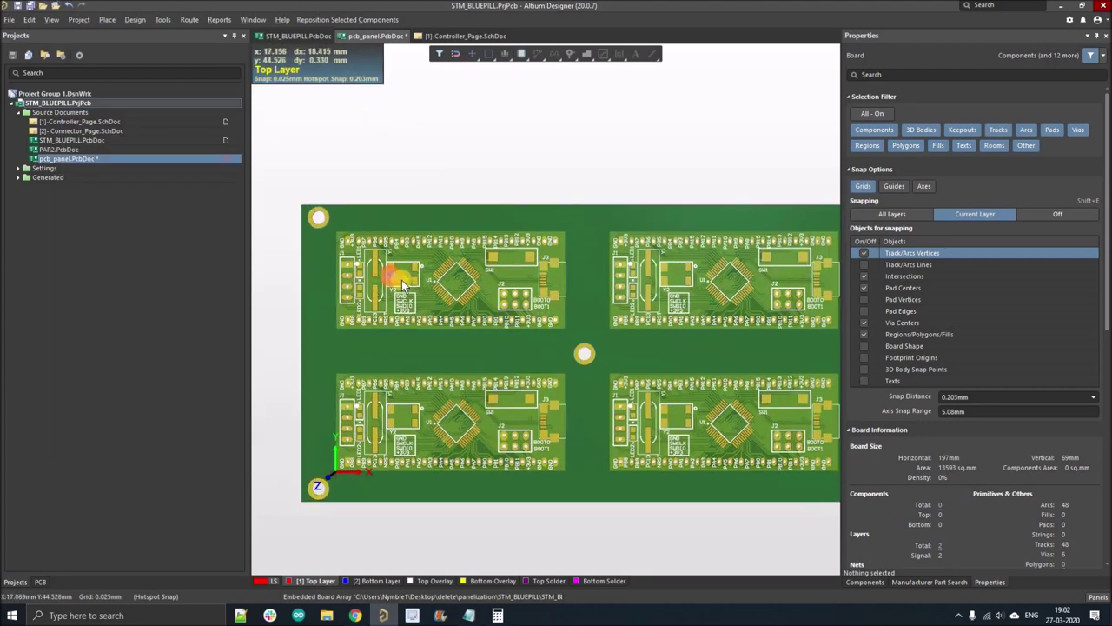
{"action": "scroll", "coordinate": [402, 283], "scroll_direction": "down", "scroll_amount": 2, "text": "ctrl"}
- In 2D, select the left slot's full outline and convert it to a board cutout from outer edges
{"action": "key", "text": "2"}
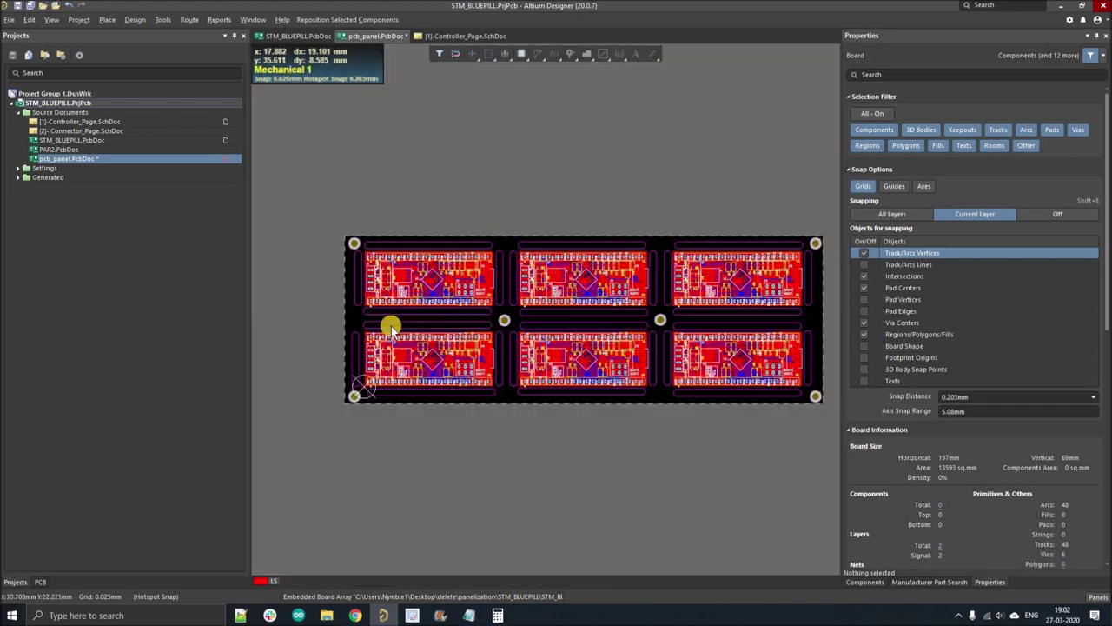
{"action": "scroll", "coordinate": [391, 314], "scroll_direction": "up", "scroll_amount": 3, "text": "ctrl"}
{"action": "scroll", "coordinate": [377, 304], "scroll_direction": "up", "scroll_amount": 3, "text": "ctrl"}
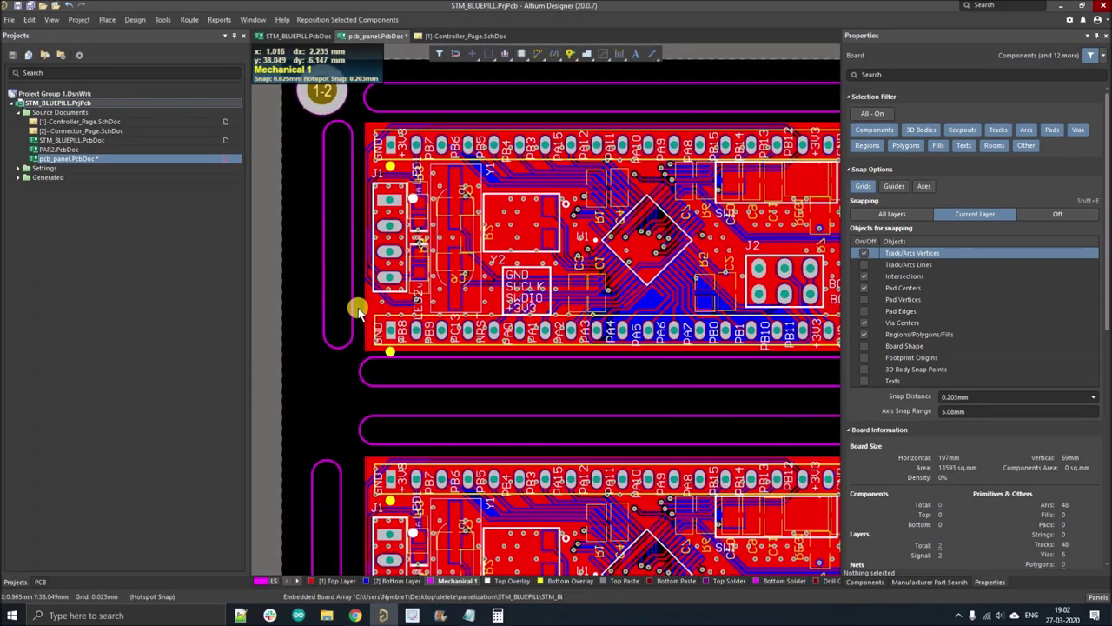
{"action": "left_click", "coordinate": [353, 310]}
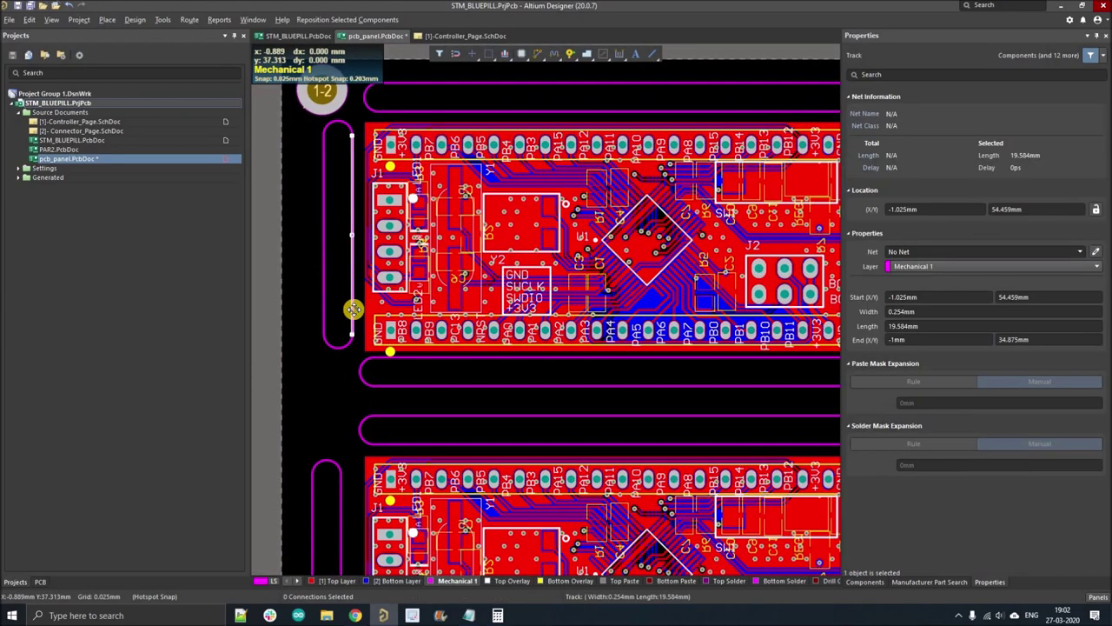
{"action": "key", "text": "ctrl+h"}
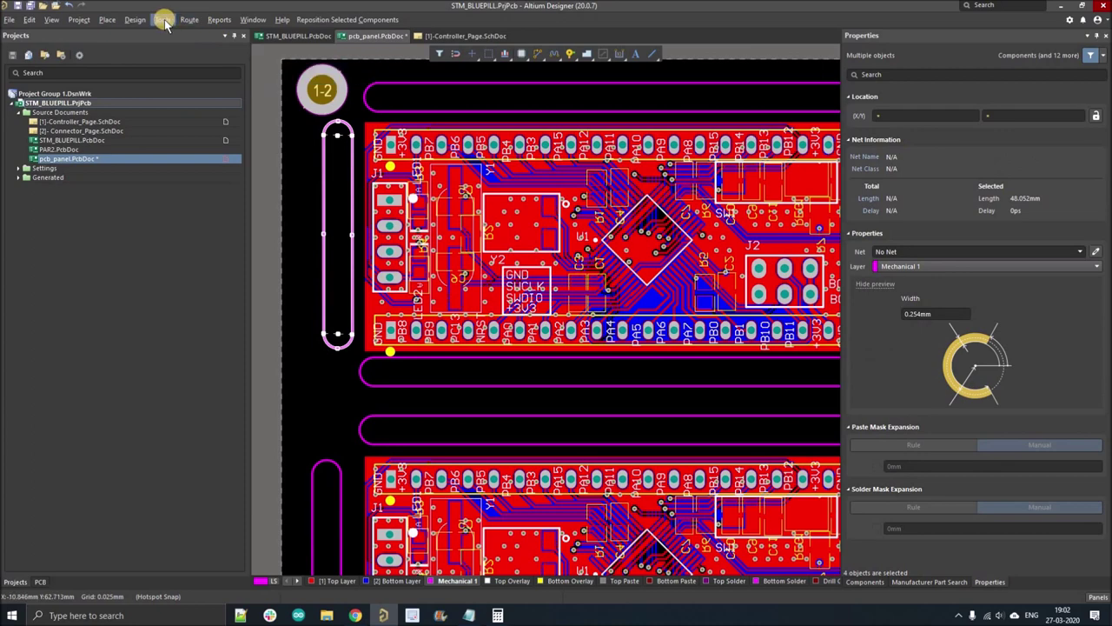
{"action": "left_click", "coordinate": [165, 20]}
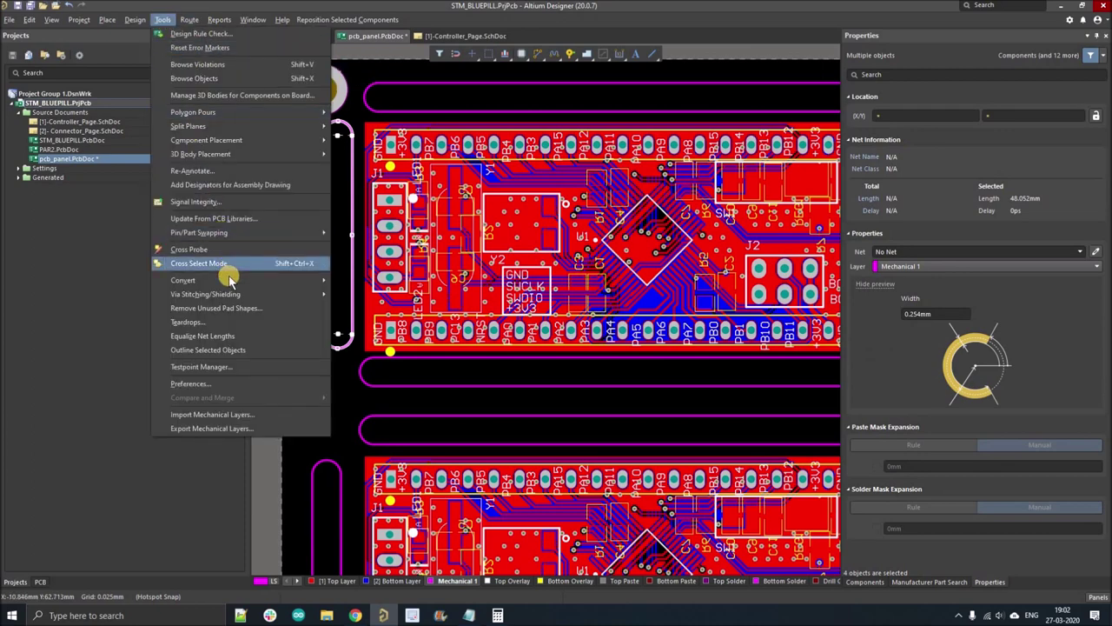
{"action": "mouse_move", "coordinate": [230, 280]}
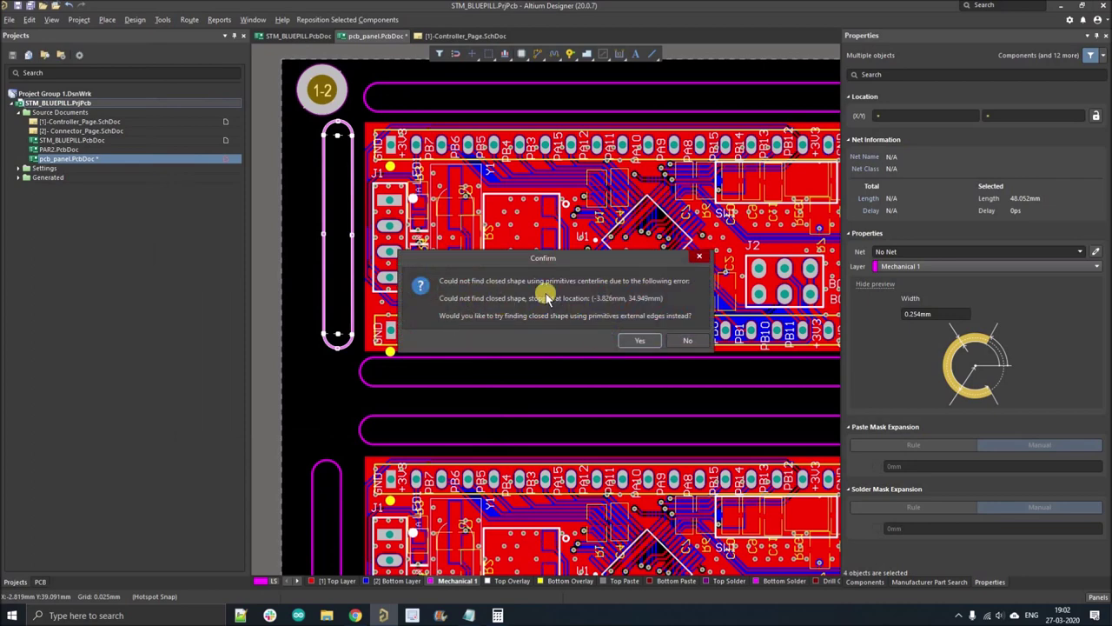
{"action": "left_click", "coordinate": [633, 341]}
{"action": "scroll", "coordinate": [338, 352], "scroll_direction": "down", "scroll_amount": 2, "text": "ctrl"}
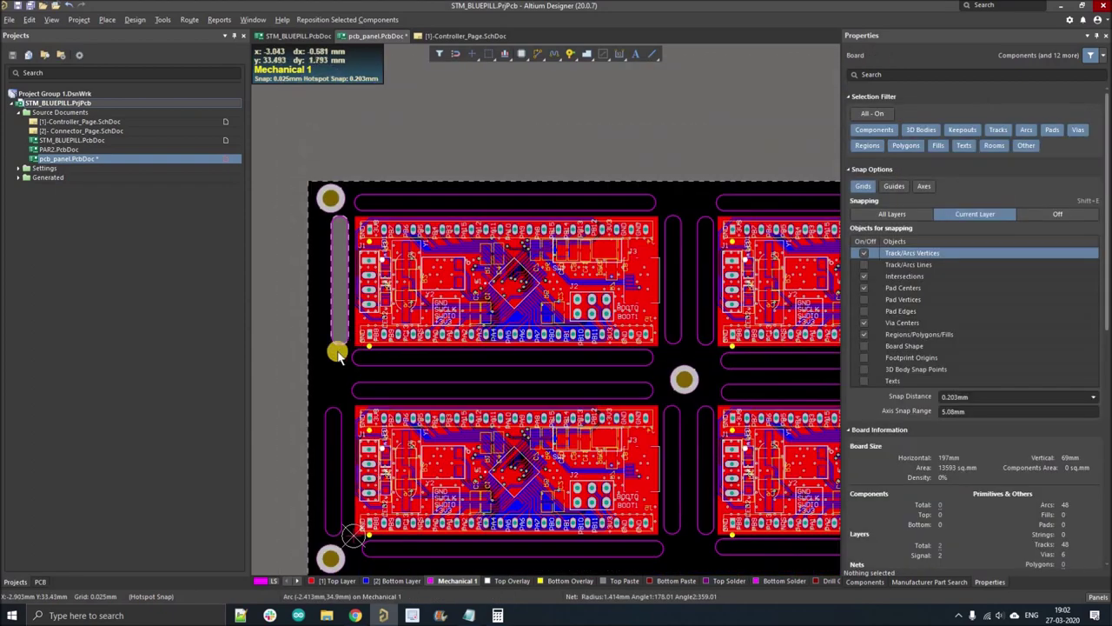
{"action": "scroll", "coordinate": [337, 352], "scroll_direction": "down", "scroll_amount": 2, "text": "ctrl"}
- Tilt the board in 3D to confirm the slot is milled through
{"action": "key", "text": "3"}
{"action": "scroll", "coordinate": [343, 283], "scroll_direction": "up", "scroll_amount": 3, "text": "ctrl"}
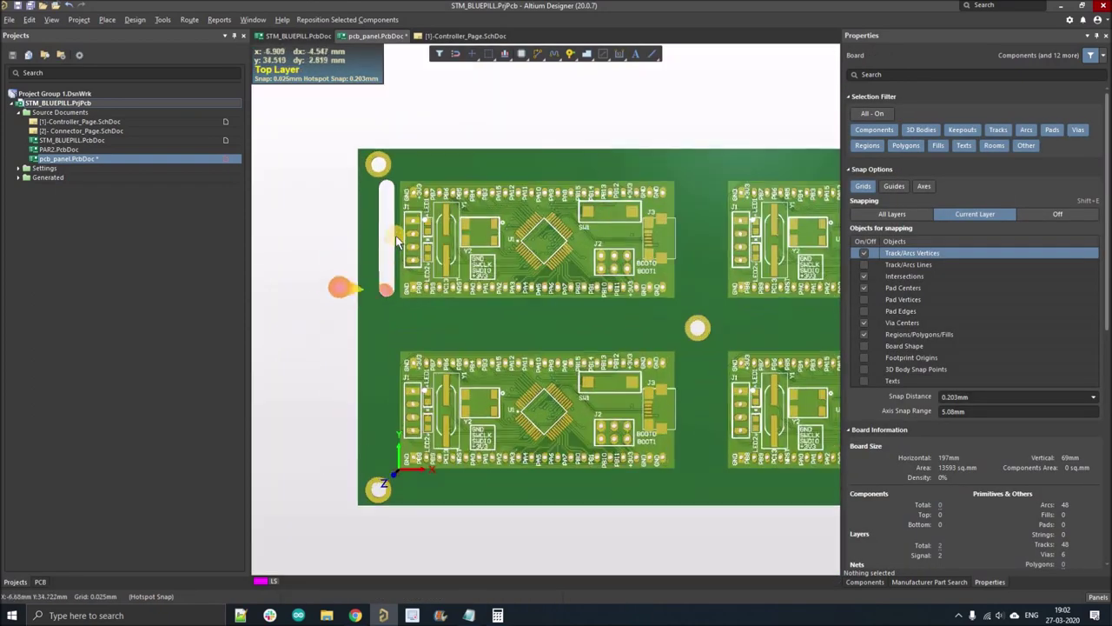
{"action": "right_click_drag", "start_coordinate": [383, 252], "coordinate": [405, 230], "text": "shift"}
- Back in 2D, select the complete rounded slot outline above the first board
{"action": "key", "text": "0"}
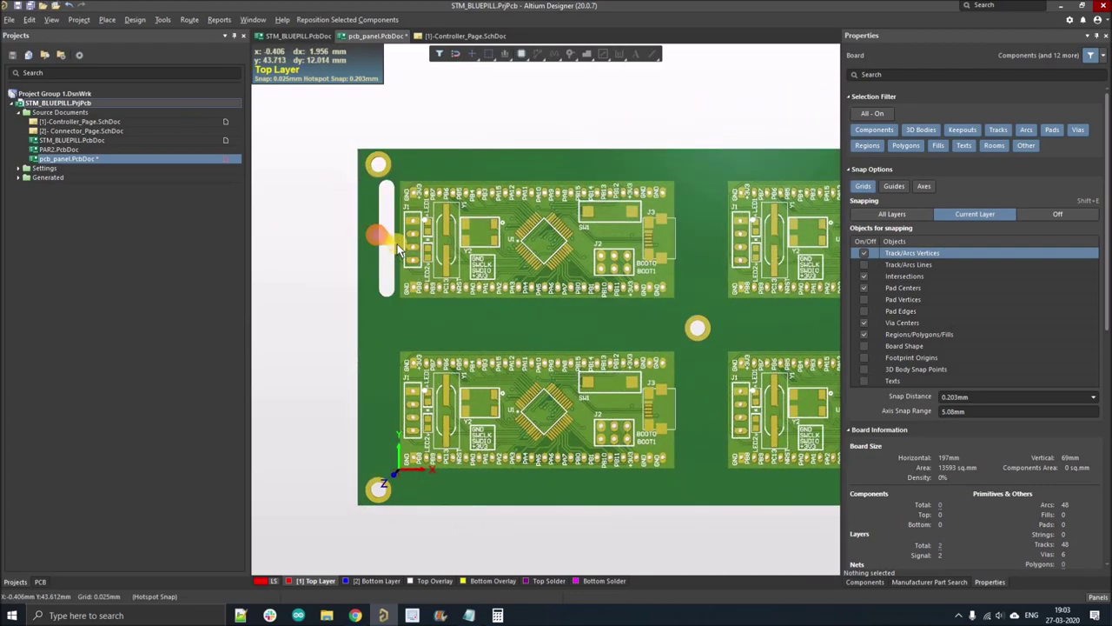
{"action": "key", "text": "2"}
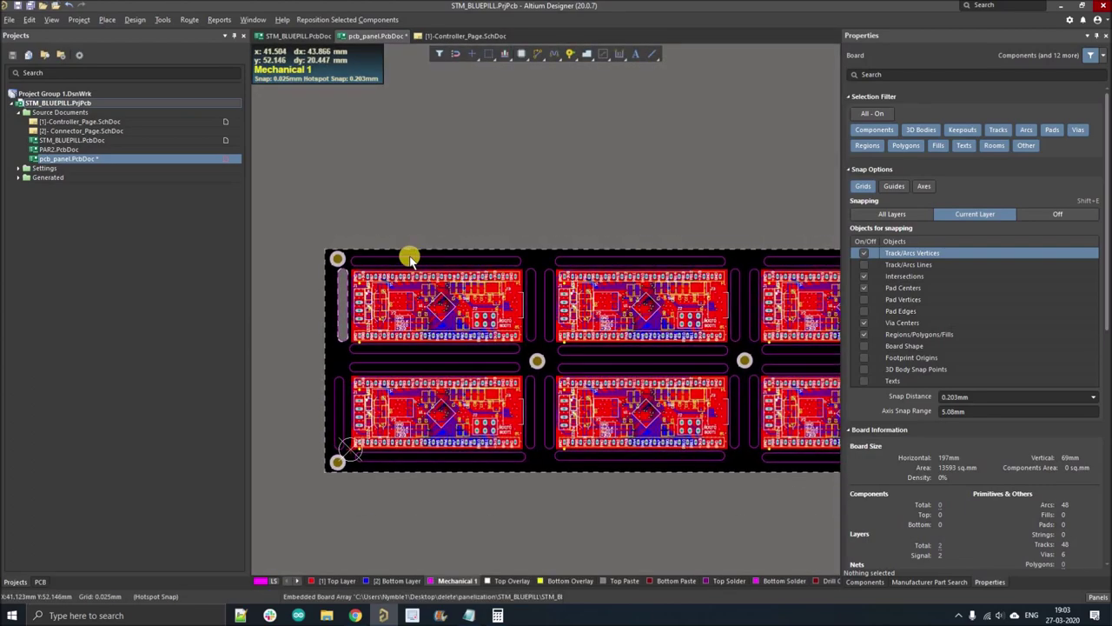
{"action": "left_click", "coordinate": [403, 261]}
{"action": "scroll", "coordinate": [391, 261], "scroll_direction": "up", "scroll_amount": 2, "text": "ctrl"}
{"action": "left_click", "coordinate": [384, 256]}
{"action": "key", "text": "Tab"}
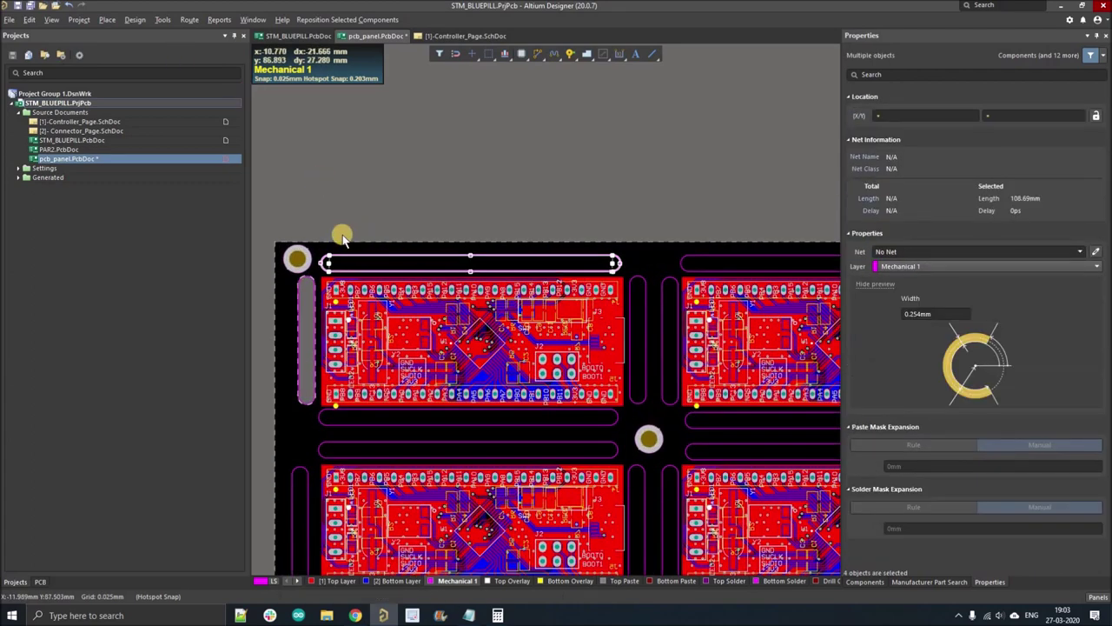
{"action": "scroll", "coordinate": [410, 268], "scroll_direction": "up", "scroll_amount": 2, "text": "ctrl"}
{"action": "scroll", "coordinate": [418, 267], "scroll_direction": "left", "scroll_amount": 1, "text": "shift"}
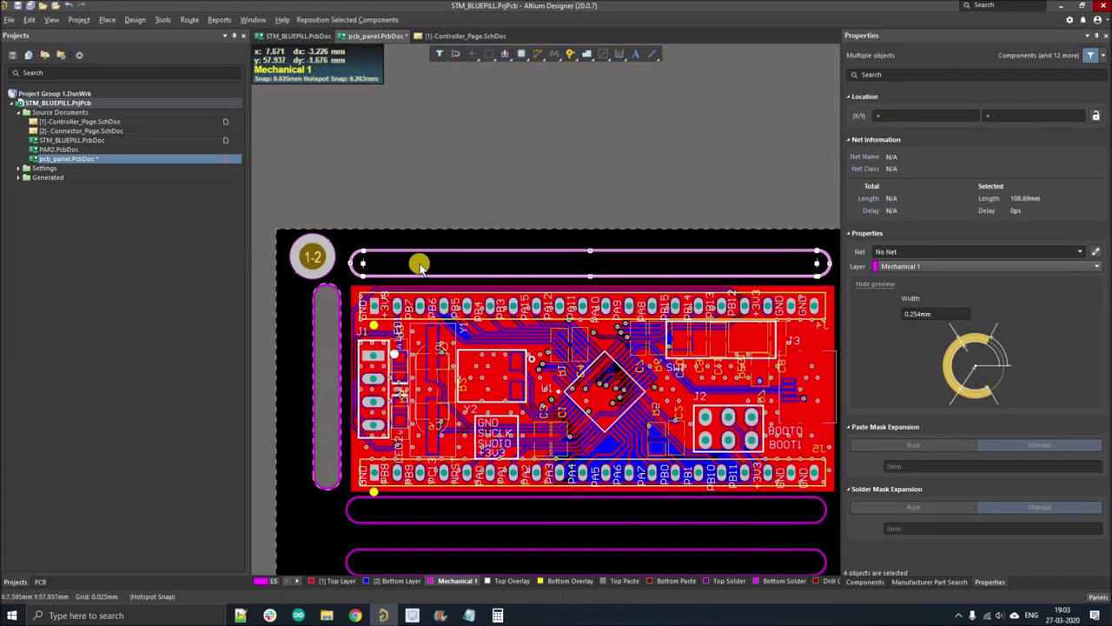
{"action": "left_click", "coordinate": [416, 251]}
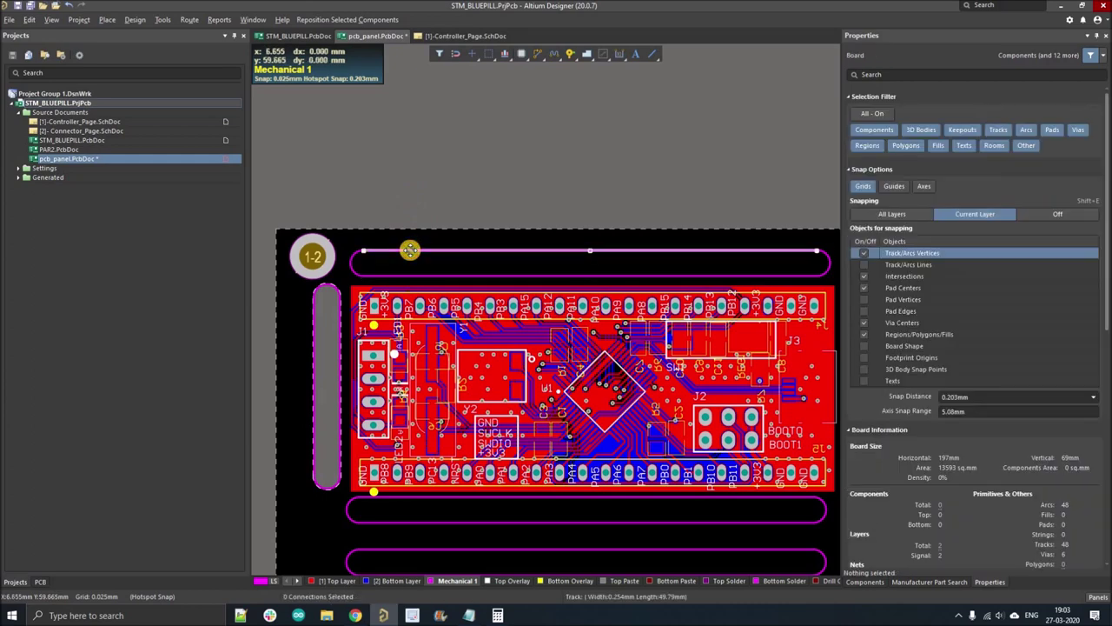
{"action": "left_click", "coordinate": [416, 252]}
{"action": "key", "text": "Tab"}
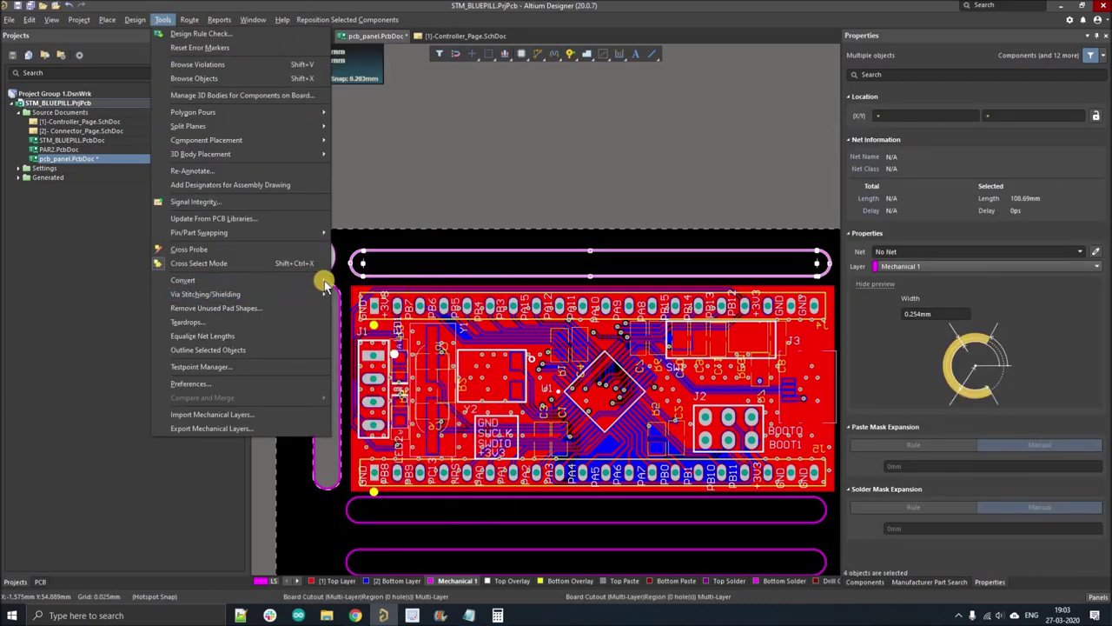
- Convert that outline into a board cutout using its outer edges
{"action": "mouse_move", "coordinate": [182, 280]}
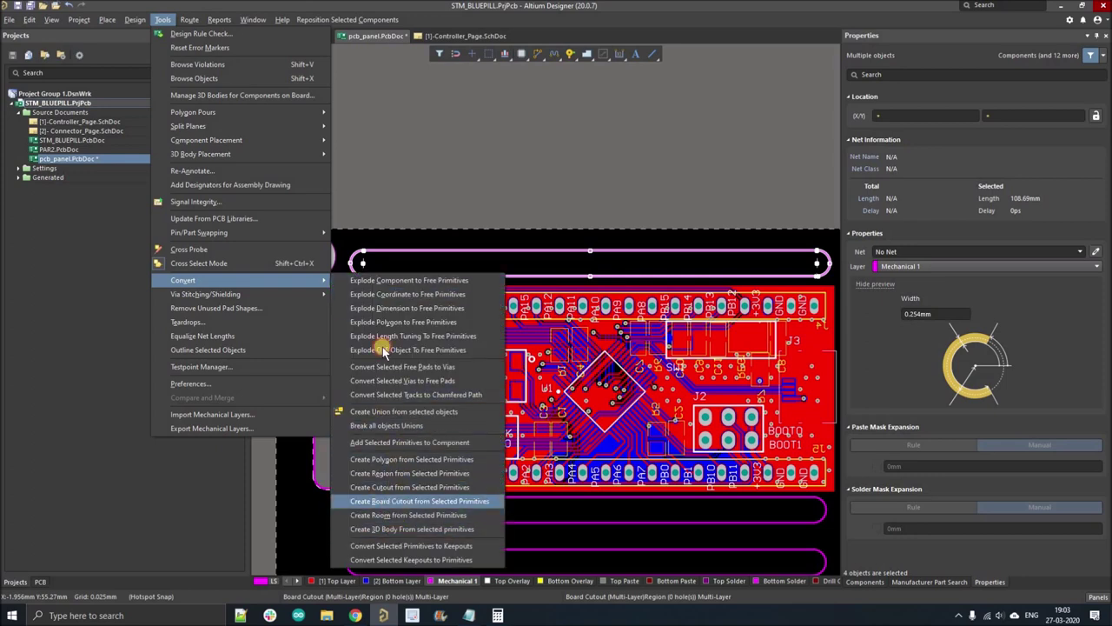
{"action": "left_click", "coordinate": [420, 501]}
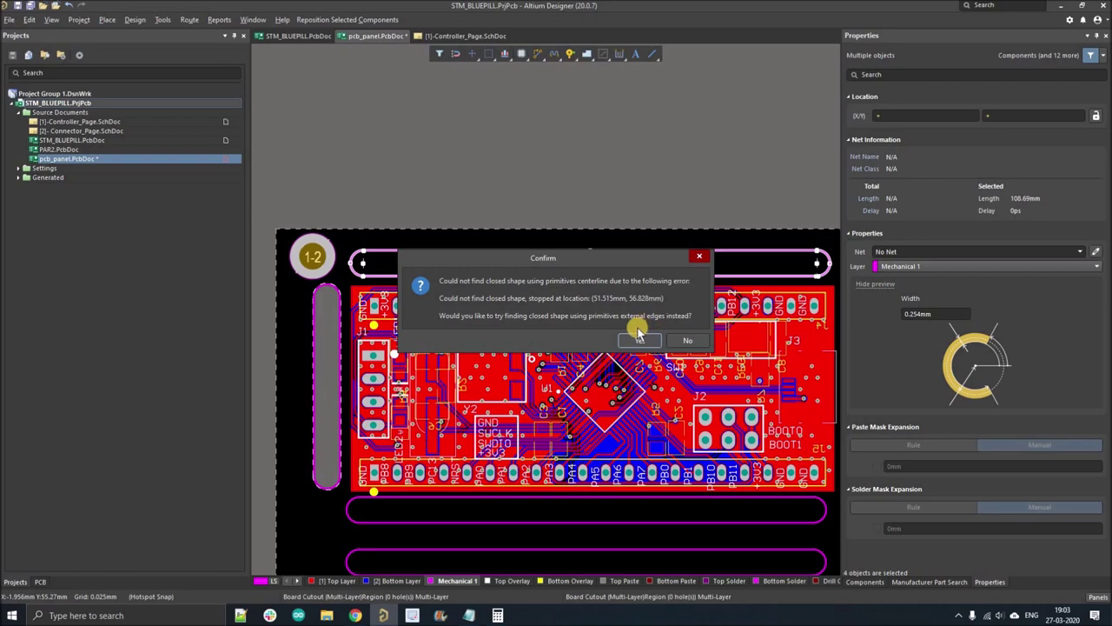
{"action": "left_click", "coordinate": [639, 340]}
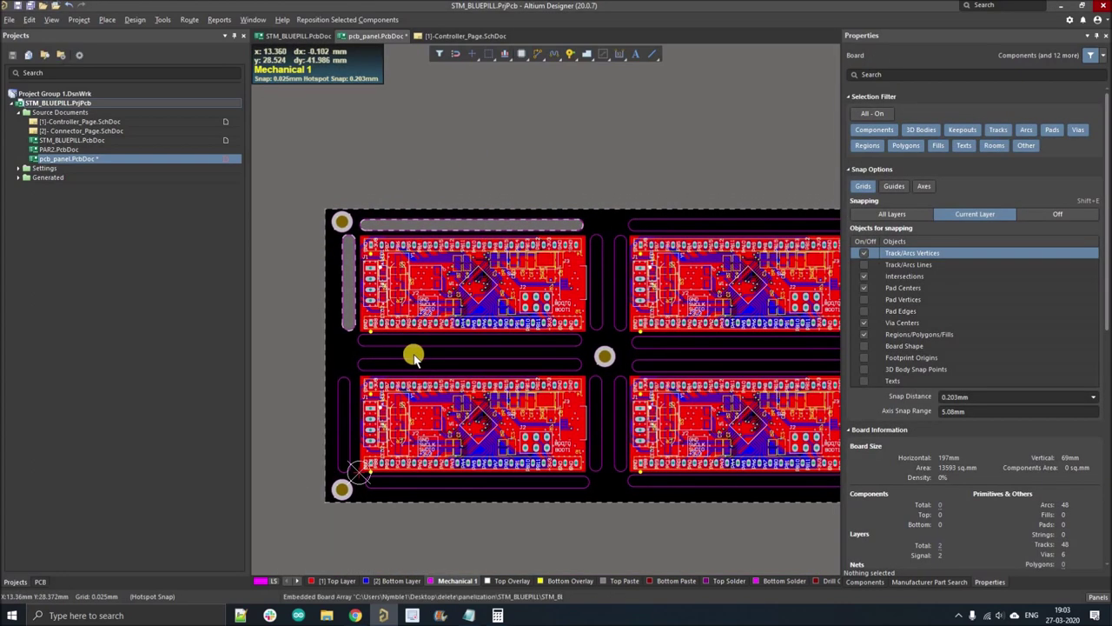
- Select the slot outline between the first top and bottom boards and run Create Board Cutout on it
{"action": "scroll", "coordinate": [484, 337], "scroll_direction": "down", "scroll_amount": 3, "text": "ctrl"}
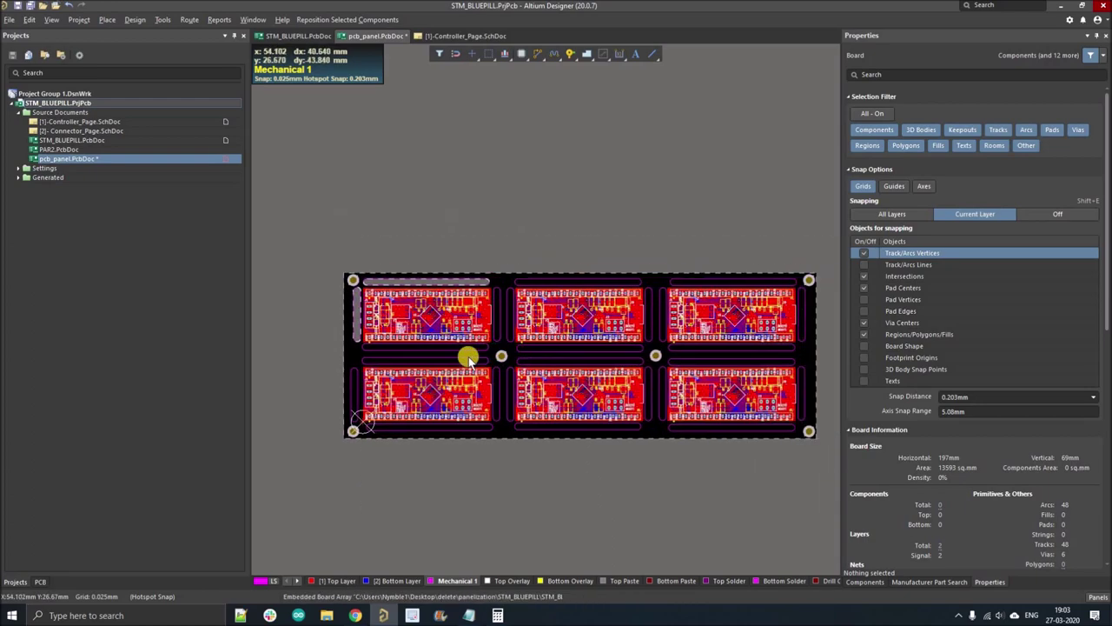
{"action": "scroll", "coordinate": [413, 346], "scroll_direction": "up", "scroll_amount": 2, "text": "ctrl"}
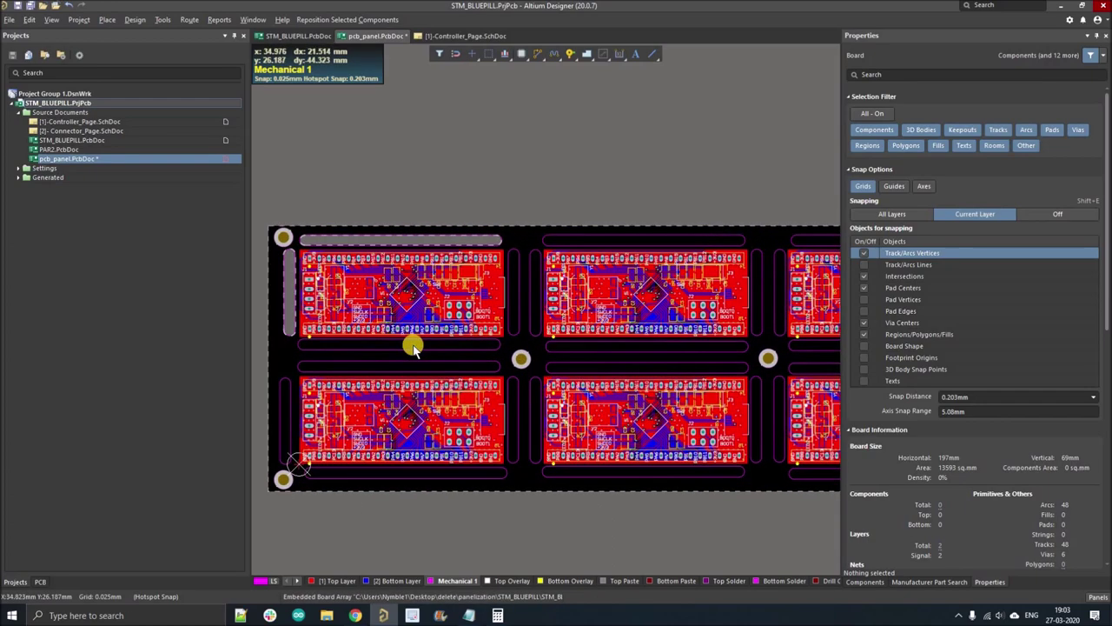
{"action": "left_click", "coordinate": [402, 349]}
{"action": "left_click", "coordinate": [308, 354]}
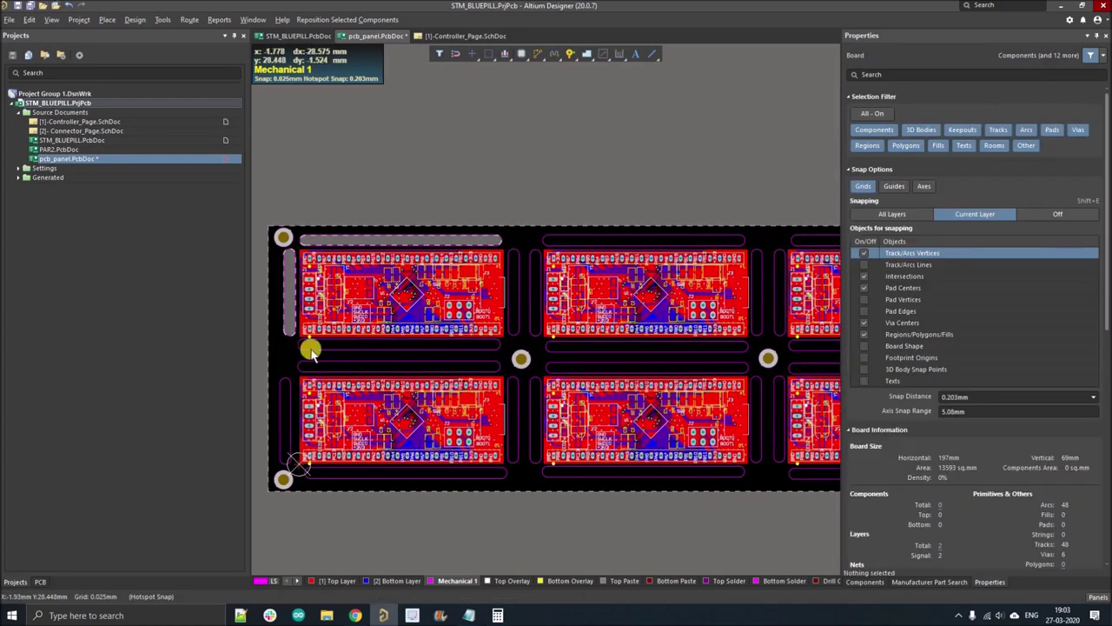
{"action": "scroll", "coordinate": [310, 348], "scroll_direction": "up", "scroll_amount": 2, "text": "ctrl"}
{"action": "left_click", "coordinate": [310, 346]}
{"action": "left_click", "coordinate": [162, 19]}
{"action": "left_click", "coordinate": [217, 251]}
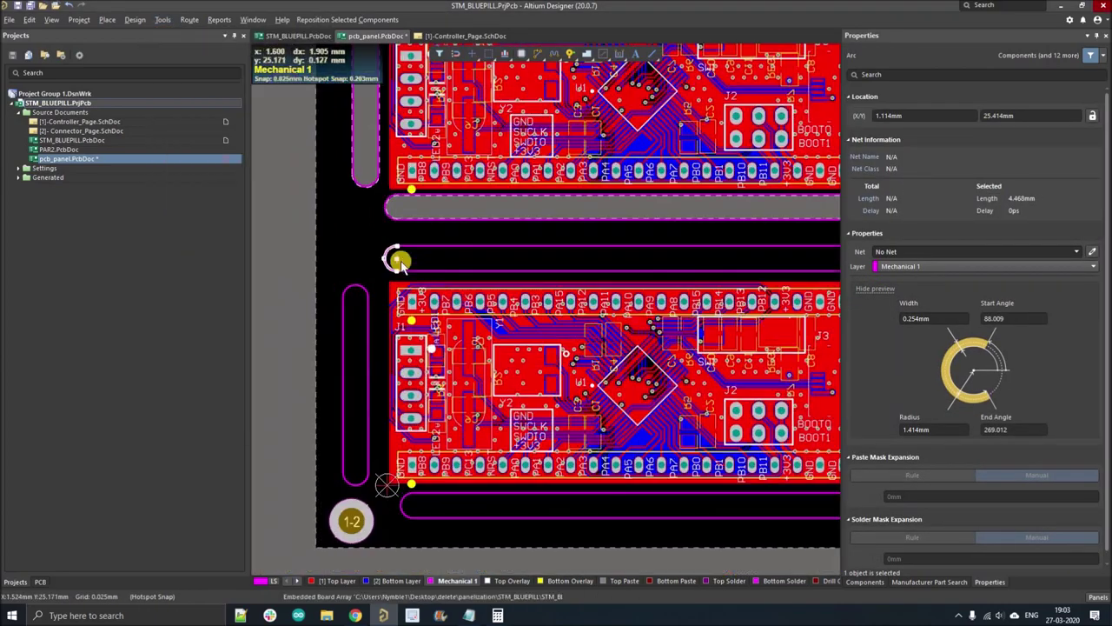
{"action": "left_click", "coordinate": [163, 19]}
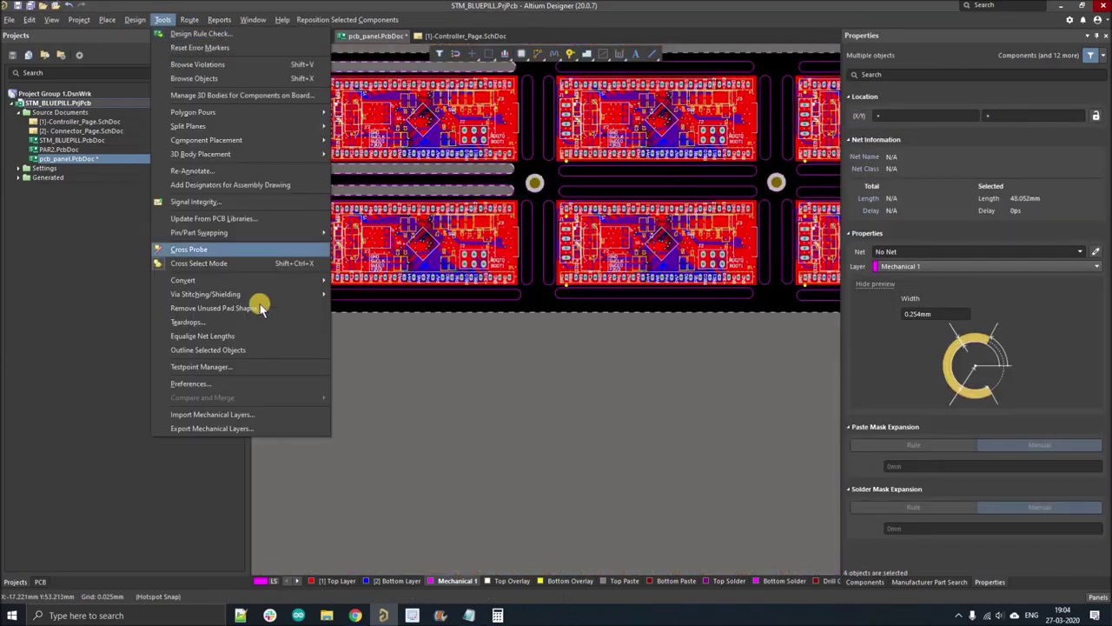
{"action": "mouse_move", "coordinate": [183, 280]}
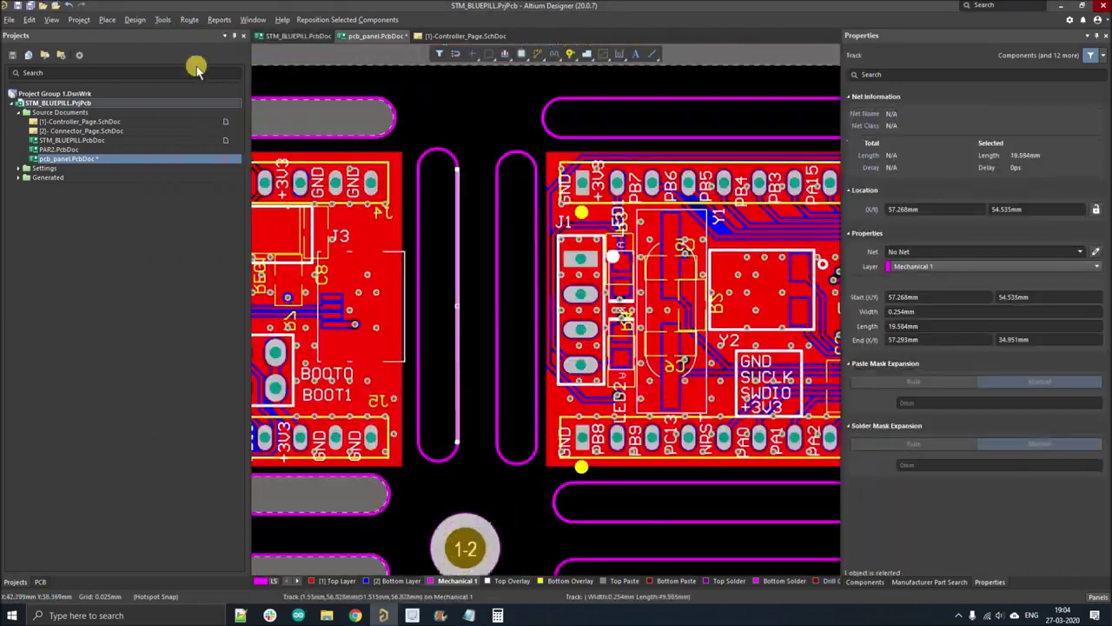
- Convert the next selected slot outlines, including a vertical slot, into board cutouts
{"action": "left_click", "coordinate": [162, 19]}
{"action": "mouse_move", "coordinate": [182, 280]}
{"action": "left_click", "coordinate": [419, 500]}
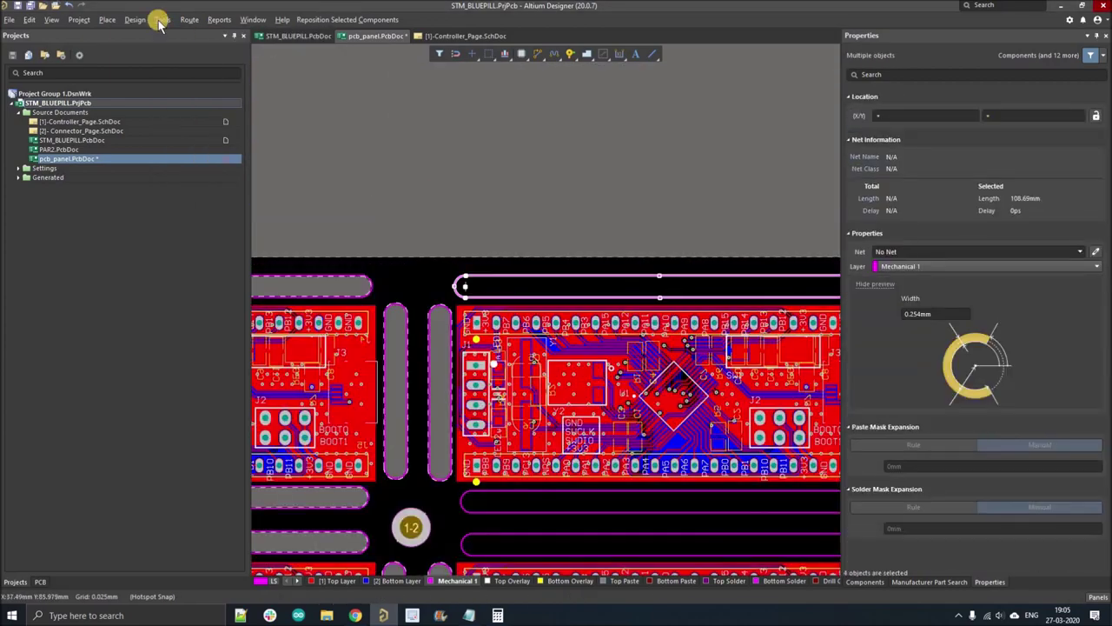
{"action": "left_click", "coordinate": [163, 19]}
{"action": "mouse_move", "coordinate": [183, 280]}
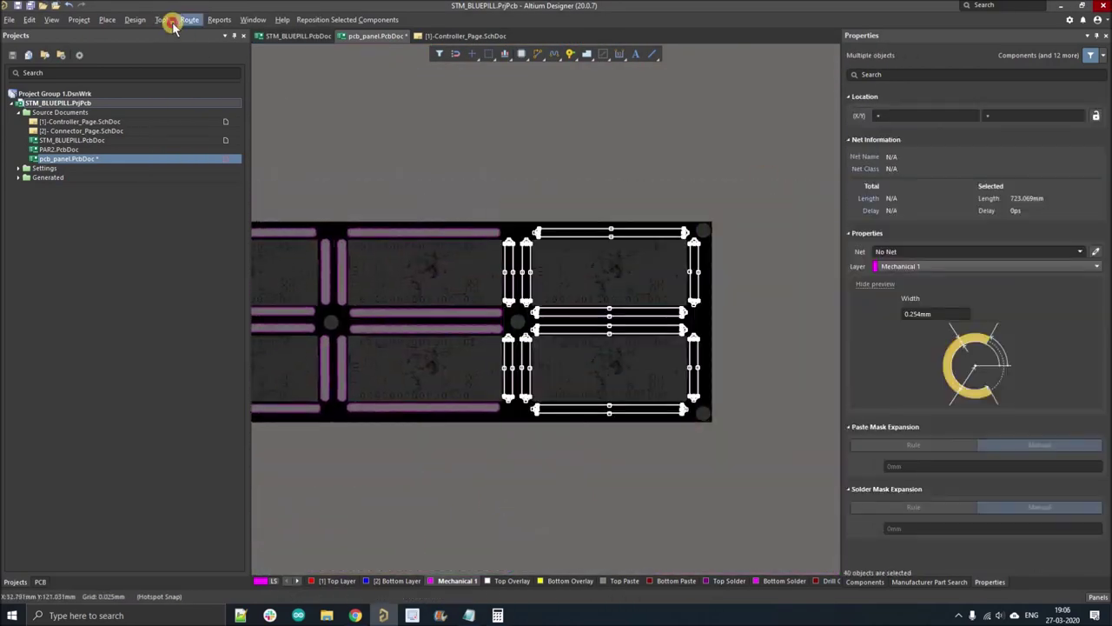
{"action": "left_click", "coordinate": [173, 20]}
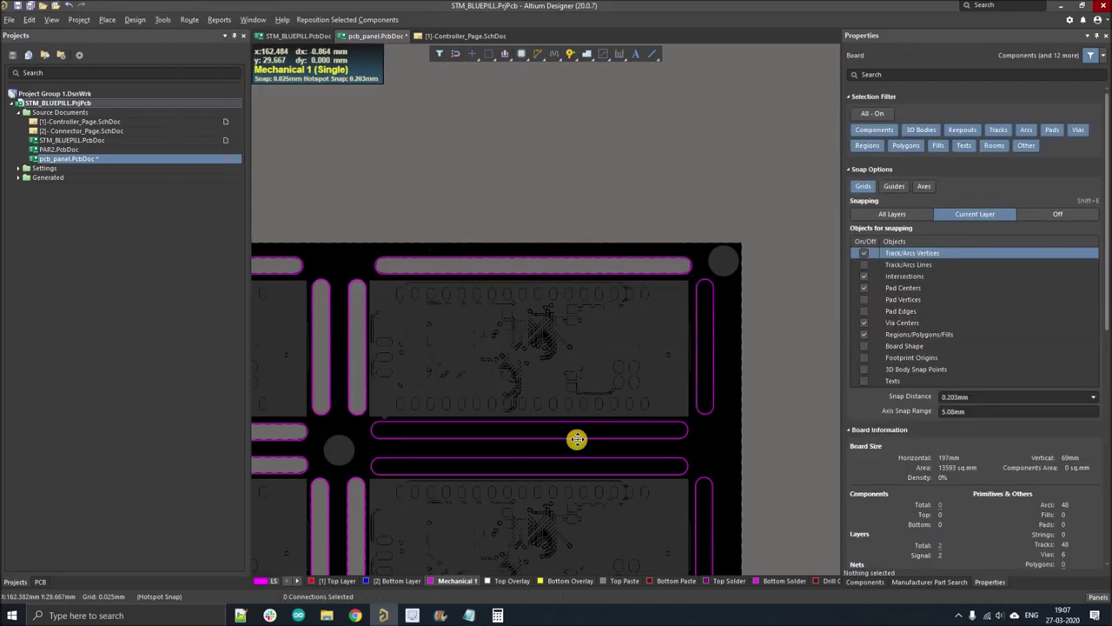
- Clear the selection and show all layers instead of only Mechanical 1
{"action": "left_click", "coordinate": [577, 432]}
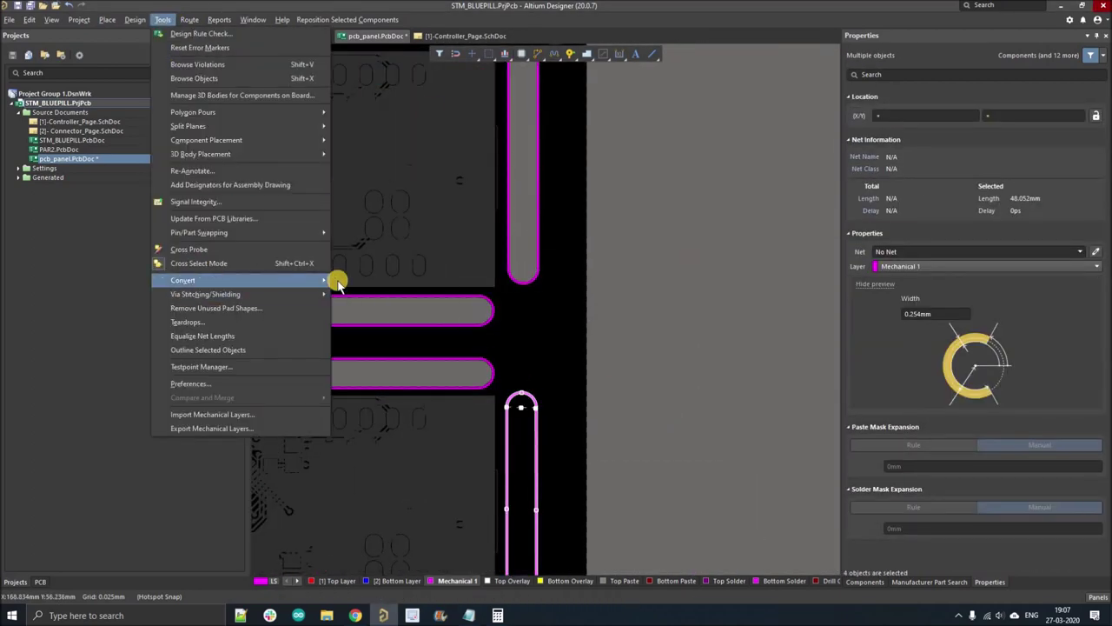
{"action": "left_click", "coordinate": [676, 408]}
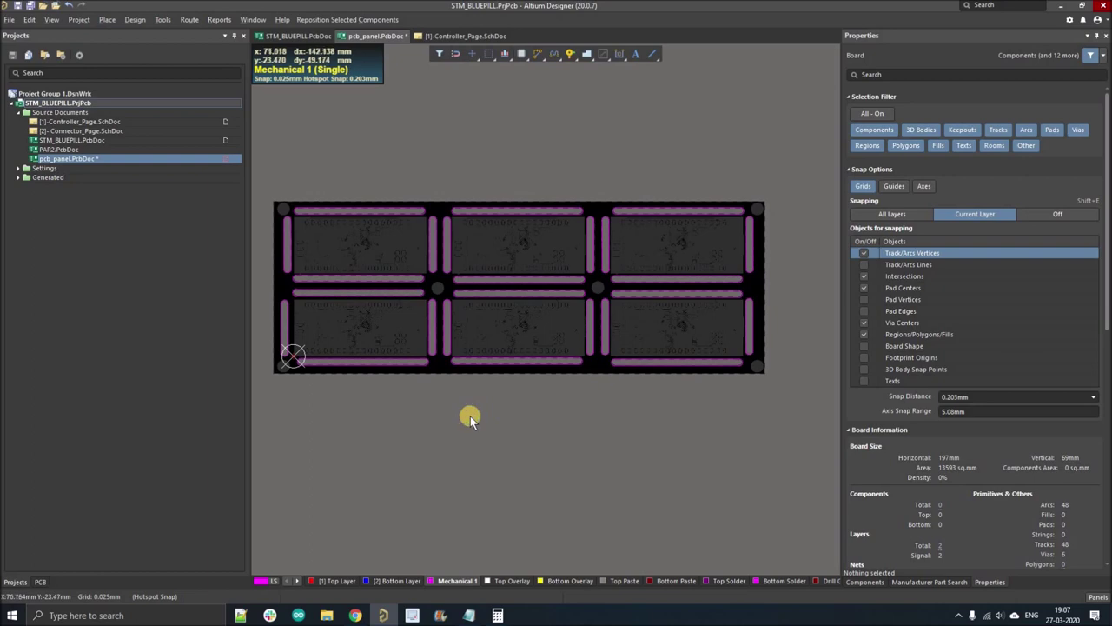
{"action": "key", "text": "shift+s"}
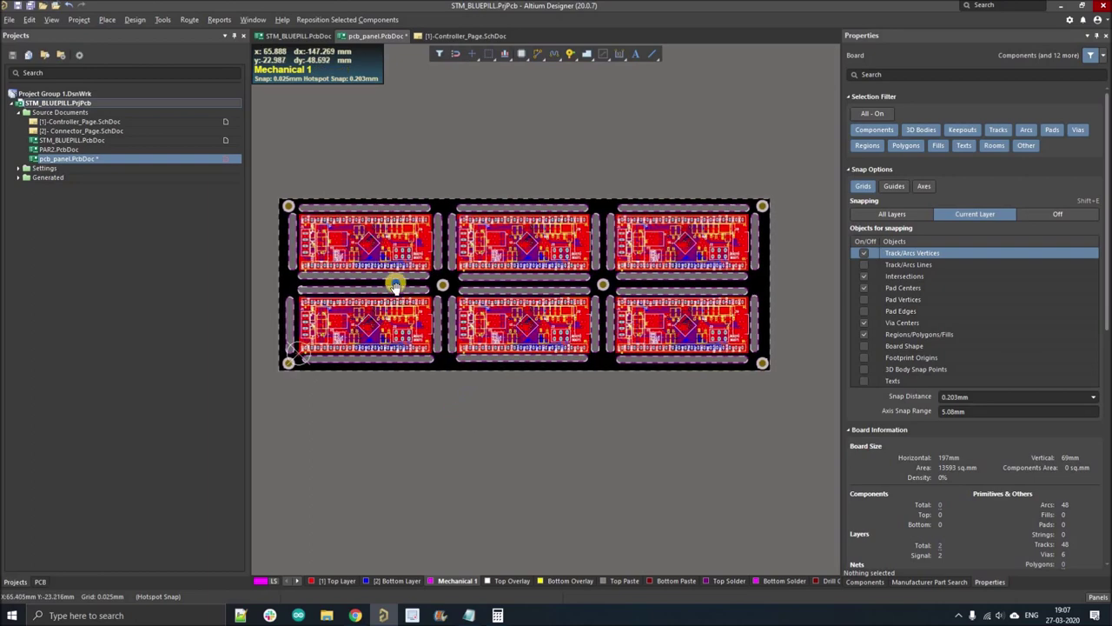
{"action": "left_click", "coordinate": [421, 412]}
{"action": "scroll", "coordinate": [408, 333], "scroll_direction": "up", "scroll_amount": 1, "text": "ctrl"}
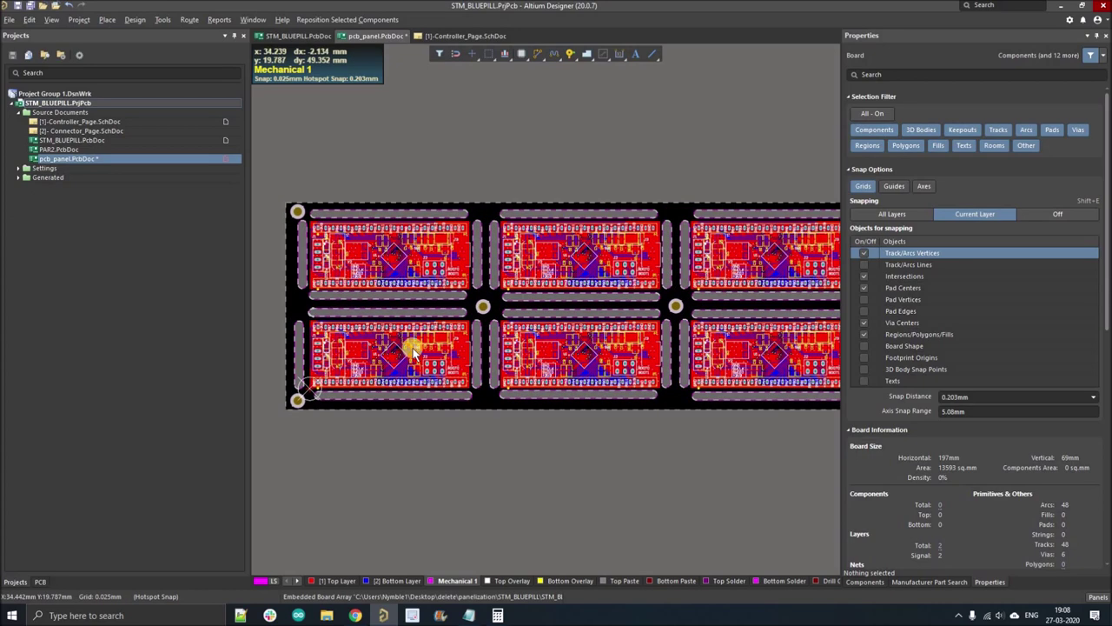
{"action": "scroll", "coordinate": [414, 352], "scroll_direction": "down", "scroll_amount": 2, "text": "ctrl"}
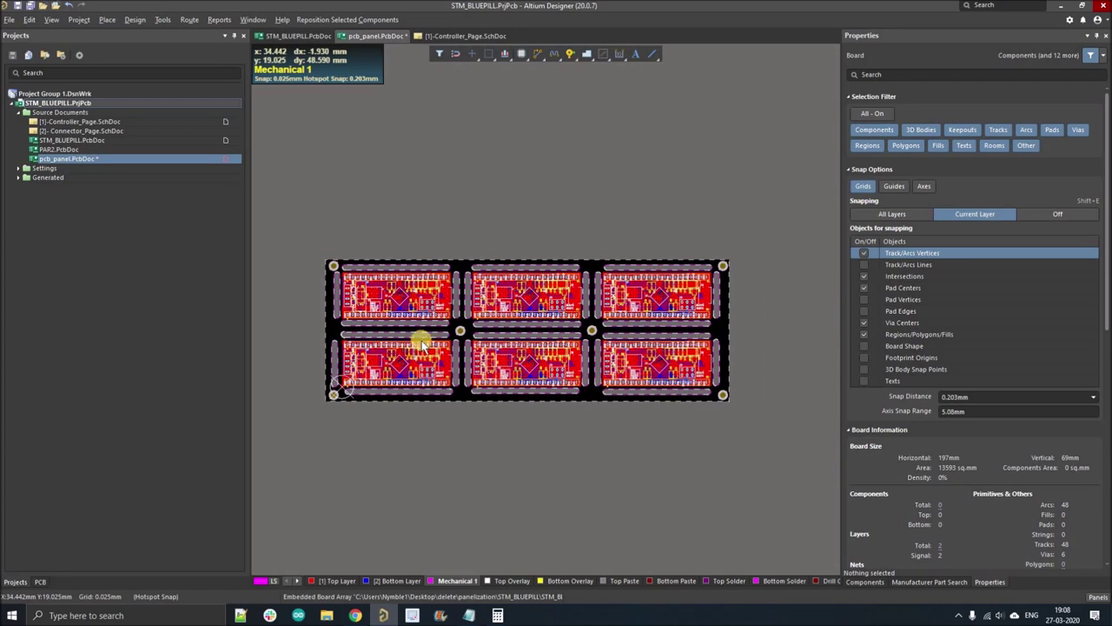
{"action": "key", "text": "3"}
{"action": "scroll", "coordinate": [363, 357], "scroll_direction": "up", "scroll_amount": 2, "text": "ctrl"}
{"action": "scroll", "coordinate": [392, 356], "scroll_direction": "down", "scroll_amount": 2, "text": "ctrl"}
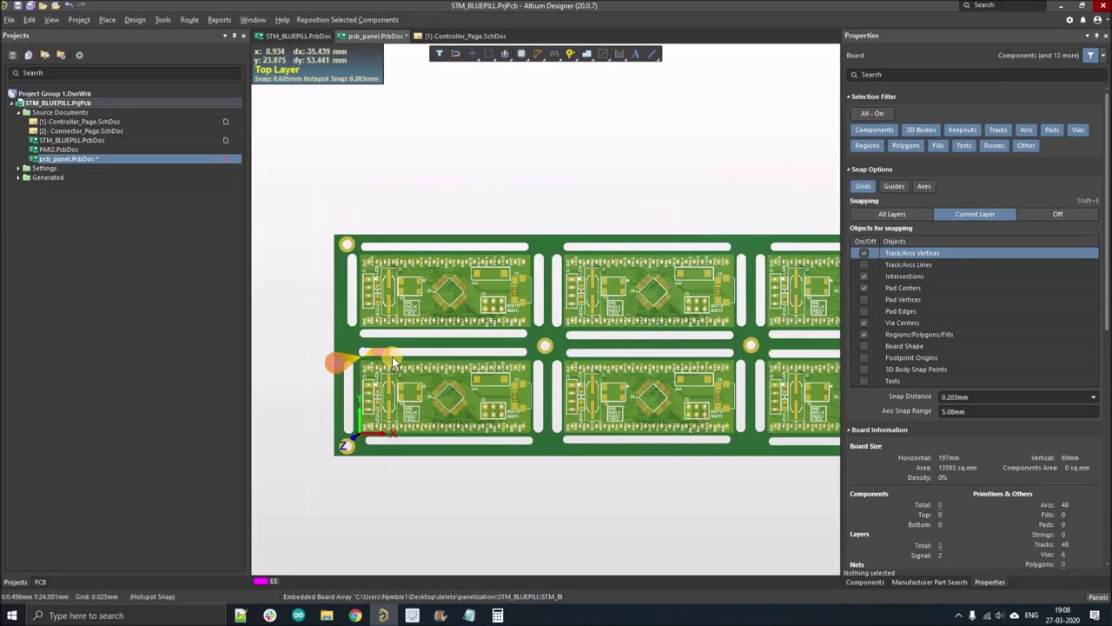
{"action": "right_click_drag", "start_coordinate": [640, 228], "coordinate": [439, 252], "text": "shift"}
{"action": "scroll", "coordinate": [439, 252], "scroll_direction": "up", "scroll_amount": 3, "text": "ctrl"}
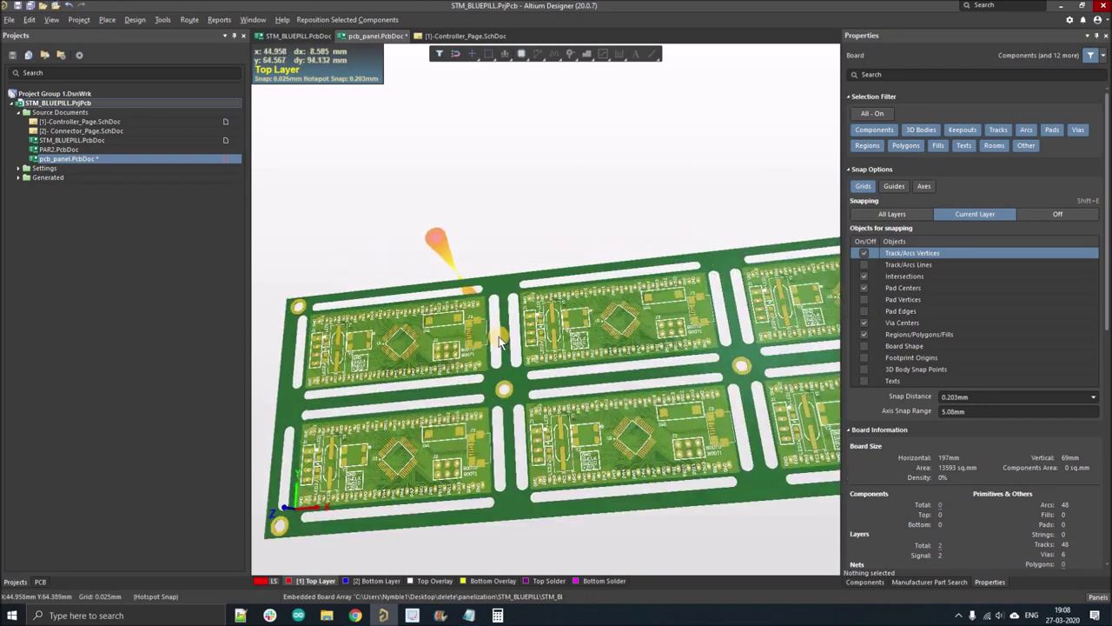
{"action": "scroll", "coordinate": [501, 346], "scroll_direction": "up", "scroll_amount": 2, "text": "ctrl"}
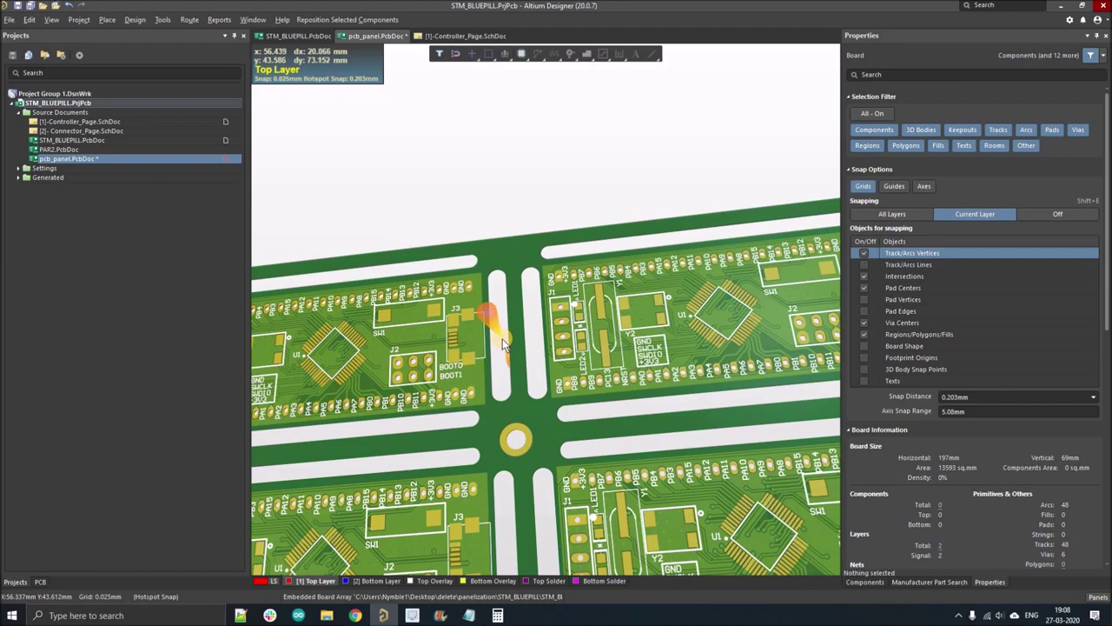
{"action": "key", "text": "2"}
{"action": "scroll", "coordinate": [472, 287], "scroll_direction": "up", "scroll_amount": 5, "text": "ctrl"}
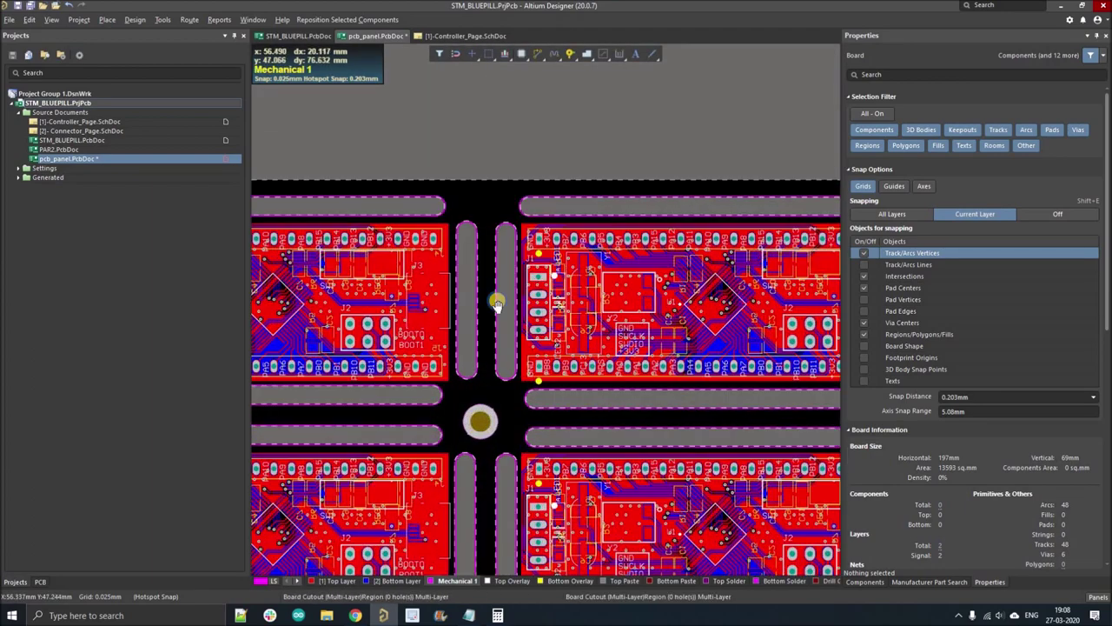
{"action": "left_click", "coordinate": [496, 300]}
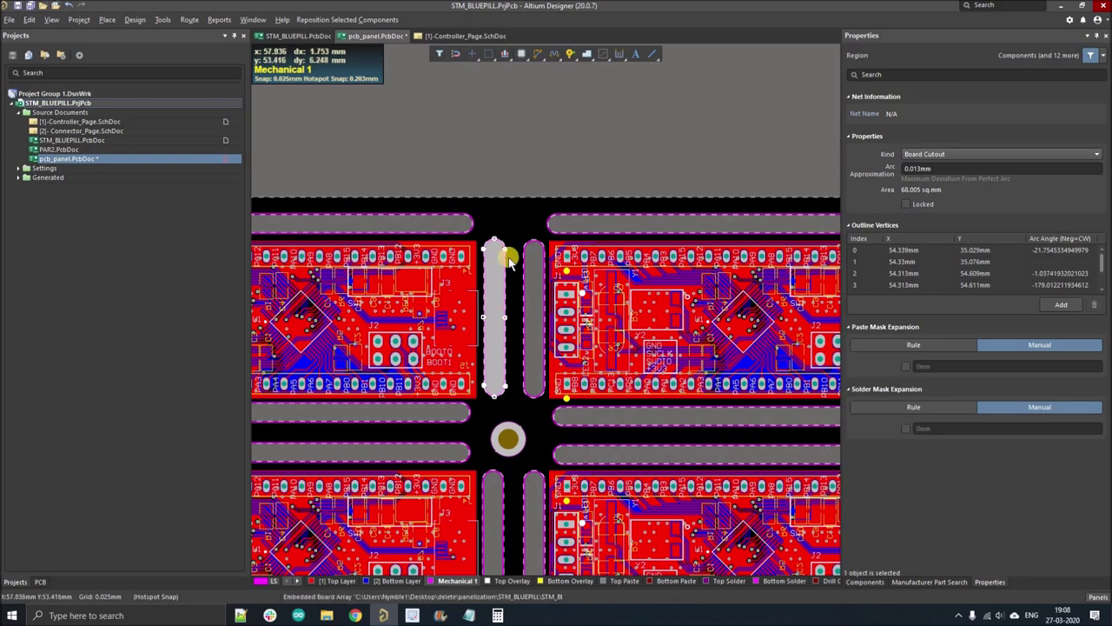
{"action": "scroll", "coordinate": [510, 285], "scroll_direction": "down", "scroll_amount": 3, "text": "ctrl"}
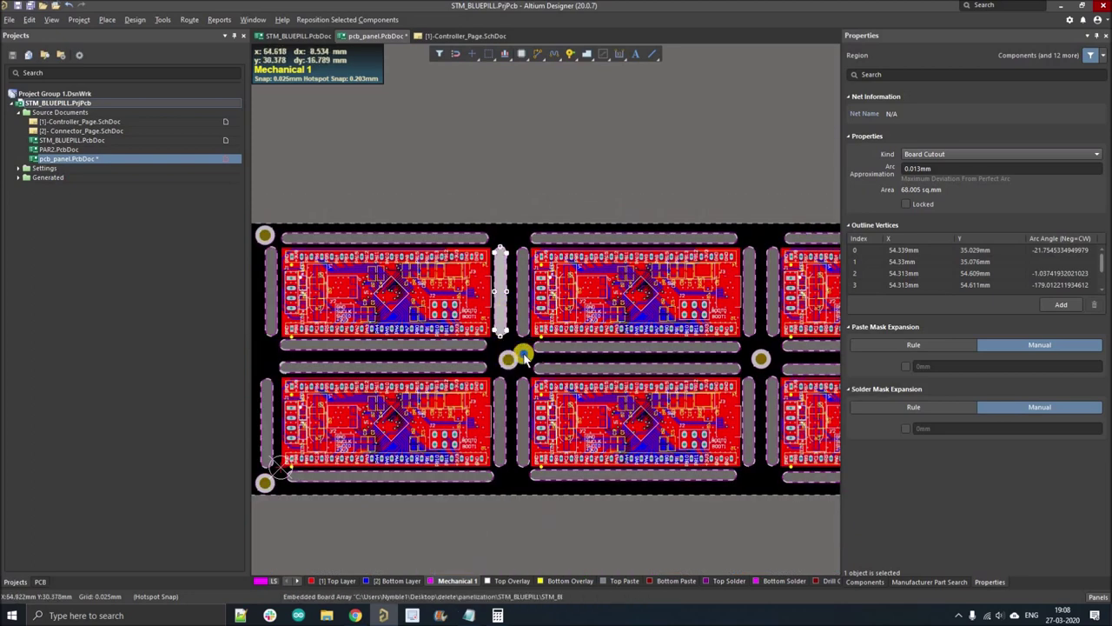
{"action": "scroll", "coordinate": [539, 348], "scroll_direction": "down", "scroll_amount": 1, "text": "ctrl"}
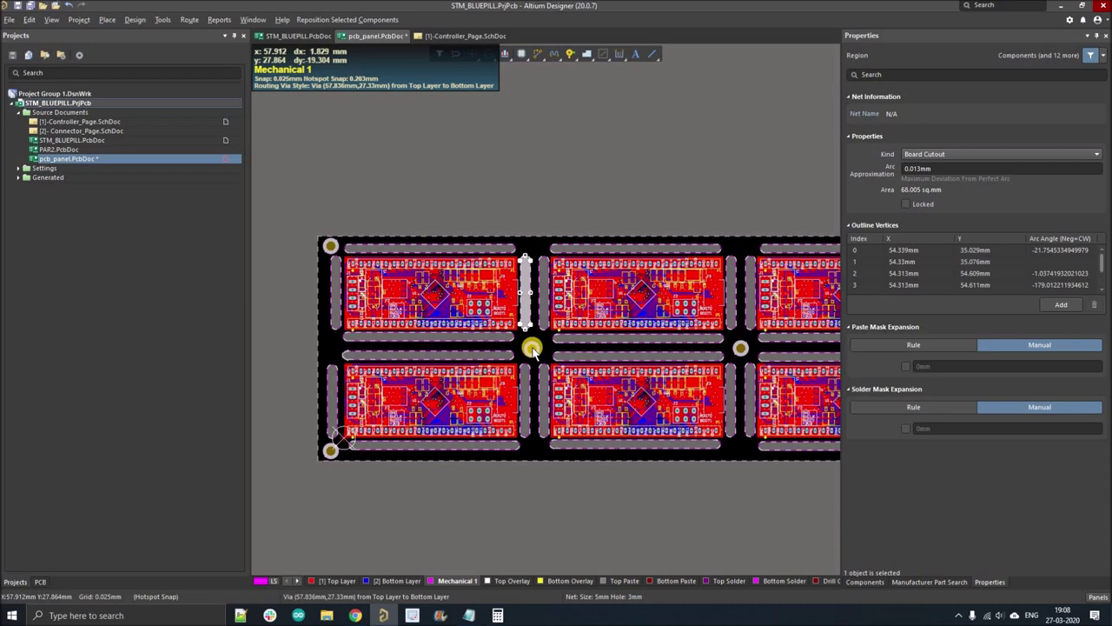
{"action": "scroll", "coordinate": [532, 347], "scroll_direction": "down", "scroll_amount": 2, "text": "ctrl"}
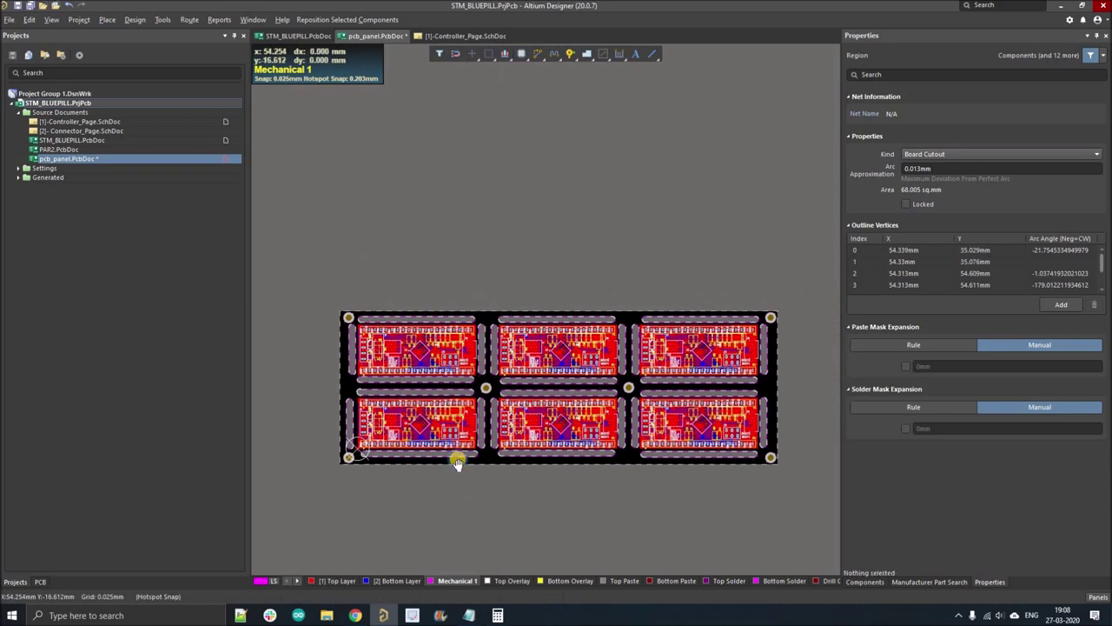
{"action": "left_click", "coordinate": [458, 460]}
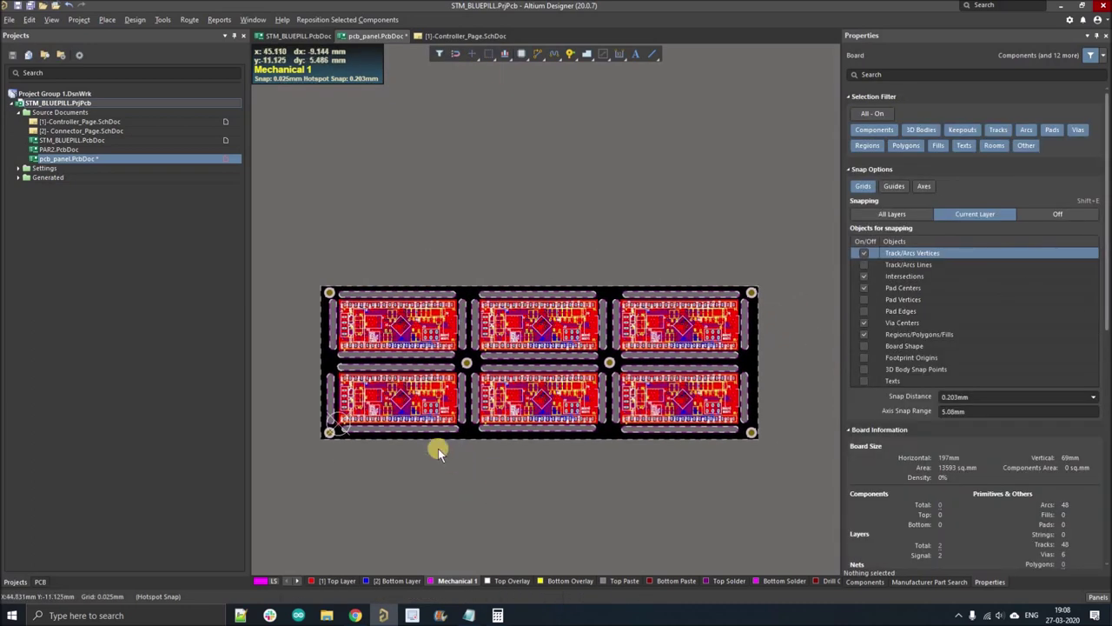
{"action": "right_click_drag", "start_coordinate": [438, 449], "coordinate": [444, 433]}
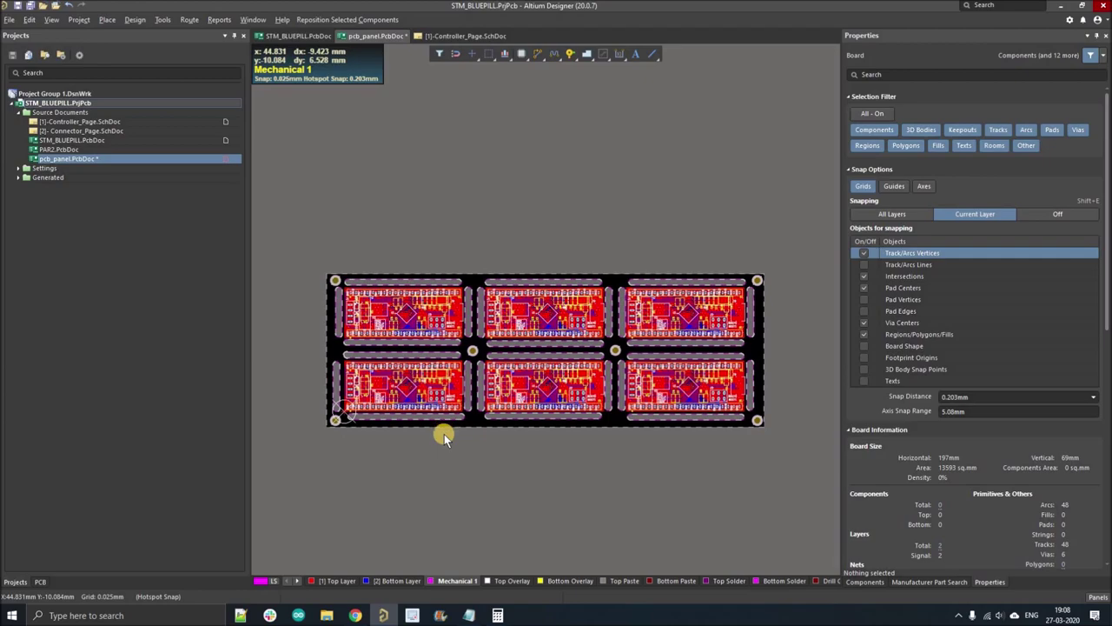